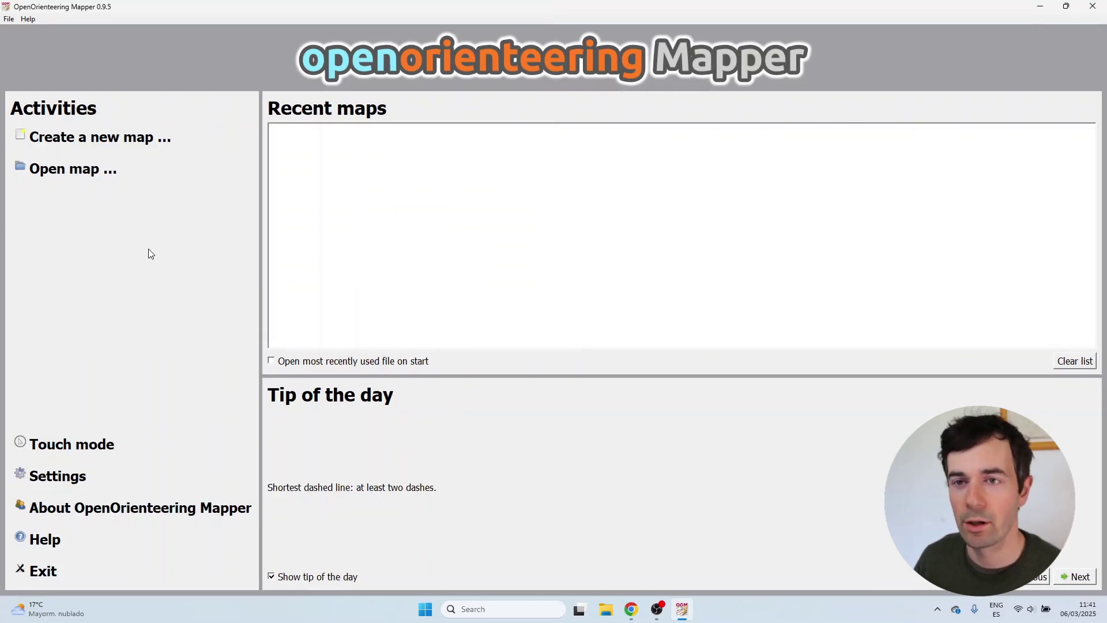
# Open the Soto map, check a building's symbol, then close the map again.
pyautogui.click(161, 174)
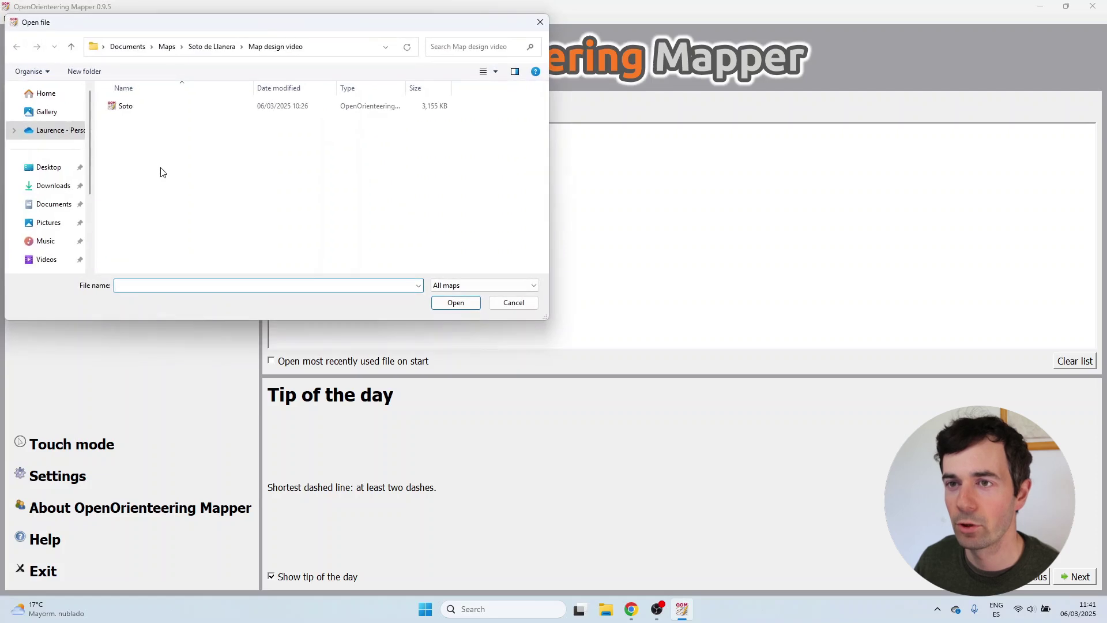
pyautogui.doubleClick(181, 107)
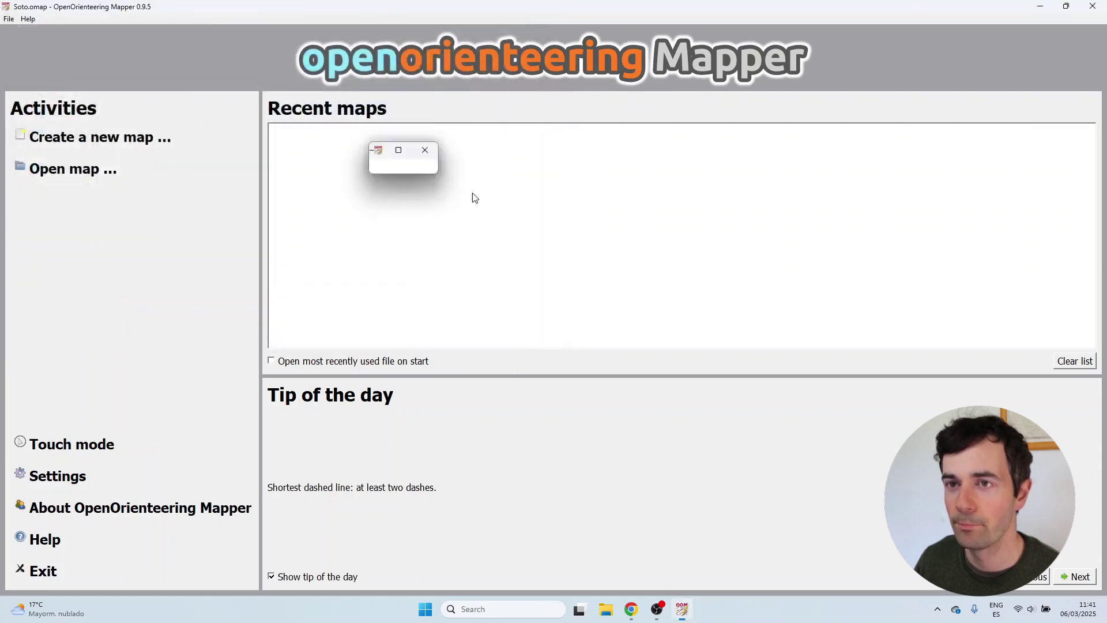
pyautogui.scroll(-2, 473, 195)
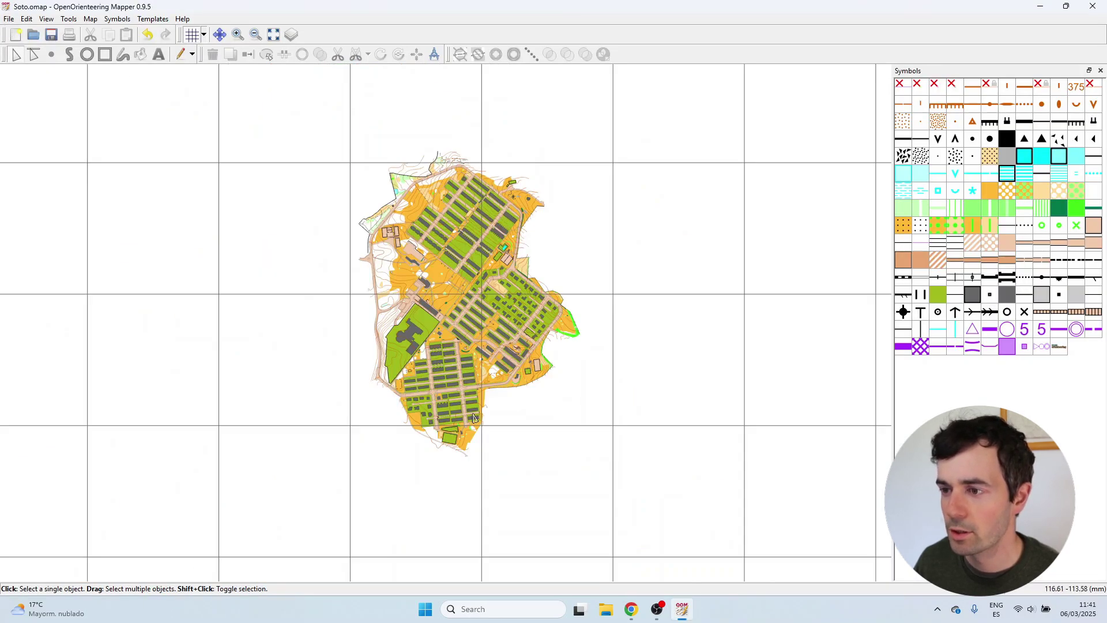
pyautogui.scroll(5, 470, 321)
pyautogui.scroll(3, 470, 321)
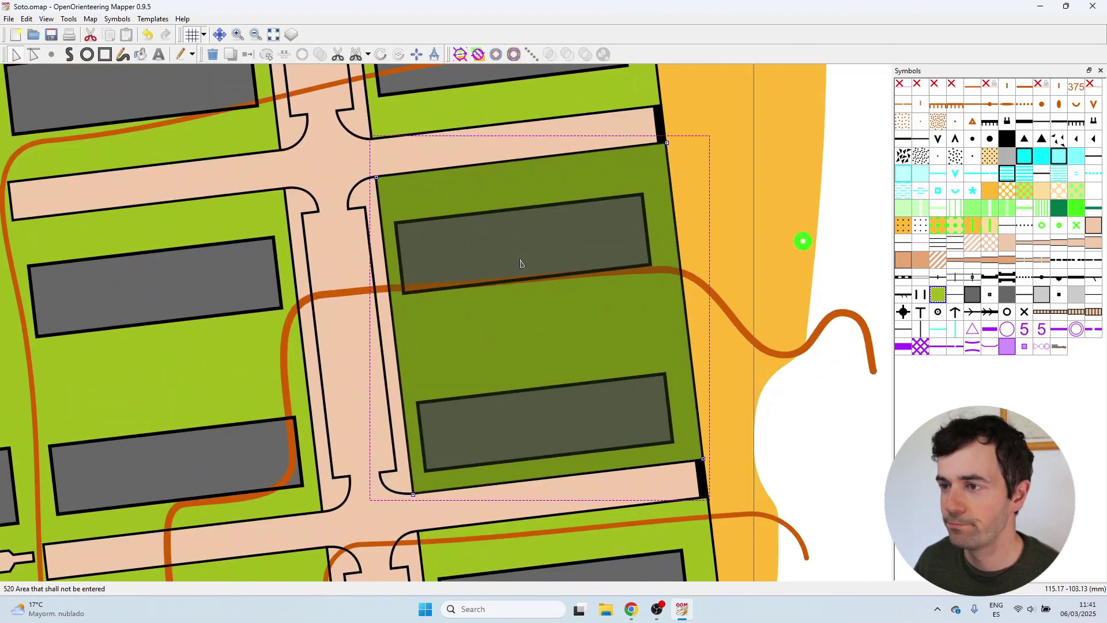
pyautogui.click(519, 263)
pyautogui.scroll(-3, 522, 337)
pyautogui.scroll(2, 404, 270)
pyautogui.scroll(-4, 442, 209)
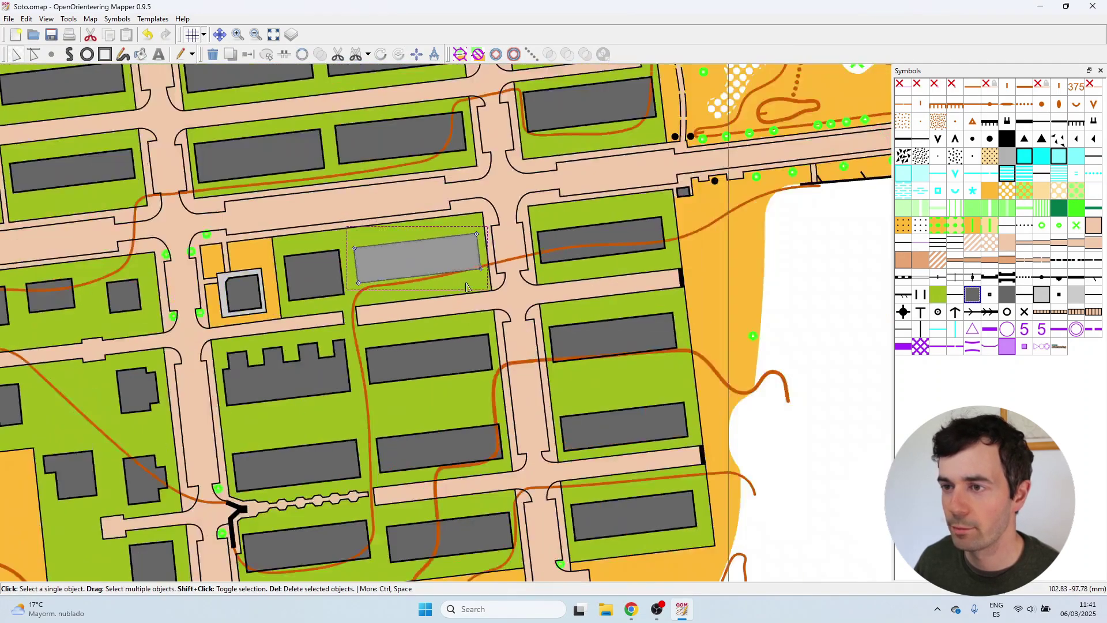
pyautogui.scroll(2, 442, 209)
pyautogui.scroll(-4, 461, 242)
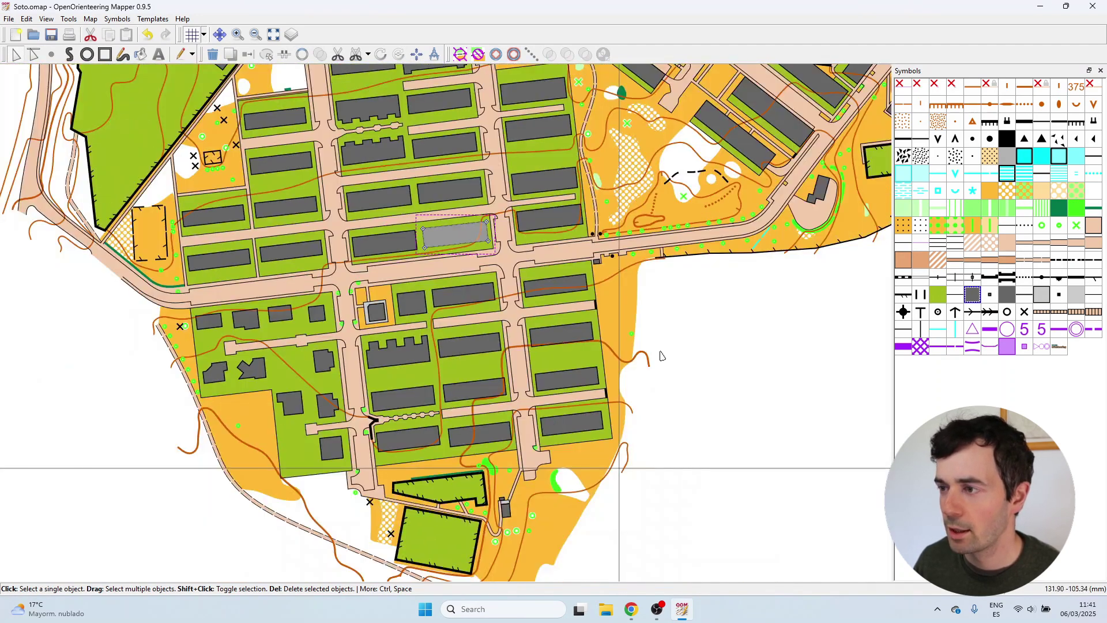
pyautogui.click(663, 354)
pyautogui.scroll(-2, 596, 264)
pyautogui.scroll(2, 595, 264)
pyautogui.scroll(-2, 488, 489)
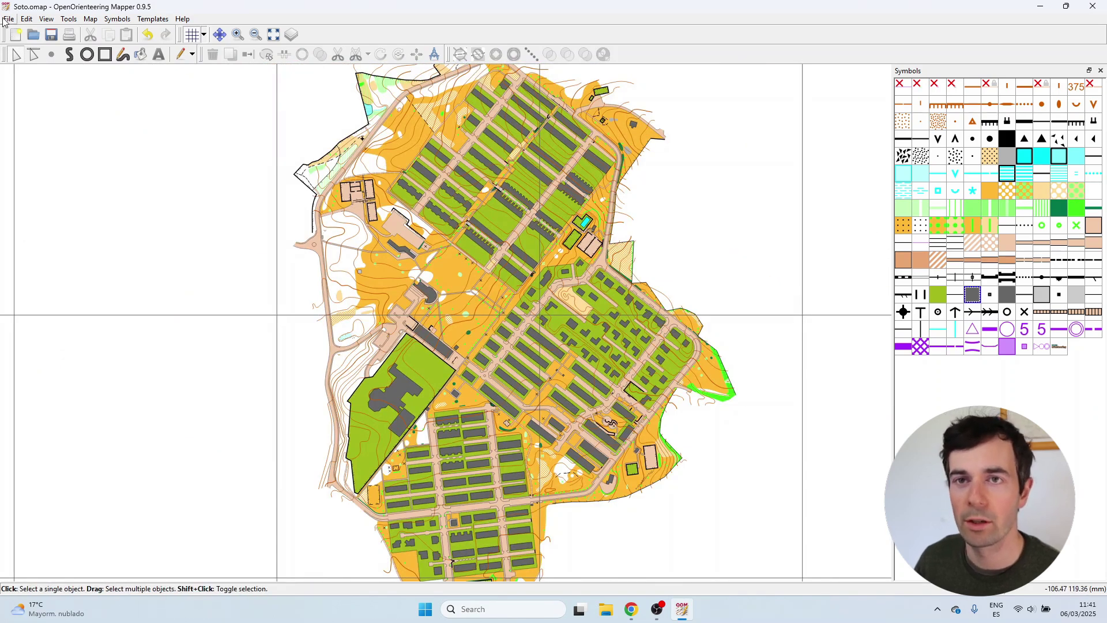
pyautogui.click(9, 19)
pyautogui.click(63, 167)
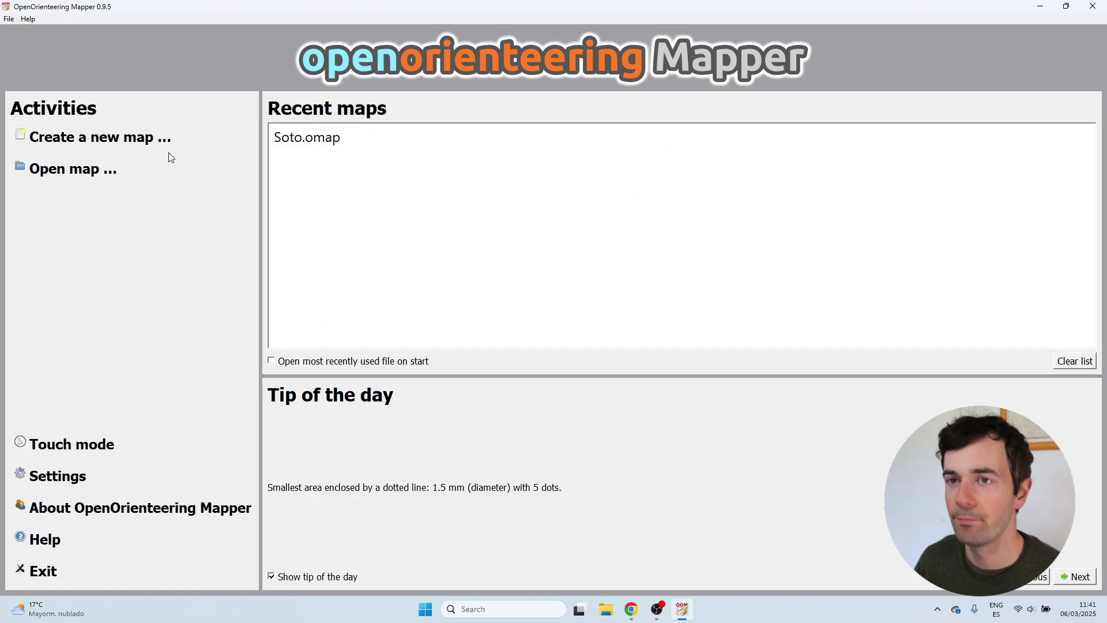
# Create a new 1:4000 map using the ISSprOM 2019_4000 symbol set.
pyautogui.click(125, 140)
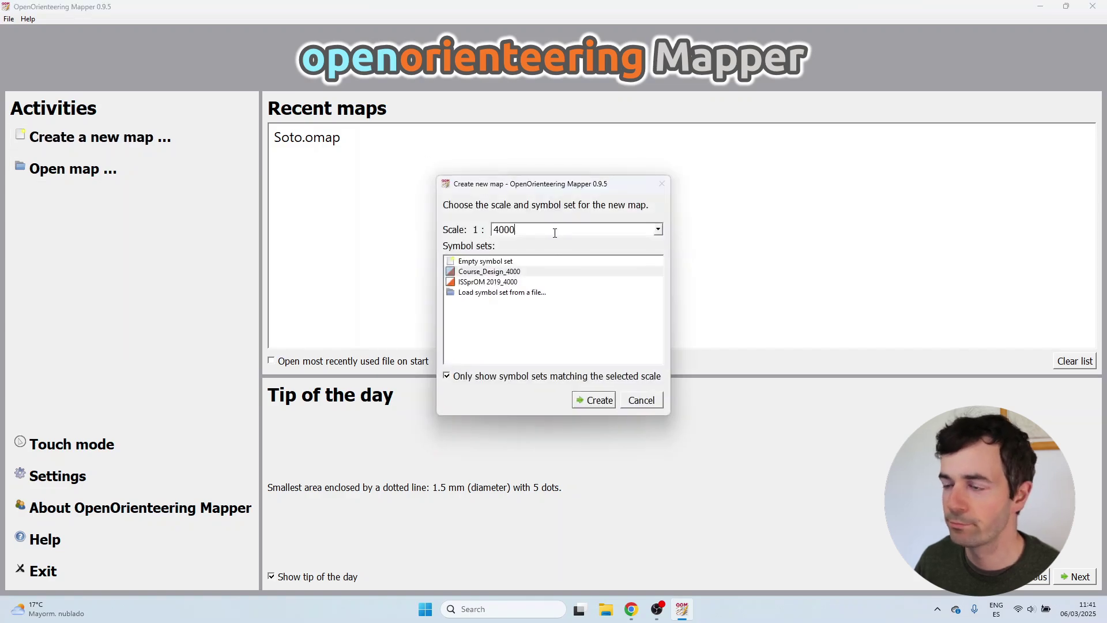
pyautogui.click(534, 284)
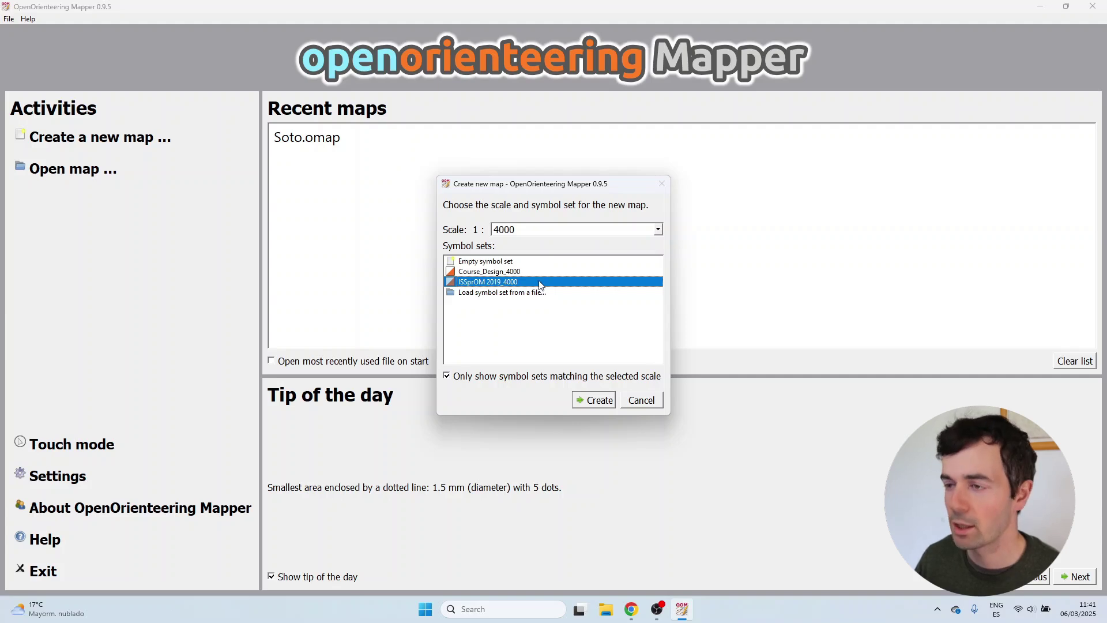
pyautogui.click(594, 402)
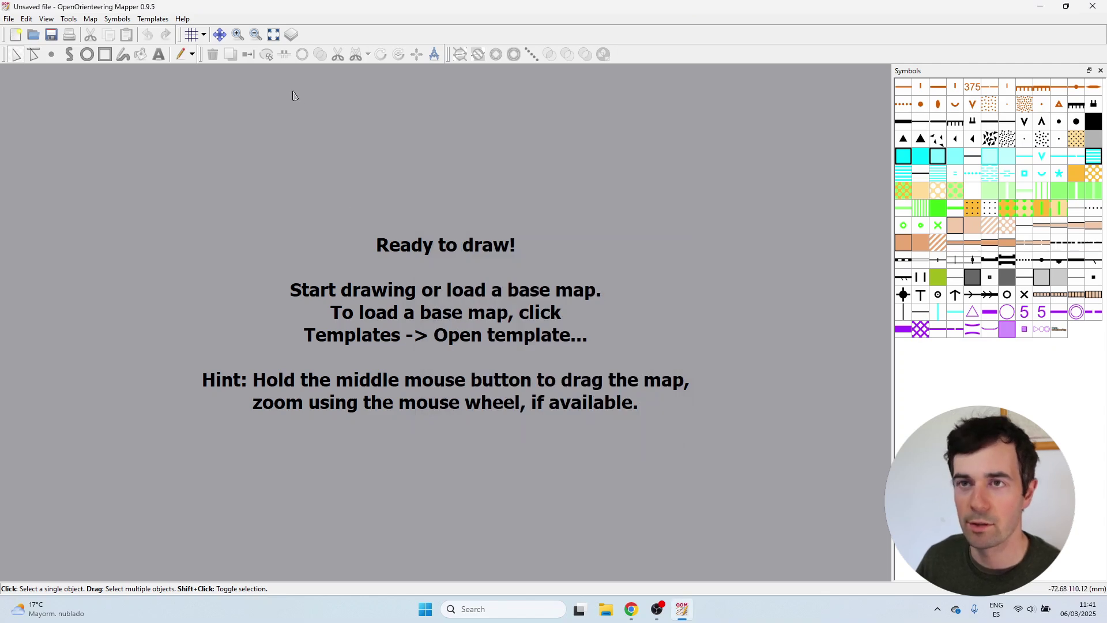
# Load Soto.omap from the Map design video folder as a template and accept the georeferencing.
pyautogui.click(155, 21)
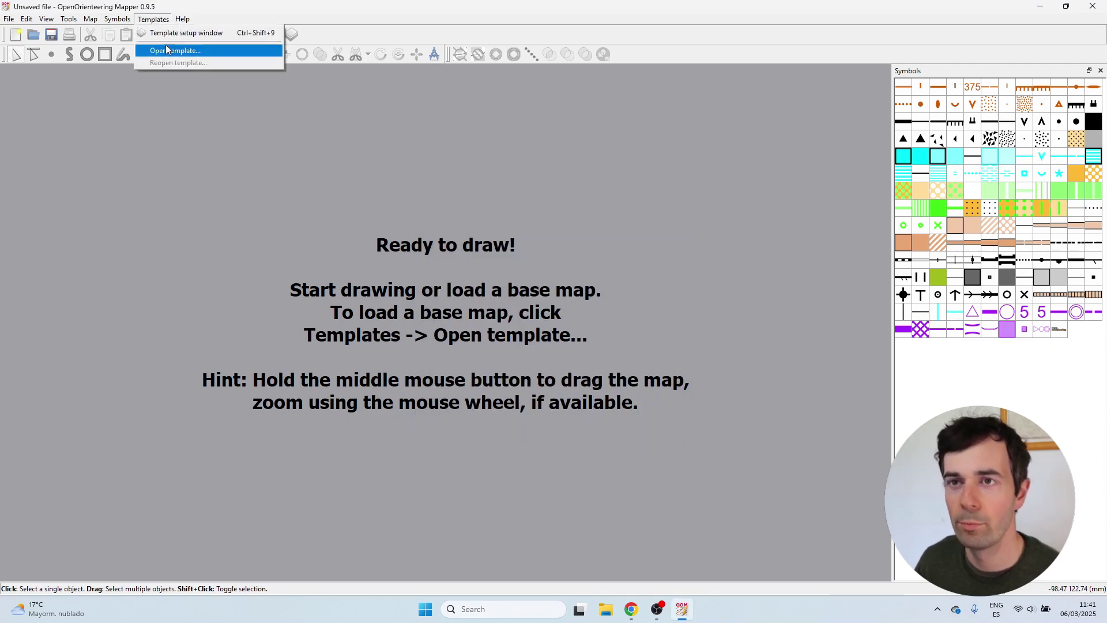
pyautogui.click(168, 52)
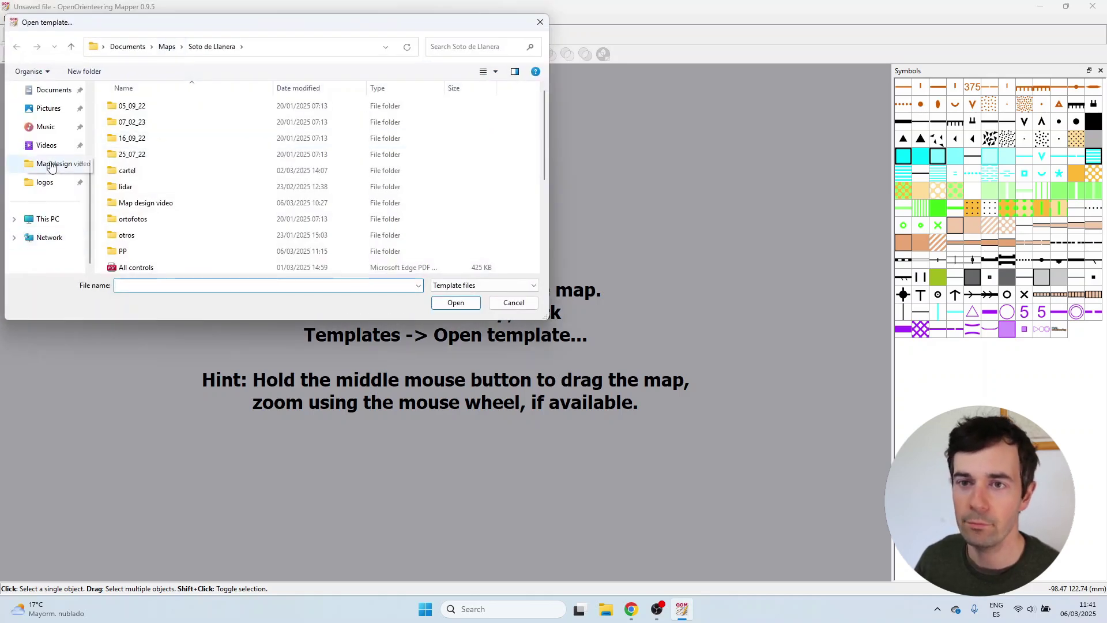
pyautogui.click(52, 164)
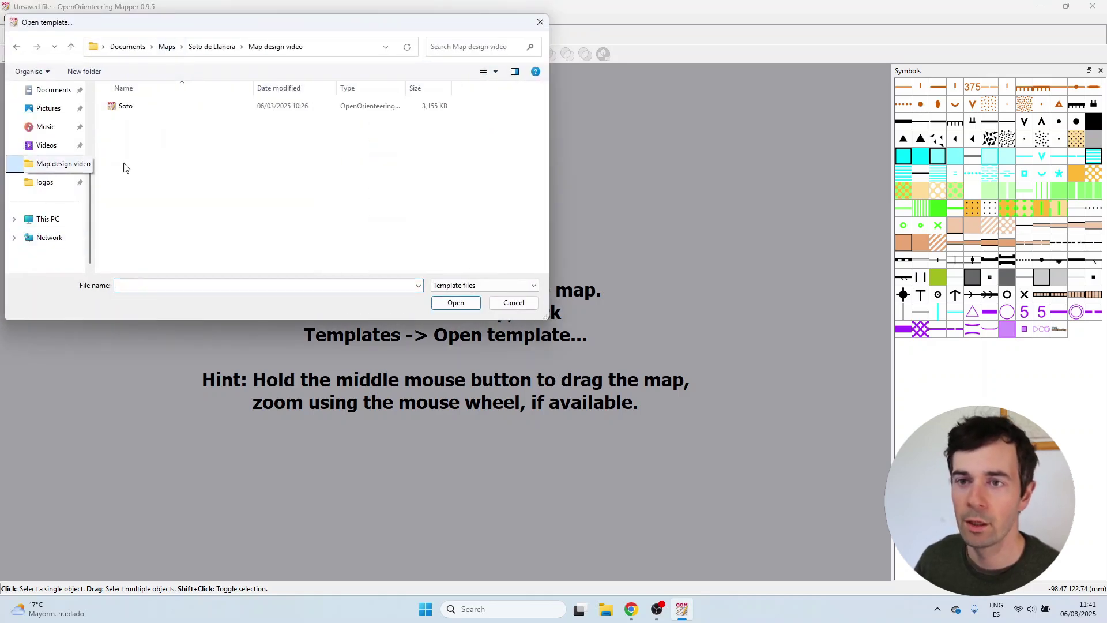
pyautogui.doubleClick(146, 110)
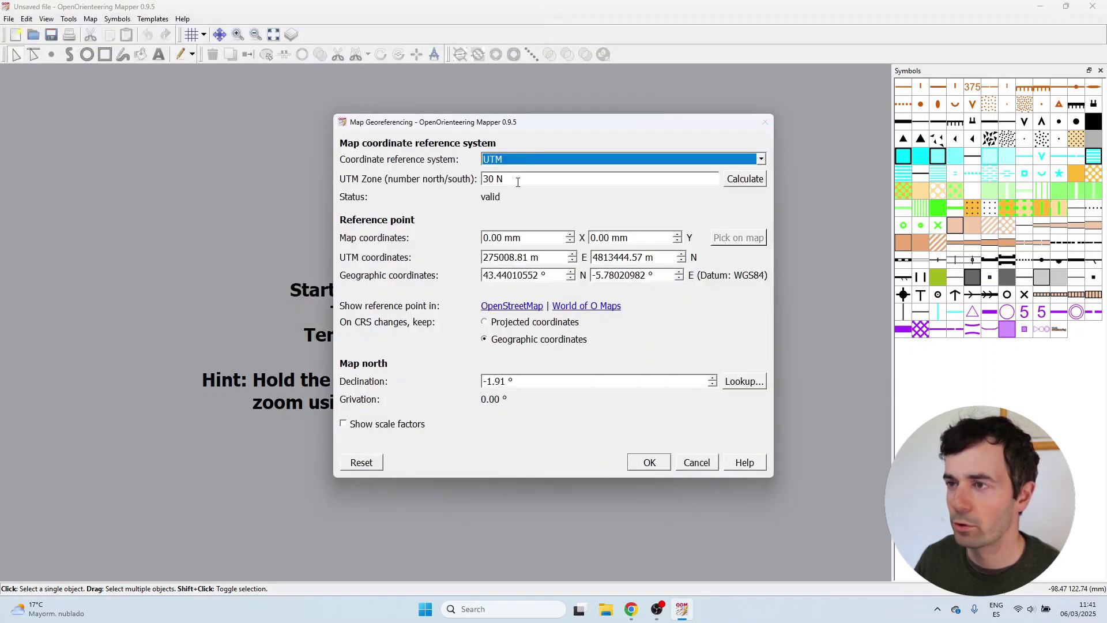
pyautogui.click(650, 463)
pyautogui.scroll(-2, 329, 306)
pyautogui.scroll(1, 447, 297)
pyautogui.scroll(1, 499, 332)
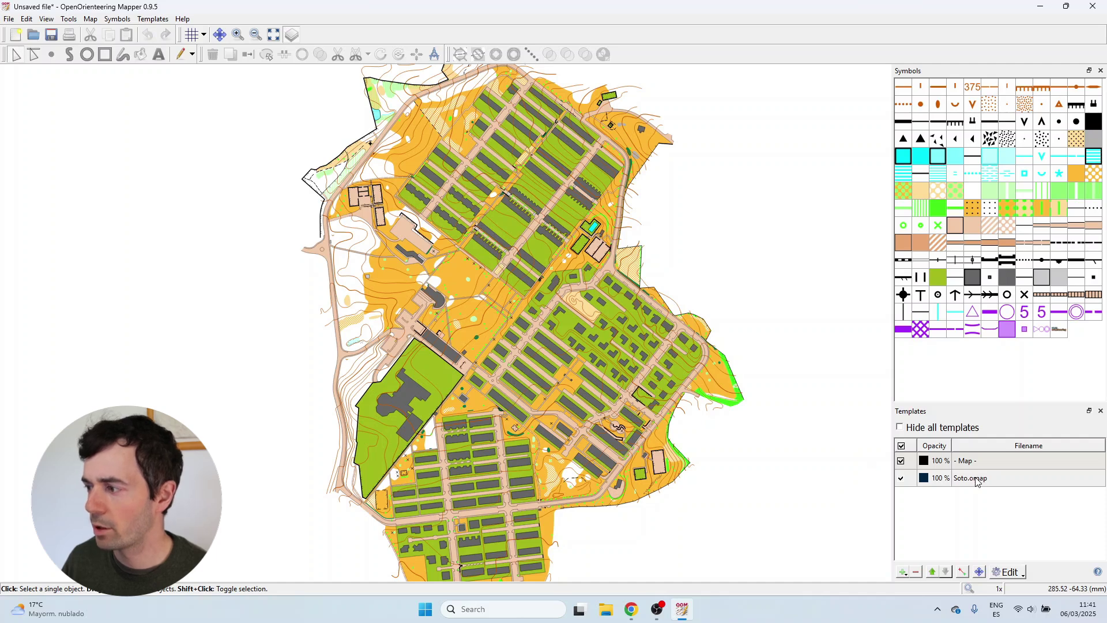
pyautogui.click(963, 428)
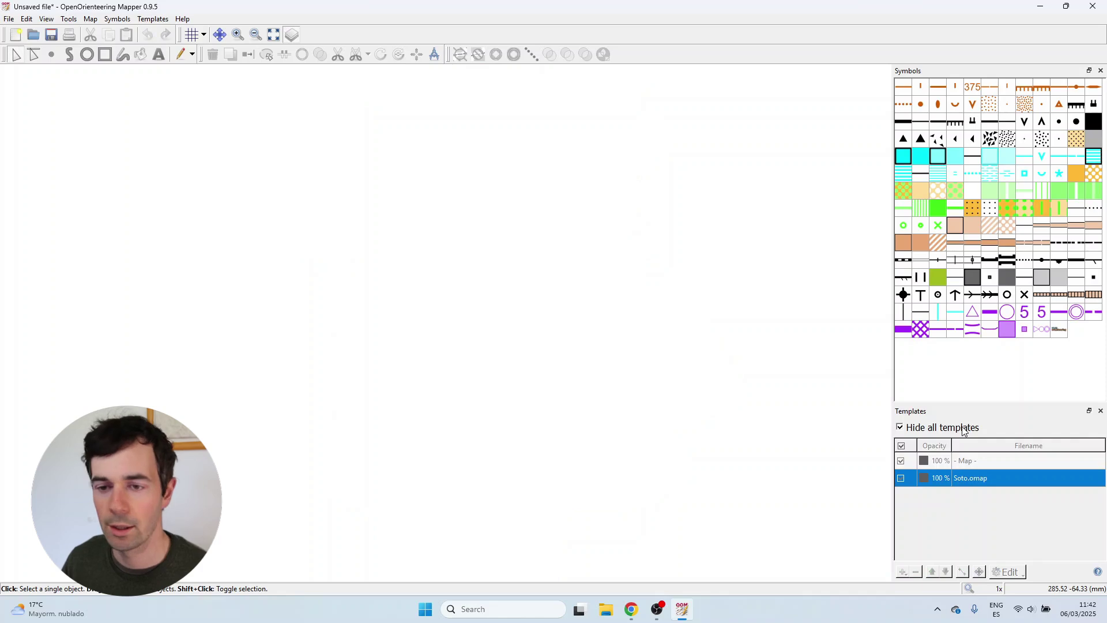
pyautogui.click(963, 428)
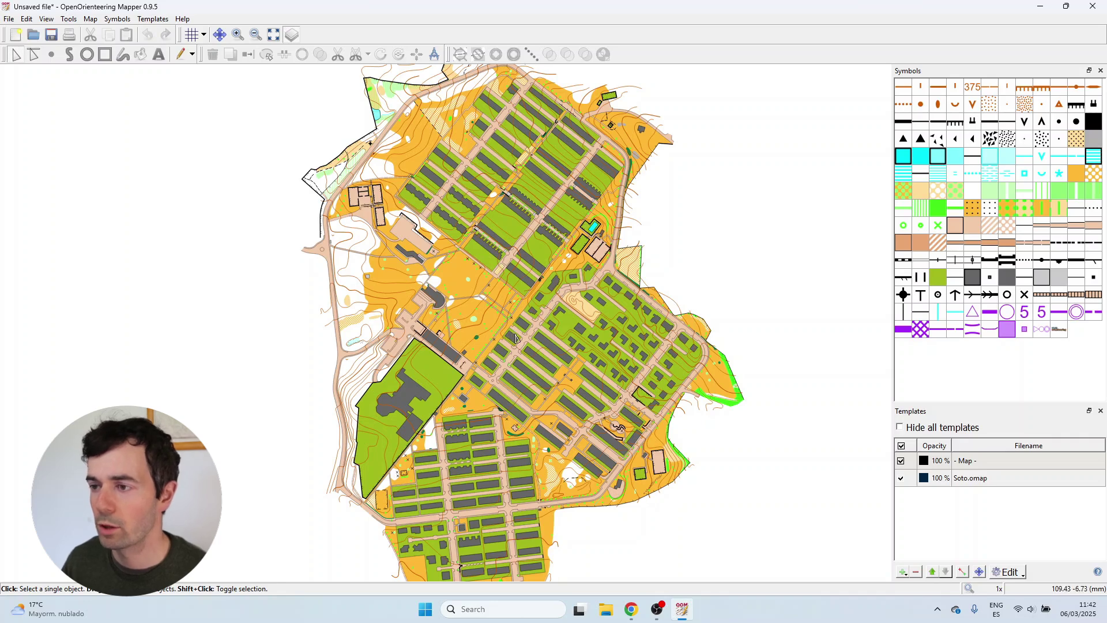
pyautogui.scroll(4, 524, 333)
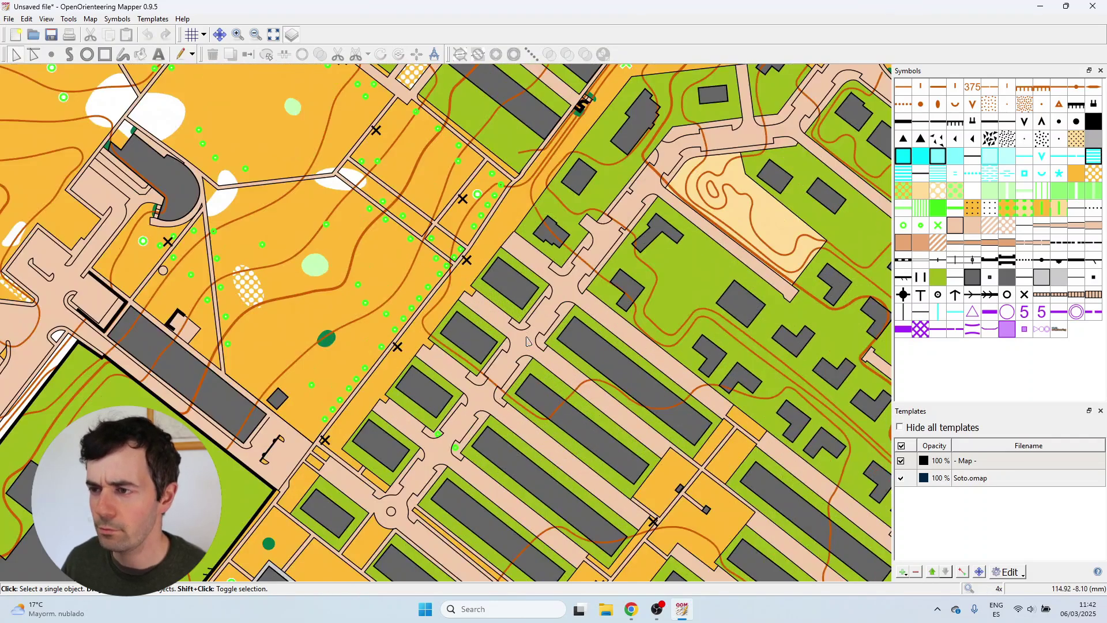
pyautogui.scroll(1, 473, 323)
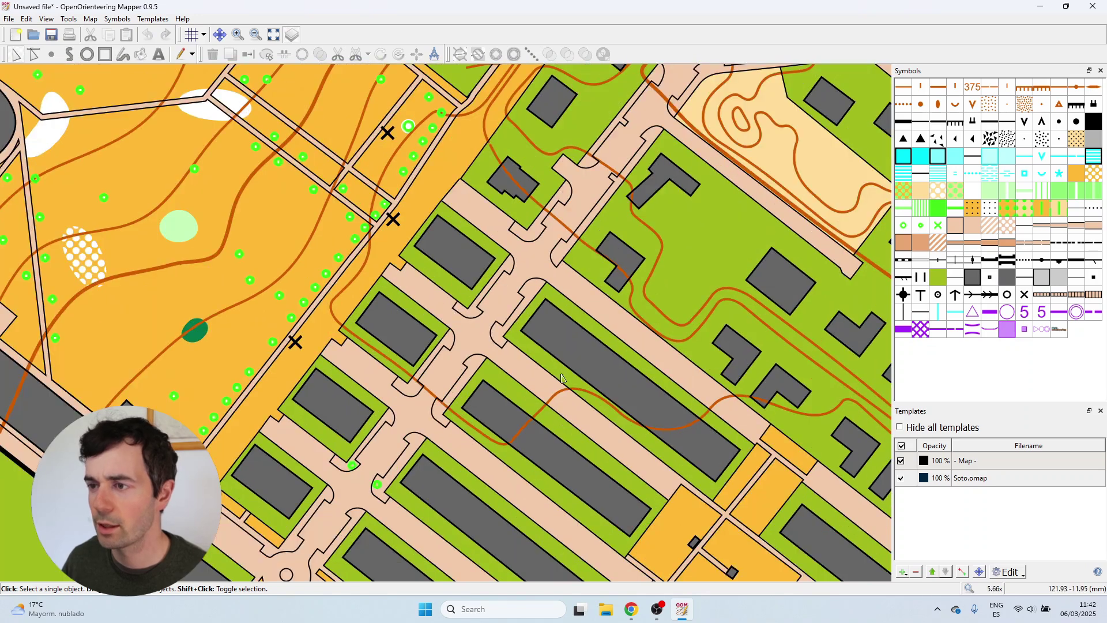
pyautogui.scroll(-1, 519, 407)
pyautogui.scroll(-2, 519, 332)
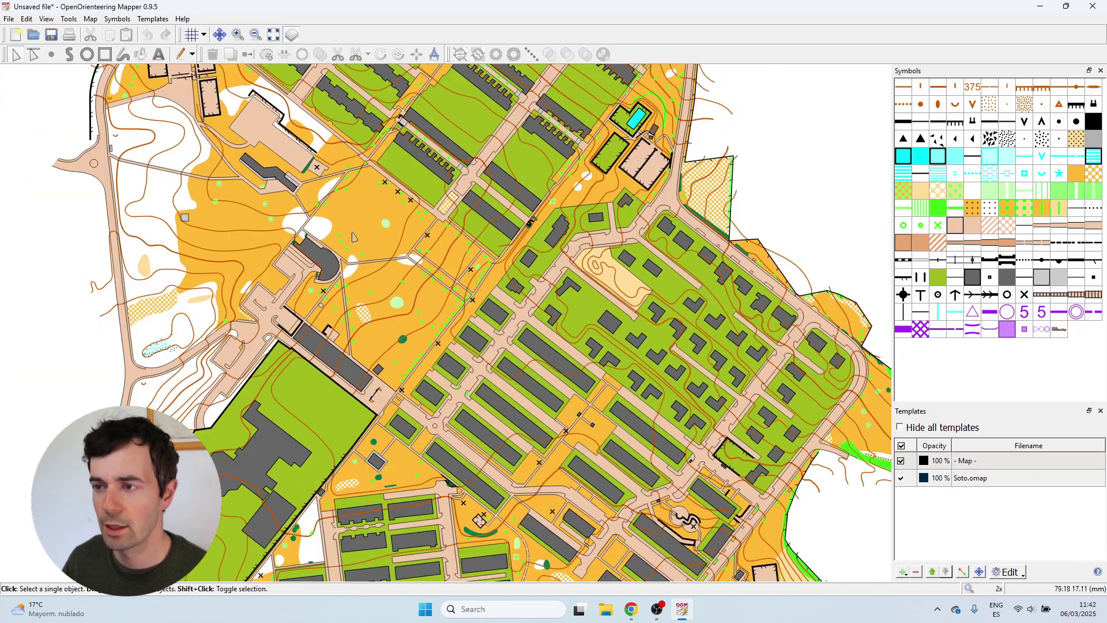
pyautogui.scroll(-5, 406, 440)
pyautogui.scroll(4, 568, 435)
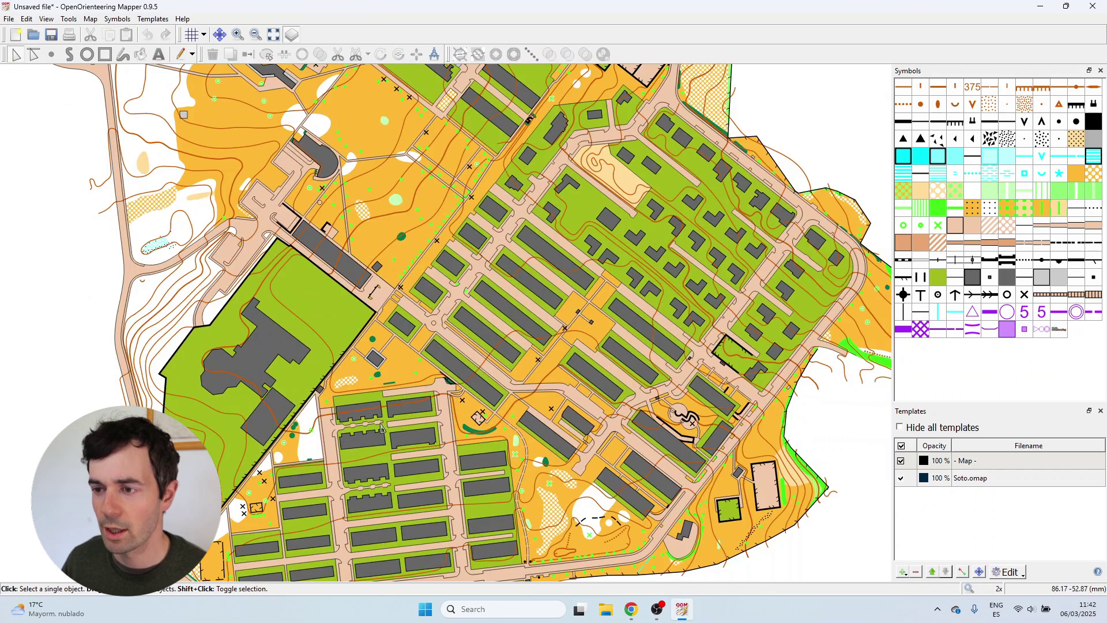
pyautogui.scroll(1, 621, 459)
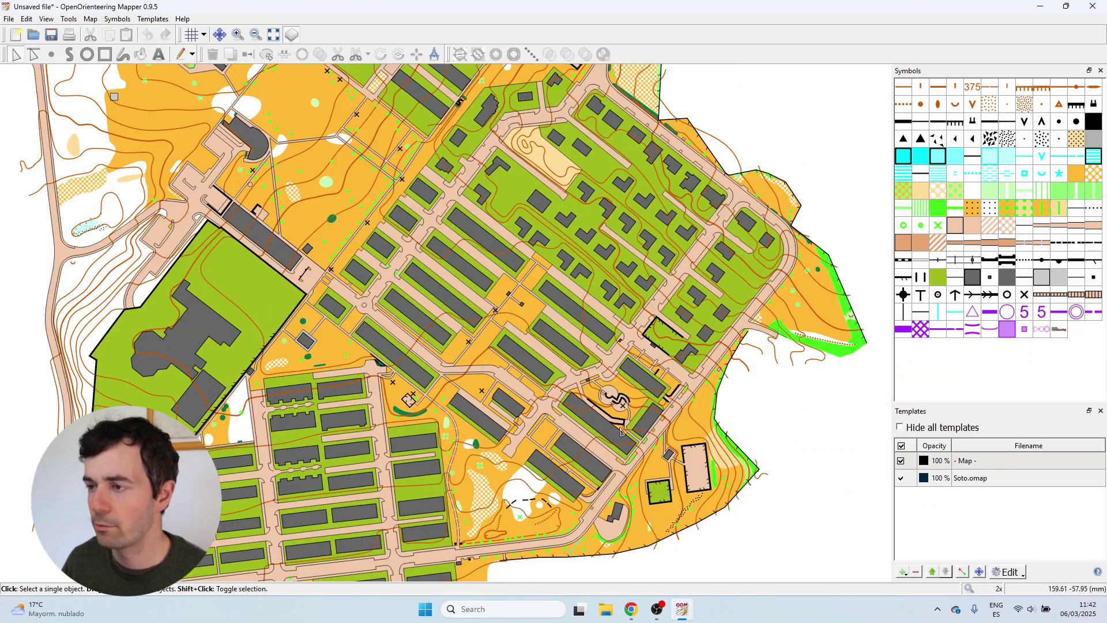
pyautogui.scroll(-3, 506, 425)
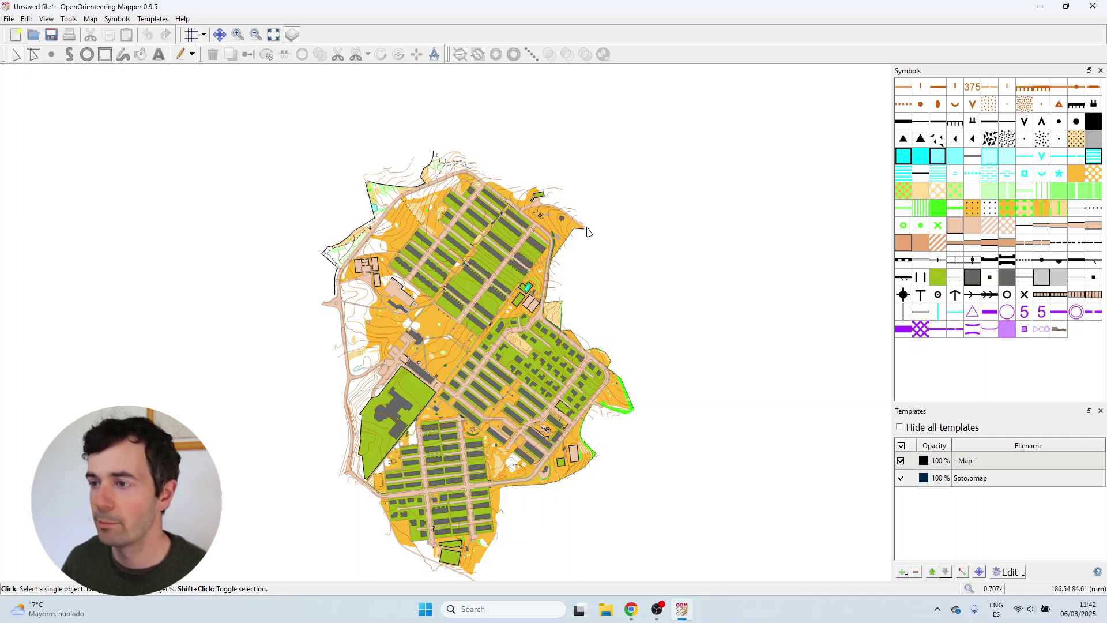
pyautogui.scroll(3, 436, 511)
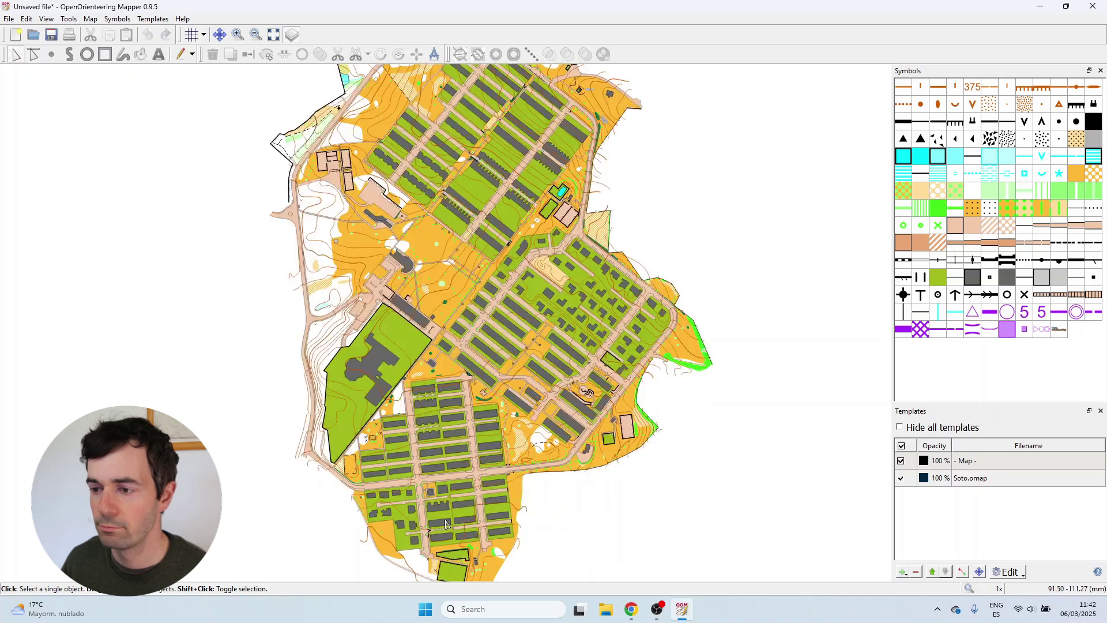
pyautogui.scroll(-3, 462, 425)
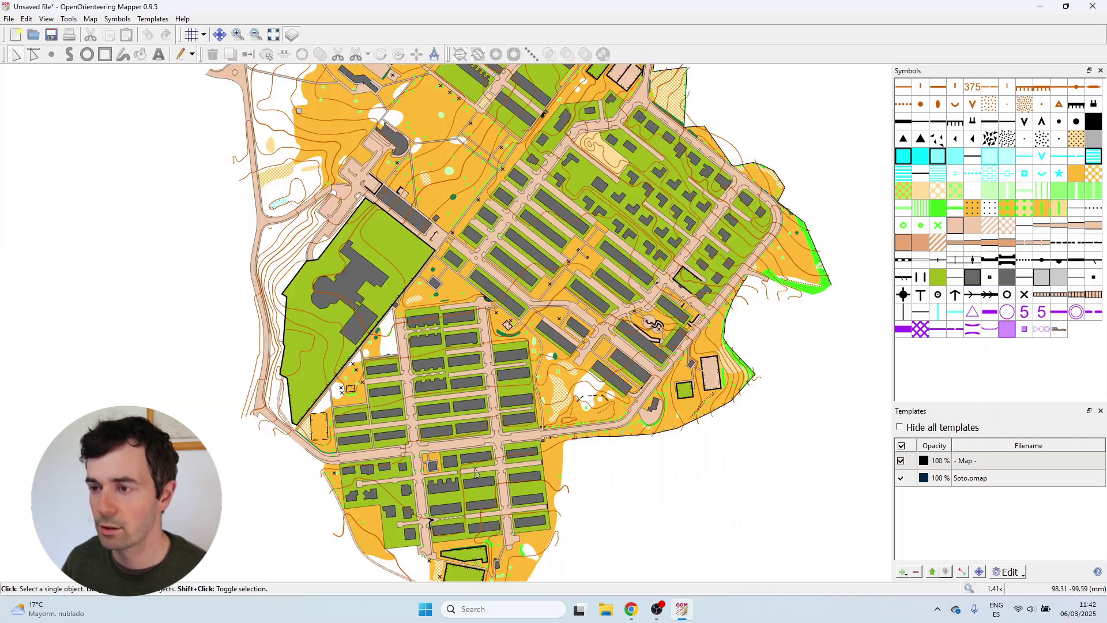
pyautogui.scroll(2, 517, 417)
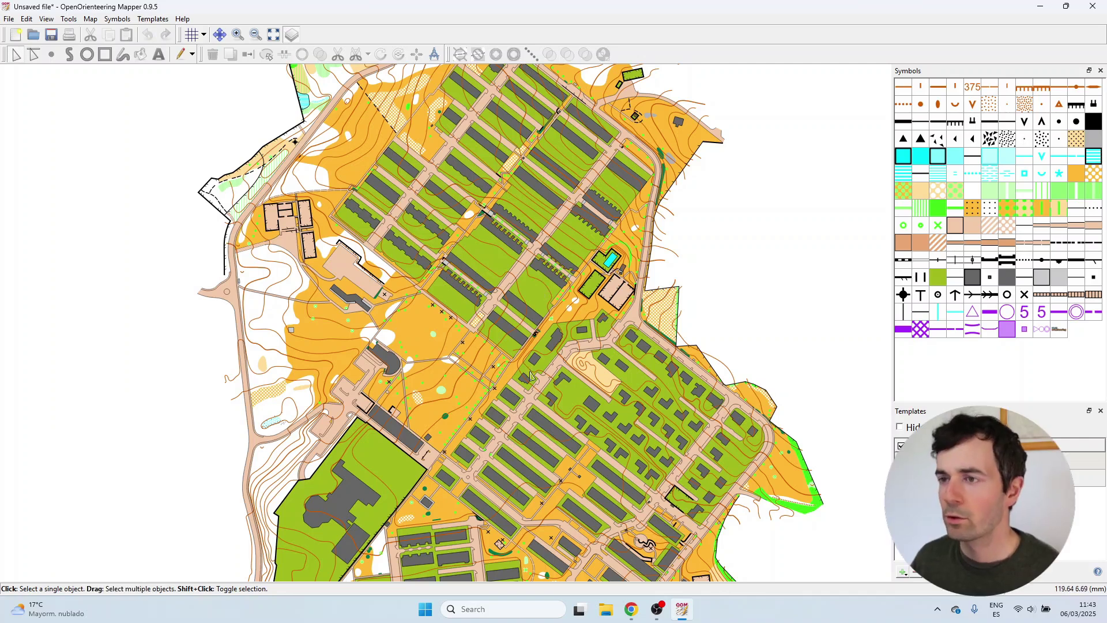
pyautogui.scroll(-5, 542, 353)
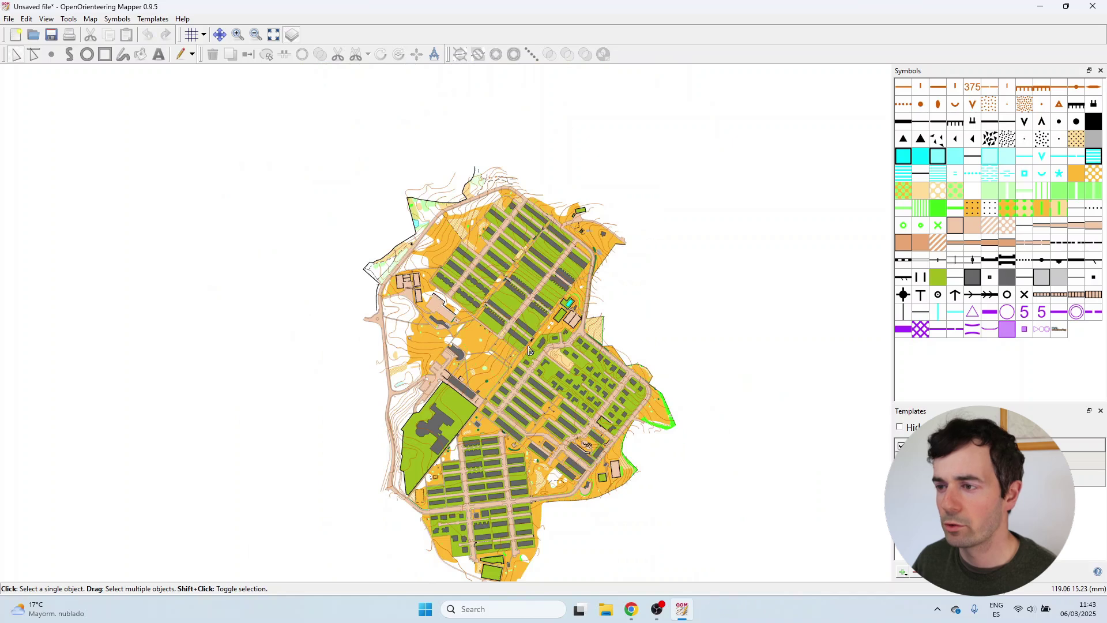
pyautogui.scroll(1, 530, 433)
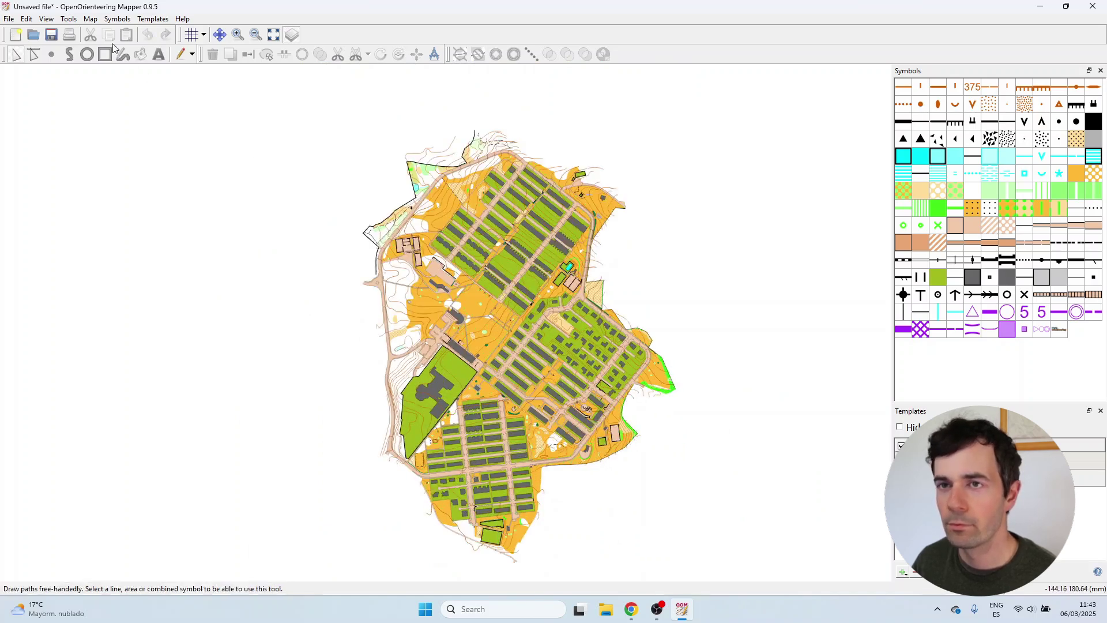
# Open print setup with templates shown and move the print area up over the map.
pyautogui.click(9, 18)
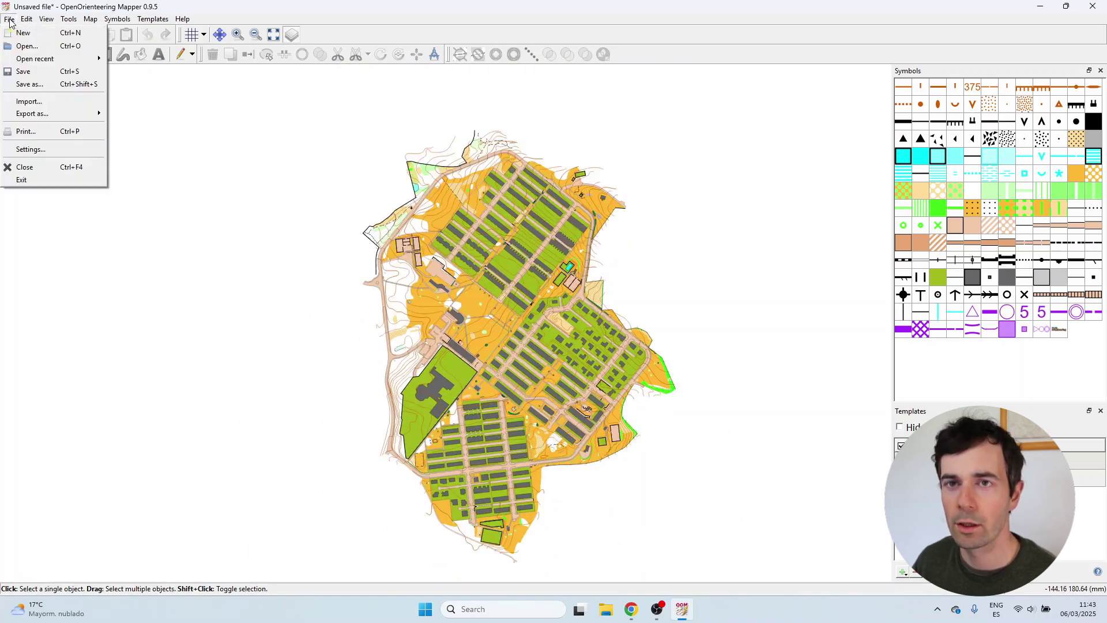
pyautogui.click(44, 132)
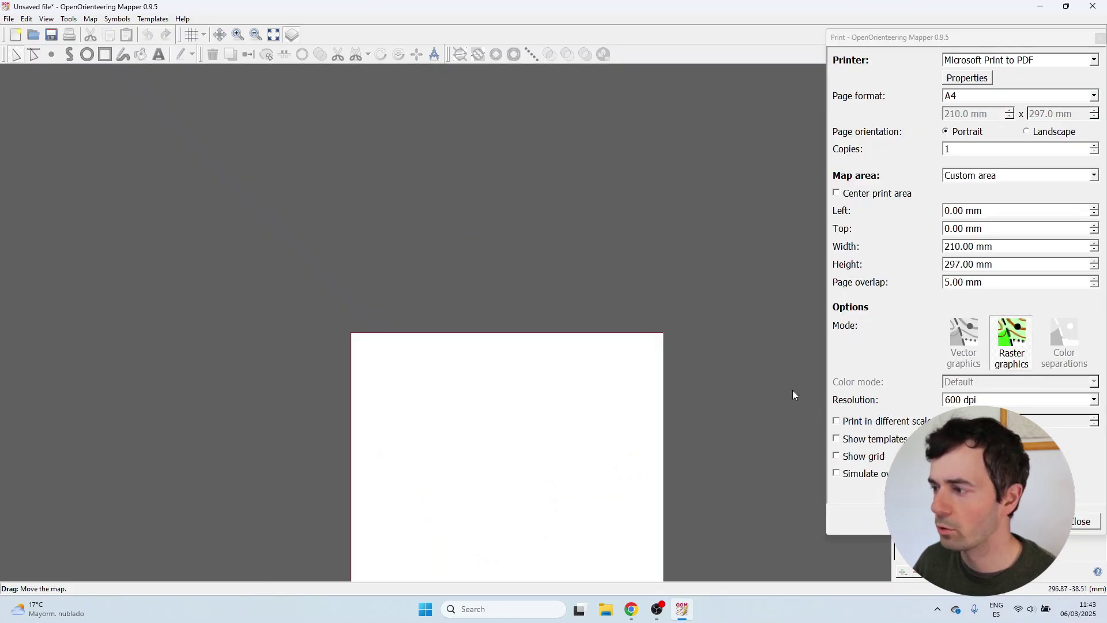
pyautogui.click(872, 440)
pyautogui.moveTo(497, 443); pyautogui.dragTo(513, 256)
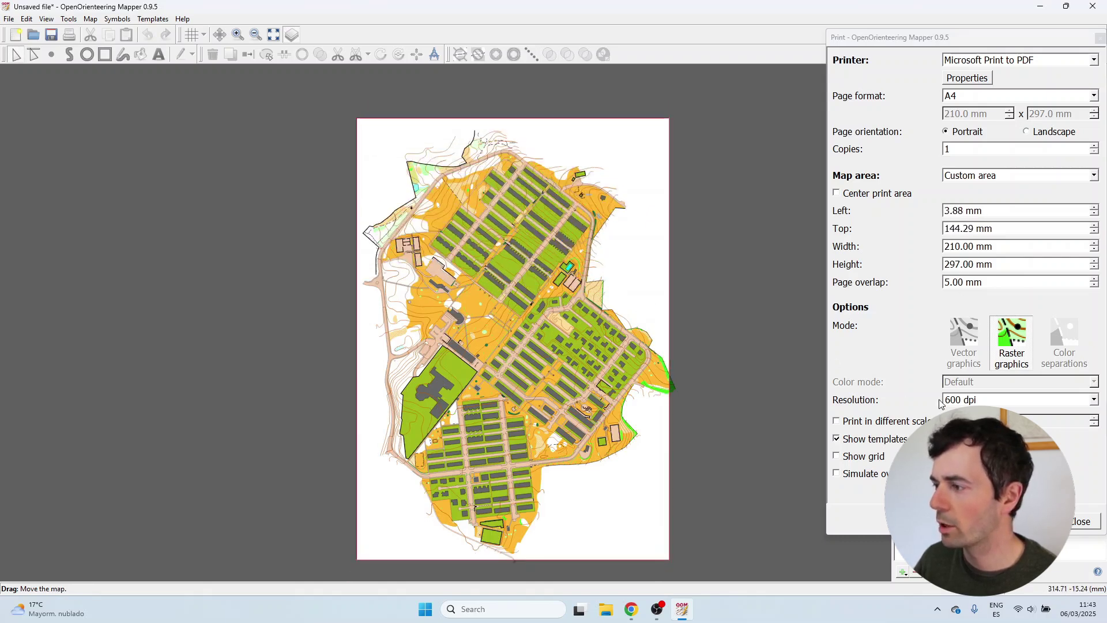
# Keep the A4 page and position the print area to cover and centre the map.
pyautogui.click(976, 97)
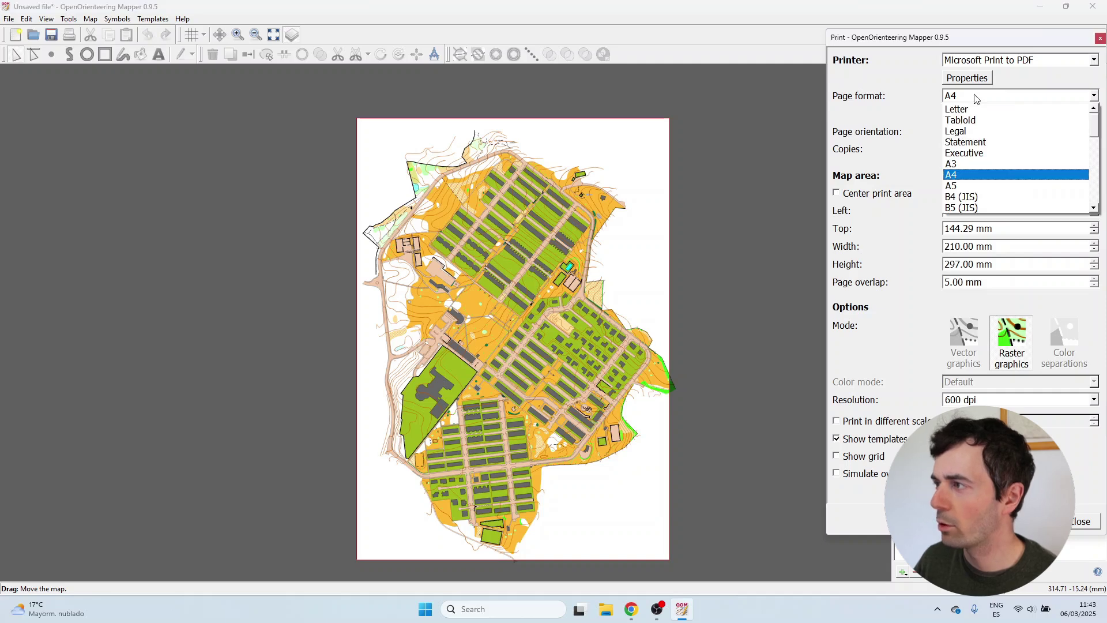
pyautogui.click(976, 97)
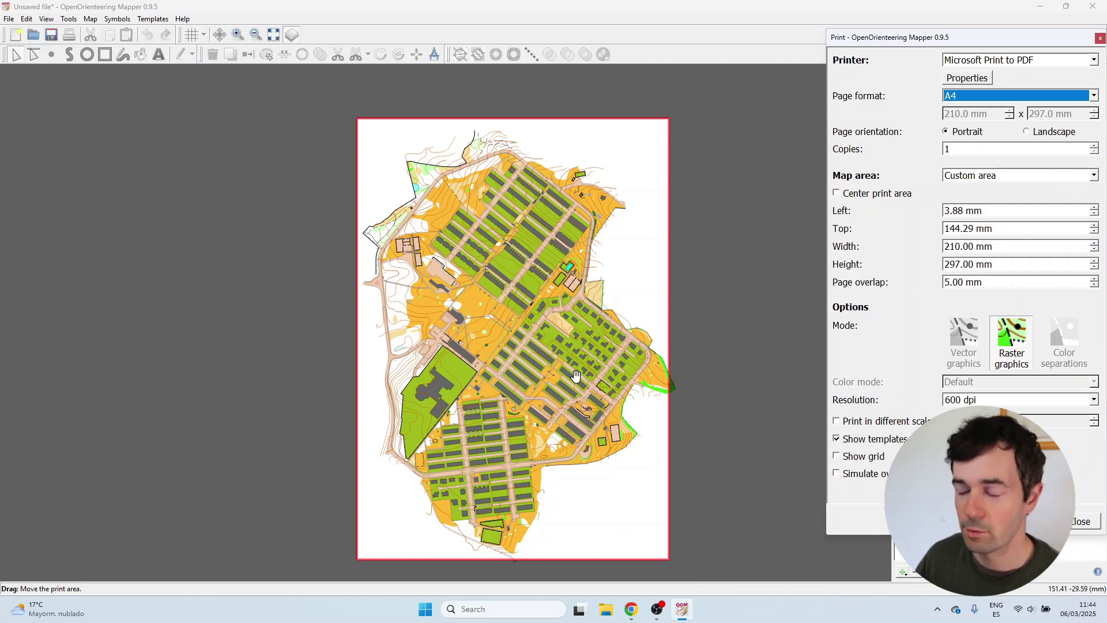
pyautogui.moveTo(576, 383); pyautogui.dragTo(576, 385)
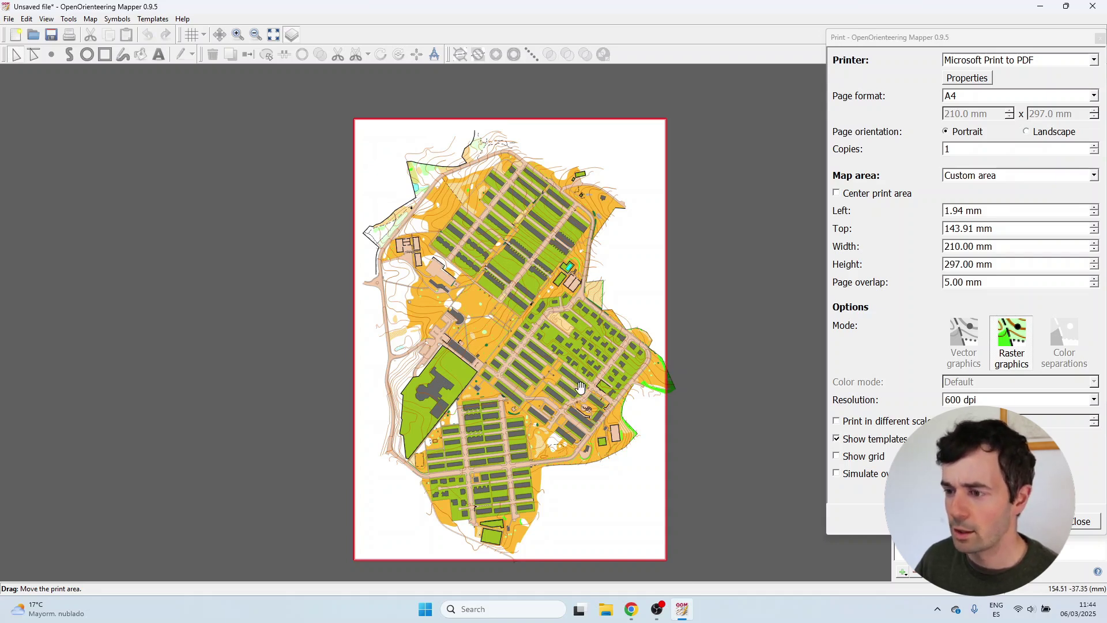
pyautogui.moveTo(514, 545); pyautogui.dragTo(551, 522)
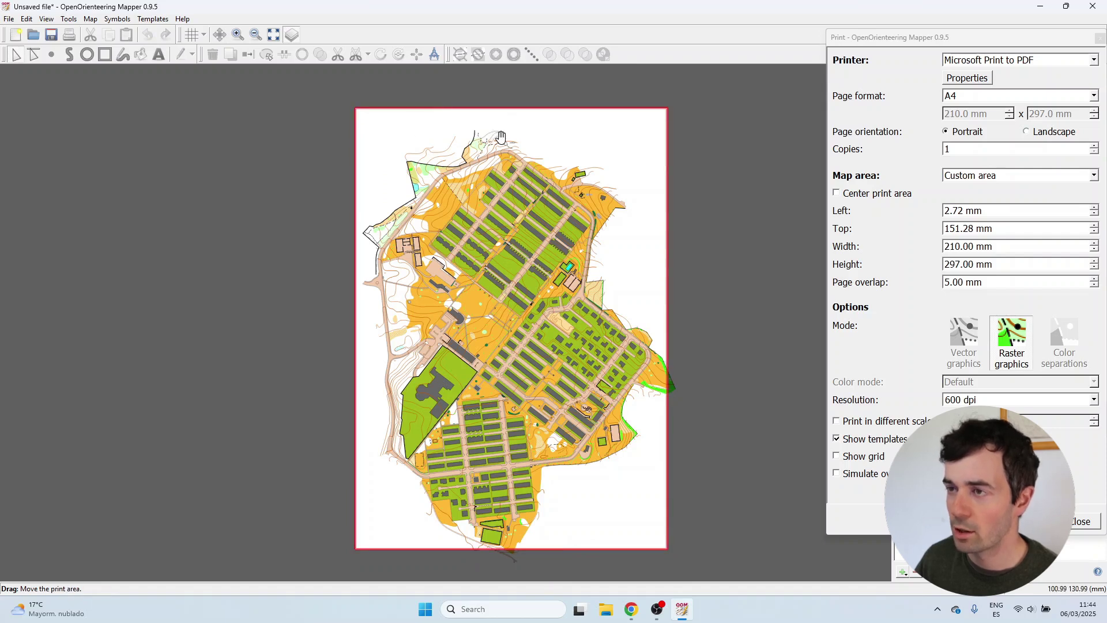
pyautogui.moveTo(633, 281); pyautogui.dragTo(629, 284)
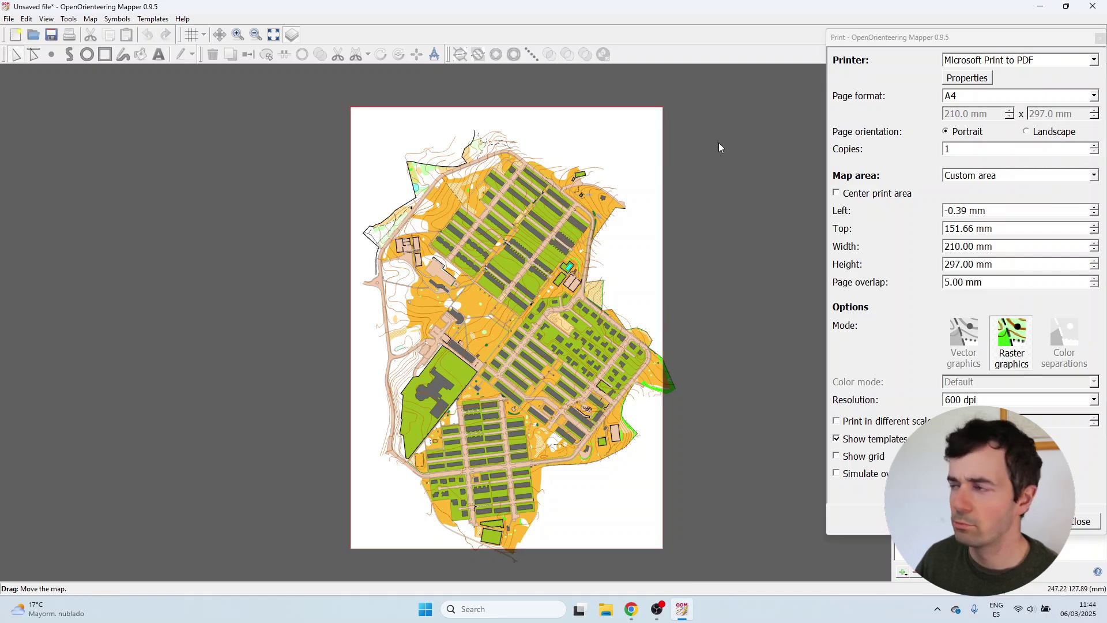
# Try the A3 page size, switch back to A4, and close print setup.
pyautogui.click(968, 96)
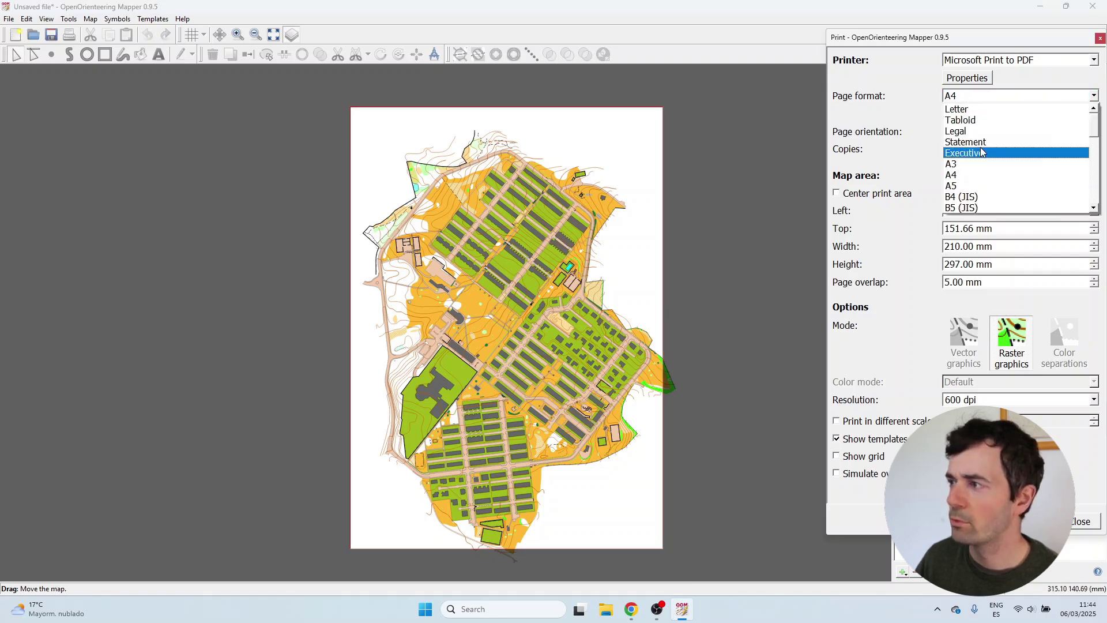
pyautogui.click(982, 164)
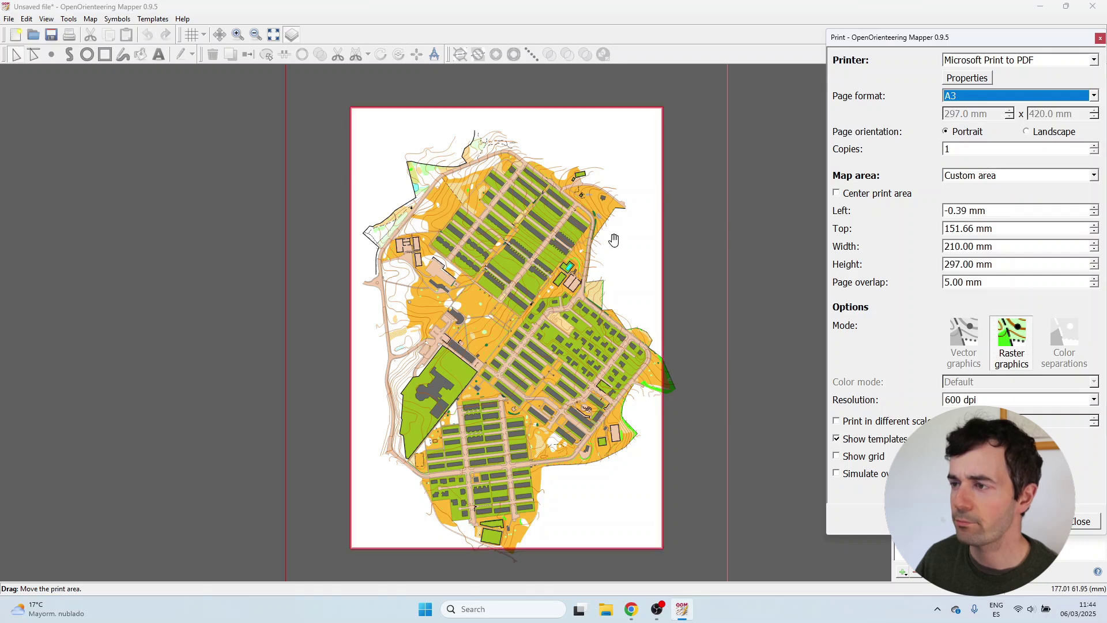
pyautogui.scroll(-1, 615, 253)
pyautogui.click(960, 97)
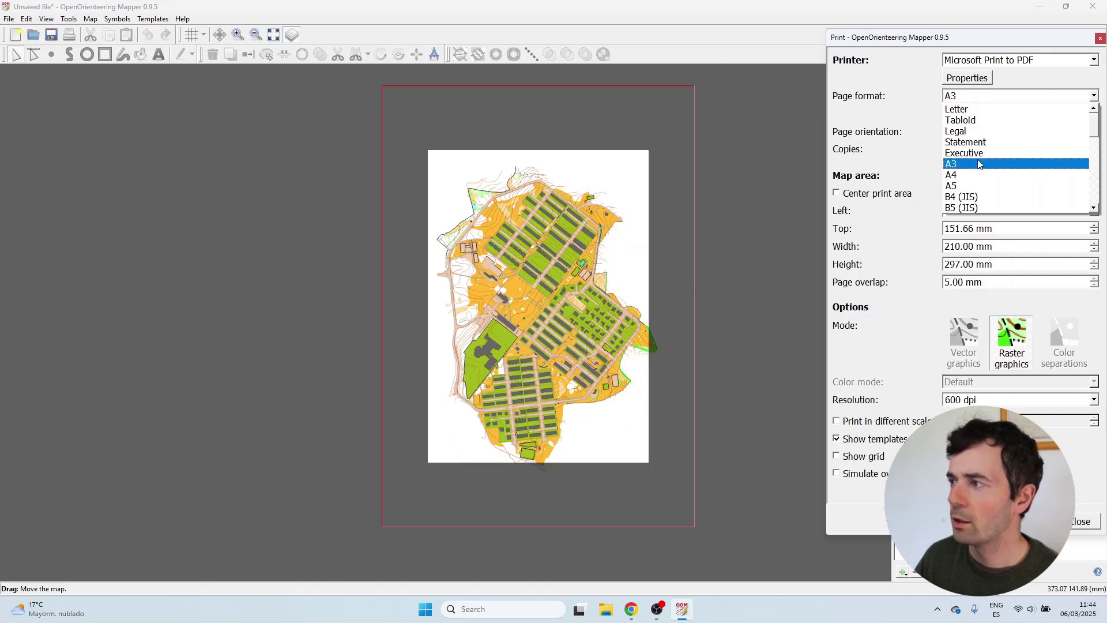
pyautogui.click(979, 172)
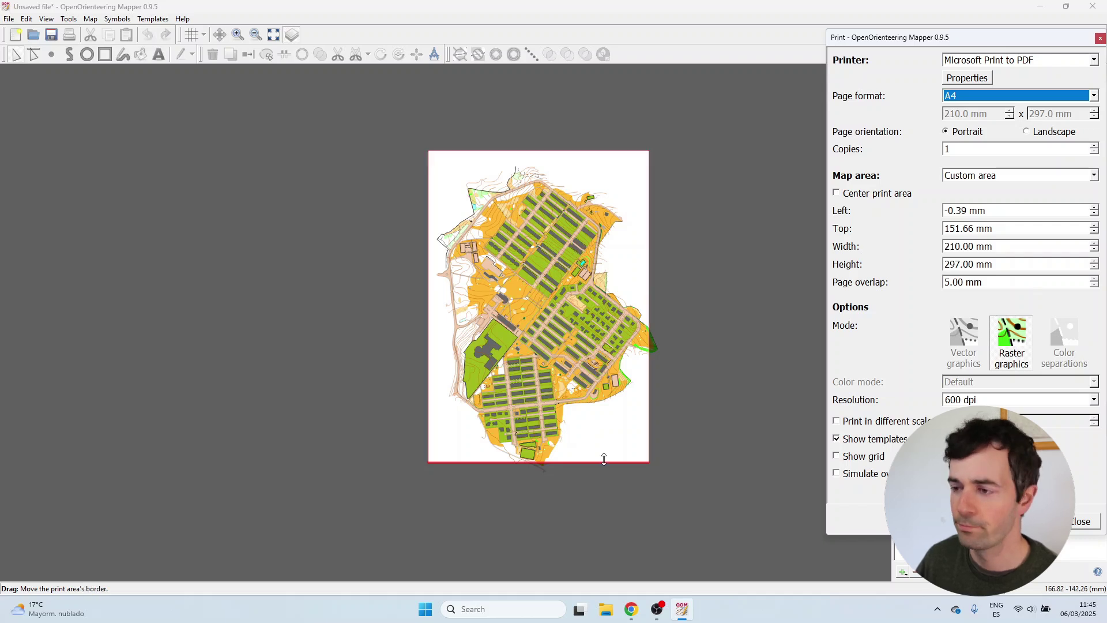
pyautogui.press('Escape')
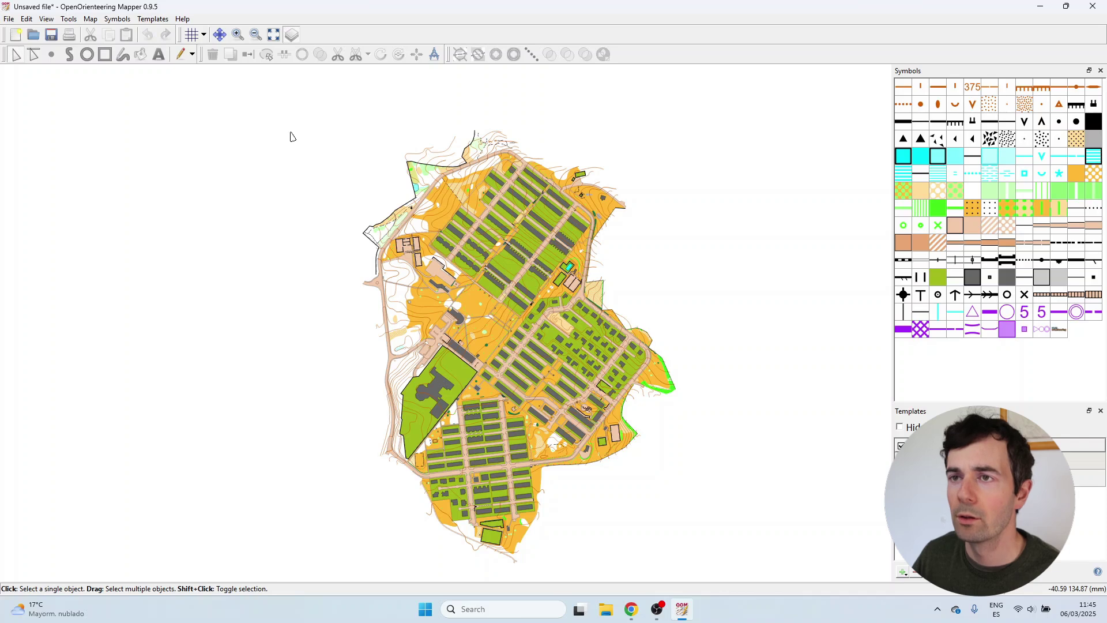
# Show the grid measured in millimeters on map with 210 × 297 mm spacing.
pyautogui.click(194, 36)
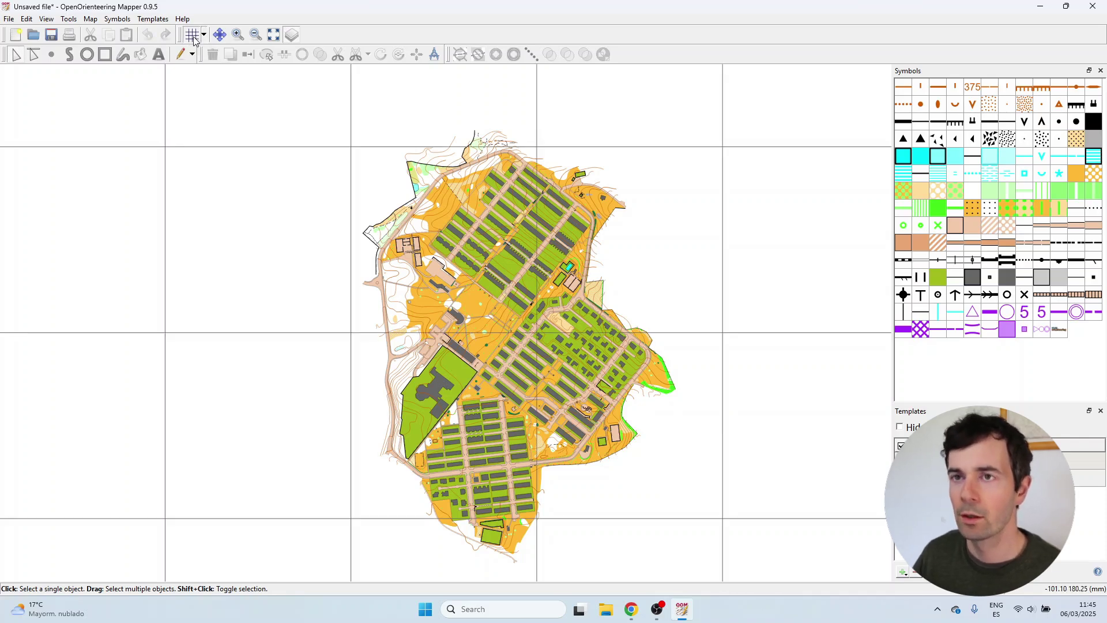
pyautogui.click(194, 36)
pyautogui.click(194, 36)
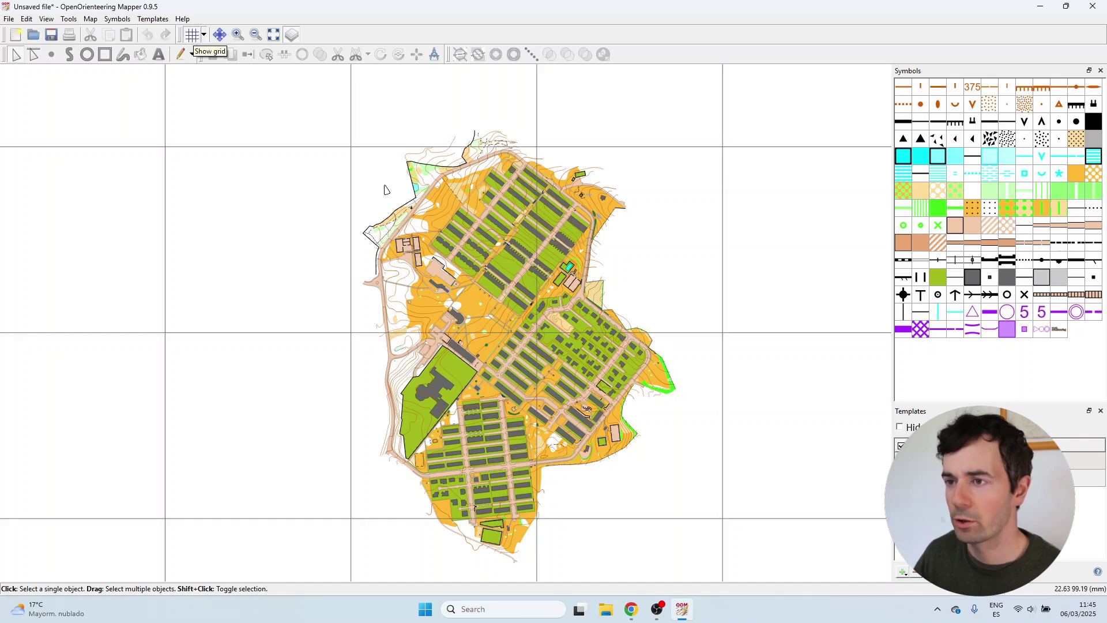
pyautogui.click(204, 35)
pyautogui.click(209, 51)
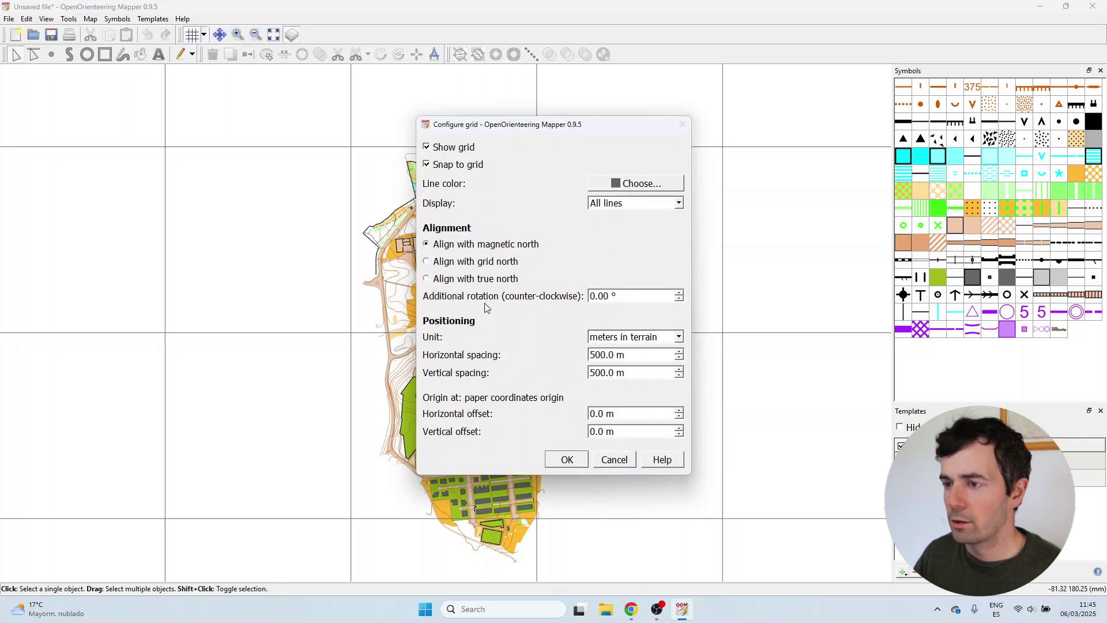
pyautogui.click(613, 338)
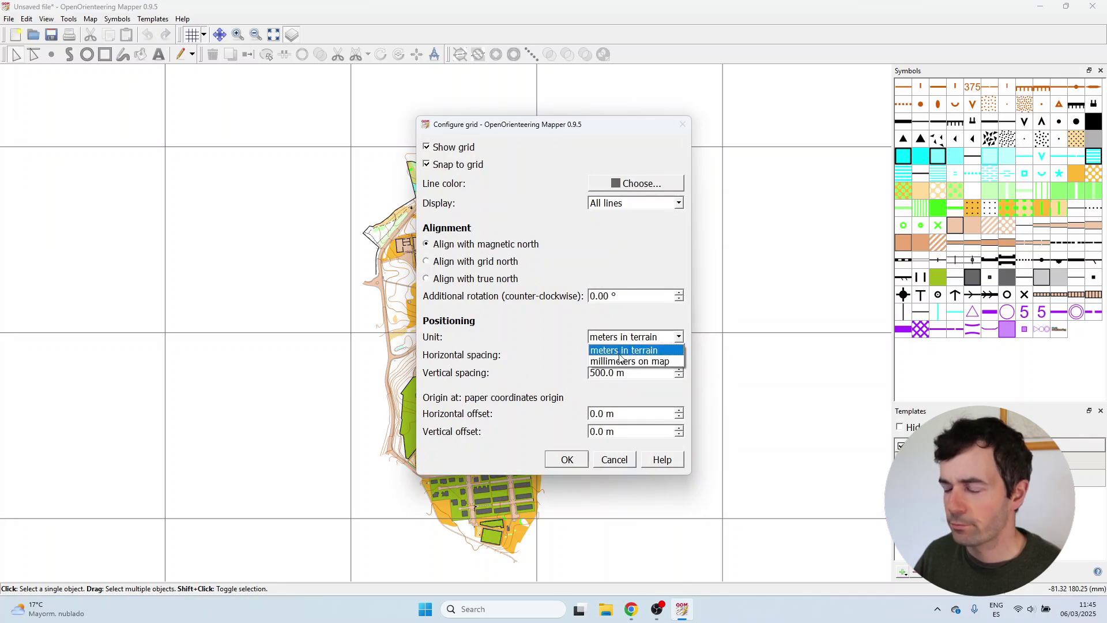
pyautogui.click(625, 361)
pyautogui.moveTo(637, 355); pyautogui.dragTo(575, 356)
pyautogui.write('210')
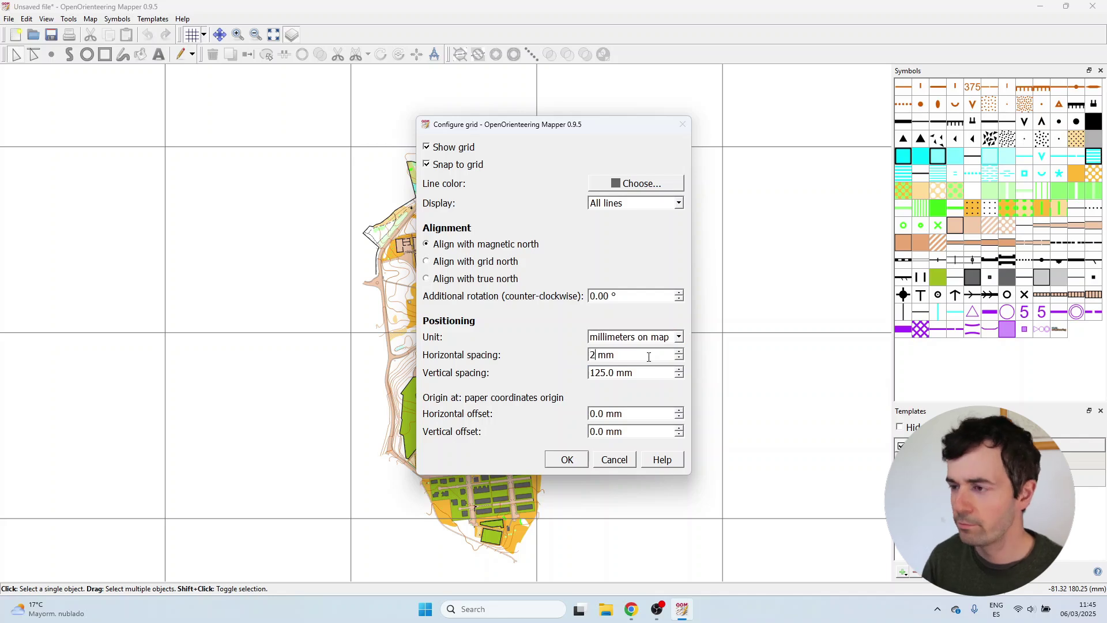
pyautogui.press('Tab')
pyautogui.write('297')
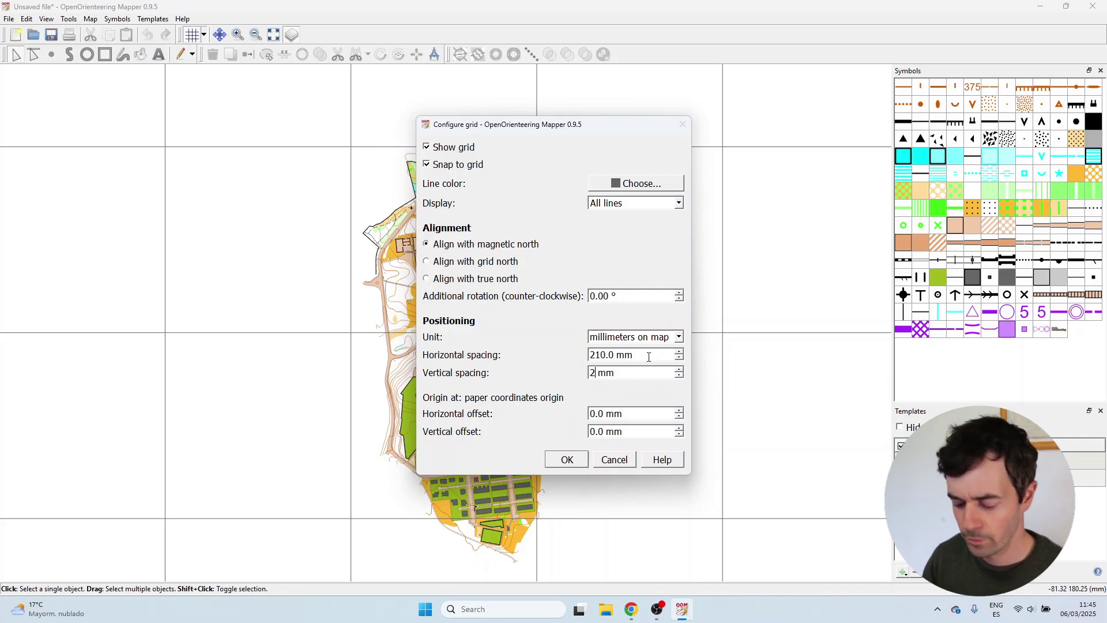
pyautogui.press('Return')
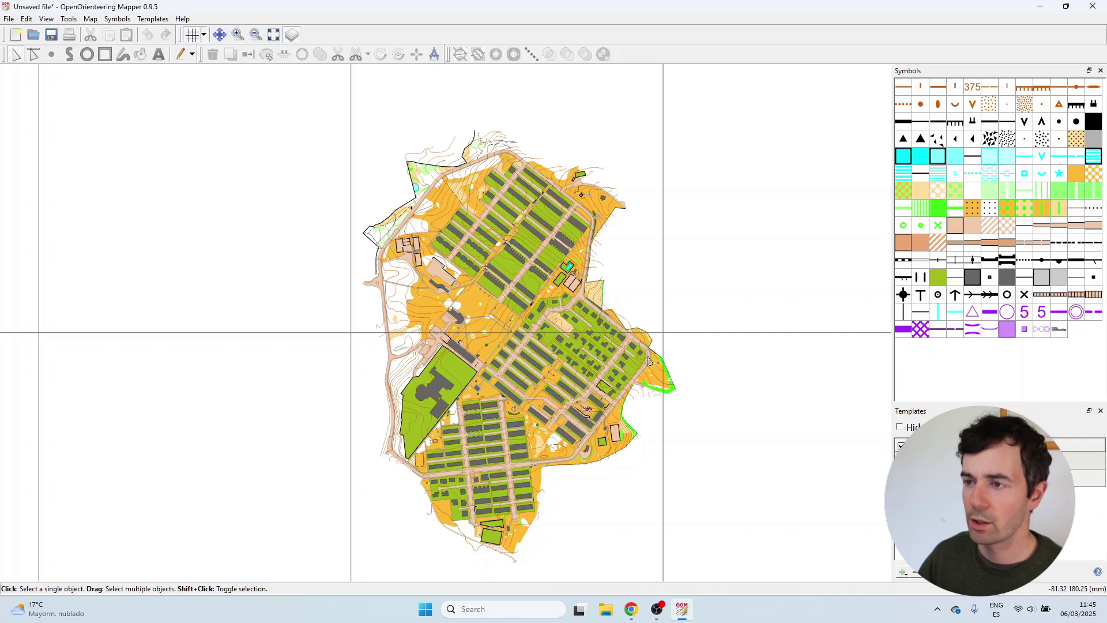
# Change the grid spacing to 200 × 287 mm.
pyautogui.click(203, 36)
pyautogui.click(221, 48)
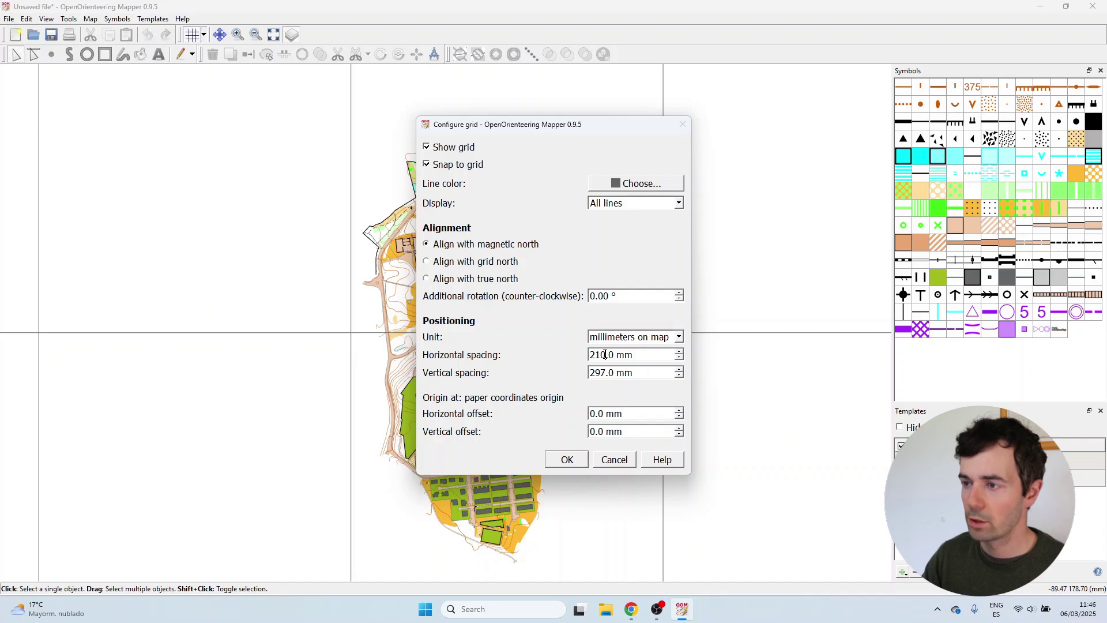
pyautogui.press('BackSpace')
pyautogui.write('0')
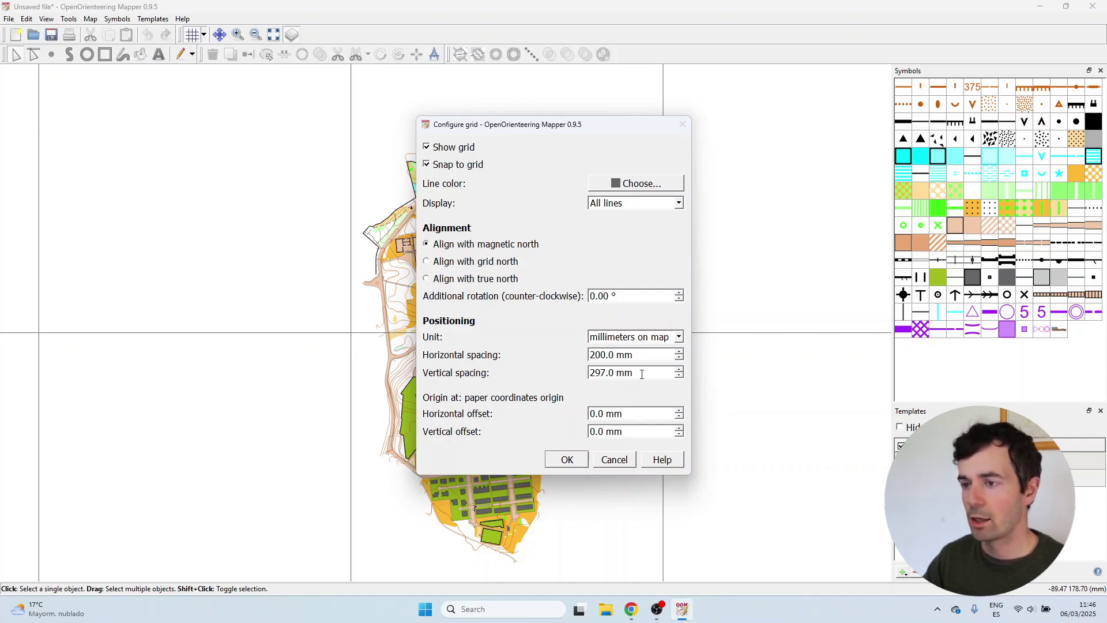
pyautogui.press('BackSpace')
pyautogui.write('8')
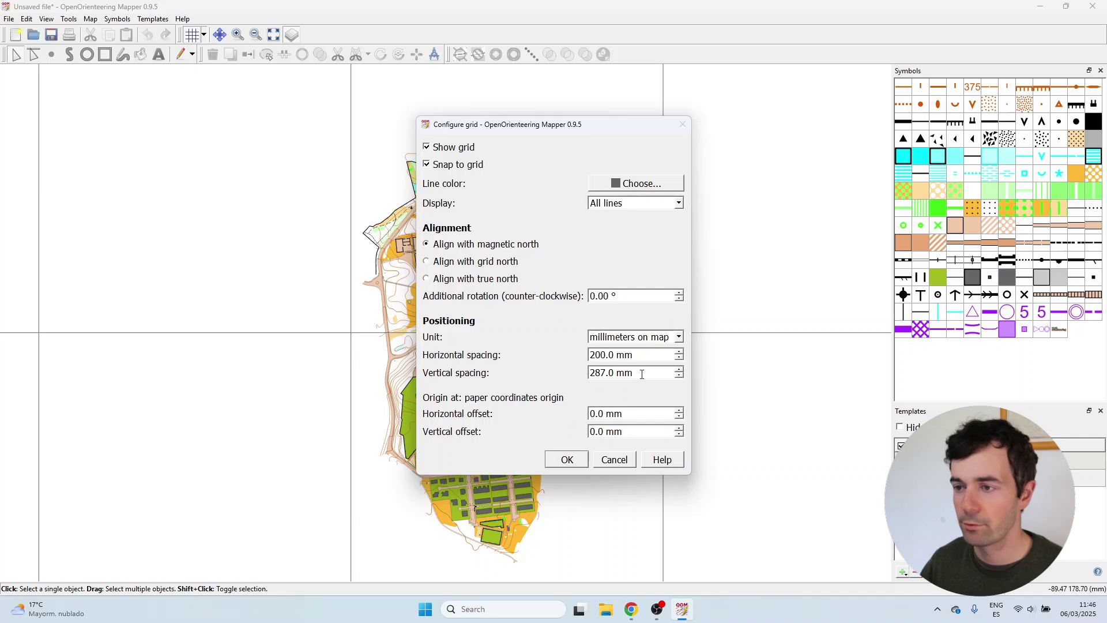
pyautogui.click(584, 460)
pyautogui.scroll(-2, 548, 459)
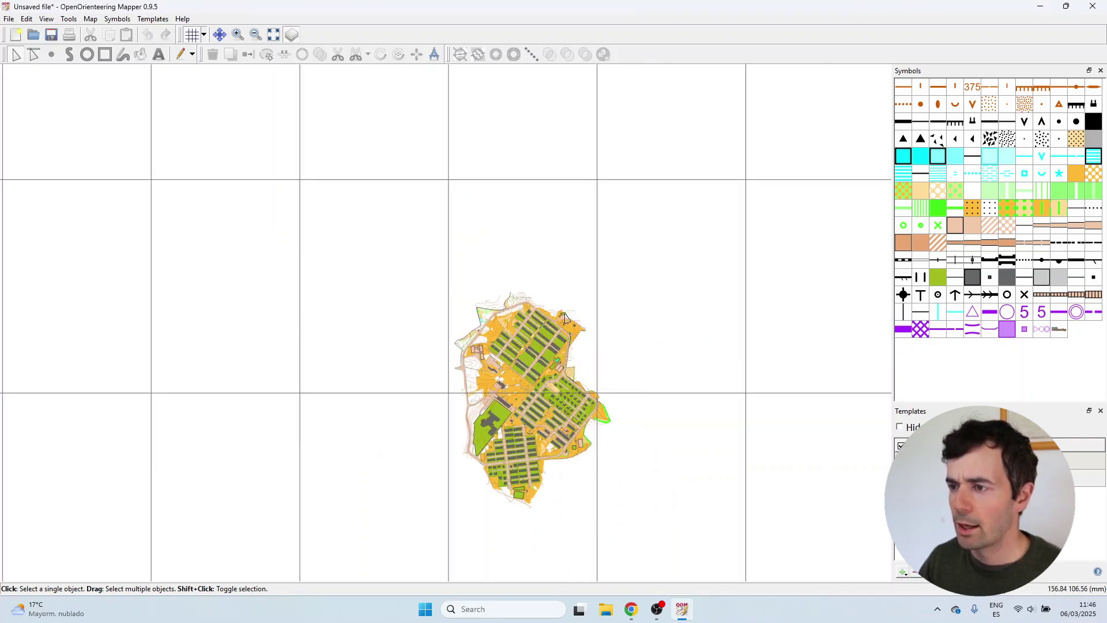
# Add line symbol number 1, 'Map border', with 1 mm width and Green 100% colour.
pyautogui.scroll(1, 566, 315)
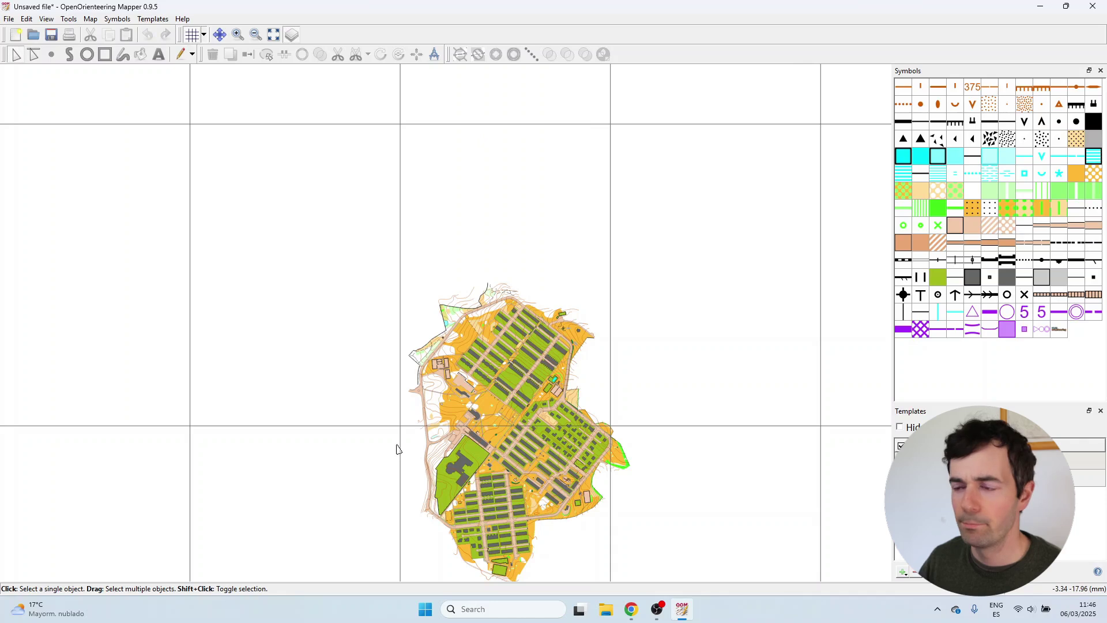
pyautogui.click(905, 88)
pyautogui.rightClick(905, 90)
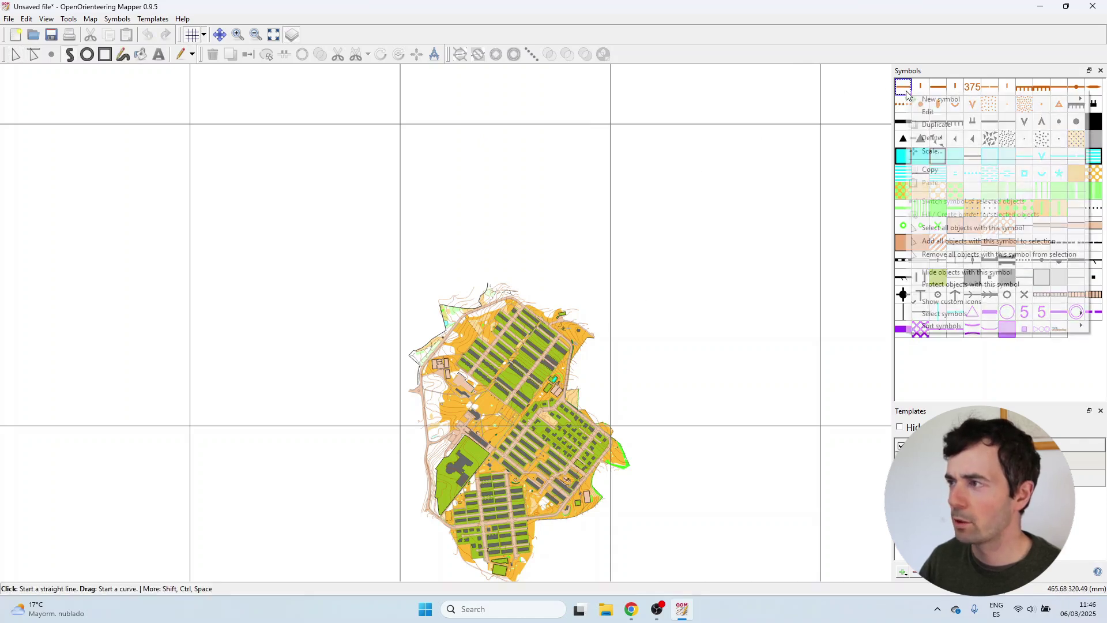
pyautogui.moveTo(914, 100)
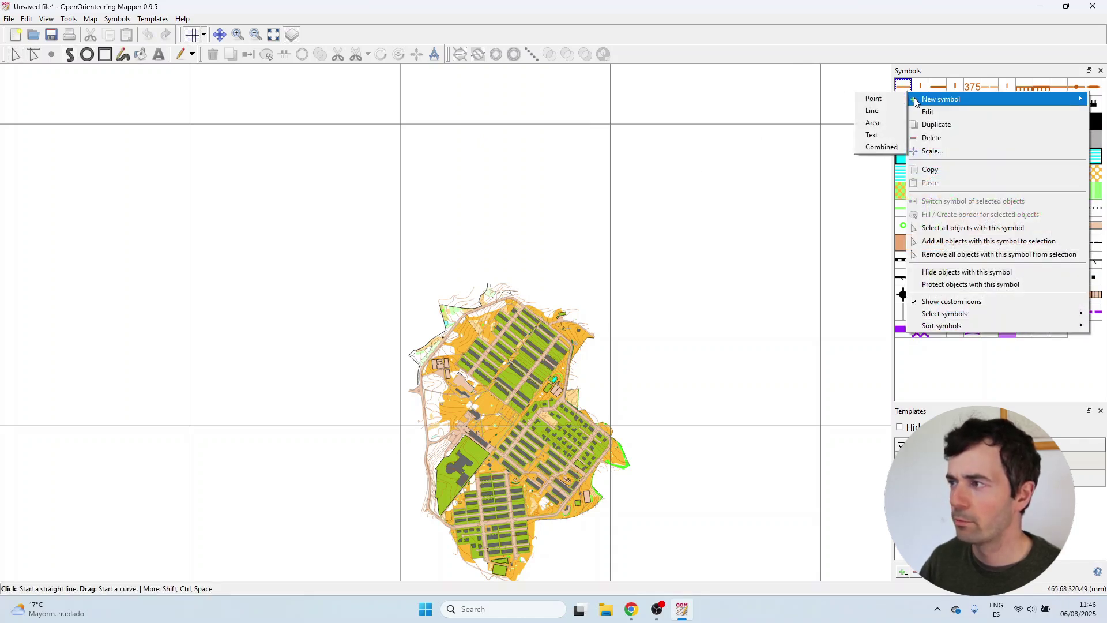
pyautogui.click(887, 115)
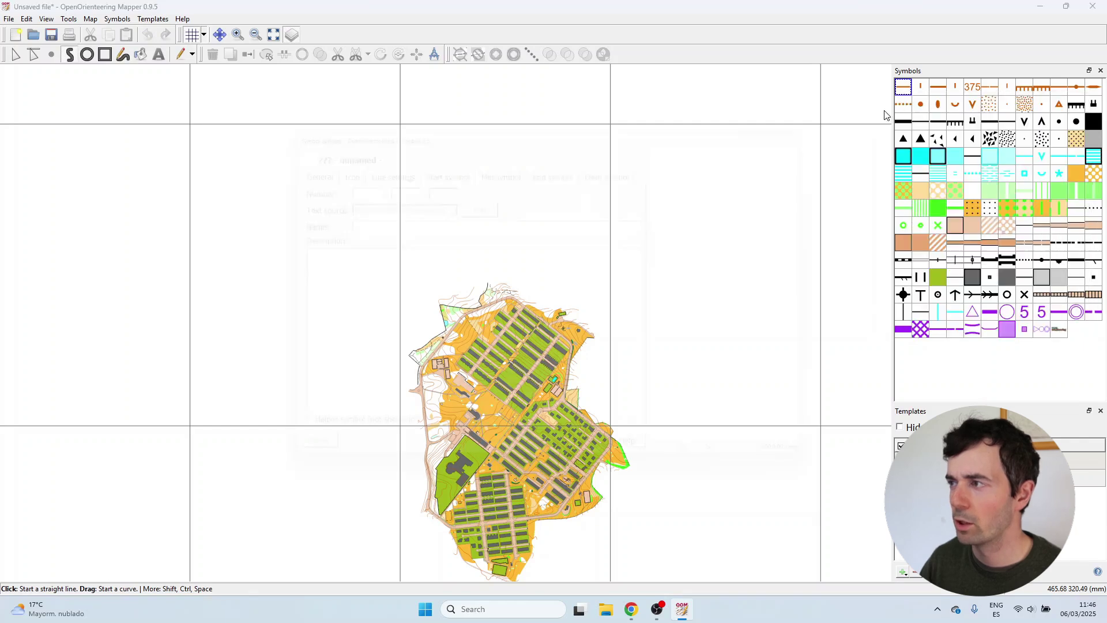
pyautogui.write('1')
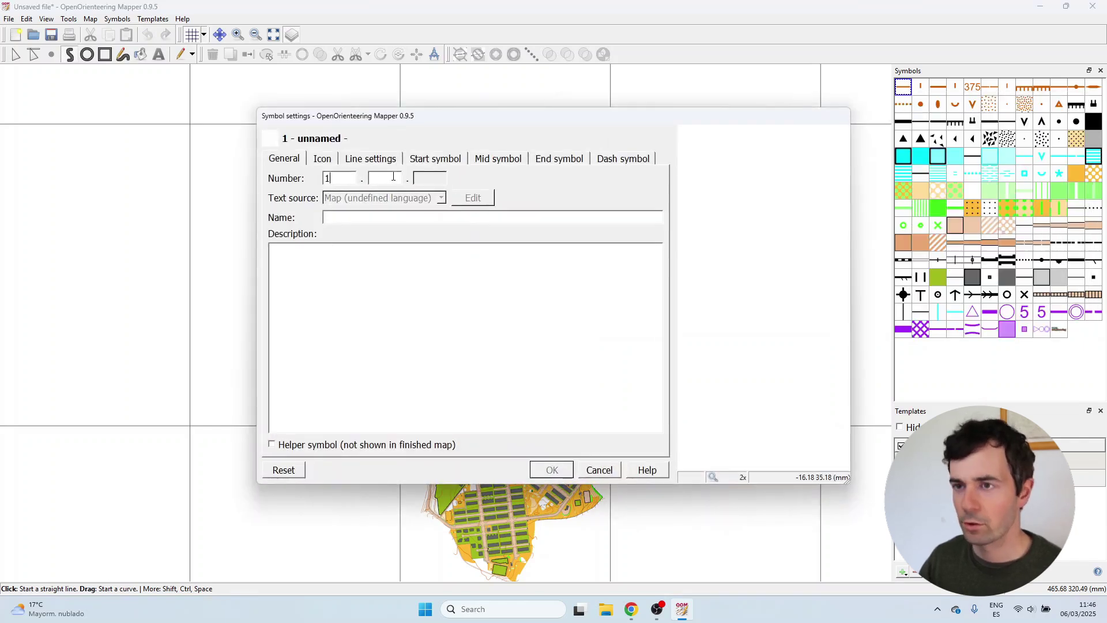
pyautogui.write('Ma')
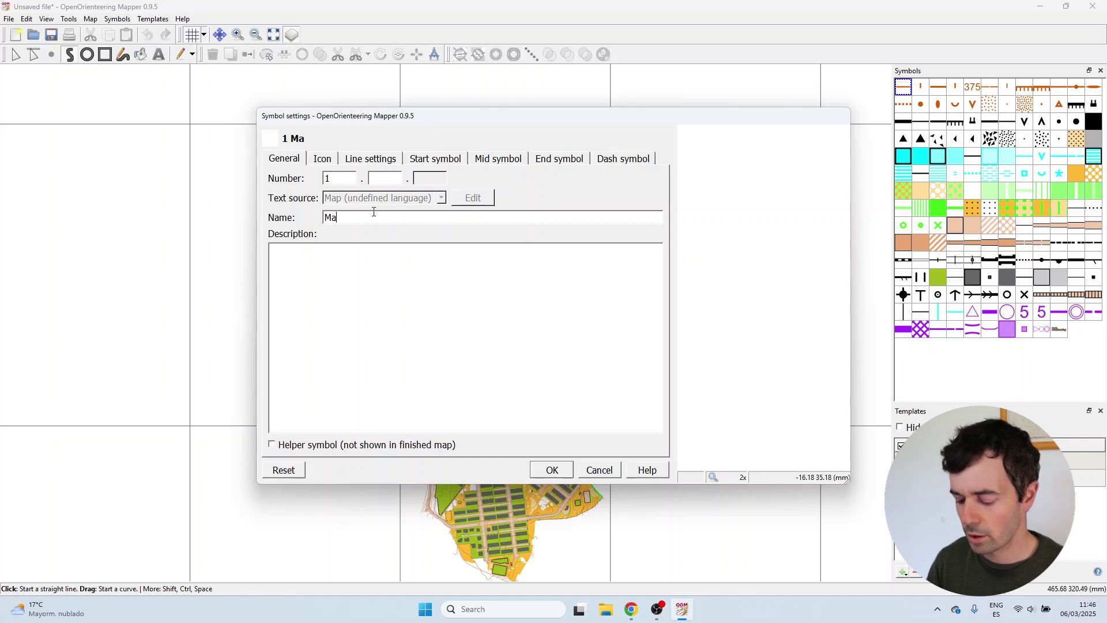
pyautogui.write('p border')
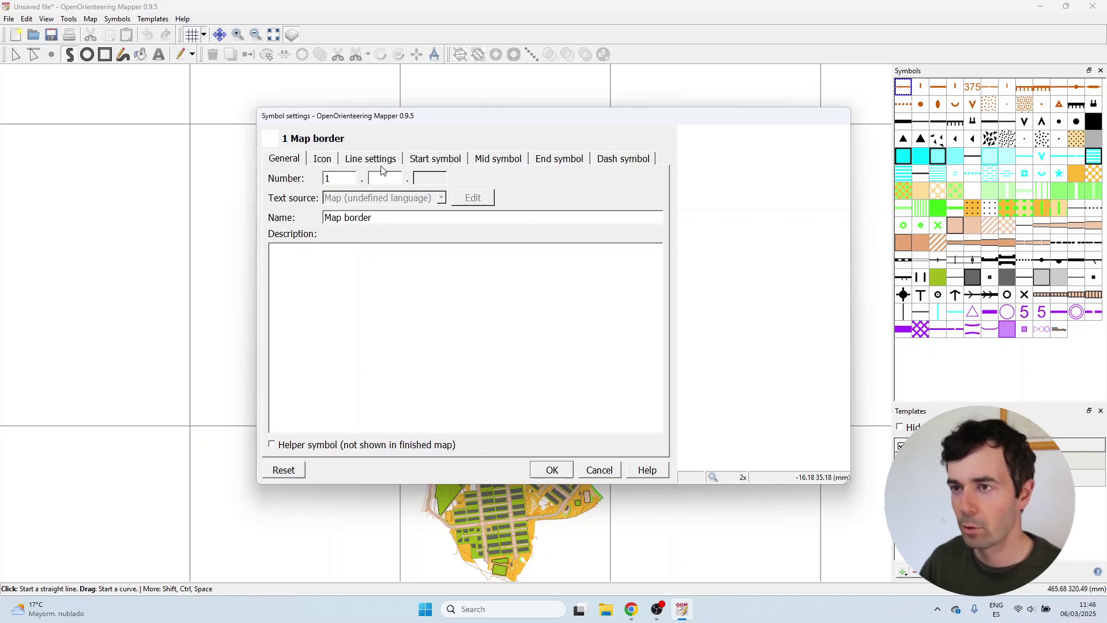
pyautogui.click(380, 163)
pyautogui.moveTo(505, 178); pyautogui.dragTo(448, 178)
pyautogui.write('1')
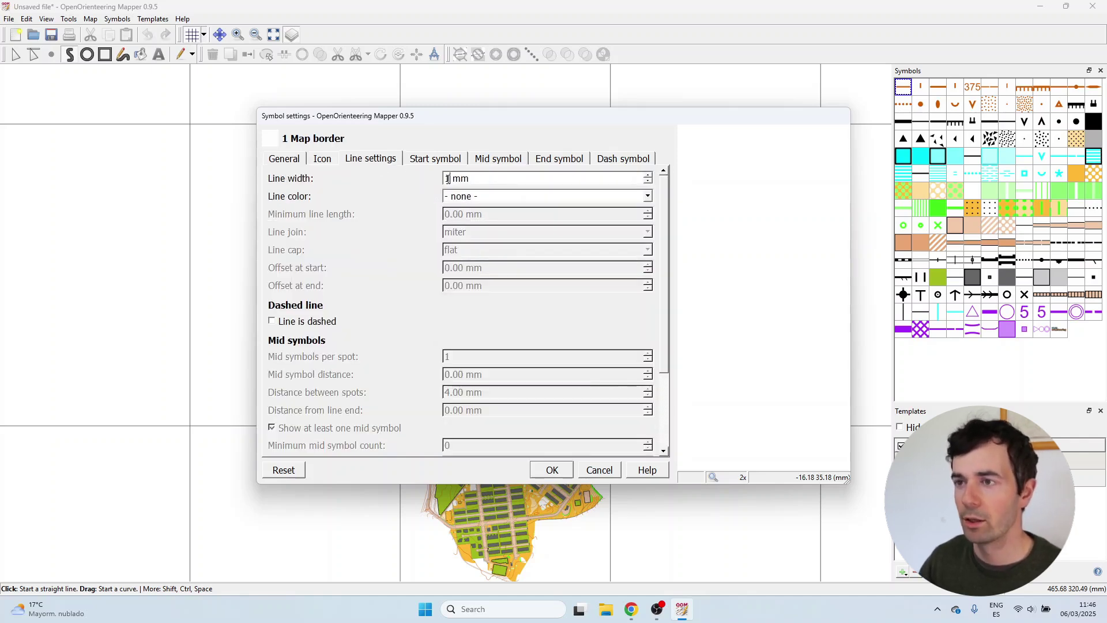
pyautogui.click(485, 197)
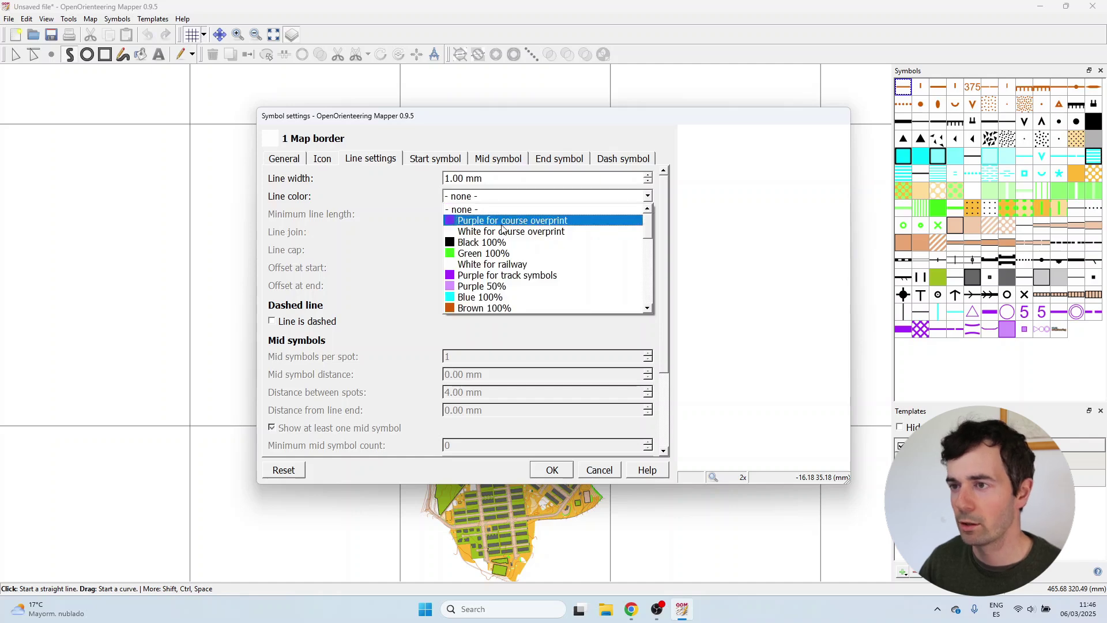
pyautogui.click(502, 253)
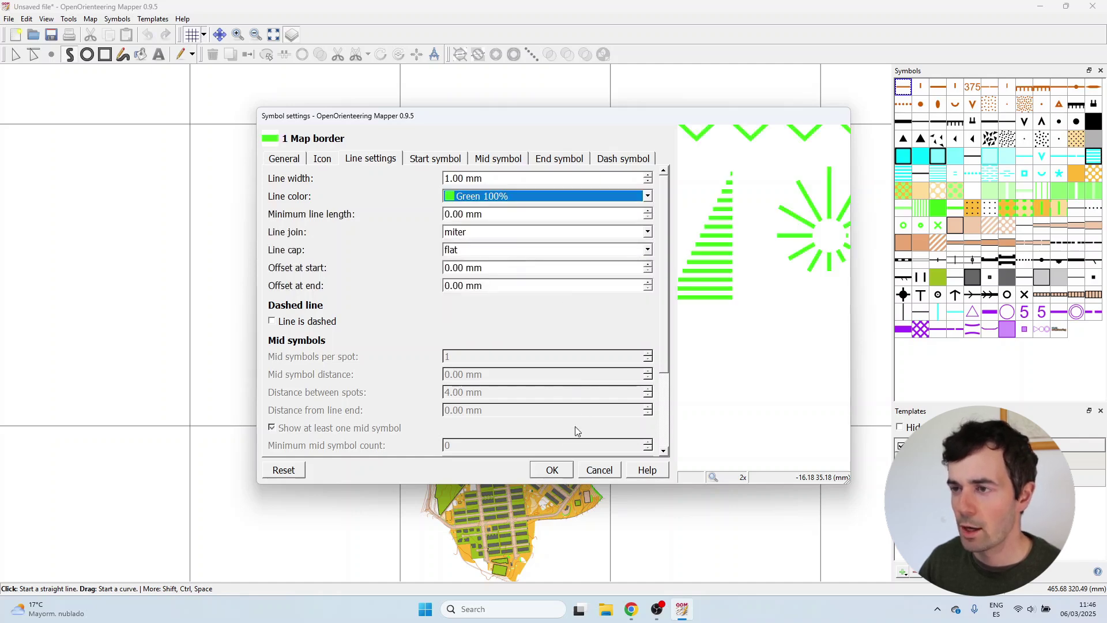
pyautogui.click(556, 473)
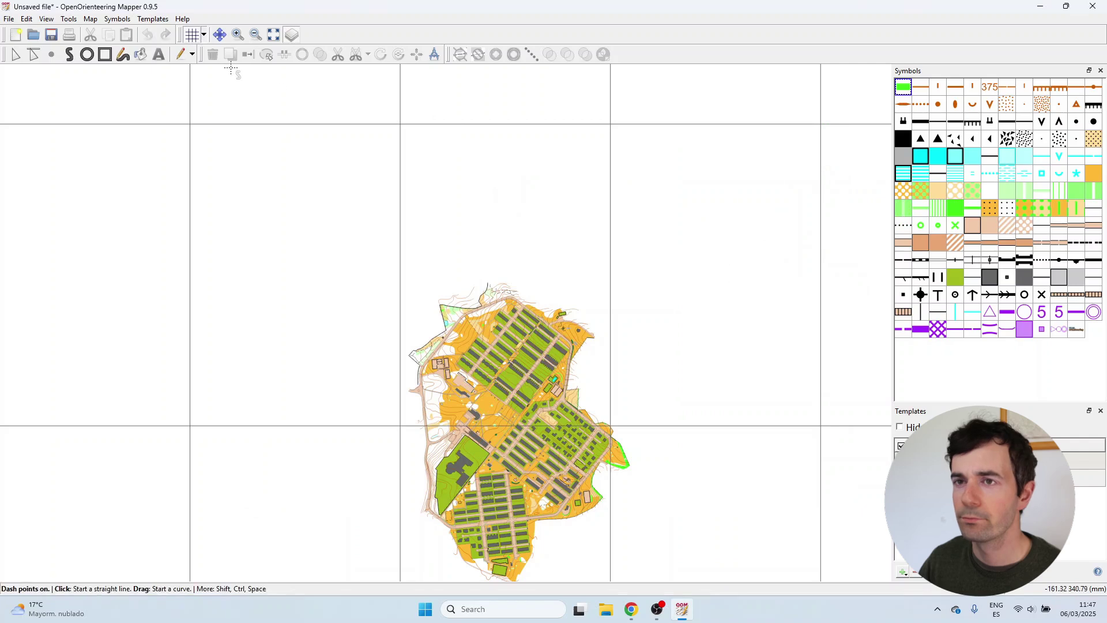
# Draw a rectangular frame with the Map border symbol.
pyautogui.click(404, 124)
pyautogui.click(600, 125)
pyautogui.doubleClick(602, 425)
pyautogui.scroll(3, 407, 103)
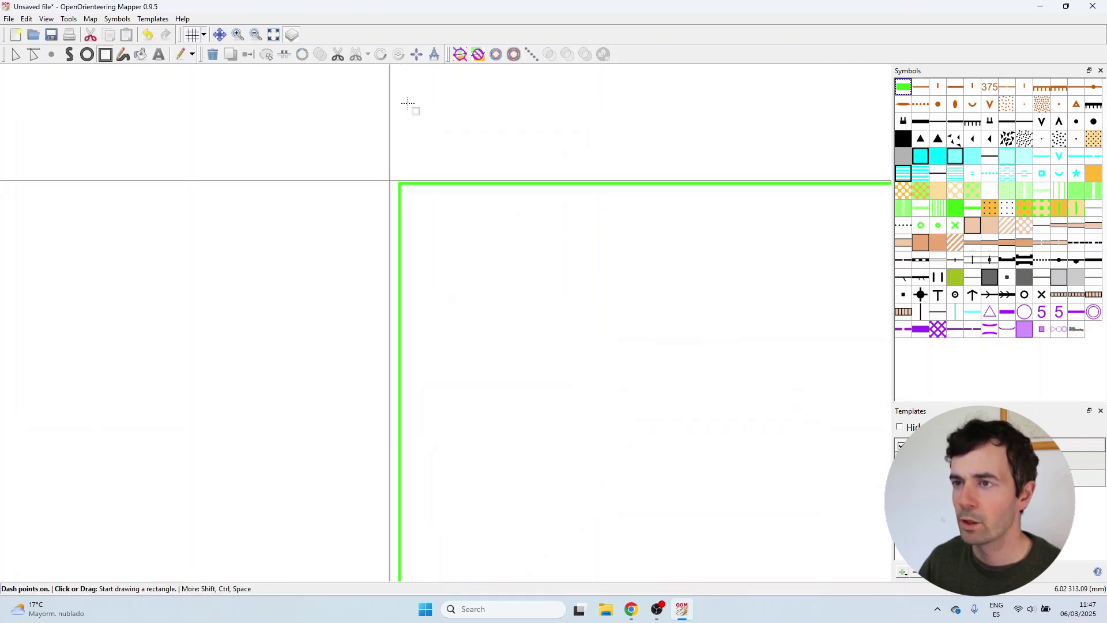
# Reshape the frame with Edit Lines, moving its left side outward and raising its top.
pyautogui.click(33, 55)
pyautogui.scroll(3, 403, 363)
pyautogui.moveTo(350, 330); pyautogui.dragTo(285, 330)
pyautogui.scroll(1, 286, 248)
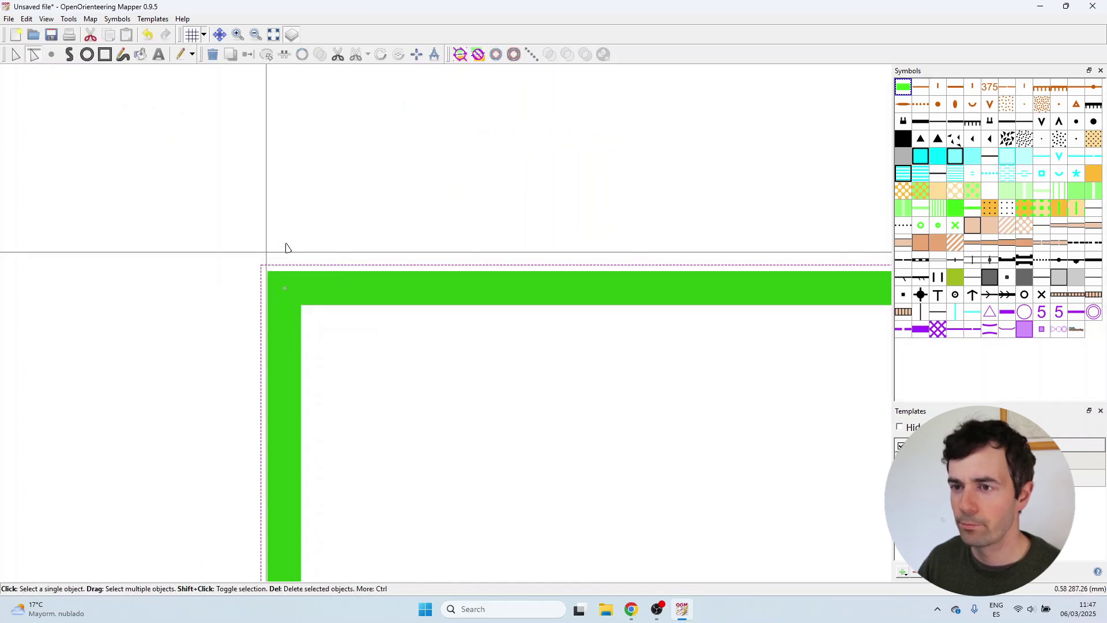
pyautogui.scroll(2, 287, 248)
pyautogui.moveTo(351, 341); pyautogui.dragTo(344, 303)
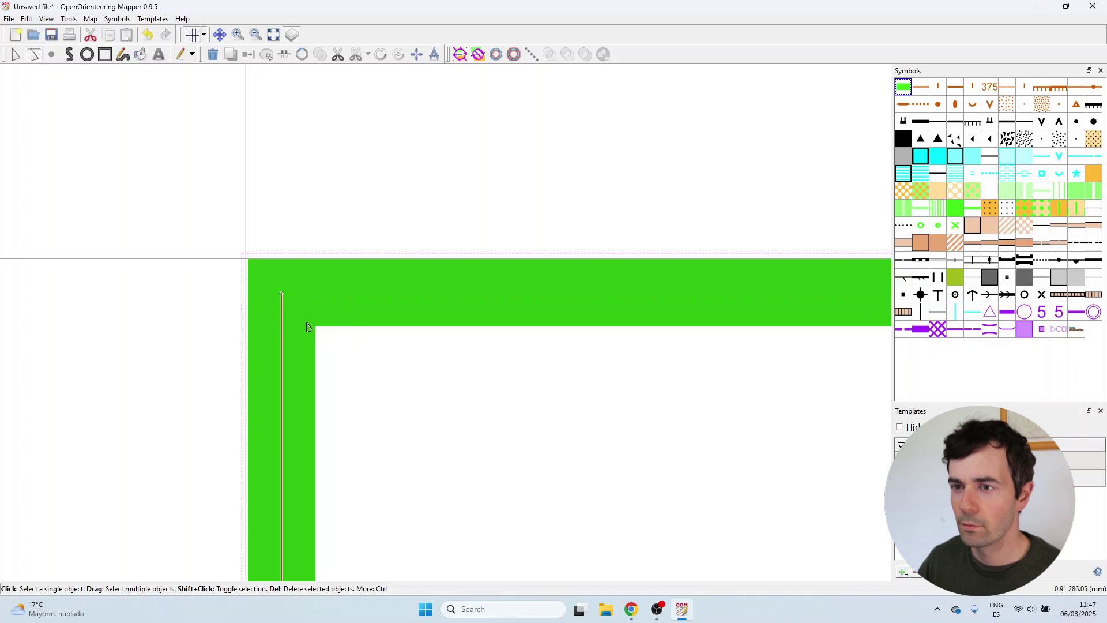
pyautogui.moveTo(286, 329); pyautogui.dragTo(284, 318)
pyautogui.scroll(-5, 281, 212)
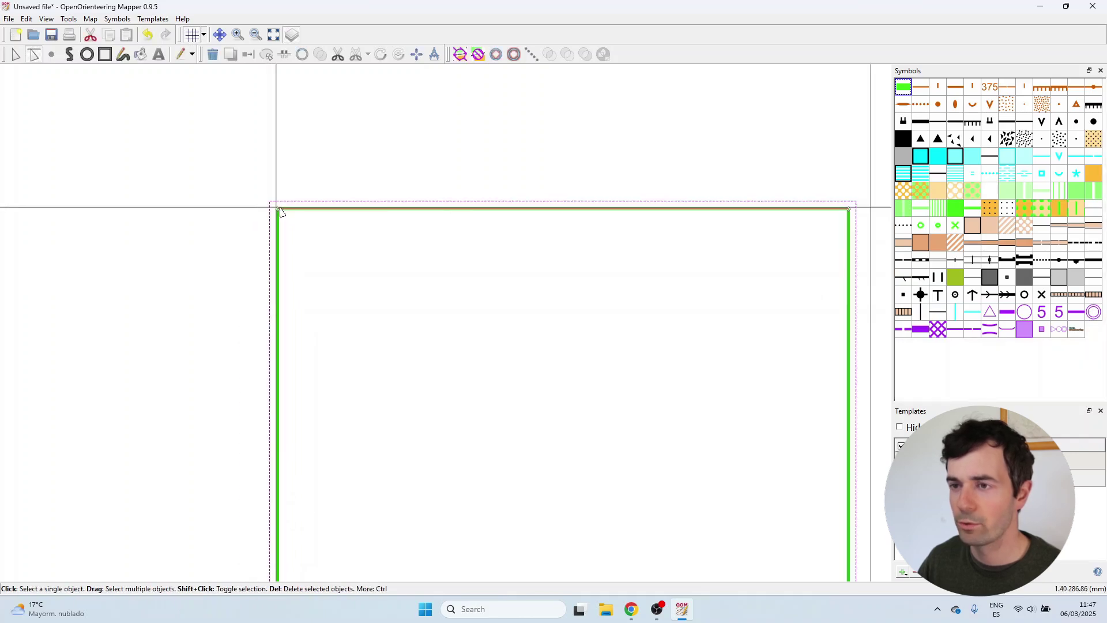
pyautogui.scroll(-1, 281, 213)
pyautogui.scroll(6, 712, 223)
# Widen the frame by dragging its right side out and repositioning its bottom side.
pyautogui.moveTo(497, 258); pyautogui.dragTo(610, 260)
pyautogui.scroll(-6, 582, 346)
pyautogui.scroll(5, 583, 346)
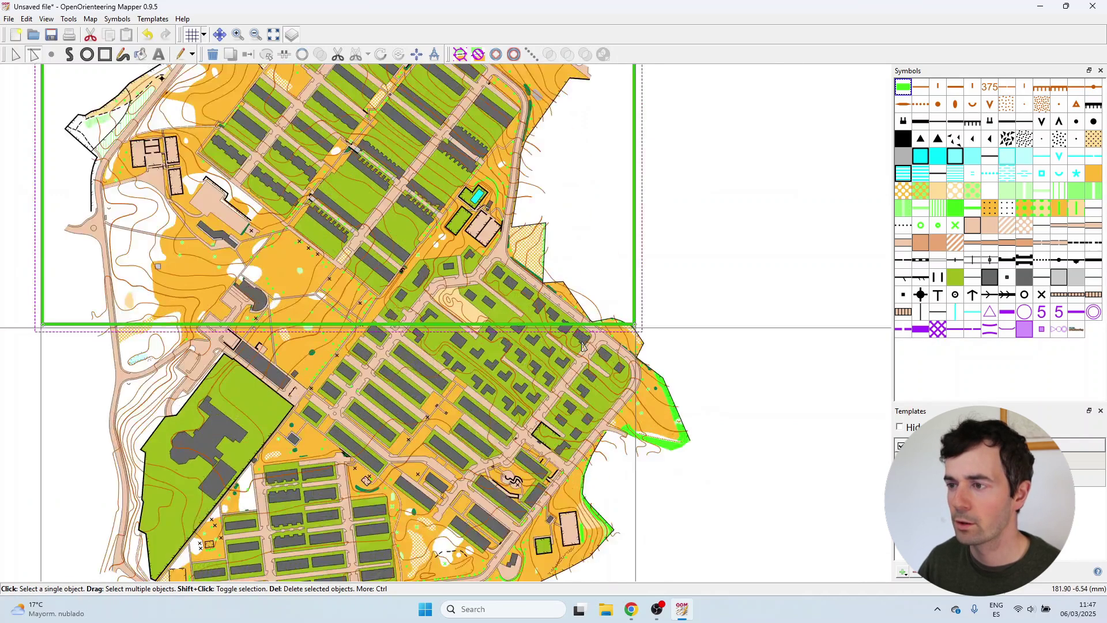
pyautogui.scroll(4, 583, 346)
pyautogui.moveTo(606, 306); pyautogui.dragTo(666, 311)
pyautogui.scroll(4, 635, 309)
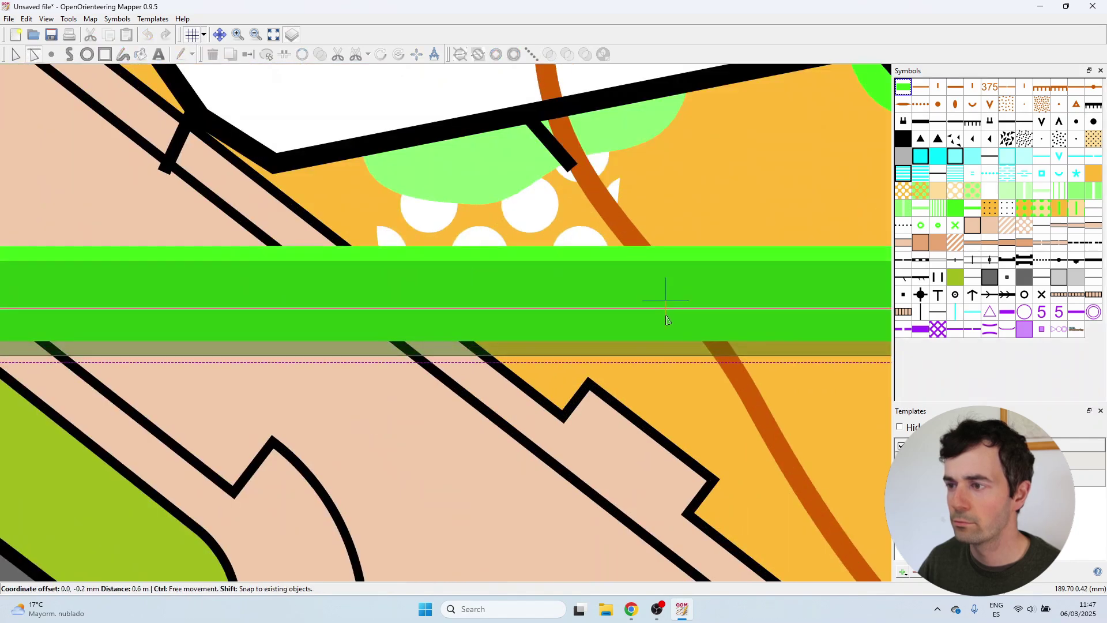
pyautogui.scroll(-5, 519, 312)
pyautogui.scroll(5, 324, 306)
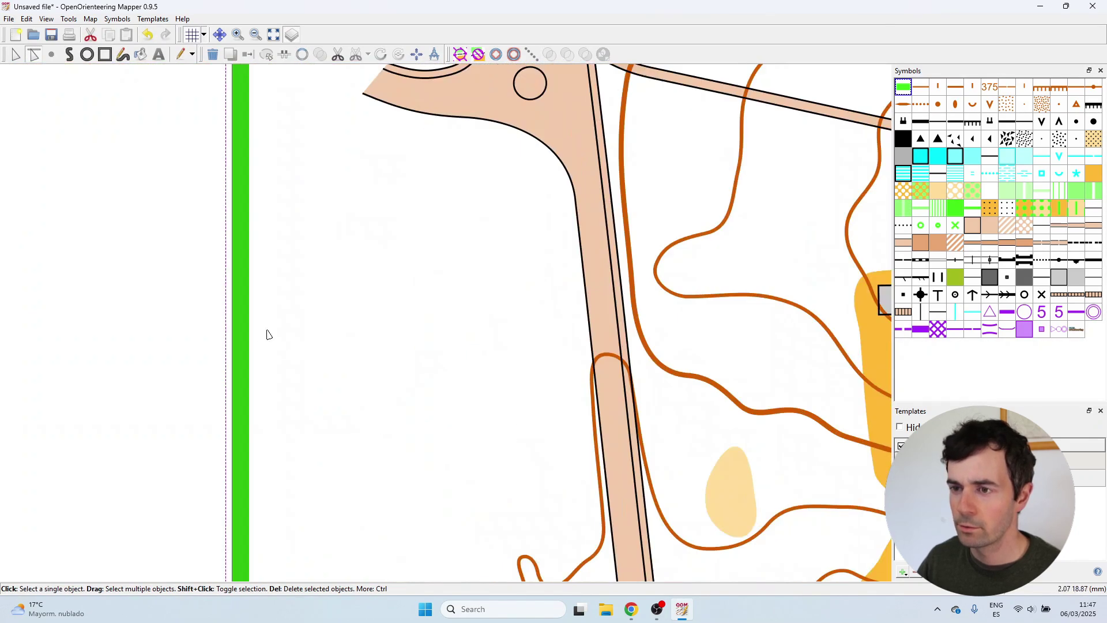
pyautogui.scroll(-8, 319, 351)
# Select the green frame, hide the grid, and move the frame down over the map.
pyautogui.click(314, 344)
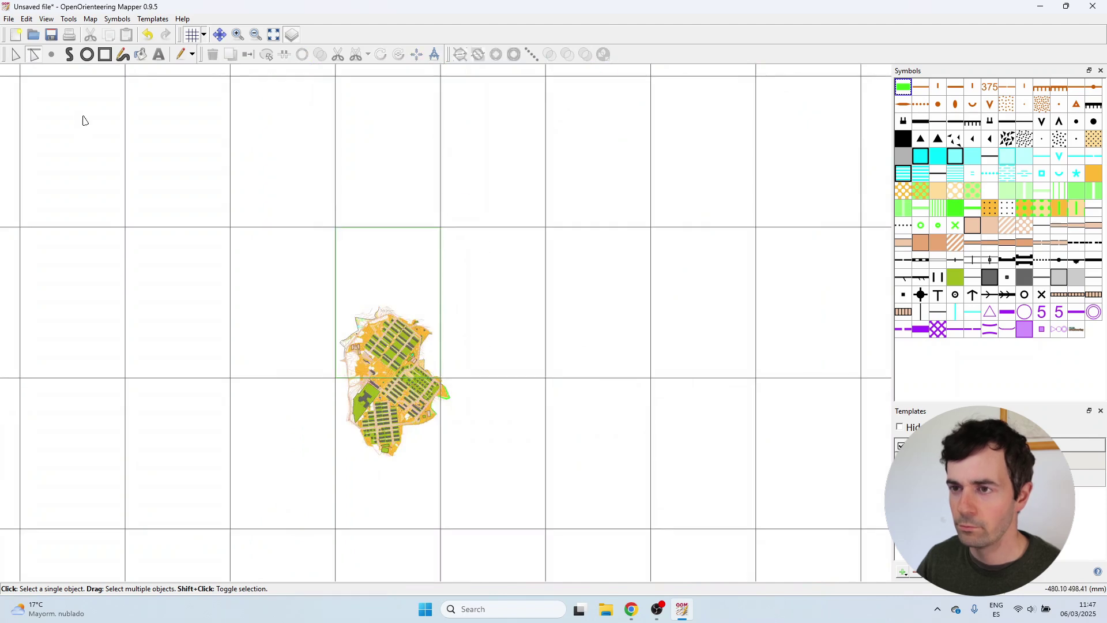
pyautogui.scroll(1, 440, 379)
pyautogui.click(437, 314)
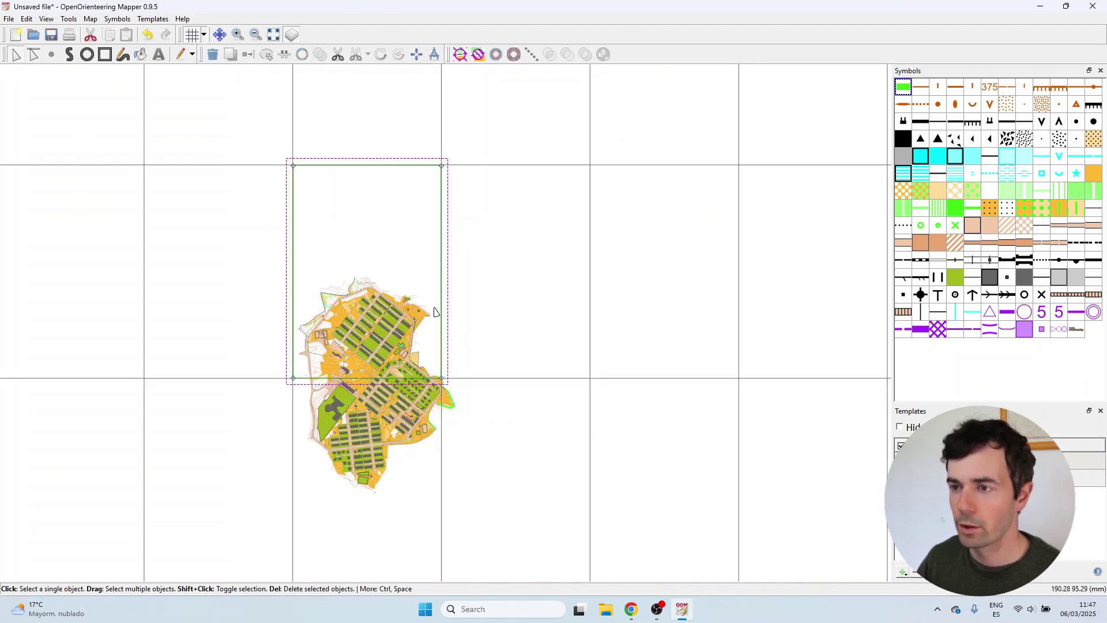
pyautogui.click(192, 35)
pyautogui.scroll(2, 306, 335)
pyautogui.moveTo(594, 79); pyautogui.dragTo(599, 285)
# Extend the frame's bottom edge downward and pull its right side in toward the map.
pyautogui.scroll(-1, 520, 210)
pyautogui.scroll(3, 472, 500)
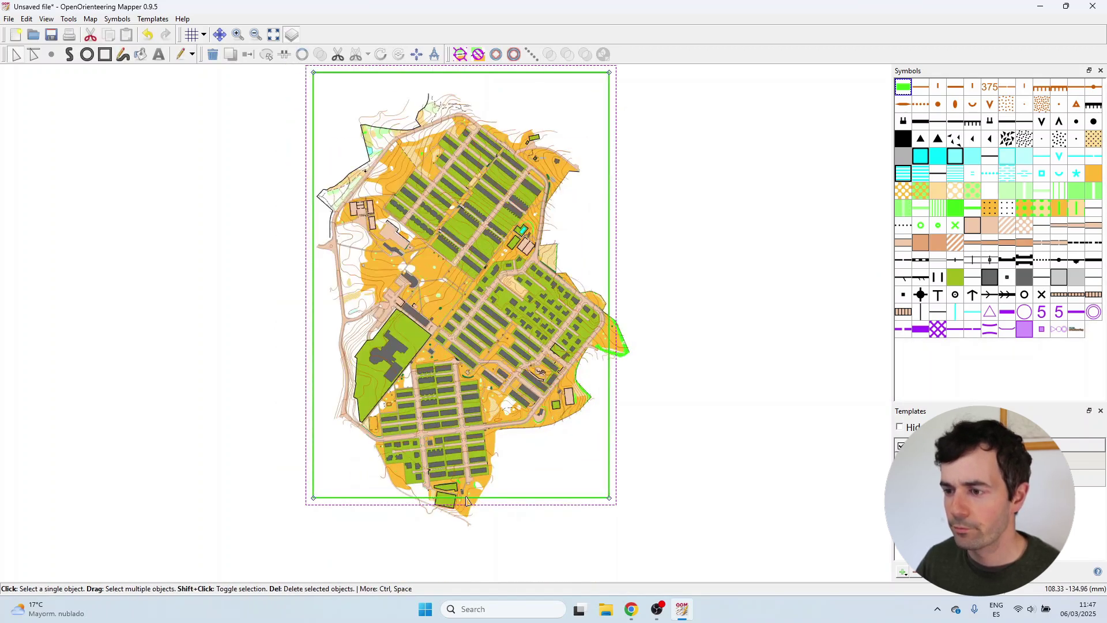
pyautogui.moveTo(476, 507); pyautogui.dragTo(439, 490)
pyautogui.scroll(3, 450, 527)
pyautogui.scroll(-5, 478, 571)
pyautogui.scroll(3, 476, 571)
pyautogui.scroll(1, 476, 571)
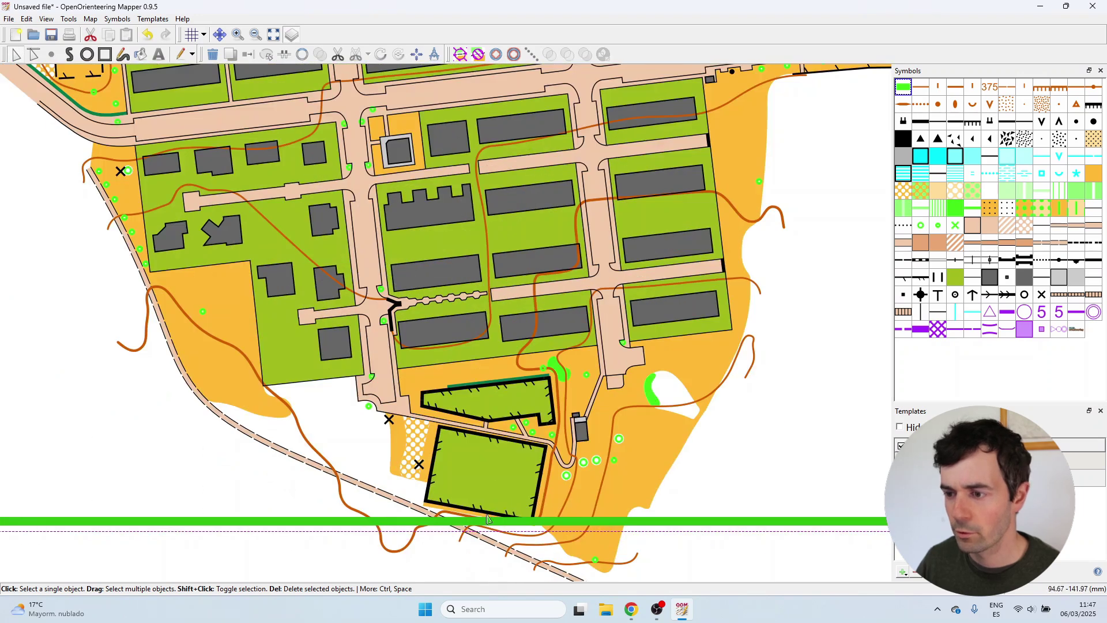
pyautogui.scroll(-5, 477, 571)
pyautogui.scroll(3, 510, 247)
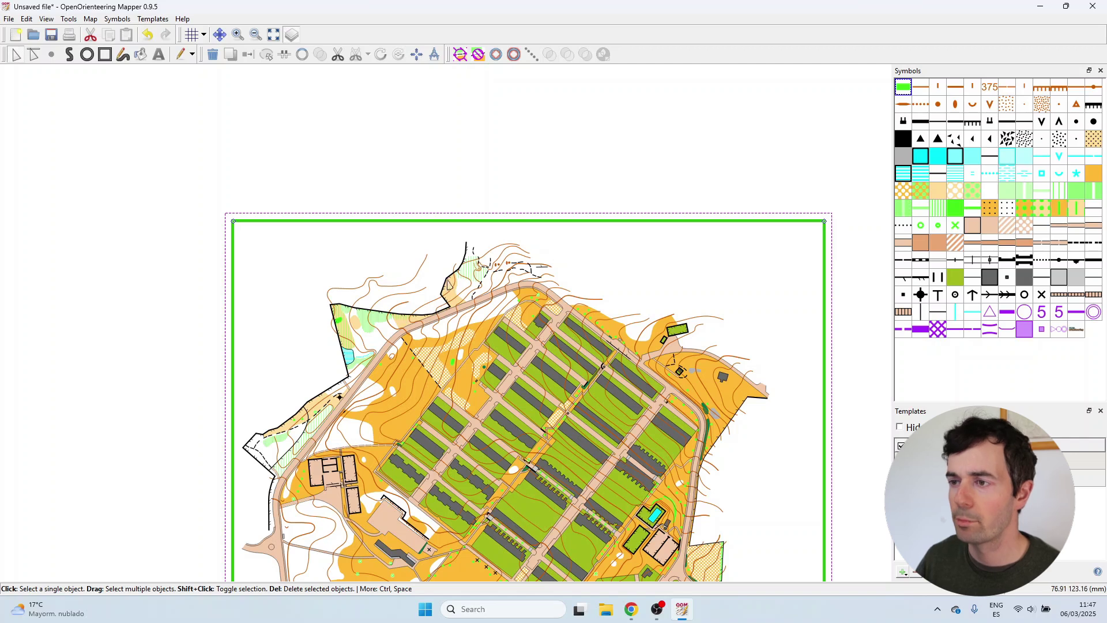
pyautogui.scroll(-2, 452, 163)
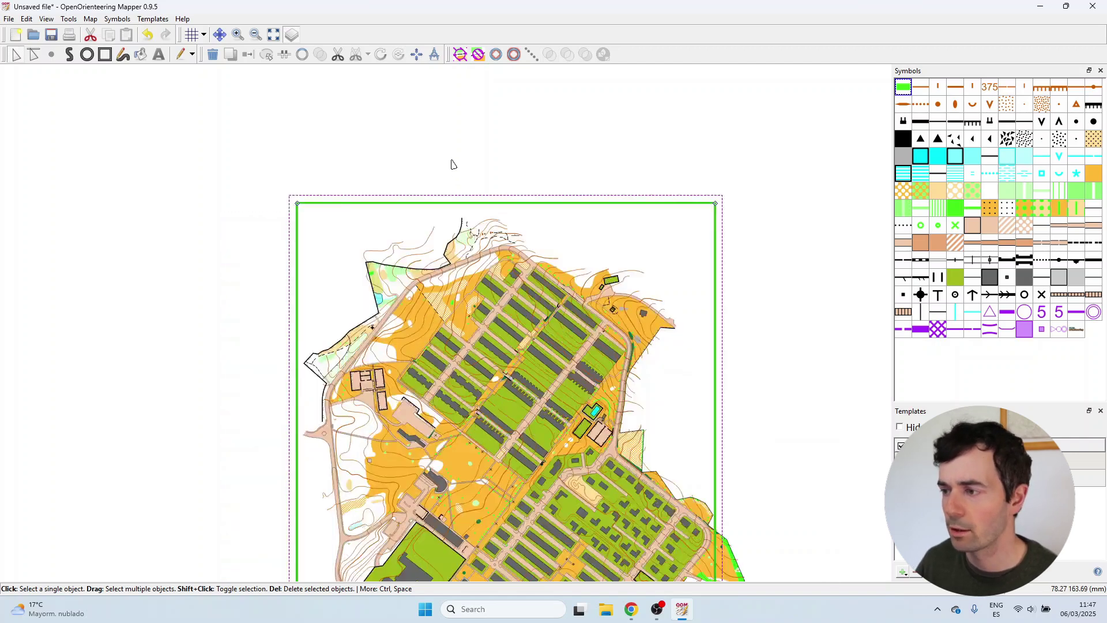
pyautogui.scroll(2, 456, 191)
pyautogui.scroll(-1, 619, 364)
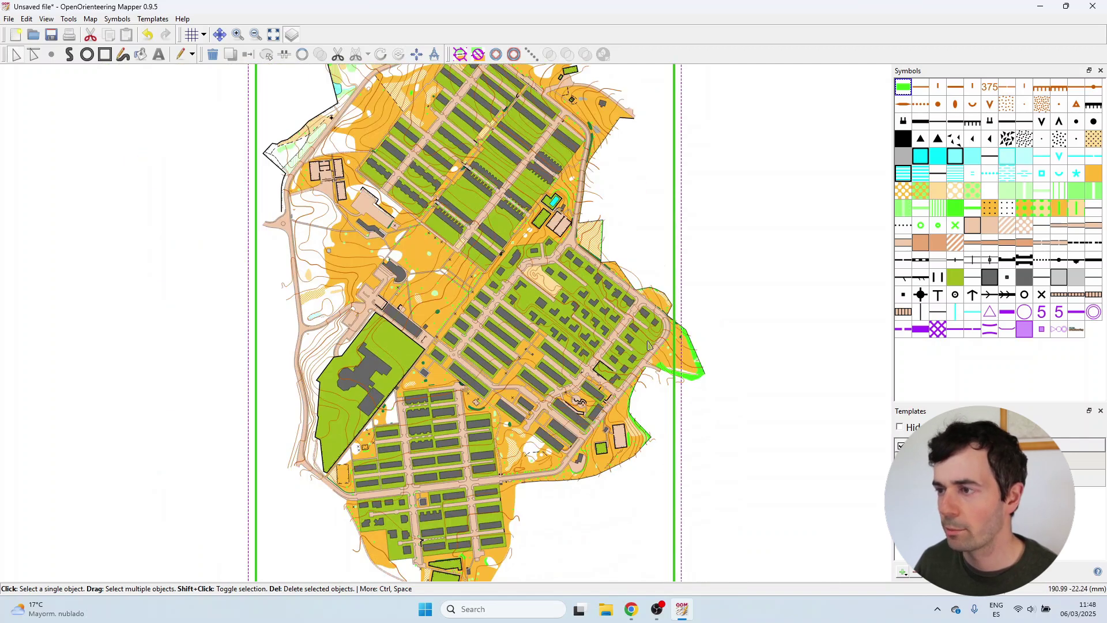
pyautogui.scroll(1, 652, 440)
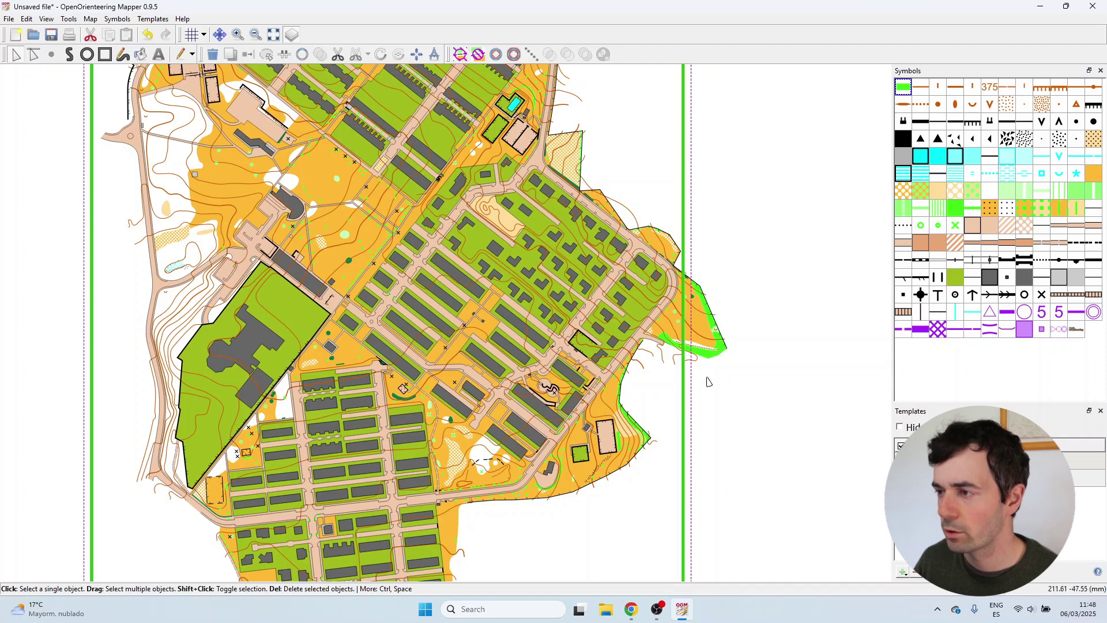
pyautogui.moveTo(692, 416); pyautogui.dragTo(666, 422)
pyautogui.scroll(-3, 667, 448)
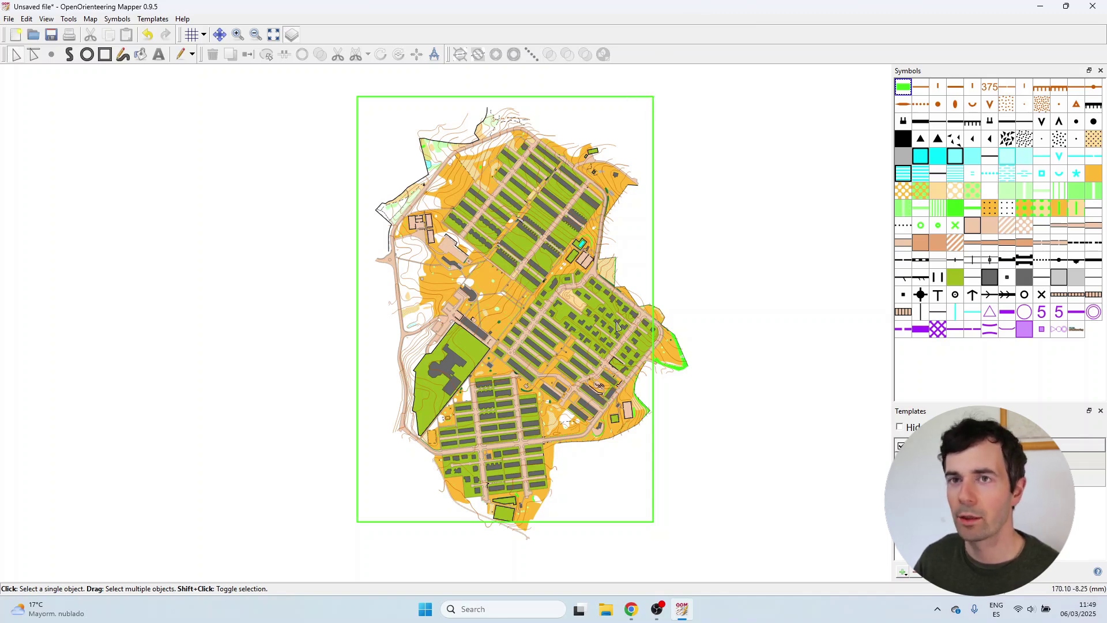
# Pick a light blue, HEX #369dd9, in Chrome's colour picker, then return to Mapper.
pyautogui.click(633, 611)
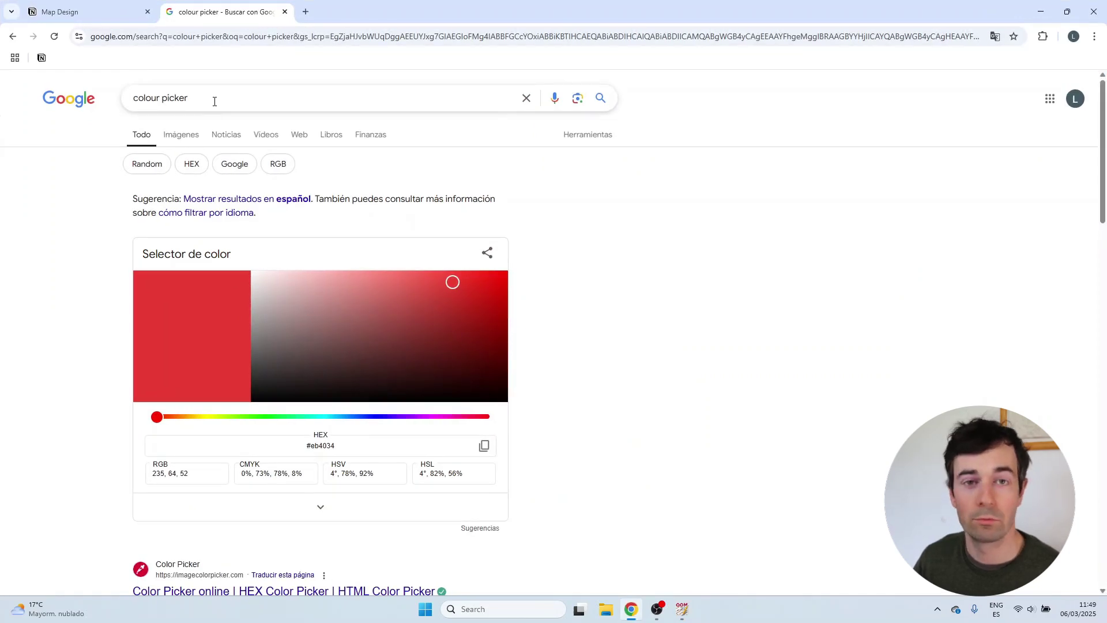
pyautogui.moveTo(385, 416); pyautogui.dragTo(339, 417)
pyautogui.moveTo(387, 353); pyautogui.dragTo(402, 294)
pyautogui.moveTo(340, 420); pyautogui.dragTo(343, 418)
pyautogui.moveTo(392, 297); pyautogui.dragTo(446, 294)
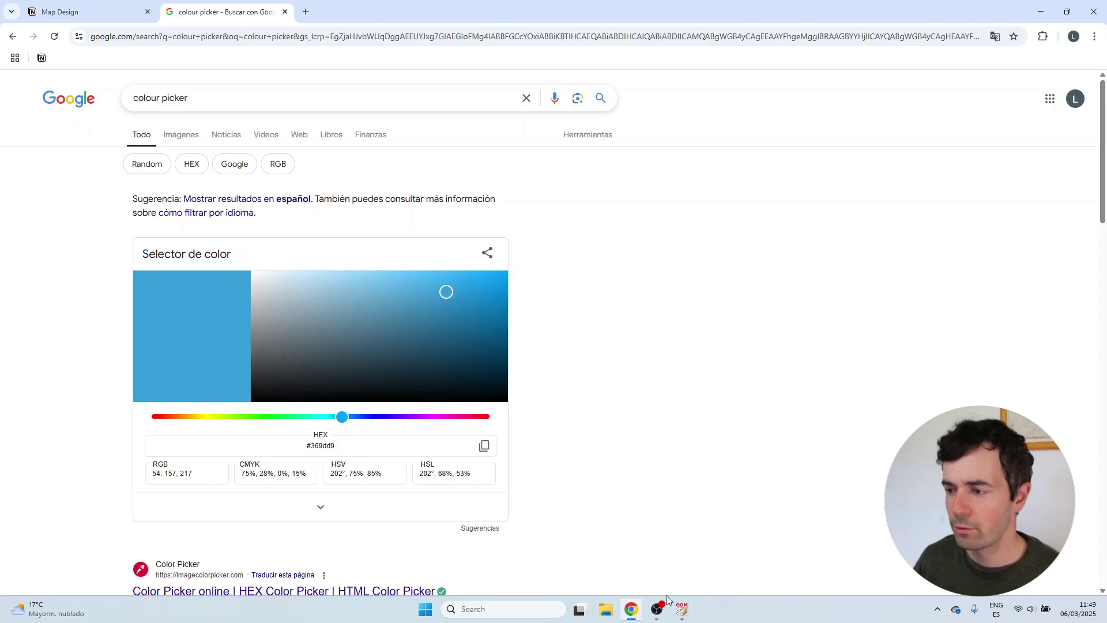
pyautogui.click(682, 609)
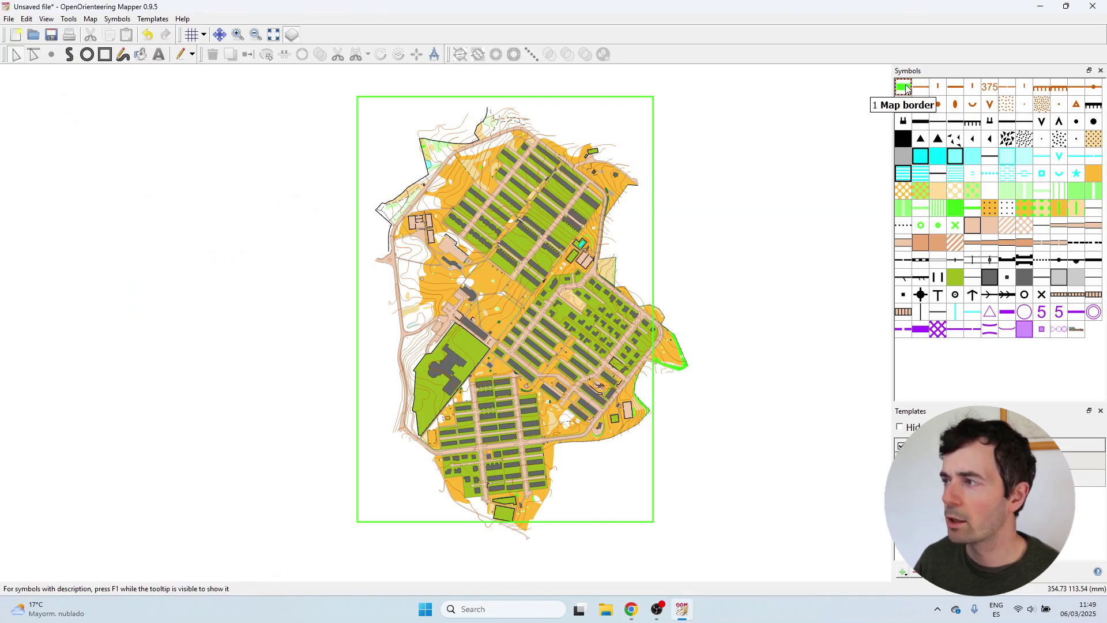
# Add a new map colour at the end of the colour list and name it 'Map design colour'.
pyautogui.click(117, 19)
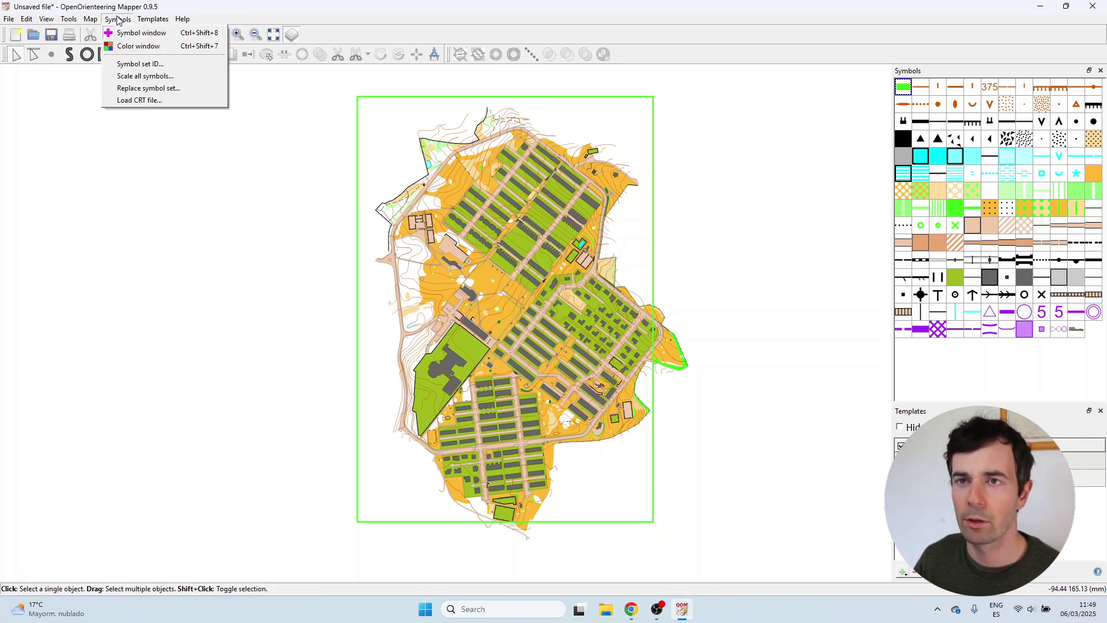
pyautogui.click(139, 46)
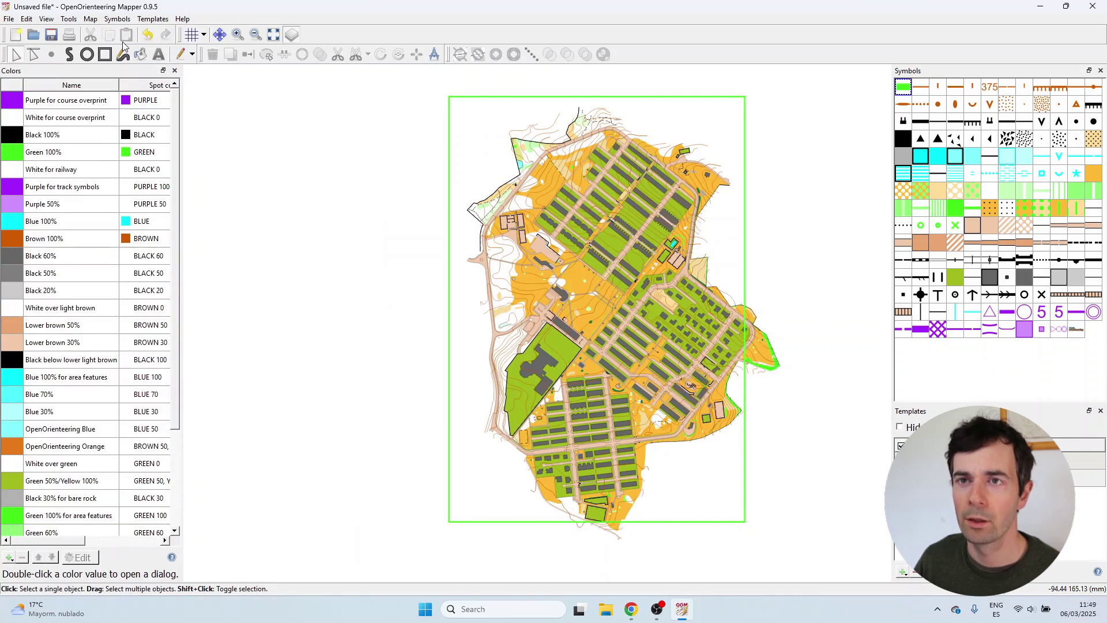
pyautogui.click(8, 559)
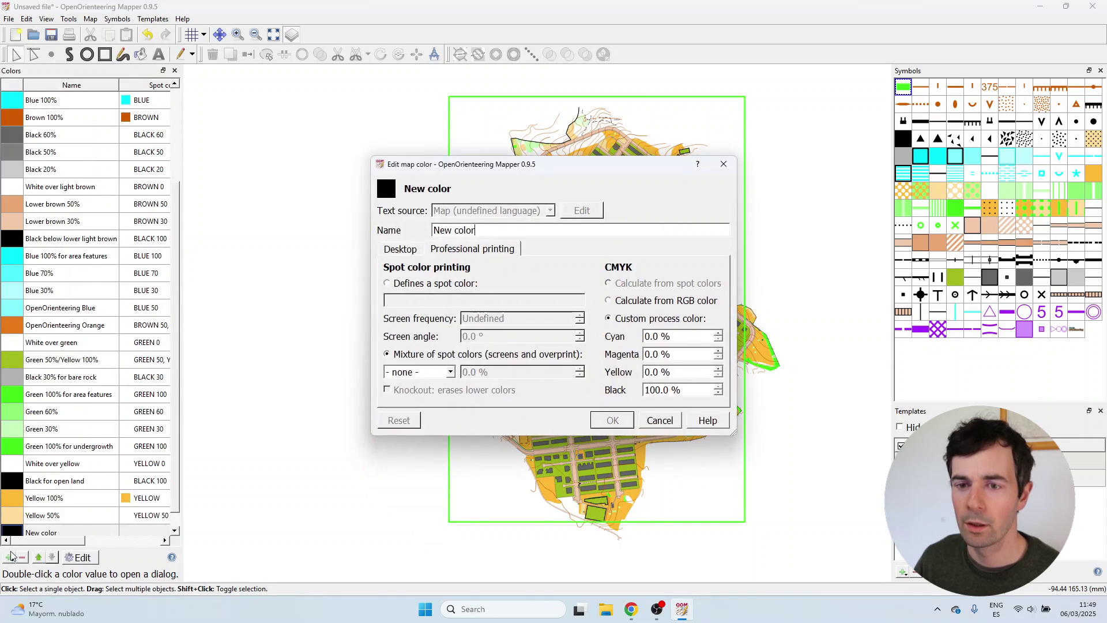
pyautogui.moveTo(476, 230); pyautogui.dragTo(428, 230)
pyautogui.write('M')
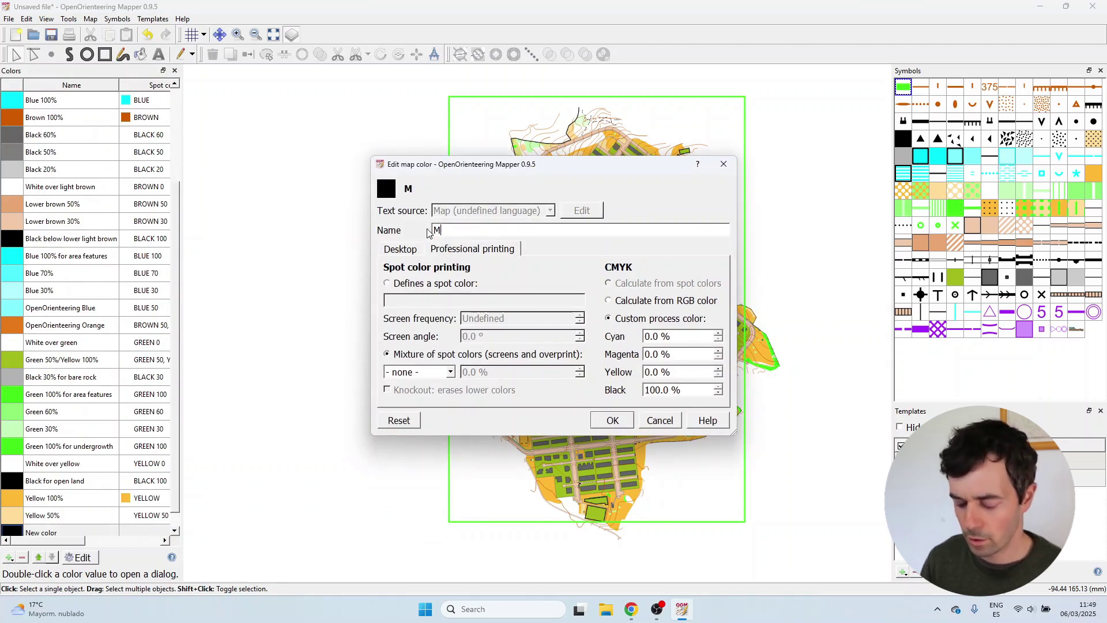
pyautogui.write('ap coloue')
pyautogui.press('BackSpace')
pyautogui.write('r')
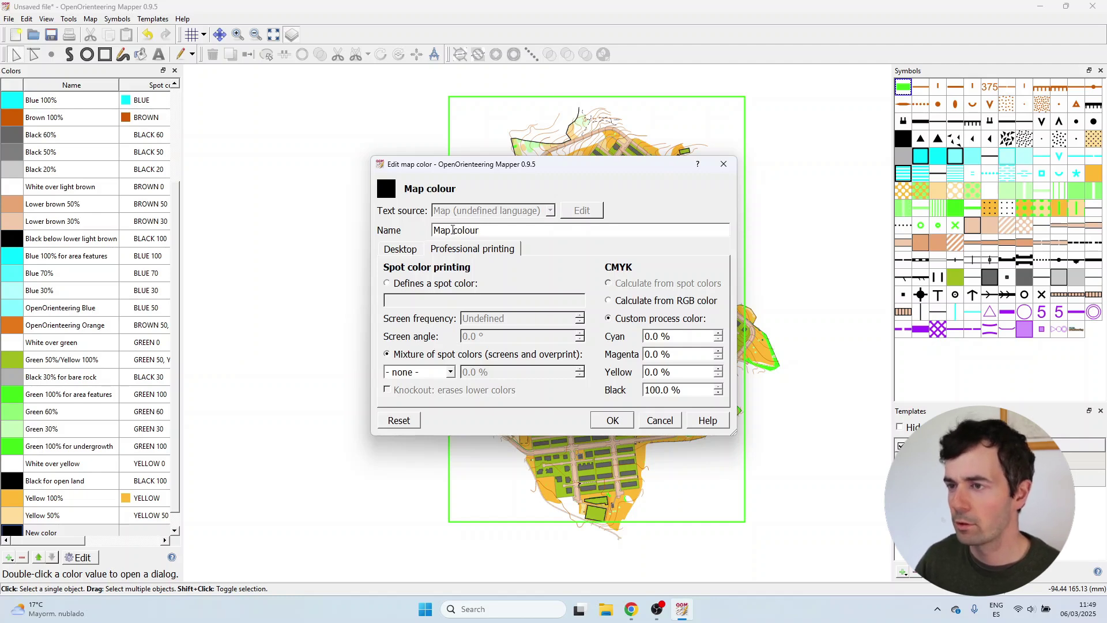
pyautogui.write(' design')
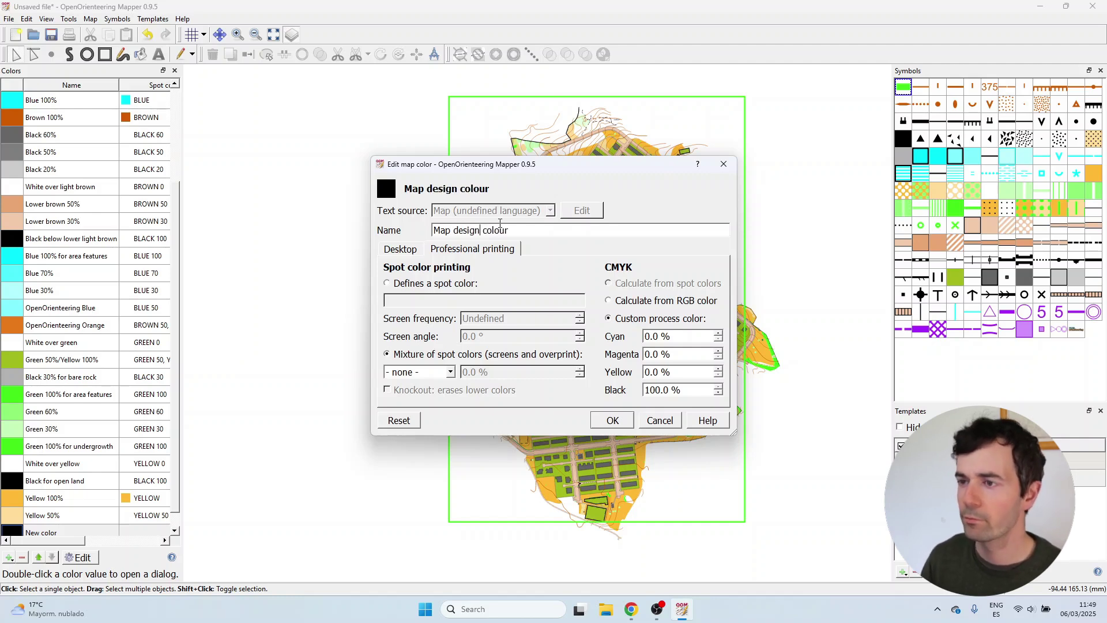
# Set its CMYK to calculate from RGB, enter RGB 54, 157, 217, and confirm.
pyautogui.click(662, 309)
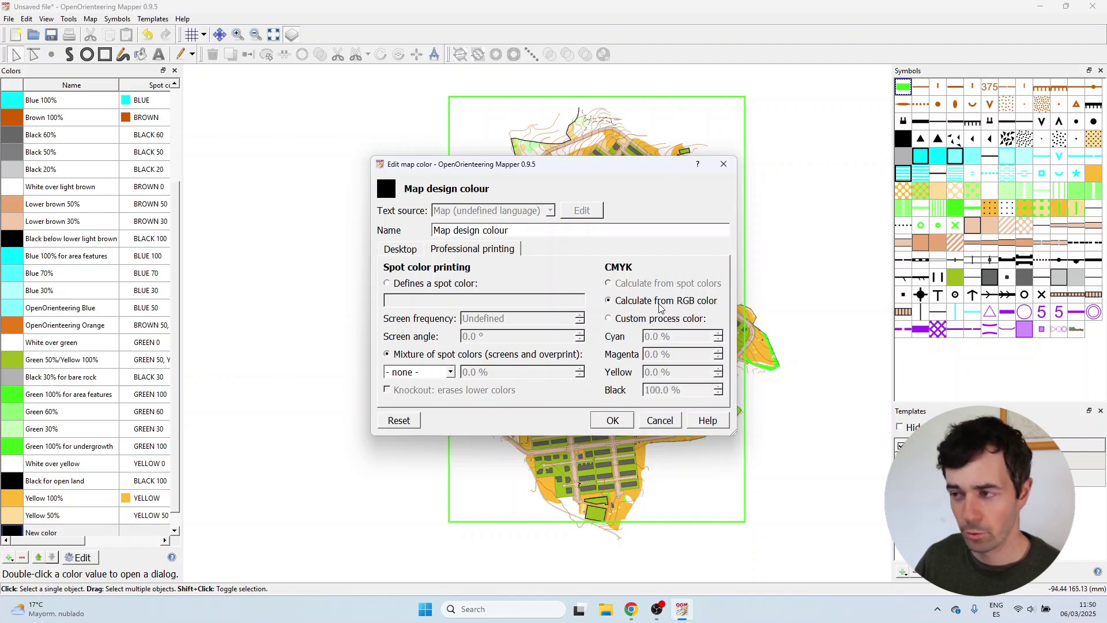
pyautogui.click(406, 254)
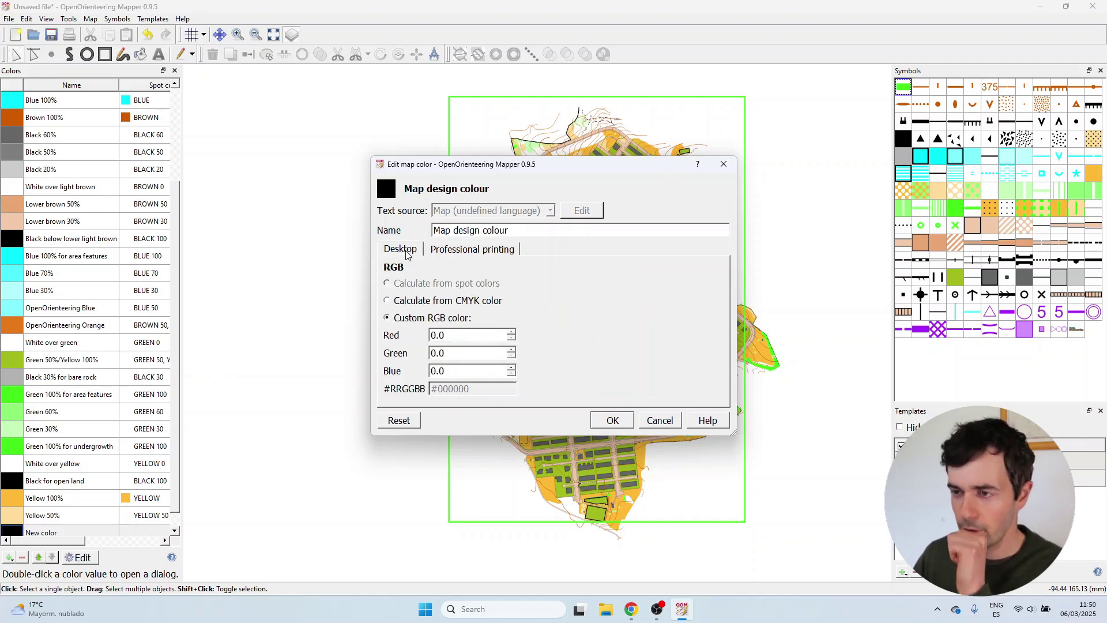
pyautogui.click(632, 610)
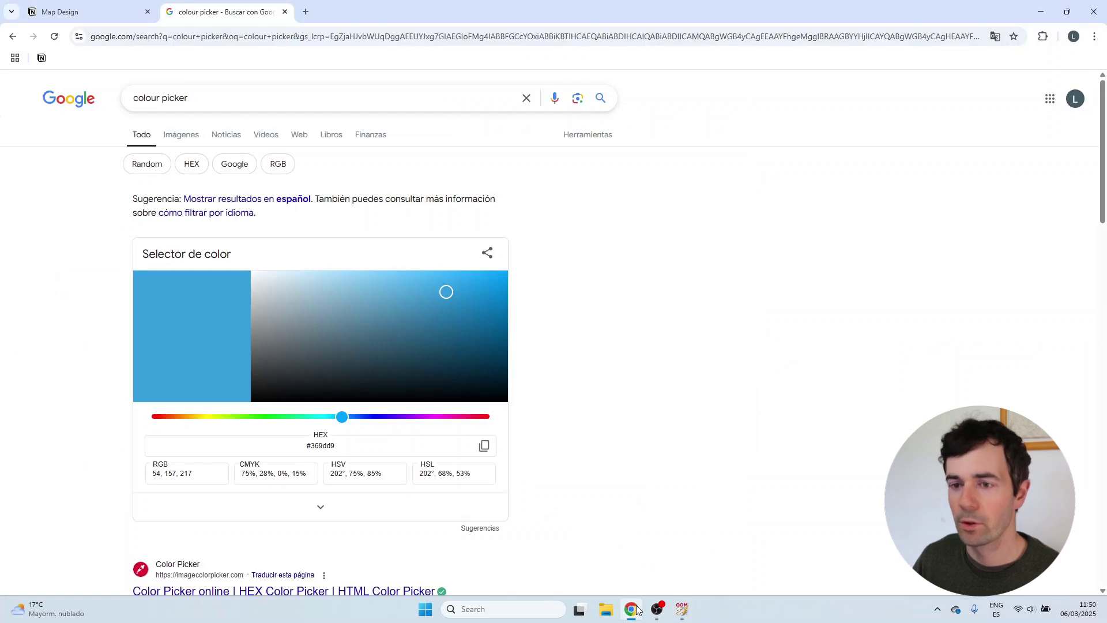
pyautogui.click(633, 610)
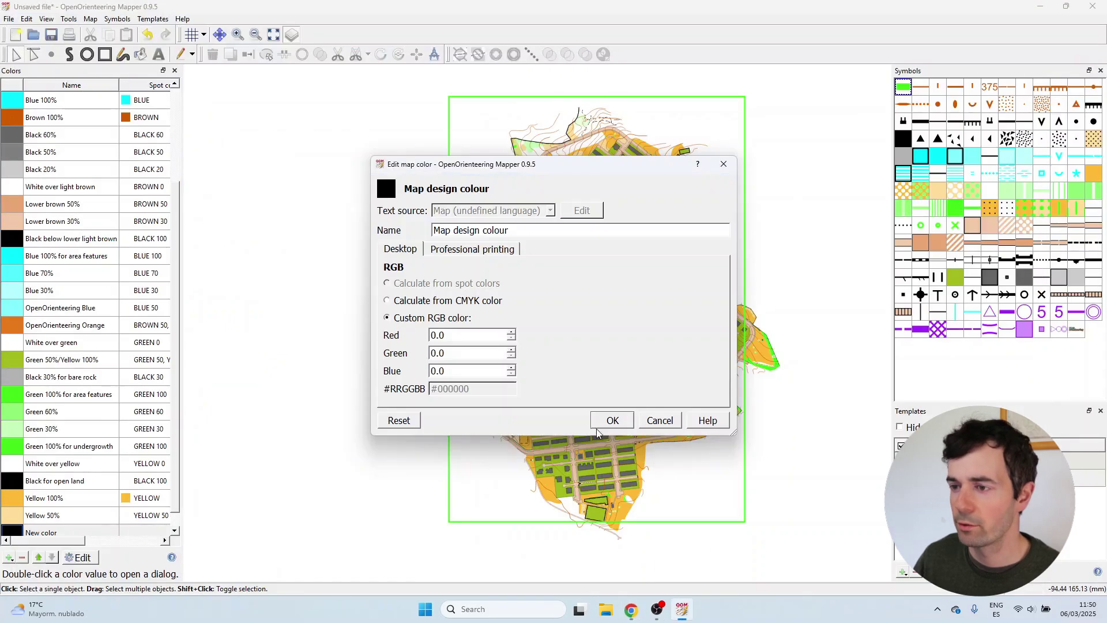
pyautogui.doubleClick(434, 335)
pyautogui.write('54')
pyautogui.press('Tab')
pyautogui.write('157')
pyautogui.press('Tab')
pyautogui.write('217')
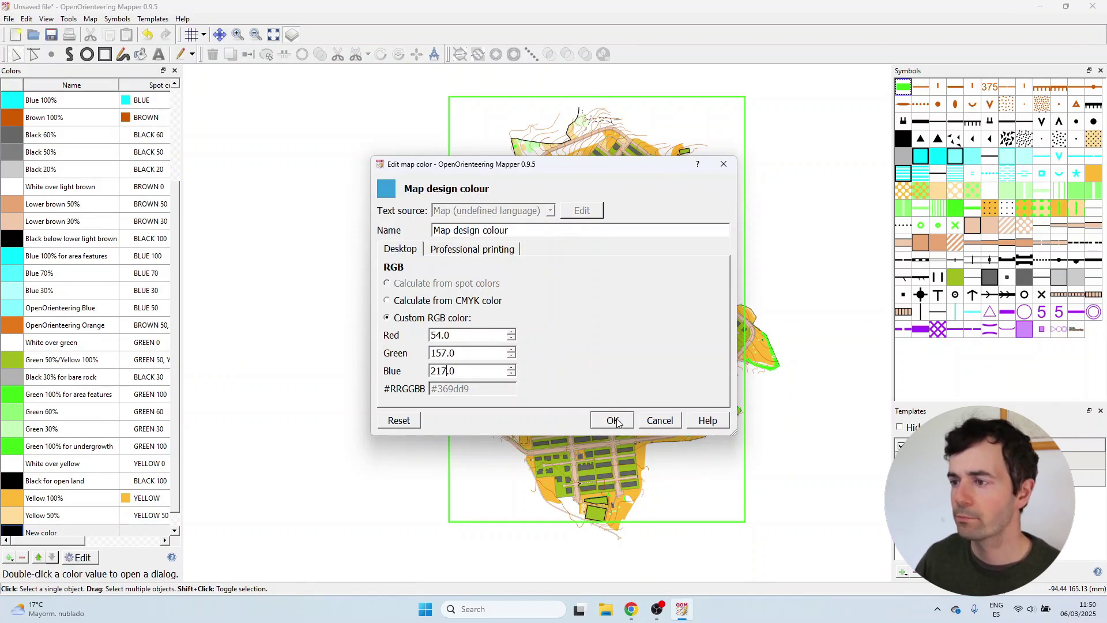
pyautogui.click(616, 420)
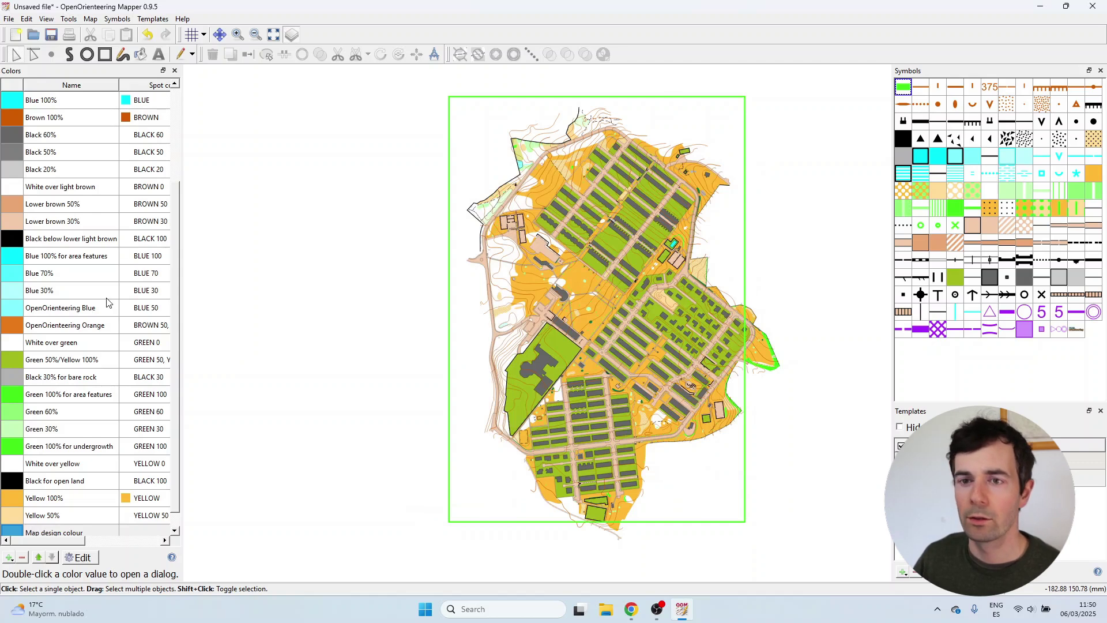
# Change the Map border symbol's line colour to Map design colour, turning the frame blue.
pyautogui.scroll(-1, 104, 476)
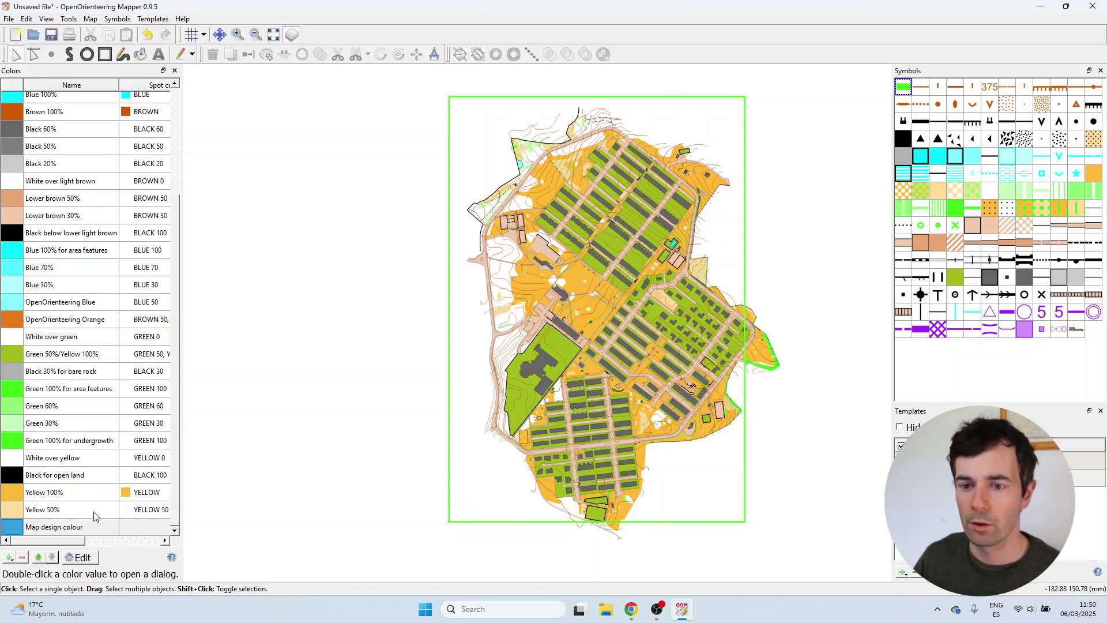
pyautogui.rightClick(904, 88)
pyautogui.click(919, 106)
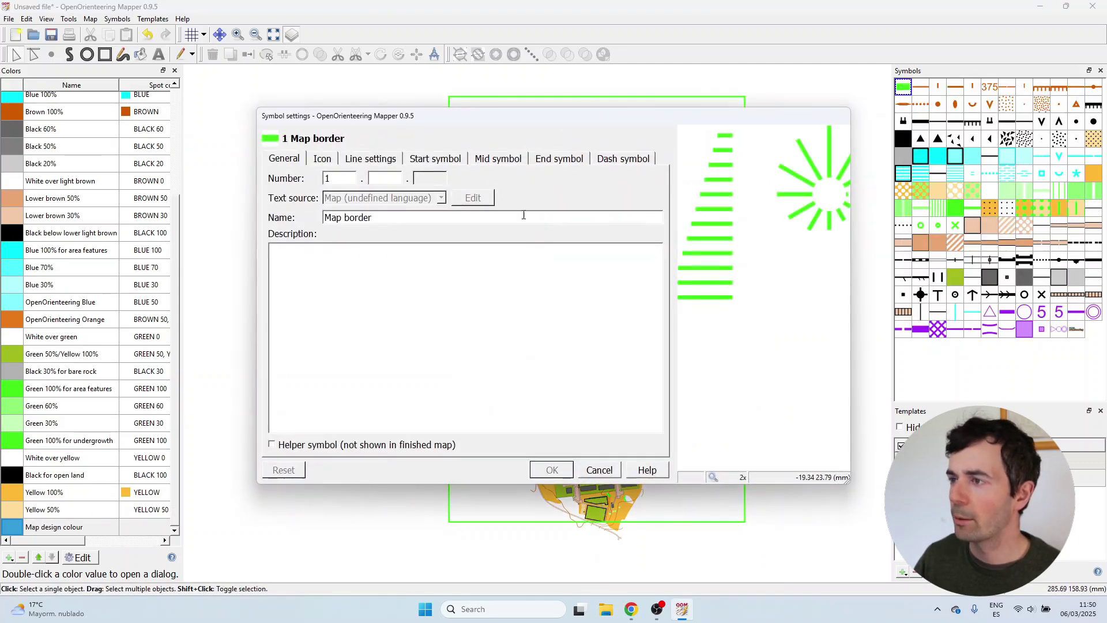
pyautogui.click(385, 161)
pyautogui.click(482, 197)
pyautogui.scroll(-5, 517, 285)
pyautogui.click(517, 286)
pyautogui.click(552, 470)
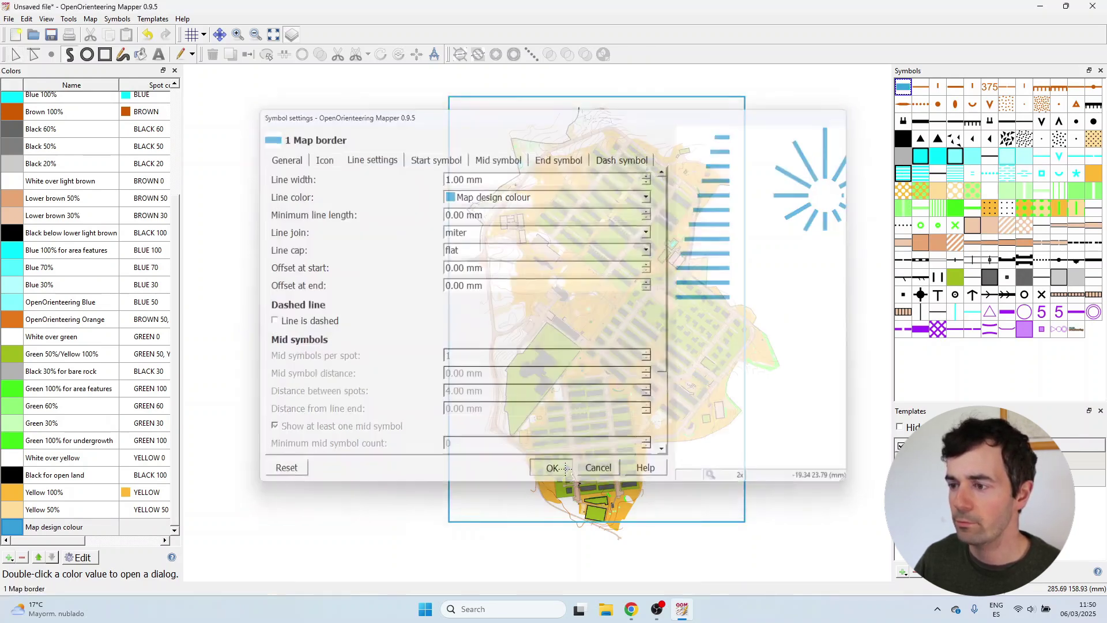
pyautogui.press('p')
pyautogui.scroll(3, 742, 124)
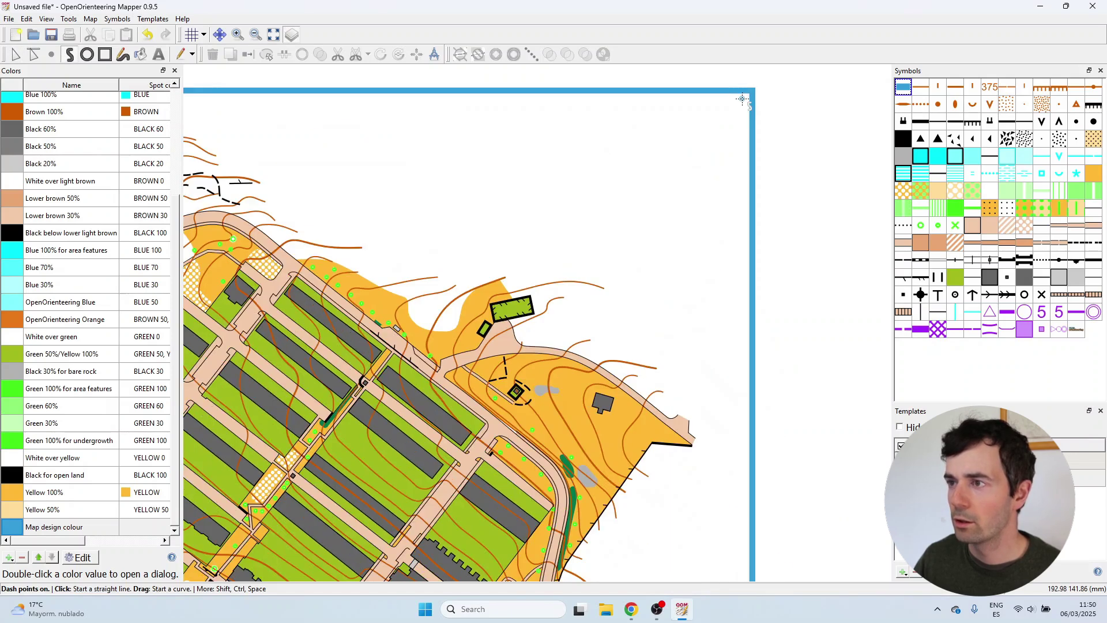
pyautogui.scroll(-3, 691, 134)
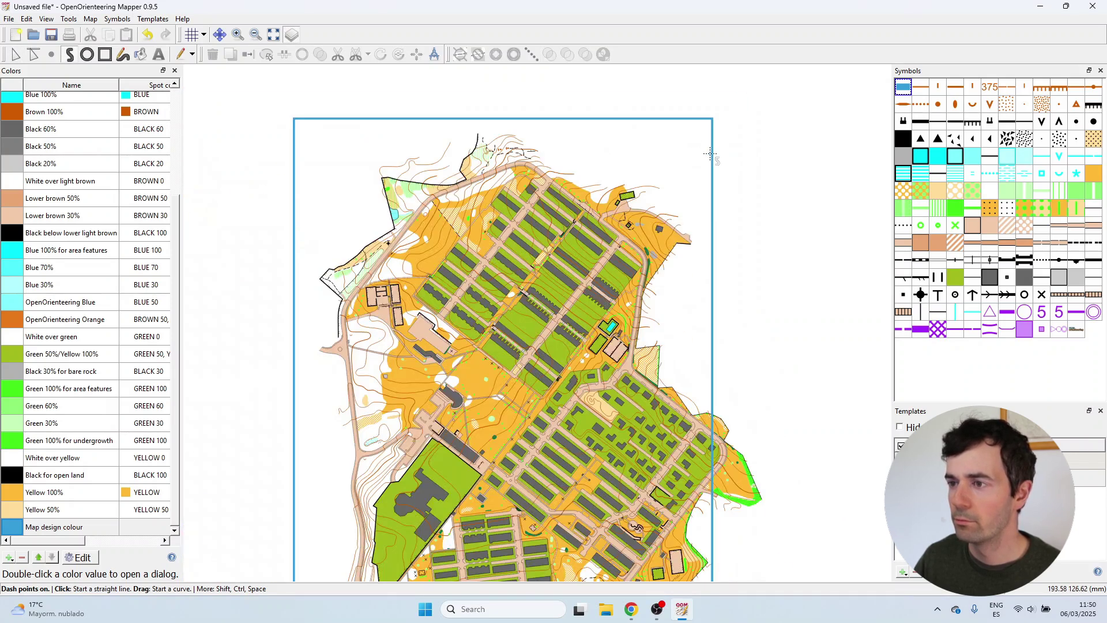
pyautogui.scroll(-1, 710, 153)
# Close the colours panel and save the map as 'Soto design'.
pyautogui.click(175, 70)
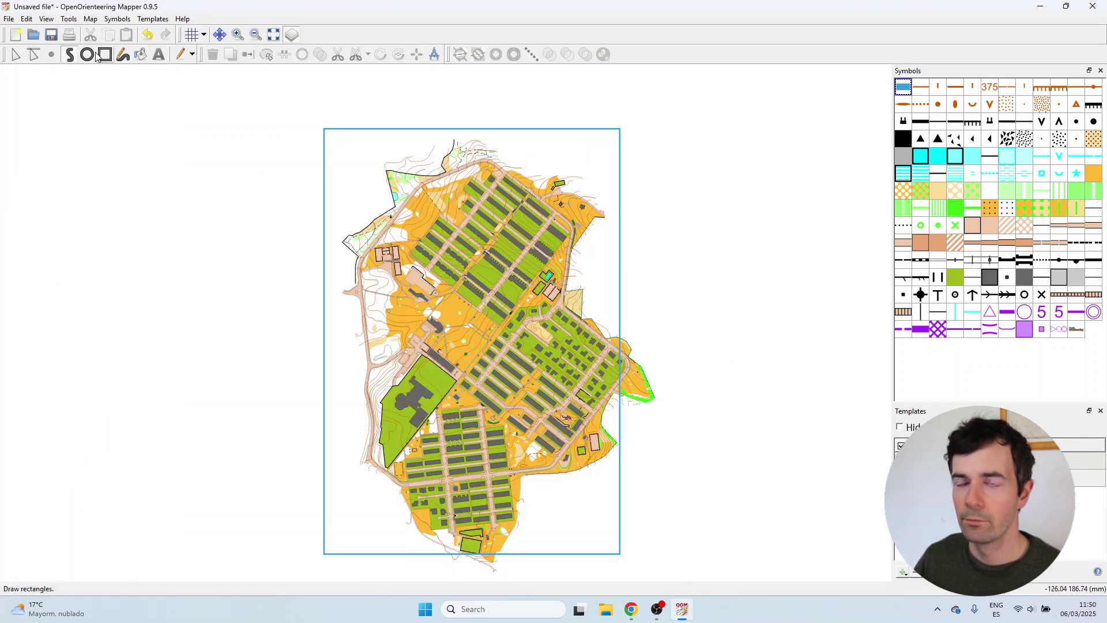
pyautogui.click(8, 18)
pyautogui.click(35, 83)
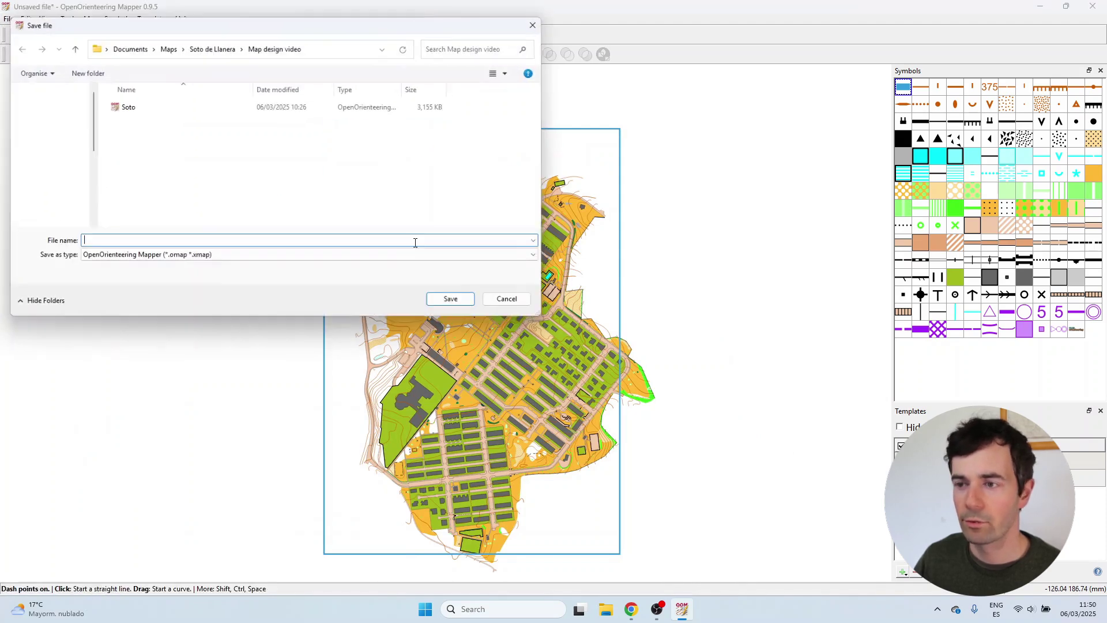
pyautogui.write('Soto design')
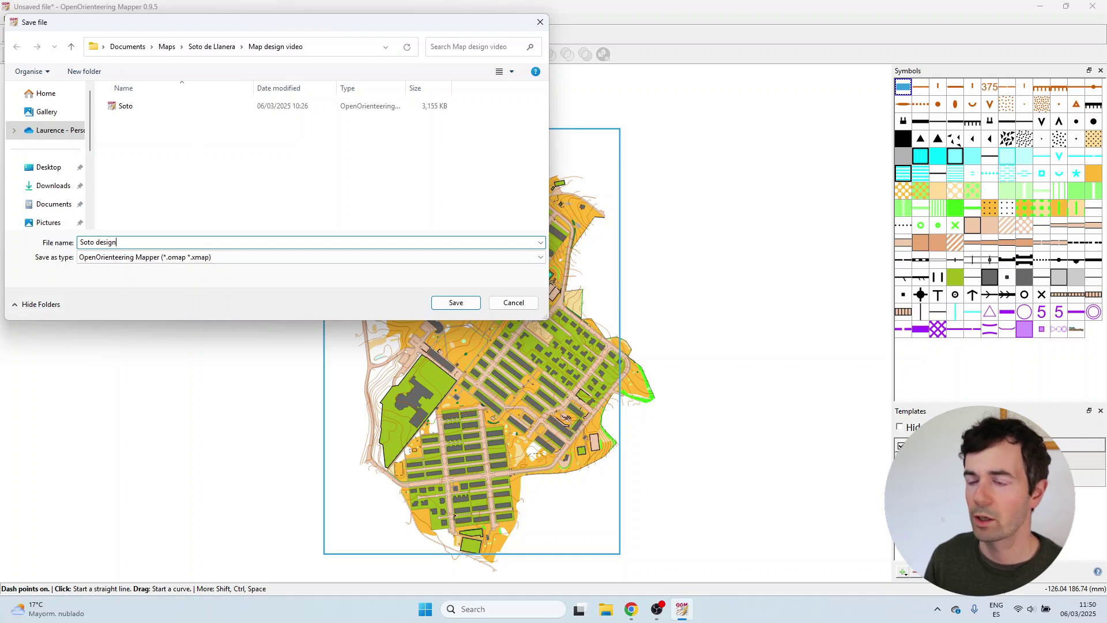
pyautogui.press('Return')
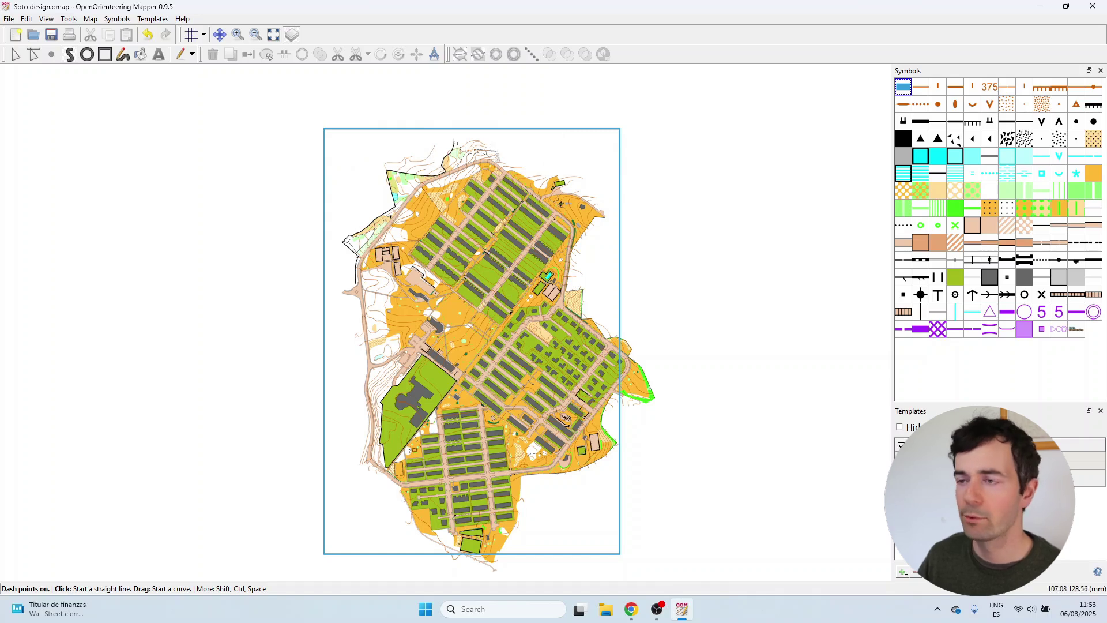
# Create area symbol number 2 named 'Map area', filled with Map design colour.
pyautogui.rightClick(907, 89)
pyautogui.moveTo(914, 102)
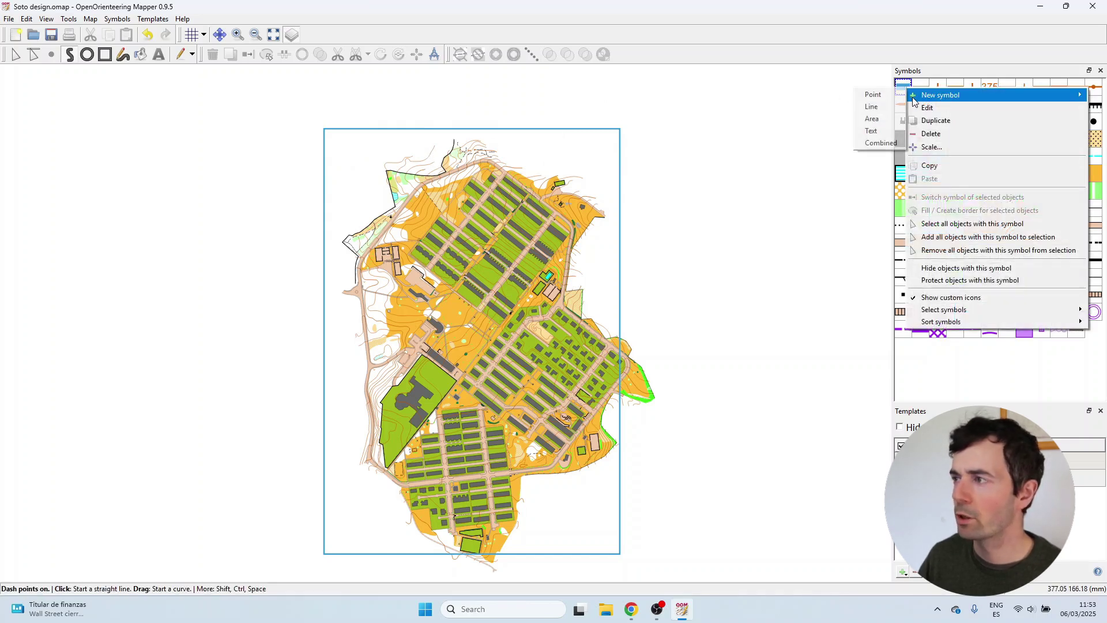
pyautogui.click(872, 118)
pyautogui.click(392, 181)
pyautogui.write('2')
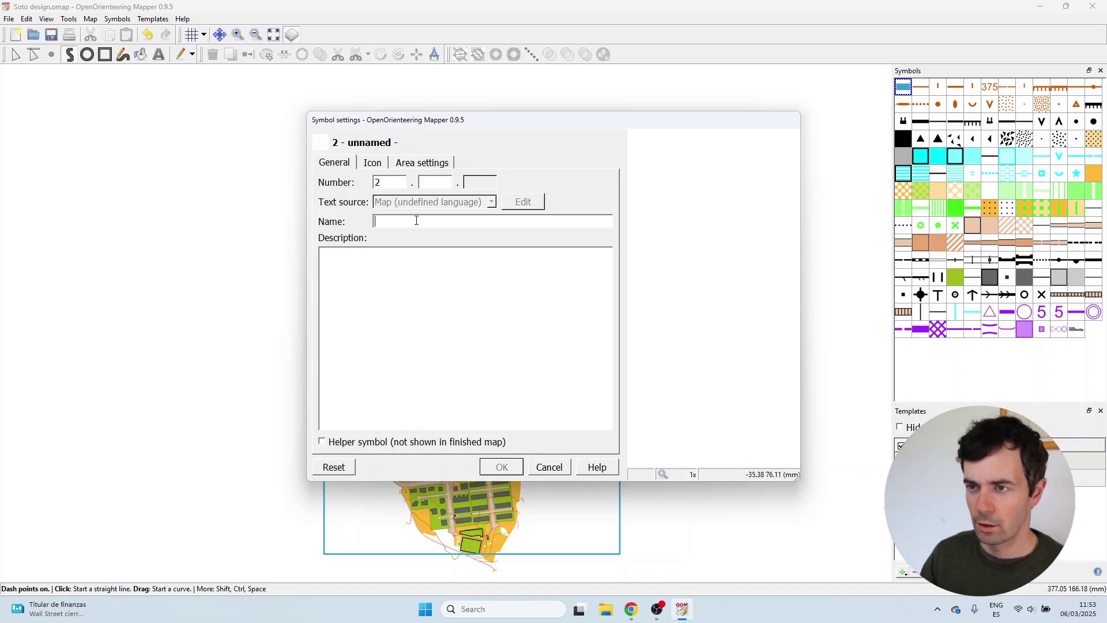
pyautogui.click(416, 221)
pyautogui.write('Map a')
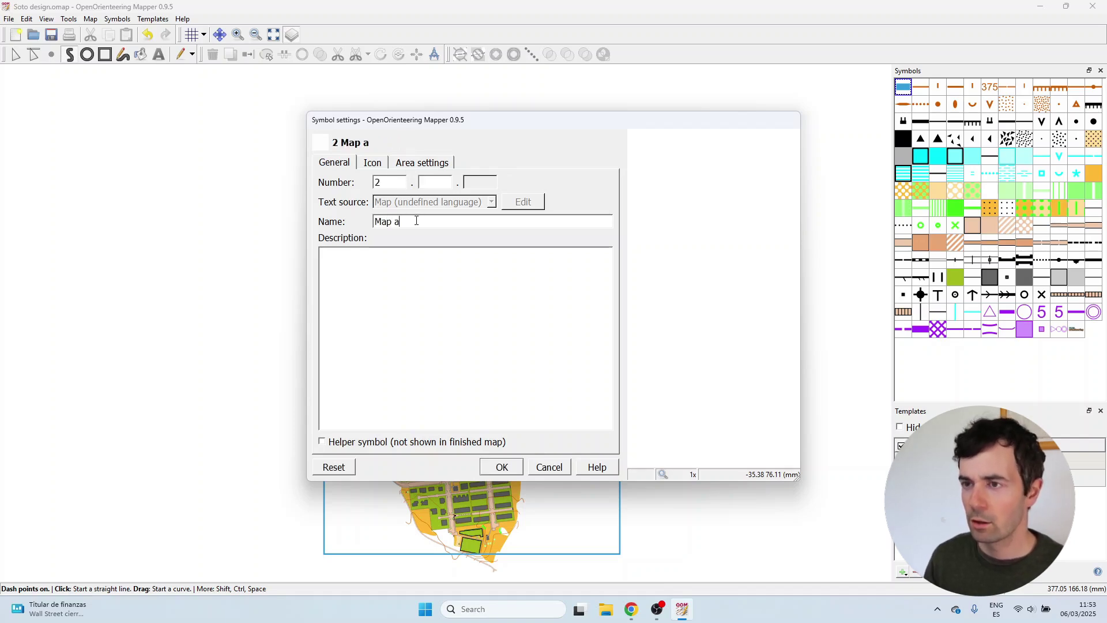
pyautogui.write('rea')
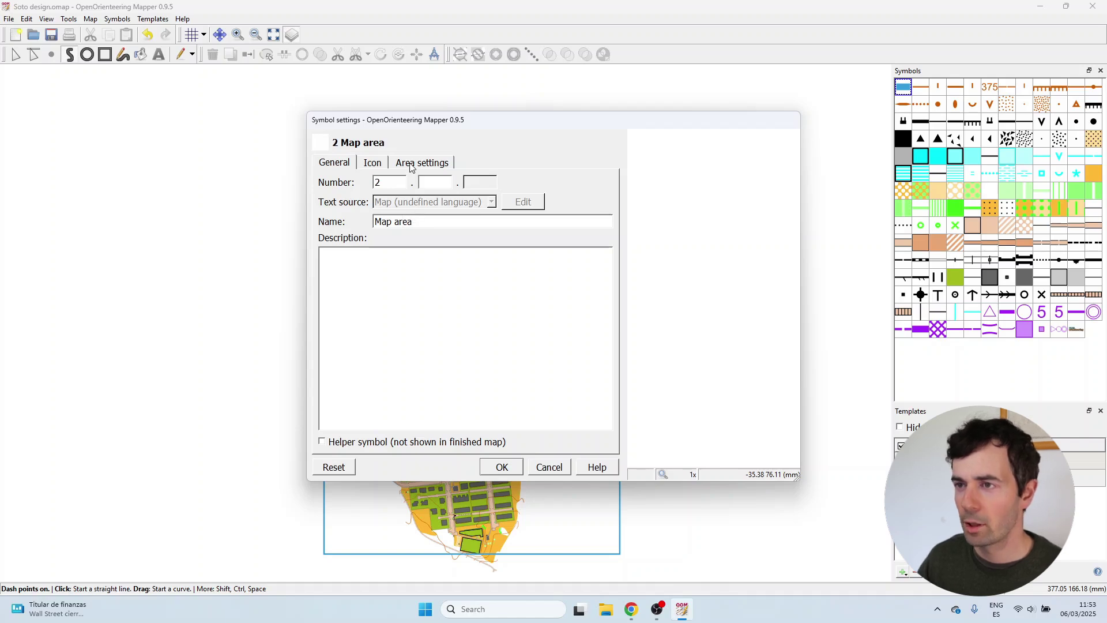
pyautogui.click(412, 164)
pyautogui.click(420, 182)
pyautogui.scroll(-5, 439, 265)
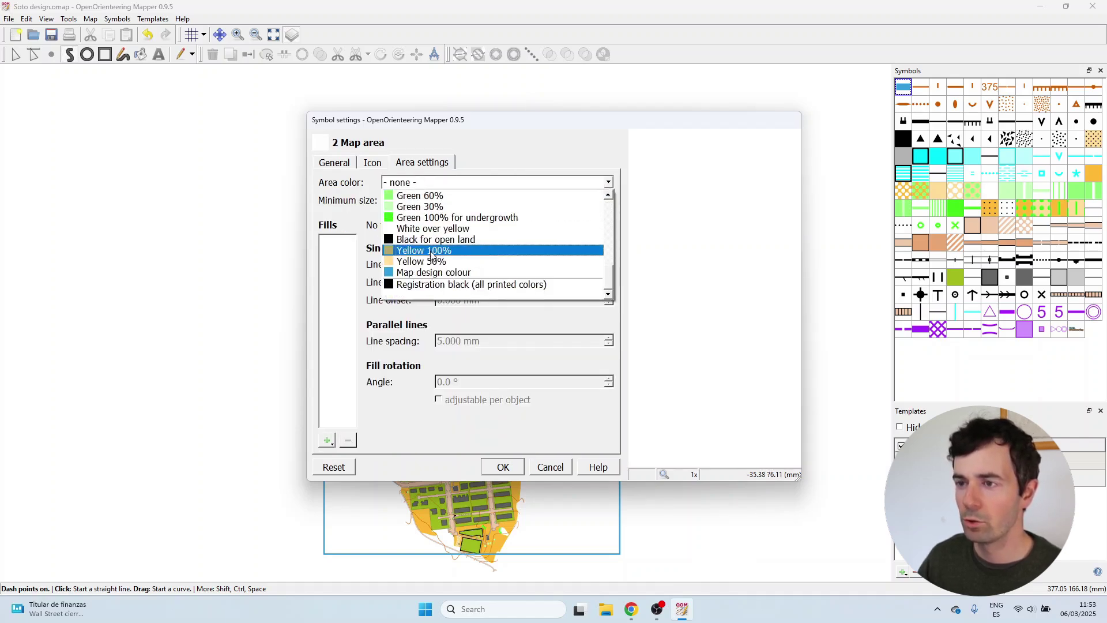
pyautogui.click(441, 277)
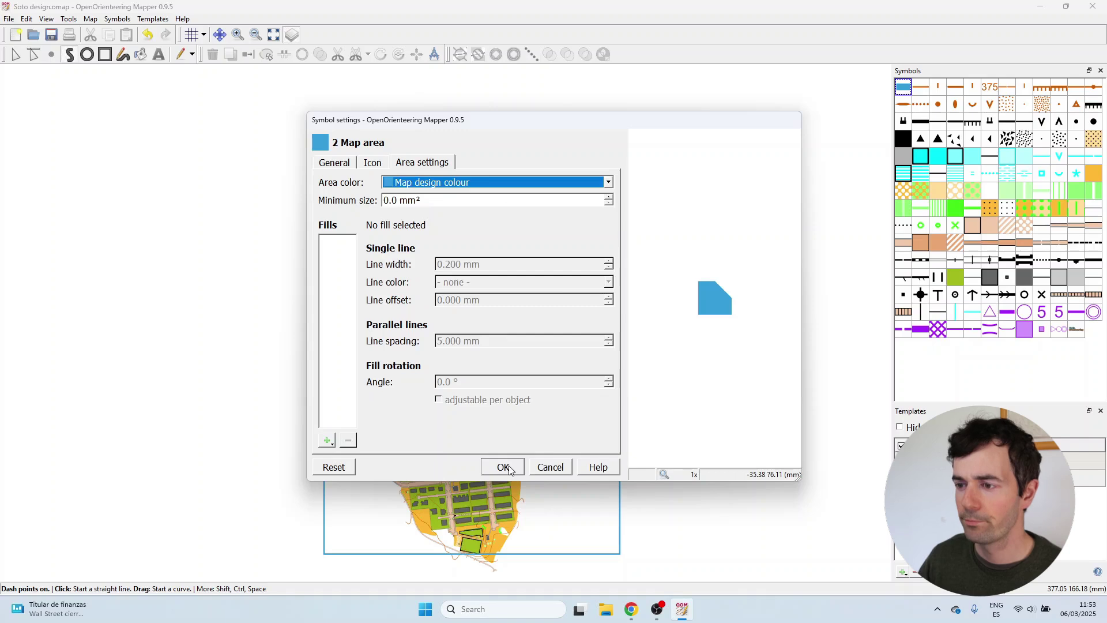
pyautogui.click(503, 466)
pyautogui.scroll(2, 458, 112)
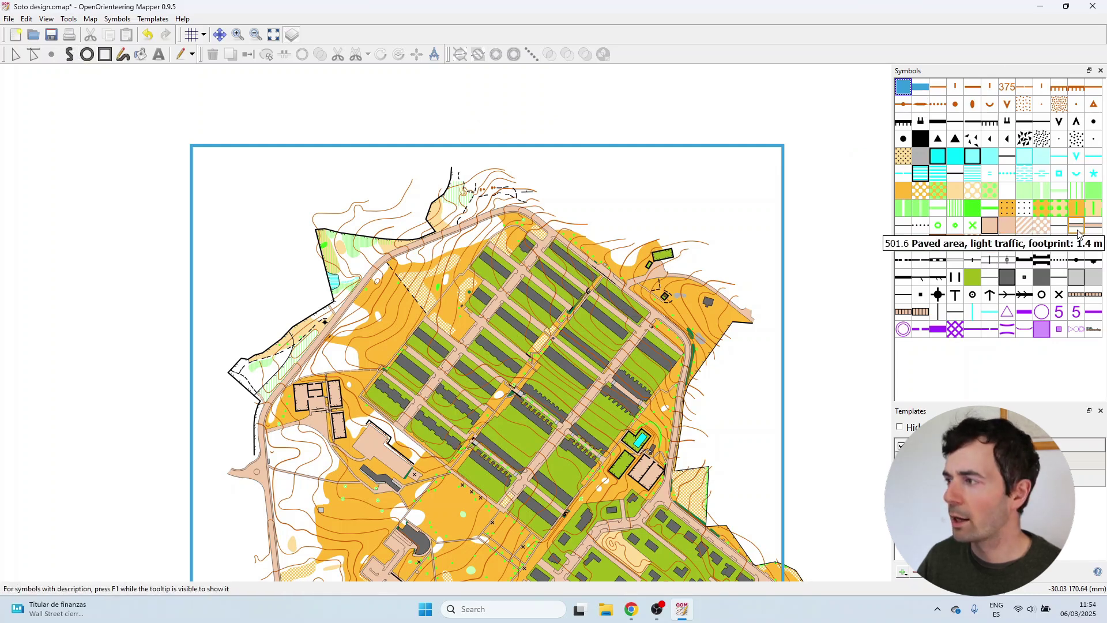
# Draw a horizontal guide line across the map border at the band's lower edge.
pyautogui.click(1059, 225)
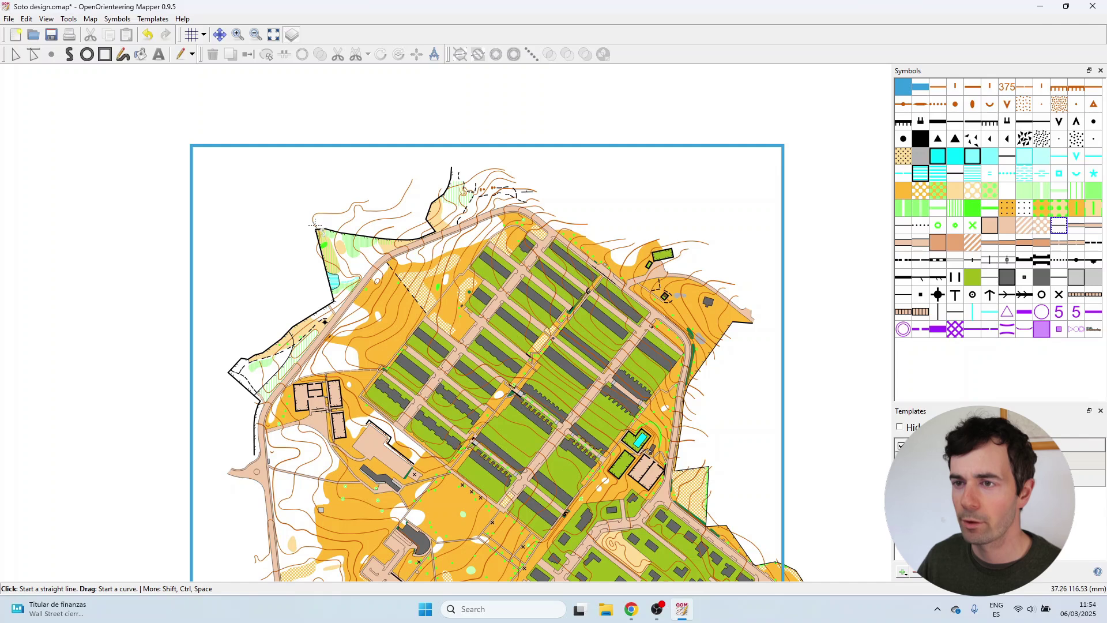
pyautogui.click(191, 226)
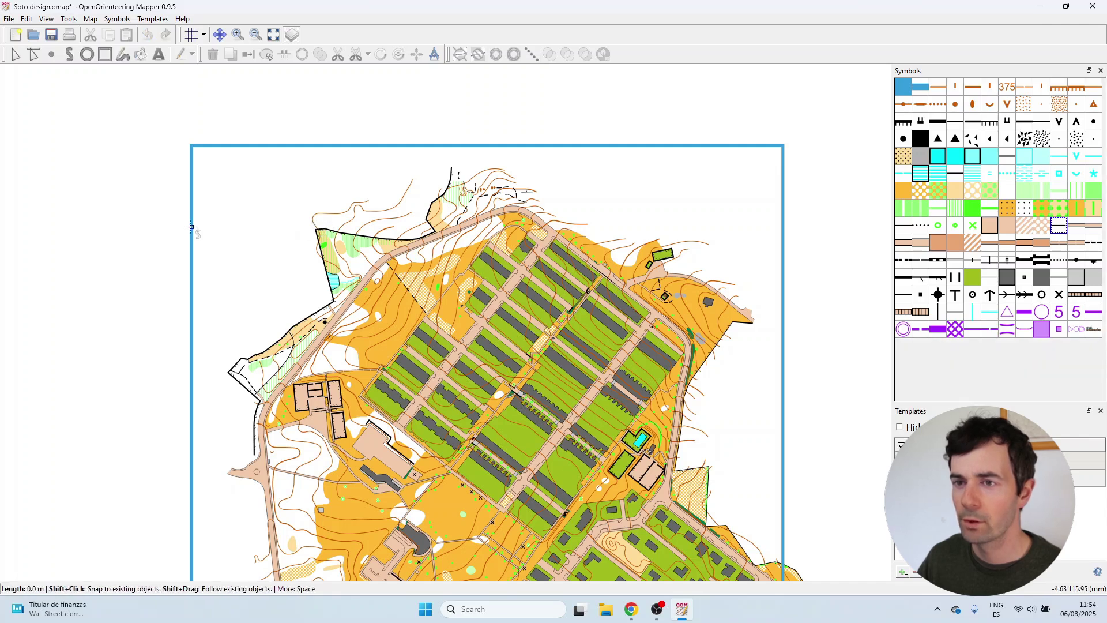
pyautogui.rightClick(820, 226)
# With the Map area symbol, start the blue band outline along its lower edge.
pyautogui.click(910, 90)
pyautogui.click(69, 54)
pyautogui.scroll(2, 465, 89)
pyautogui.scroll(-1, 477, 91)
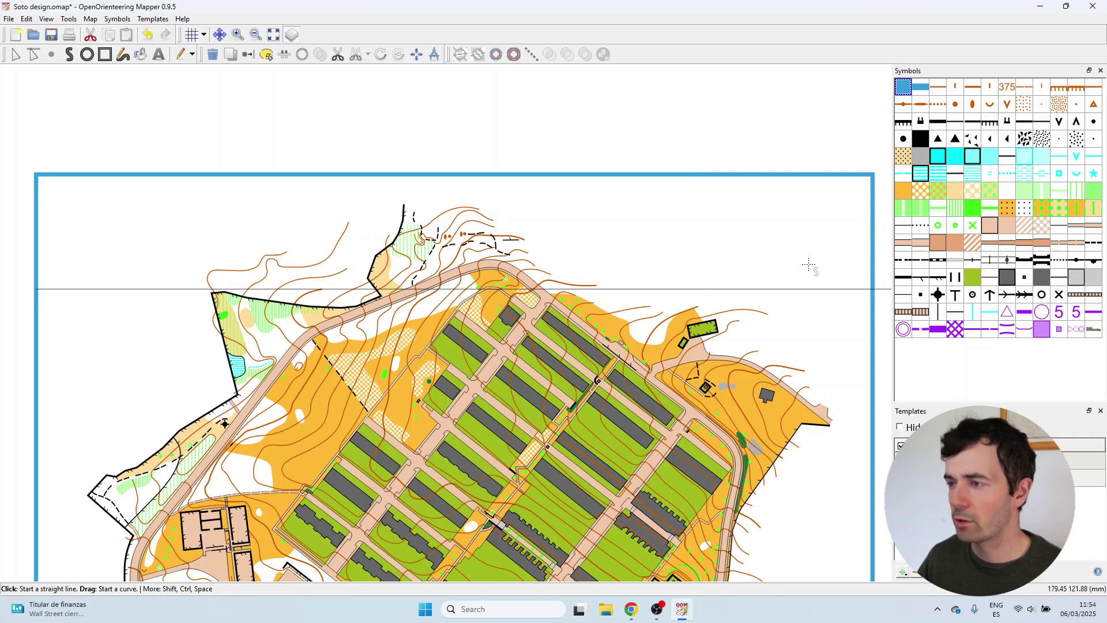
pyautogui.scroll(5, 35, 289)
pyautogui.click(36, 290)
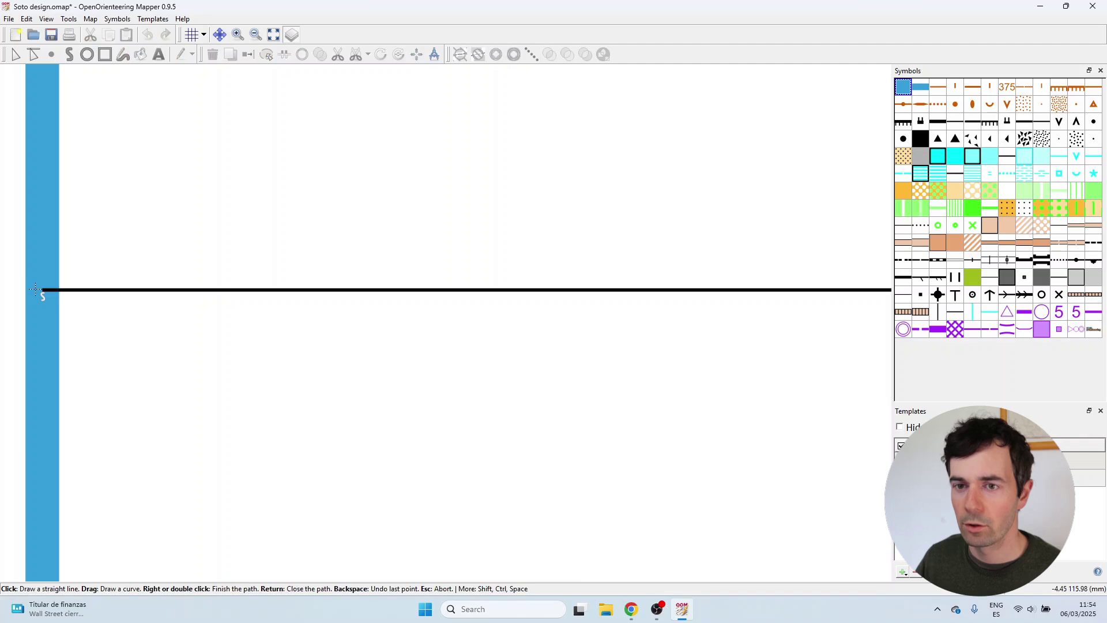
pyautogui.scroll(-5, 42, 292)
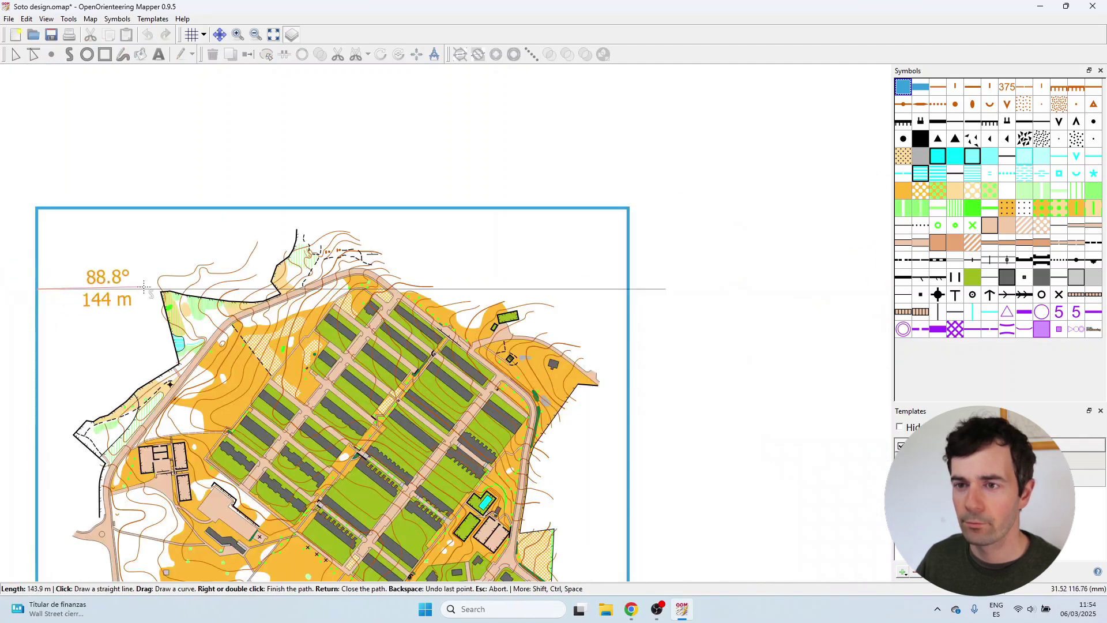
pyautogui.scroll(3, 230, 297)
pyautogui.scroll(2, 230, 297)
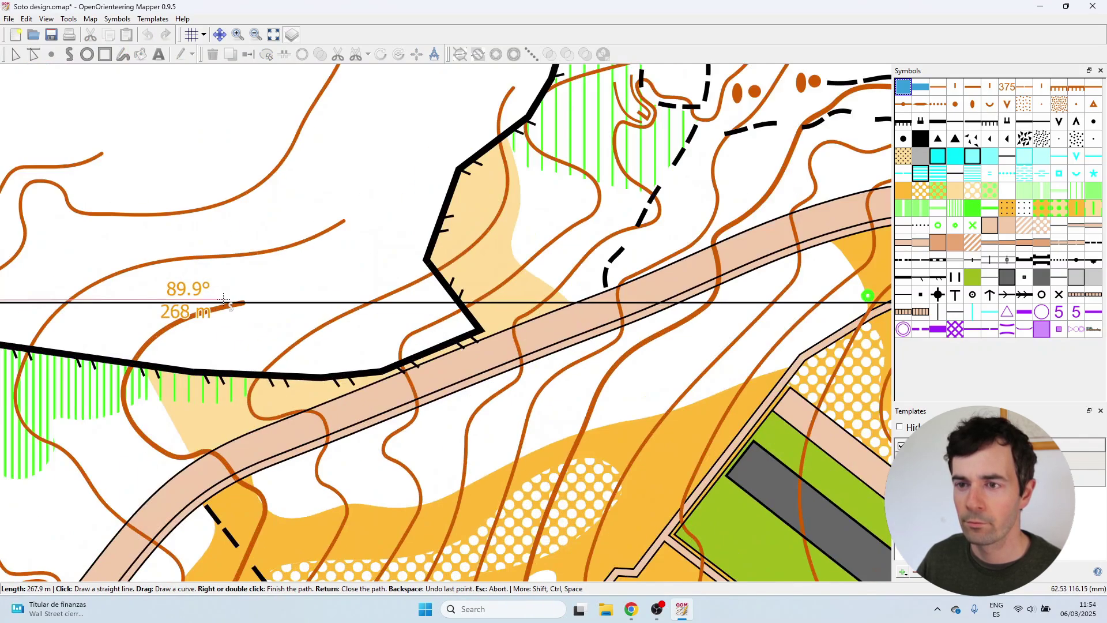
pyautogui.scroll(1, 210, 306)
pyautogui.click(259, 304)
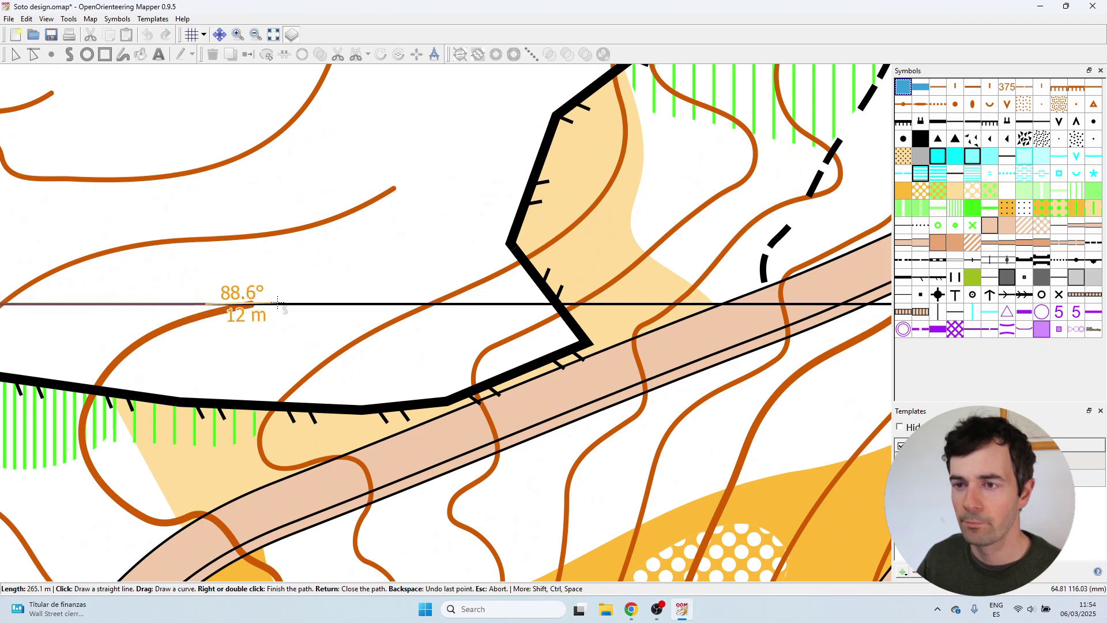
pyautogui.scroll(-2, 200, 366)
pyautogui.scroll(-2, 201, 366)
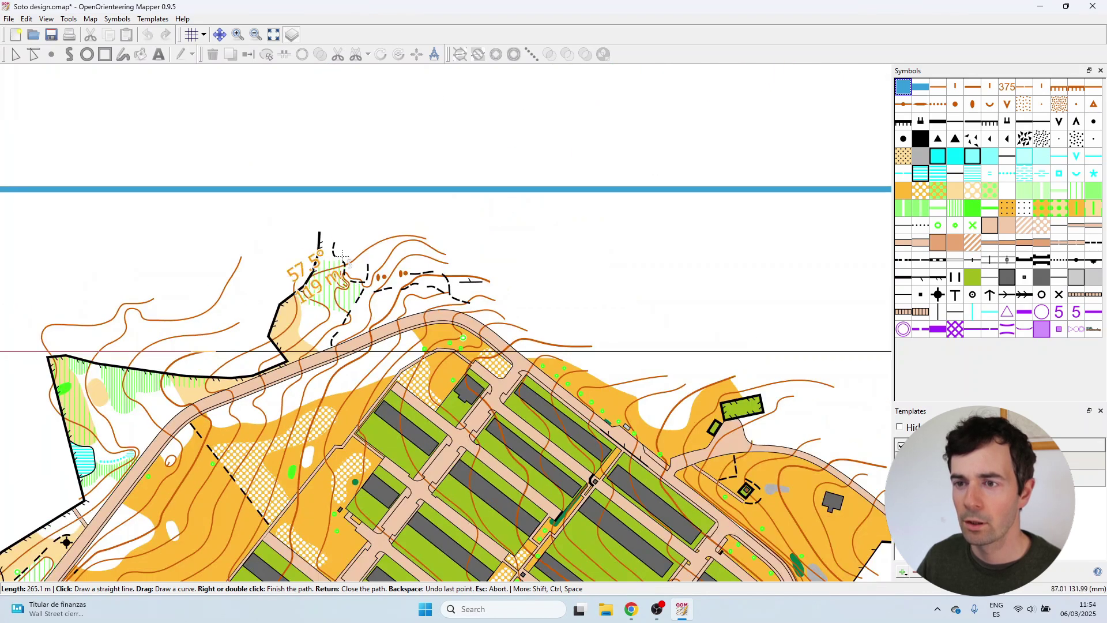
# Trace the hill curve and right frame corners, closing the band at the top-left corner.
pyautogui.click(404, 197)
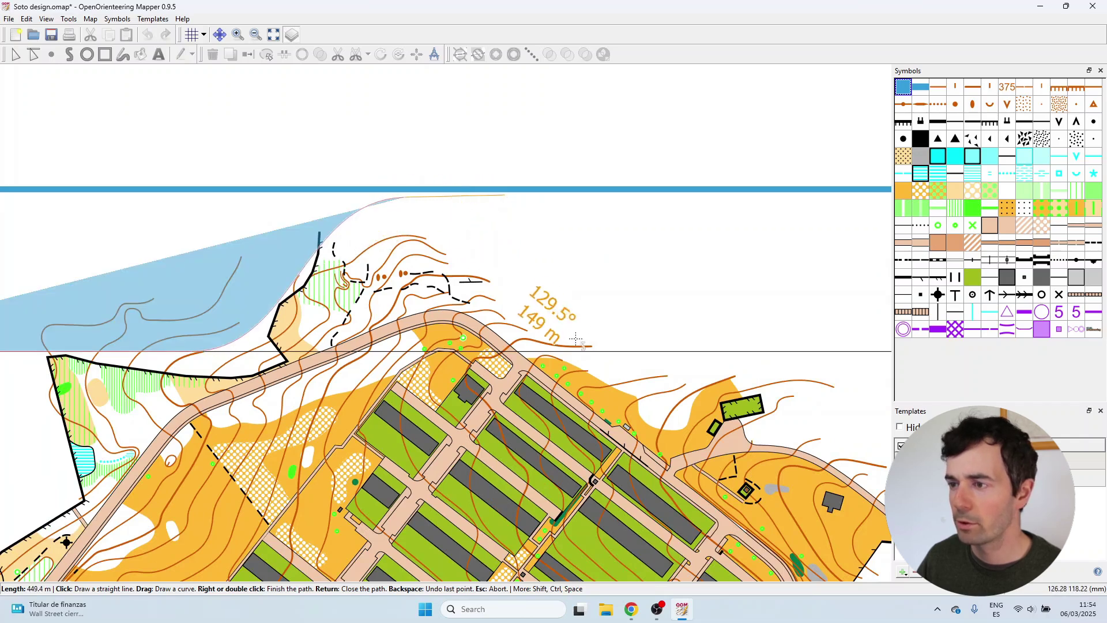
pyautogui.scroll(2, 580, 346)
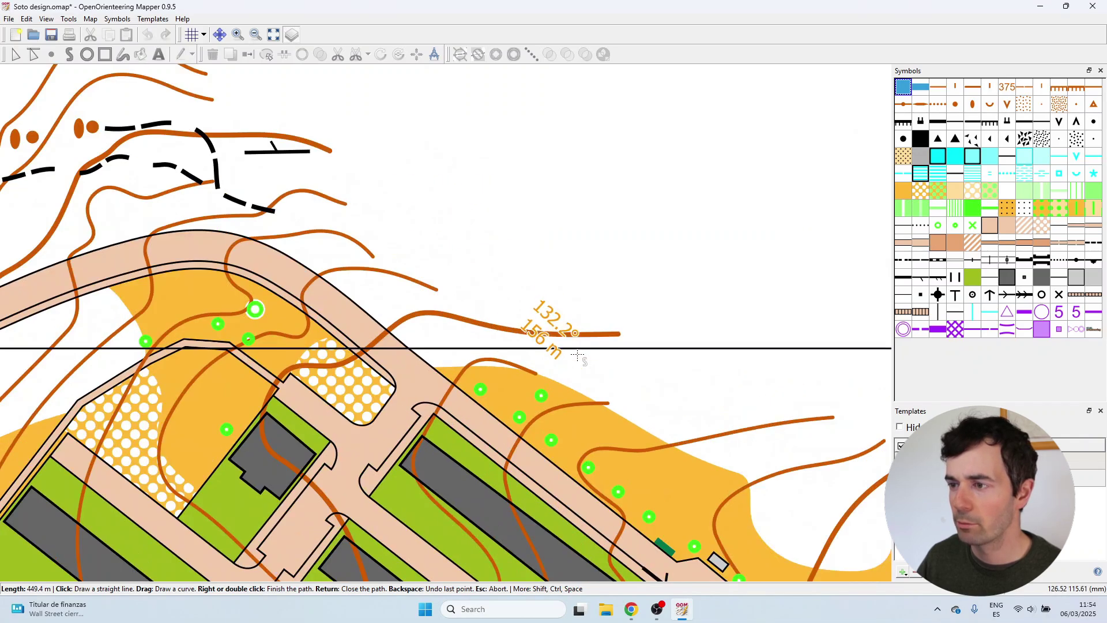
pyautogui.click(662, 349)
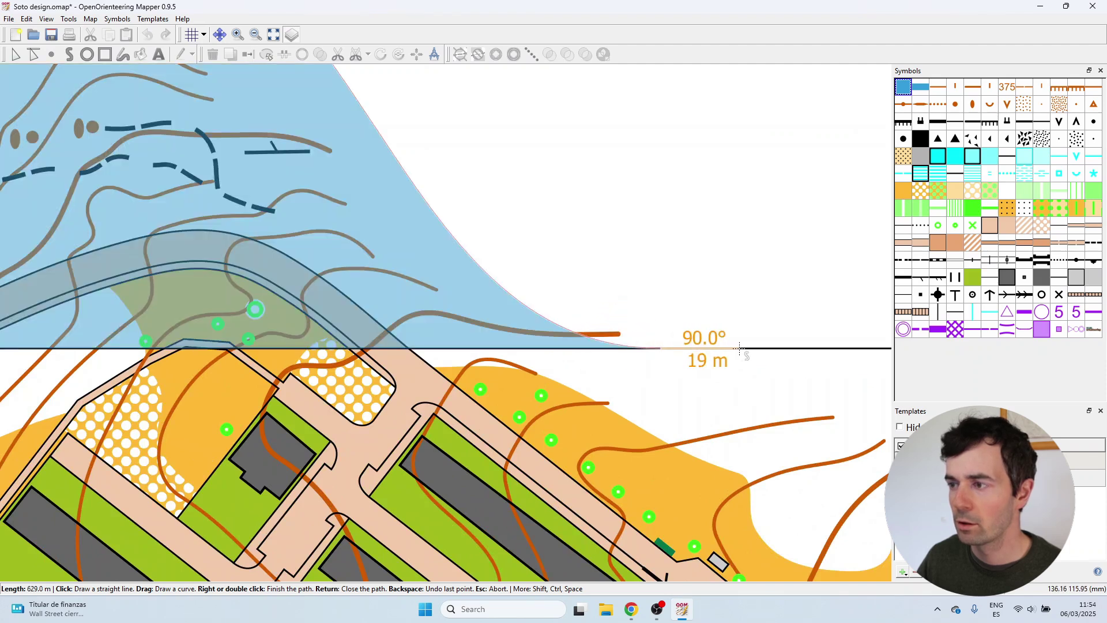
pyautogui.scroll(-5, 739, 348)
pyautogui.scroll(5, 737, 366)
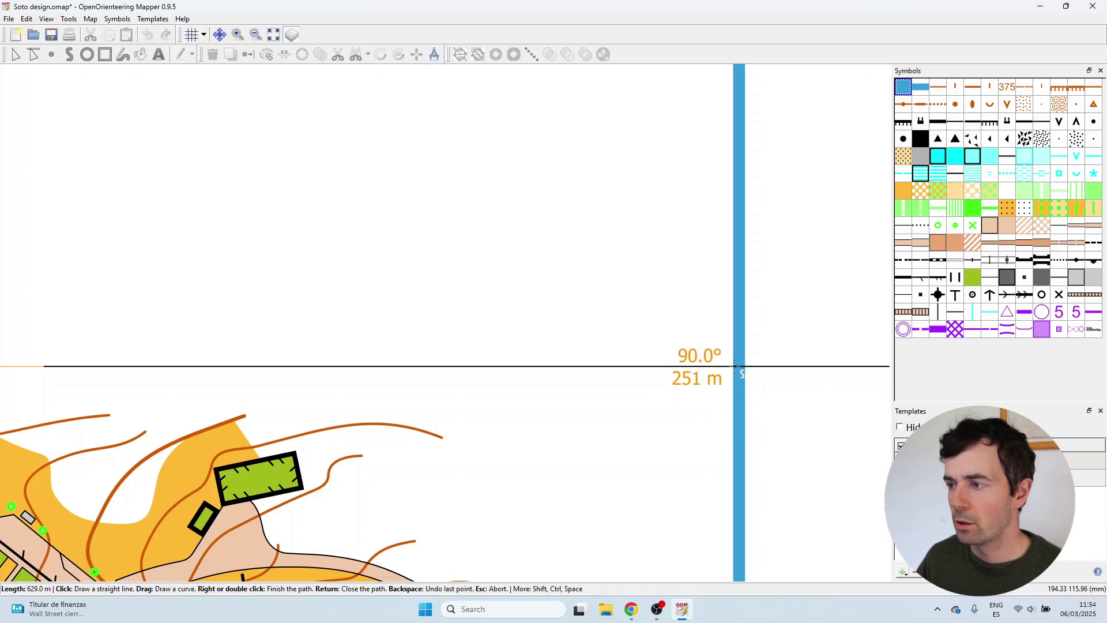
pyautogui.click(737, 366)
pyautogui.scroll(-3, 736, 366)
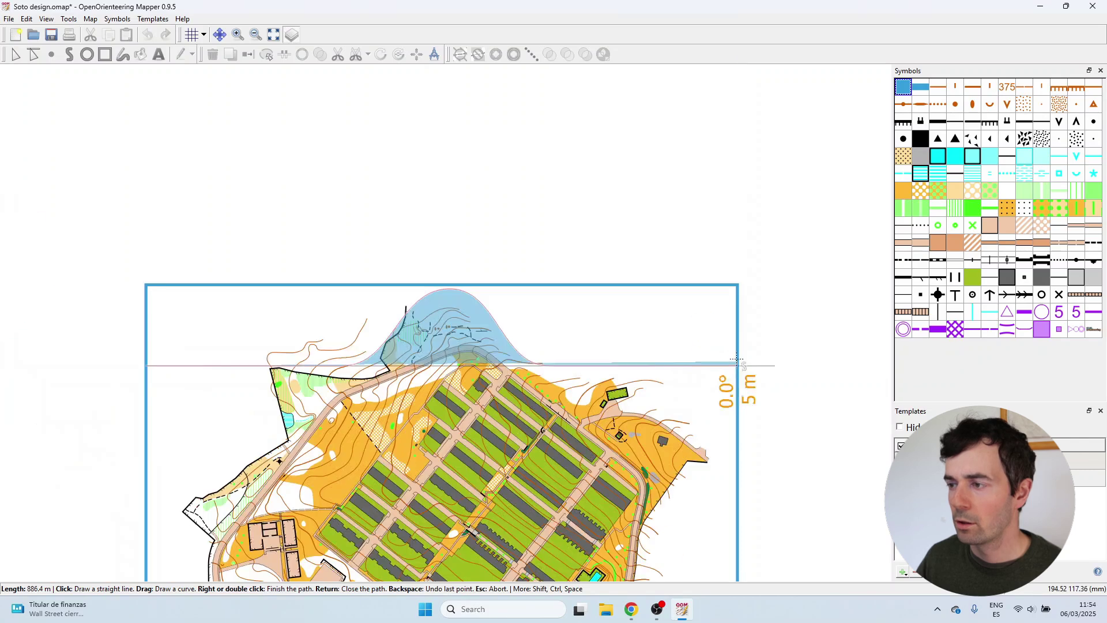
pyautogui.click(739, 285)
pyautogui.doubleClick(147, 284)
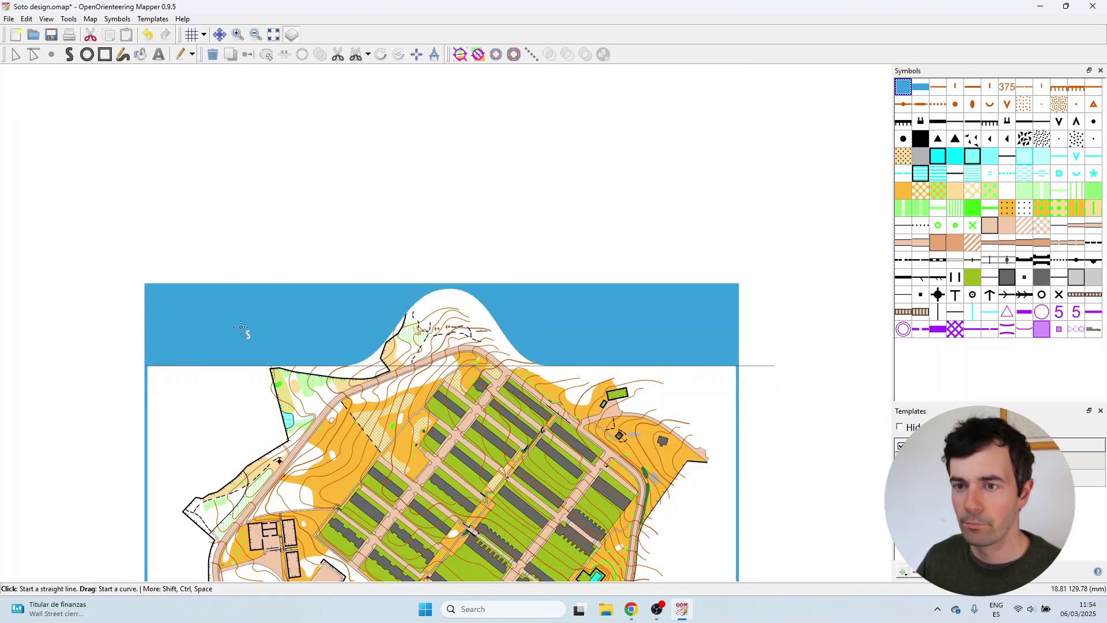
# Widen and smooth the band's hill-shaped cut-out by dragging its anchor and curve handles.
pyautogui.click(14, 56)
pyautogui.scroll(2, 415, 353)
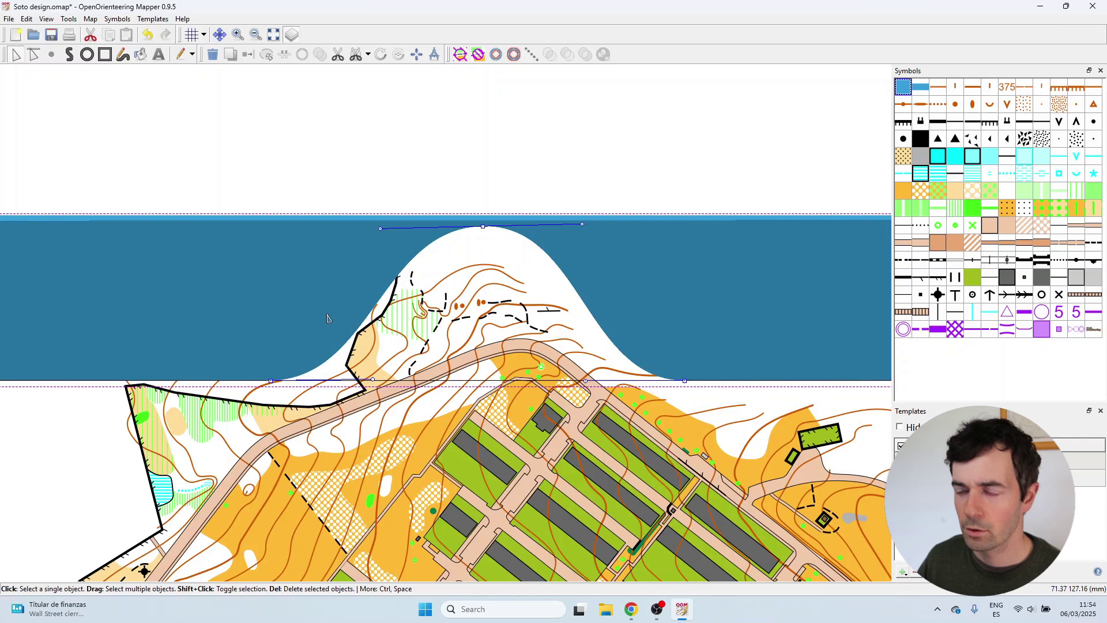
pyautogui.scroll(1, 329, 313)
pyautogui.moveTo(246, 410); pyautogui.dragTo(209, 412)
pyautogui.moveTo(546, 190); pyautogui.dragTo(528, 195)
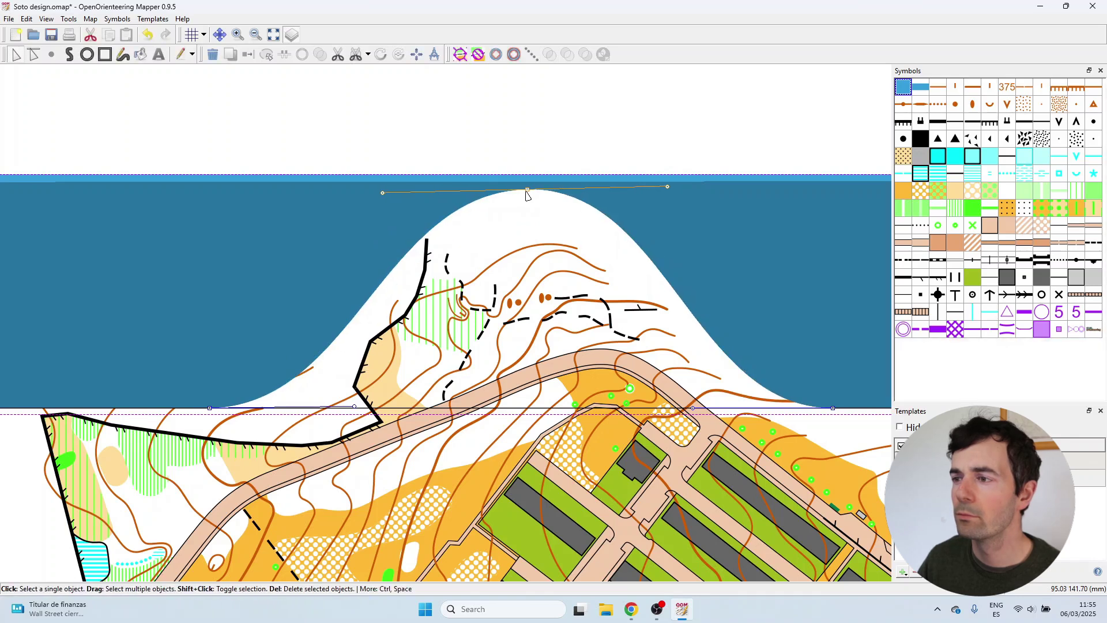
pyautogui.moveTo(383, 192); pyautogui.dragTo(350, 189)
pyautogui.moveTo(668, 194); pyautogui.dragTo(695, 194)
# Deselect the blue band and save the map with Ctrl+S.
pyautogui.click(682, 137)
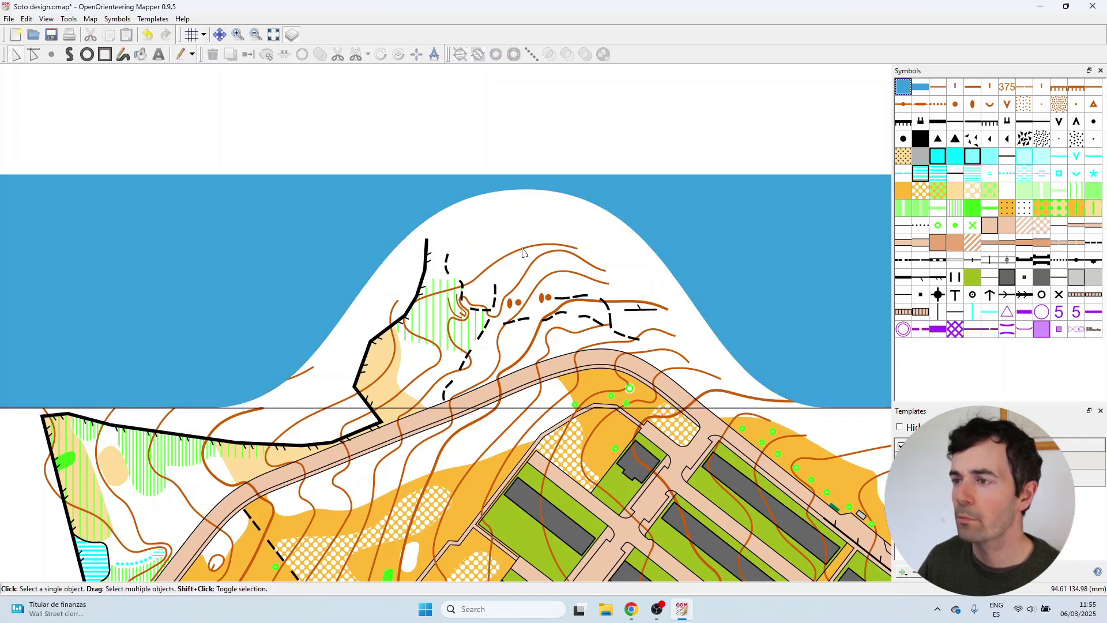
pyautogui.scroll(-1, 437, 239)
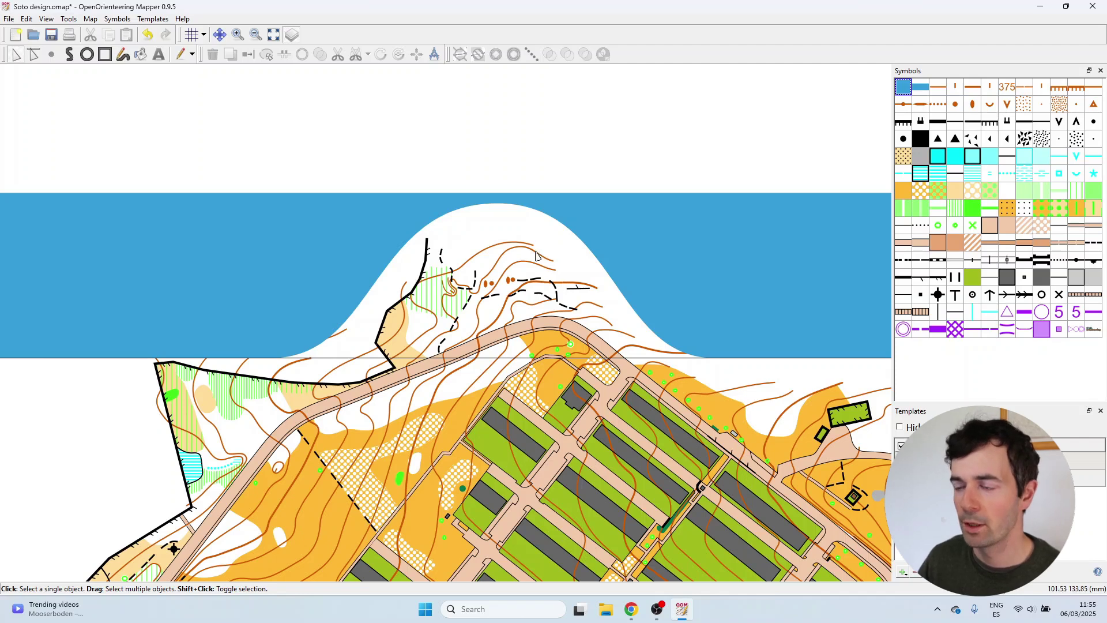
pyautogui.scroll(-1, 518, 248)
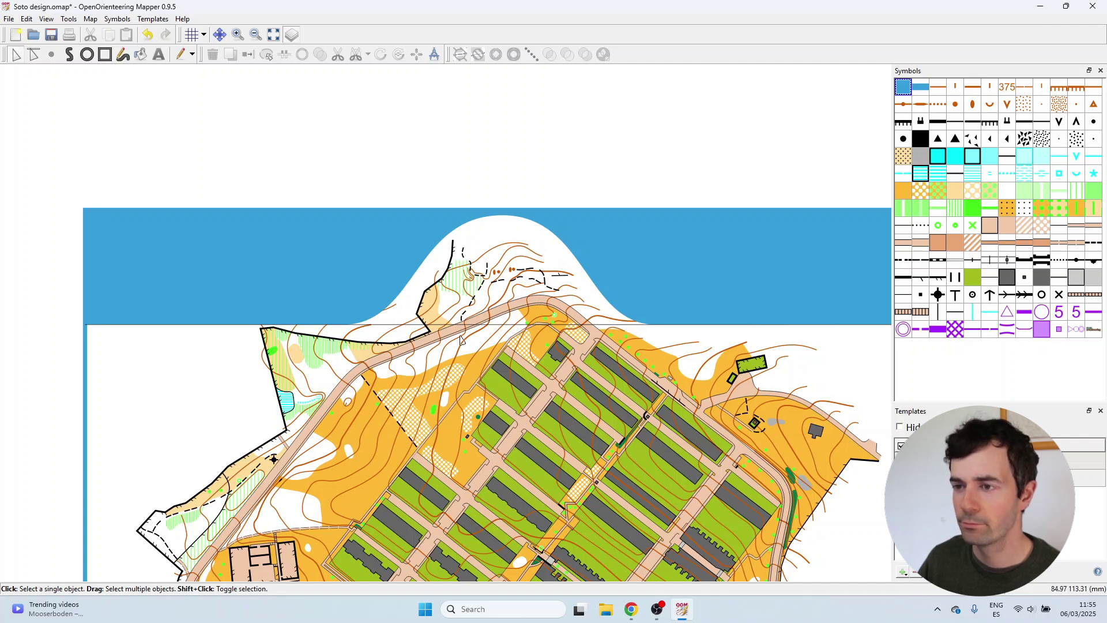
pyautogui.scroll(1, 391, 331)
pyautogui.scroll(-2, 386, 324)
pyautogui.hotkey('ctrl', 's')
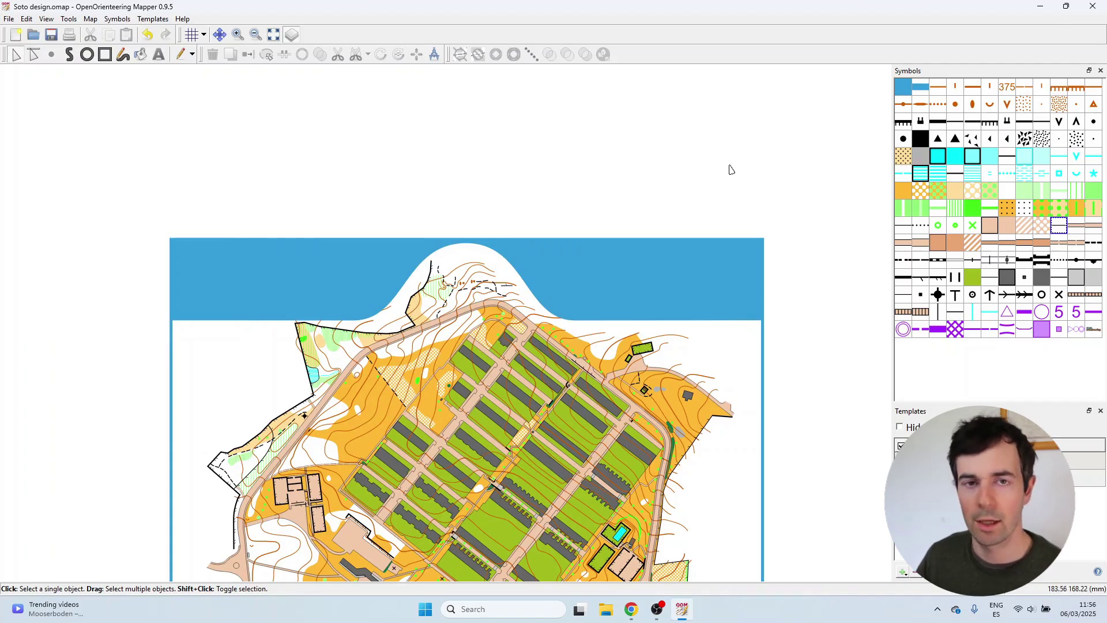
# Create text symbol 3 'Map title' in Arial with text colour White over yellow.
pyautogui.rightClick(910, 95)
pyautogui.moveTo(911, 99)
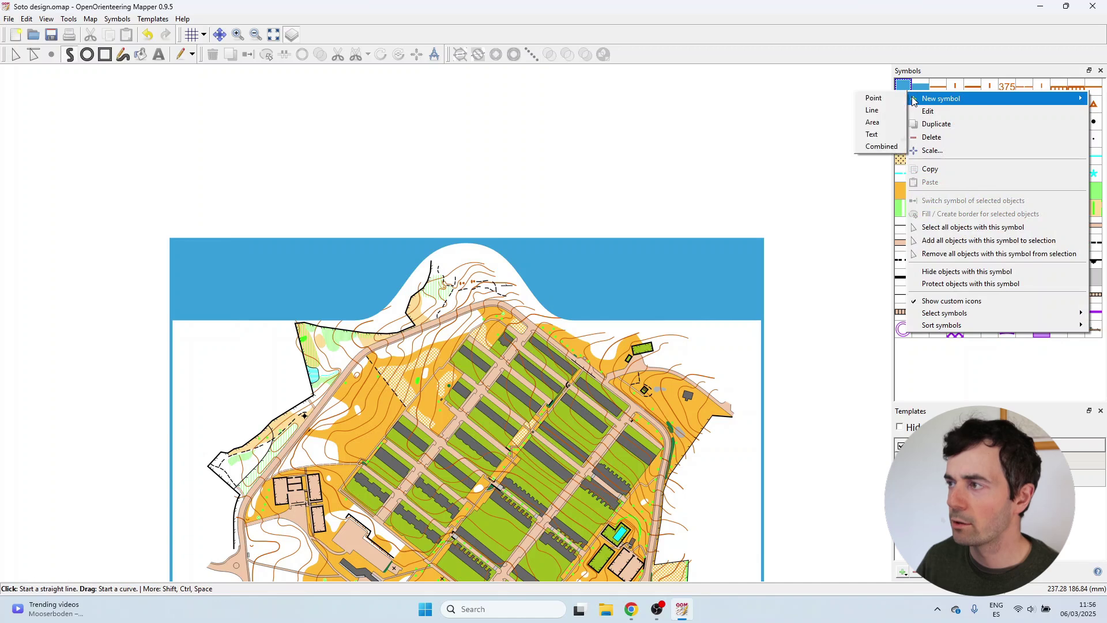
pyautogui.click(874, 139)
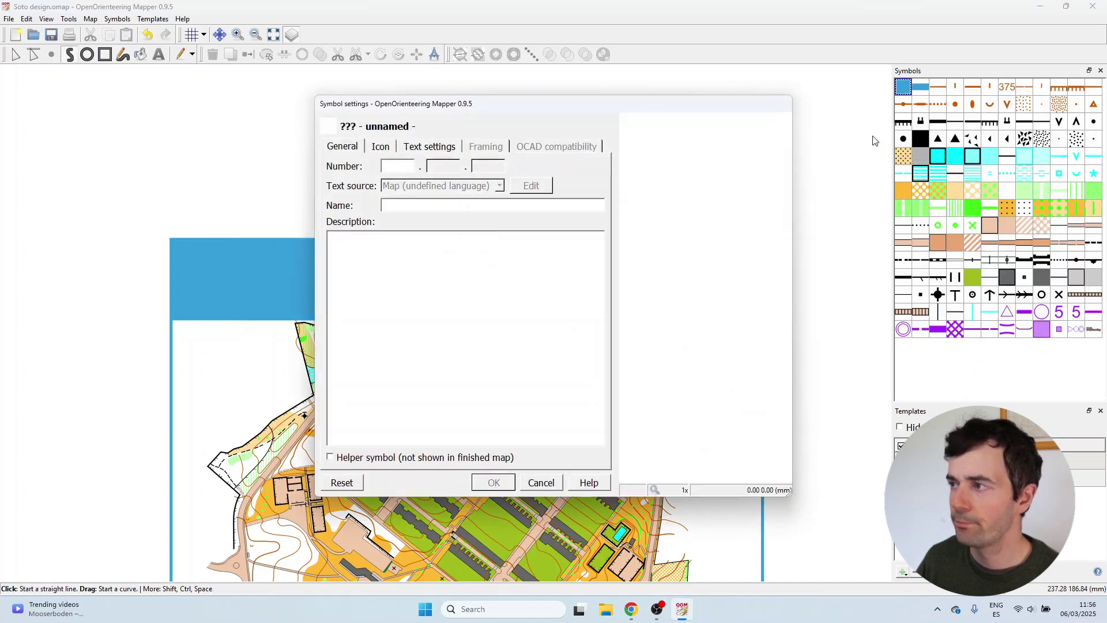
pyautogui.write('3')
pyautogui.write('Map title')
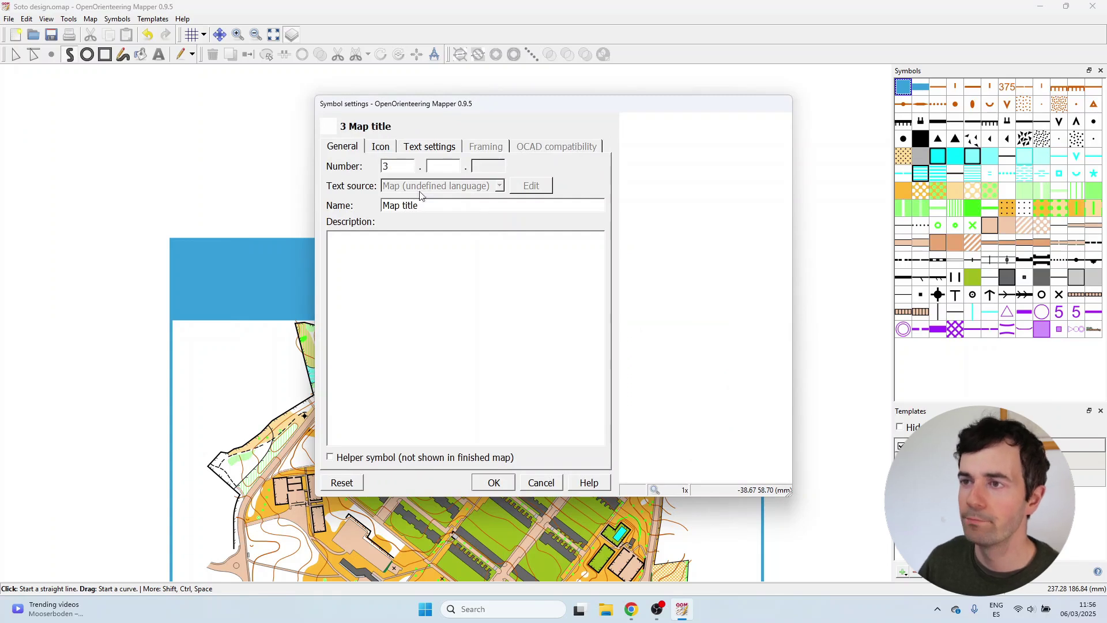
pyautogui.click(425, 146)
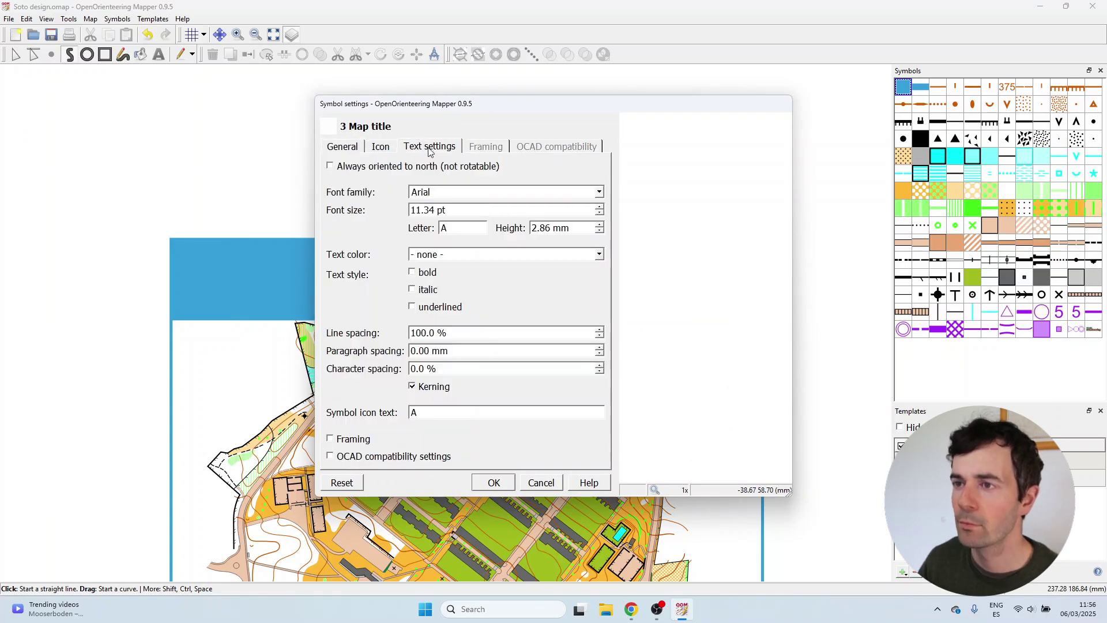
pyautogui.click(442, 257)
pyautogui.scroll(-5, 490, 312)
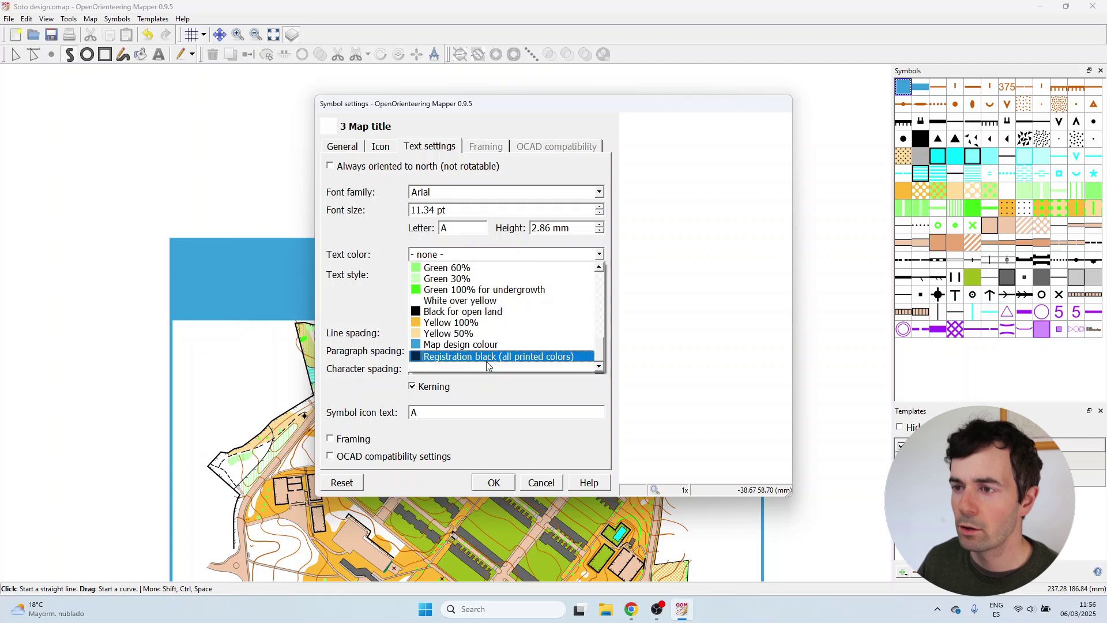
pyautogui.click(516, 303)
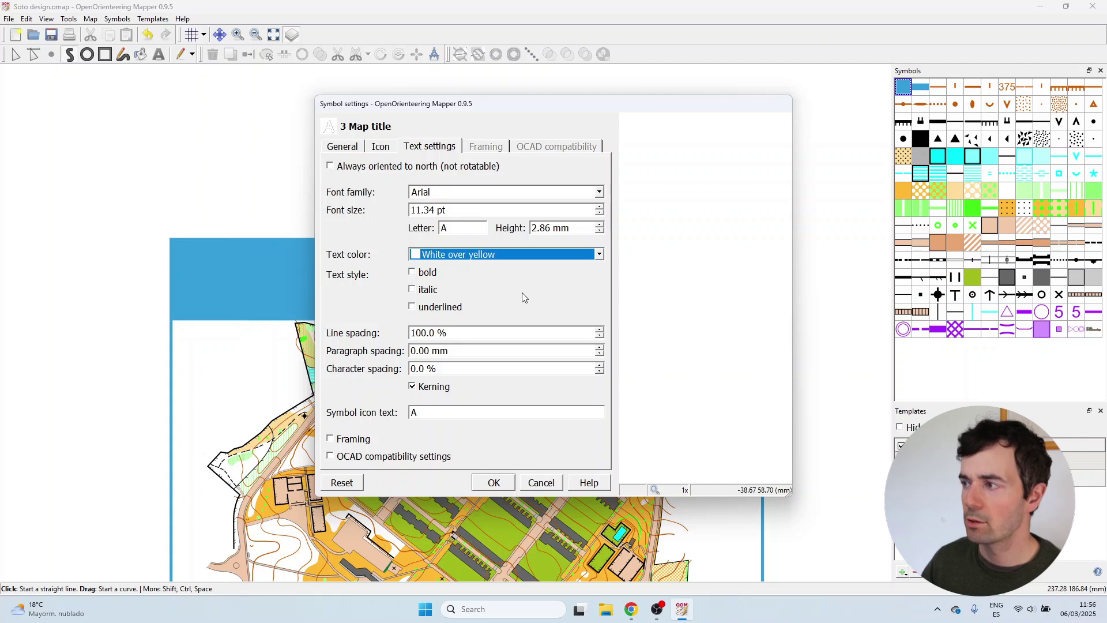
pyautogui.click(488, 256)
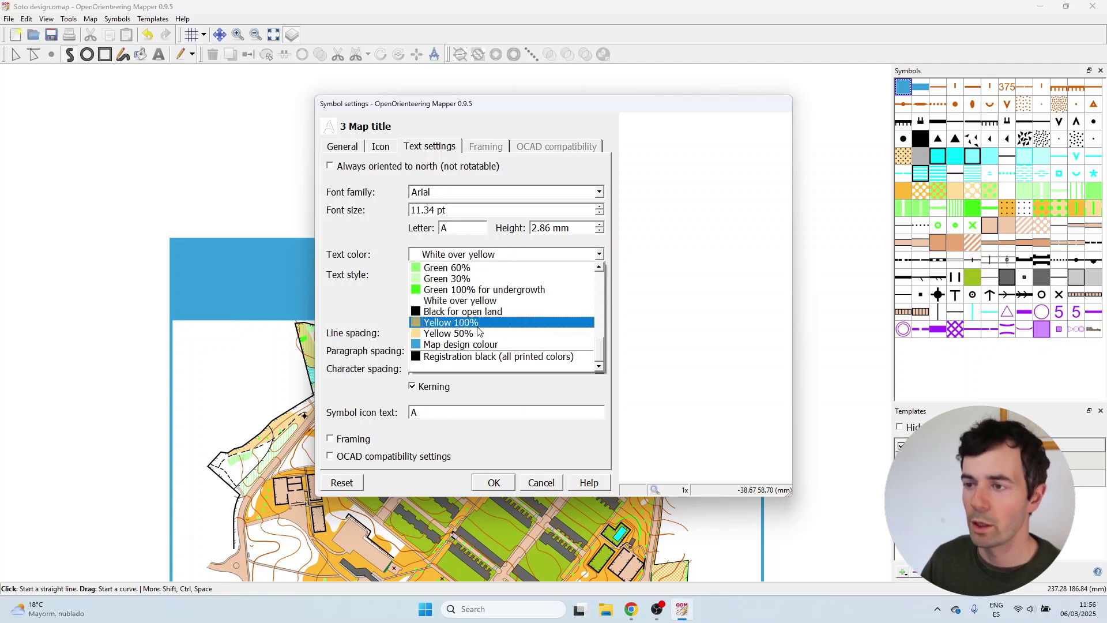
pyautogui.click(471, 301)
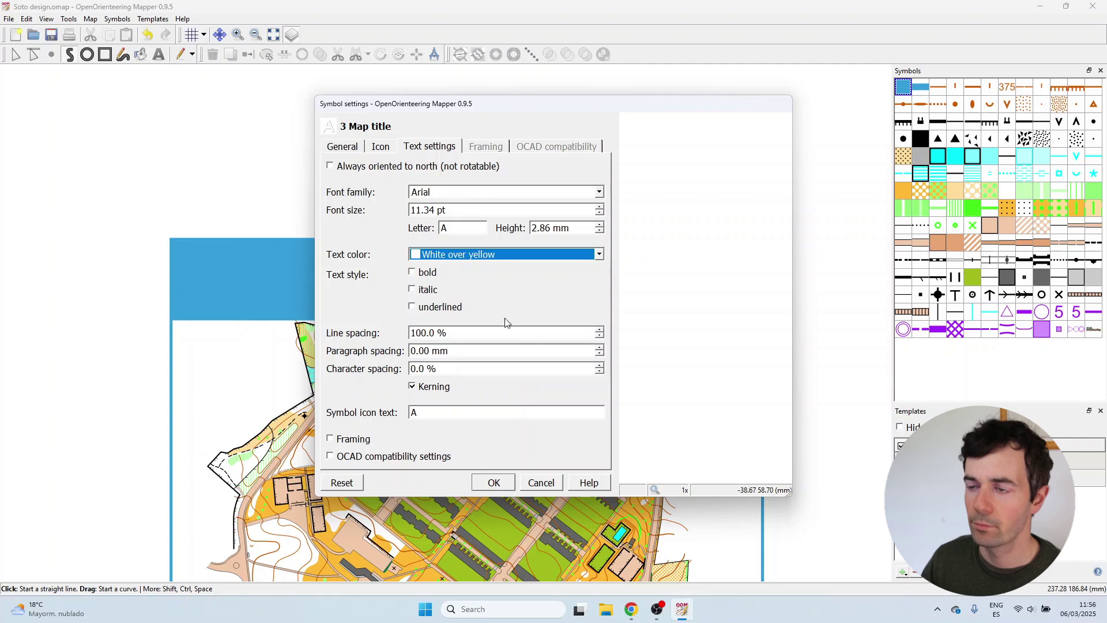
# Write 'SOTO DE LLANERA' on the blue band and move it to the right.
pyautogui.click(496, 481)
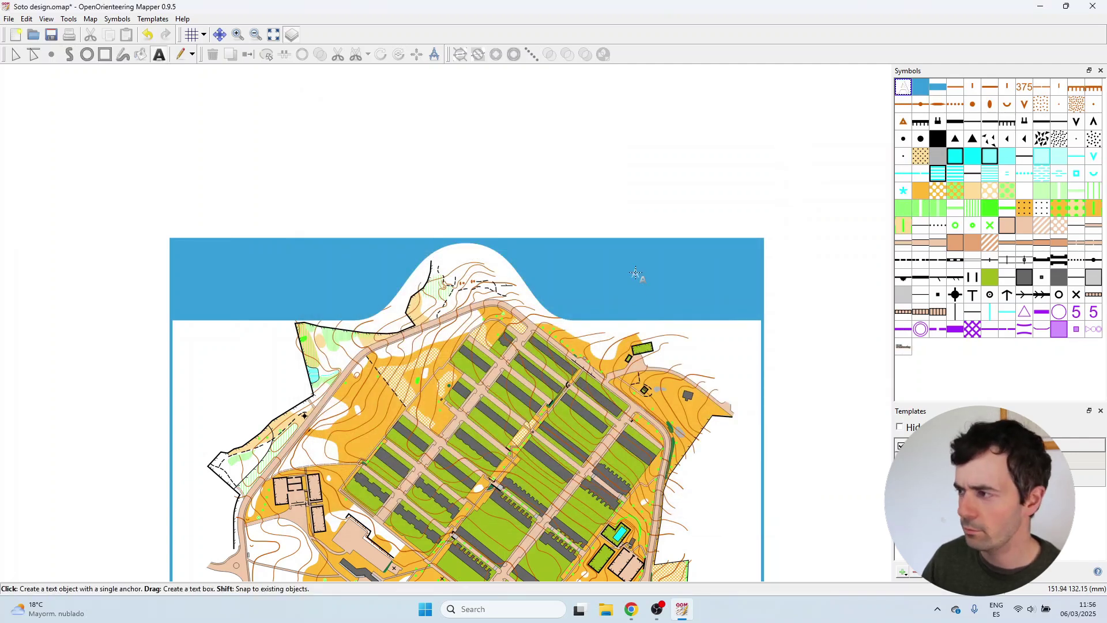
pyautogui.scroll(2, 568, 278)
pyautogui.click(559, 272)
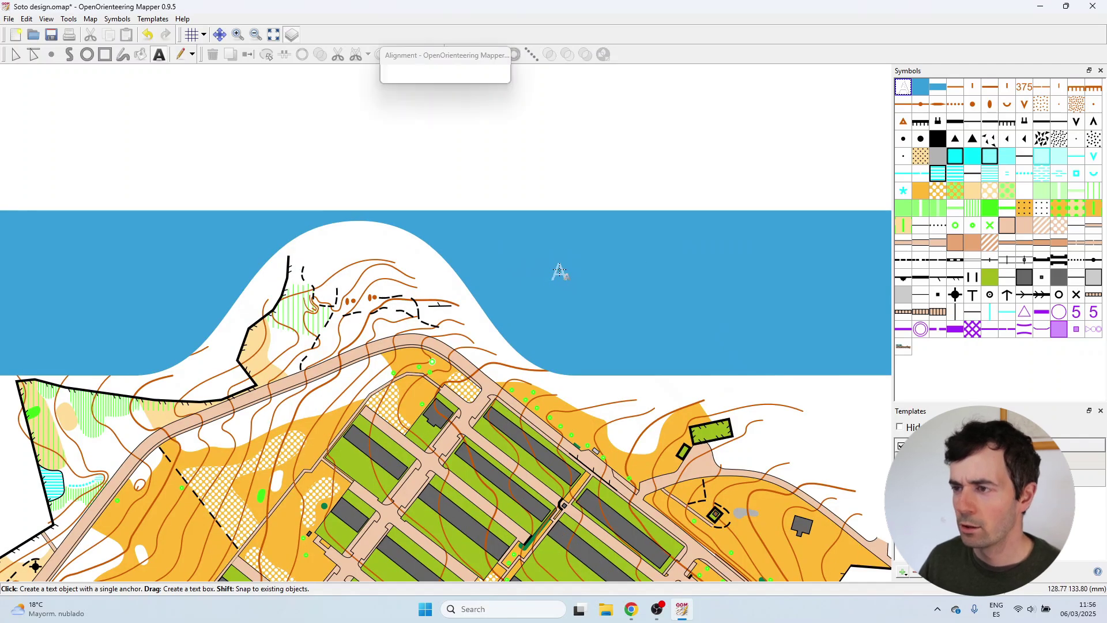
pyautogui.write('SOT')
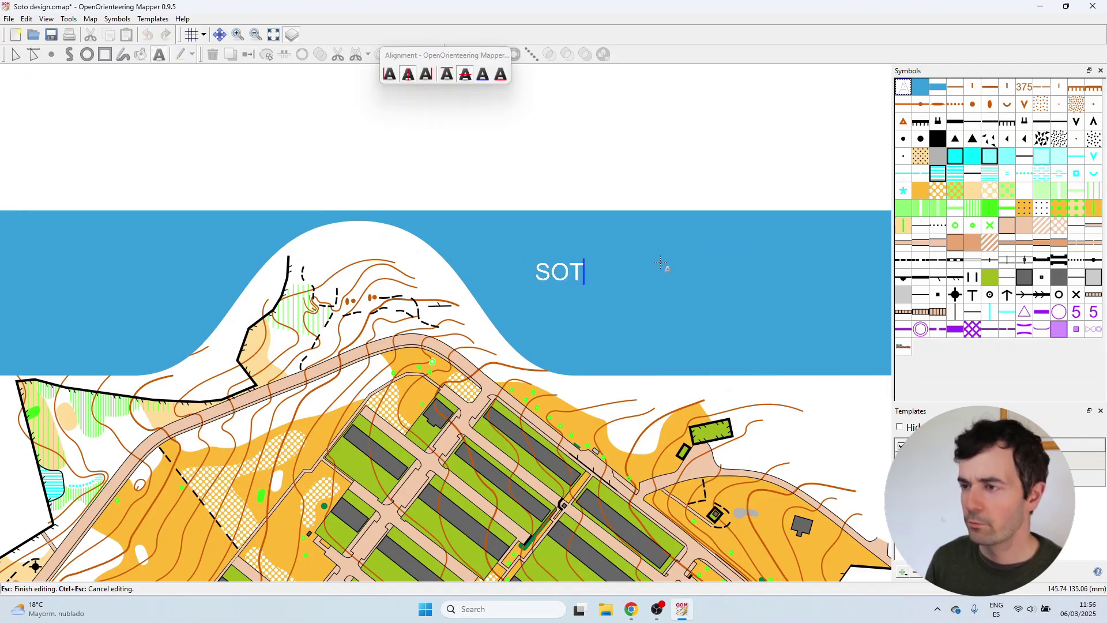
pyautogui.write('O DE LLANERA')
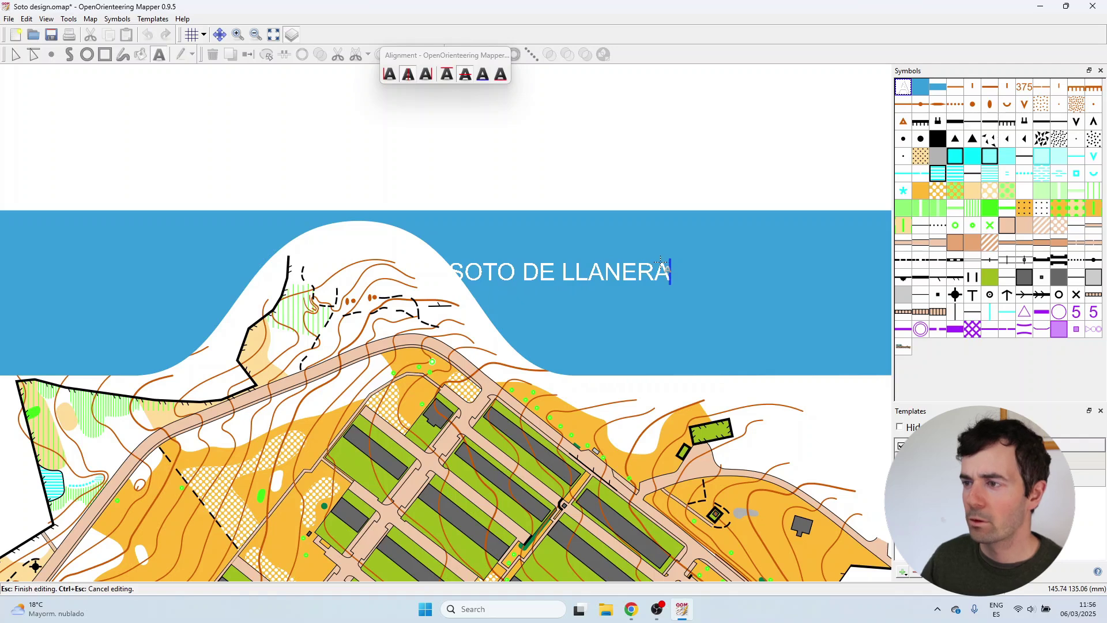
pyautogui.press('Escape')
pyautogui.moveTo(555, 273); pyautogui.dragTo(646, 271)
pyautogui.scroll(-1, 646, 271)
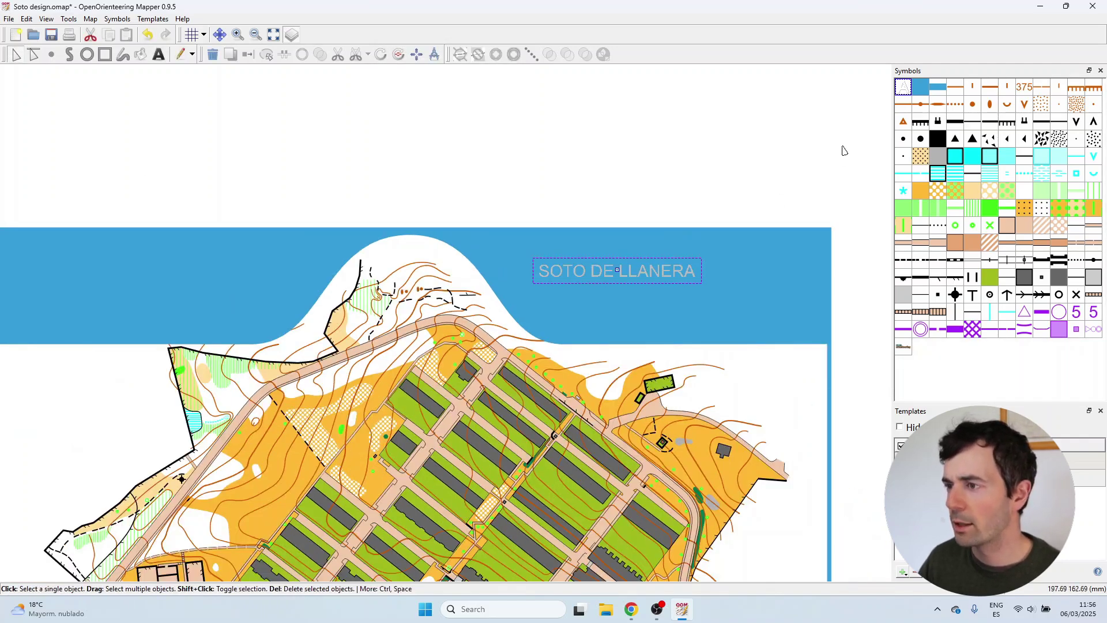
# Scale the title symbol to 200% and shift the title further right.
pyautogui.rightClick(906, 92)
pyautogui.click(921, 148)
pyautogui.write('200')
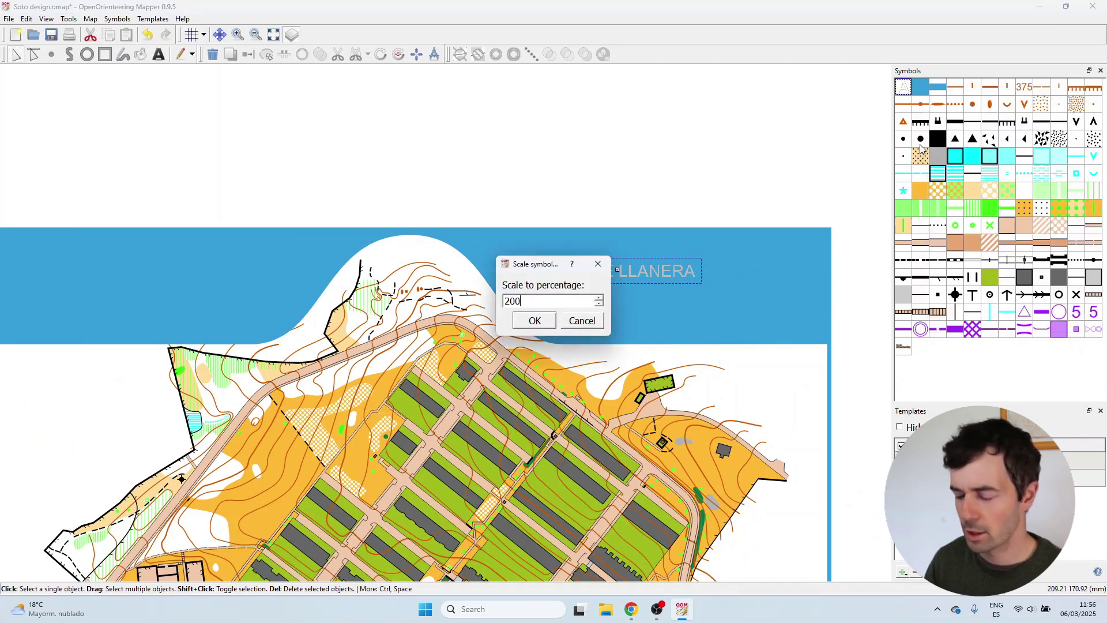
pyautogui.press('Return')
pyautogui.moveTo(619, 274); pyautogui.dragTo(658, 269)
# Scale the title symbol to 80% and nudge the title slightly further right.
pyautogui.rightClick(904, 86)
pyautogui.click(929, 143)
pyautogui.write('80')
pyautogui.press('Return')
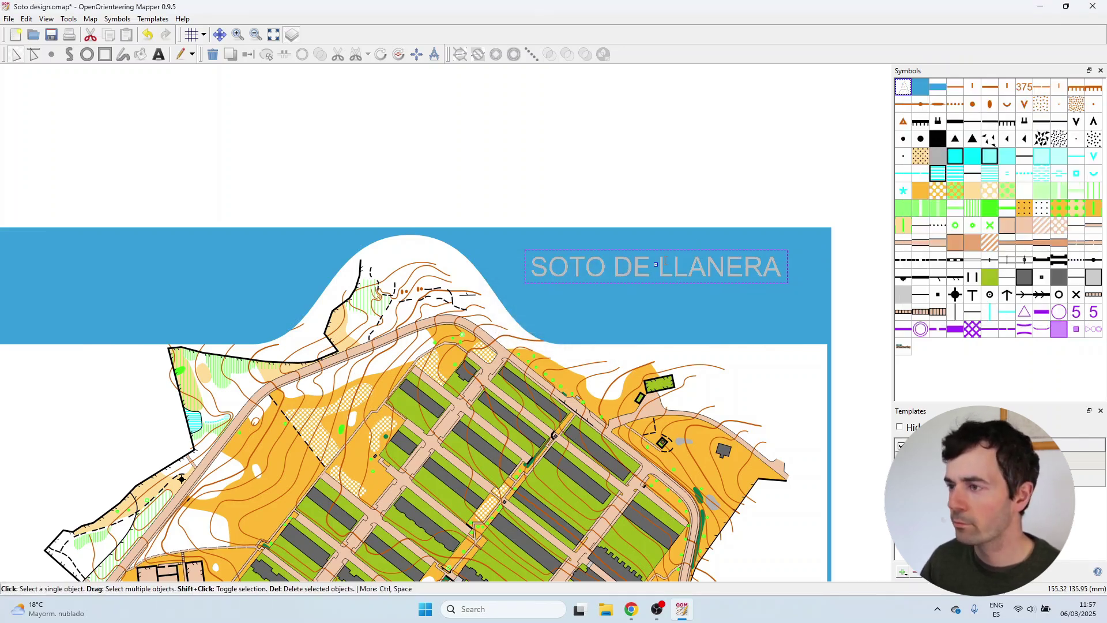
pyautogui.moveTo(657, 267); pyautogui.dragTo(661, 266)
pyautogui.click(653, 202)
pyautogui.scroll(3, 725, 255)
pyautogui.scroll(-1, 725, 255)
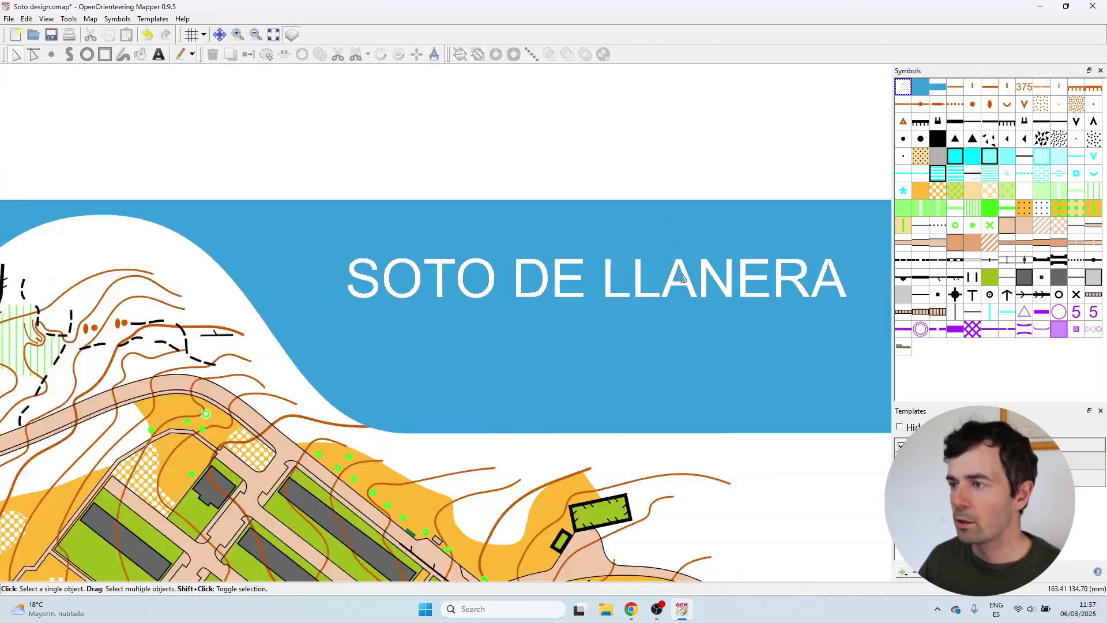
pyautogui.scroll(-2, 681, 278)
pyautogui.rightClick(899, 92)
pyautogui.click(906, 119)
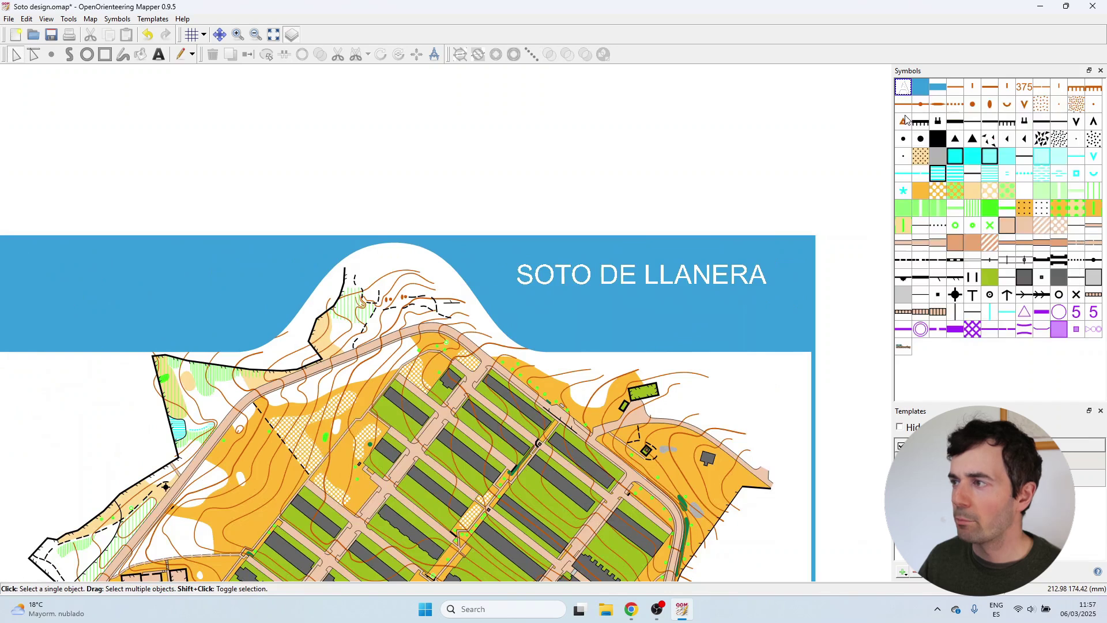
# Make the Map title symbol's text bold, so SOTO DE LLANERA shows in bold white.
pyautogui.click(416, 147)
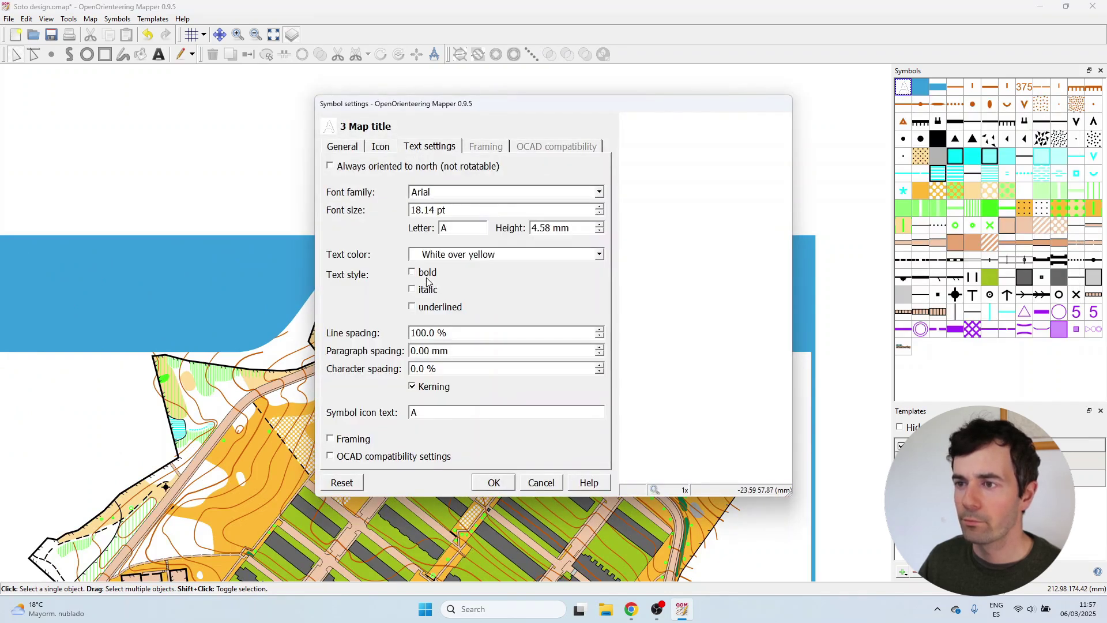
pyautogui.click(494, 483)
pyautogui.press('t')
pyautogui.scroll(2, 694, 267)
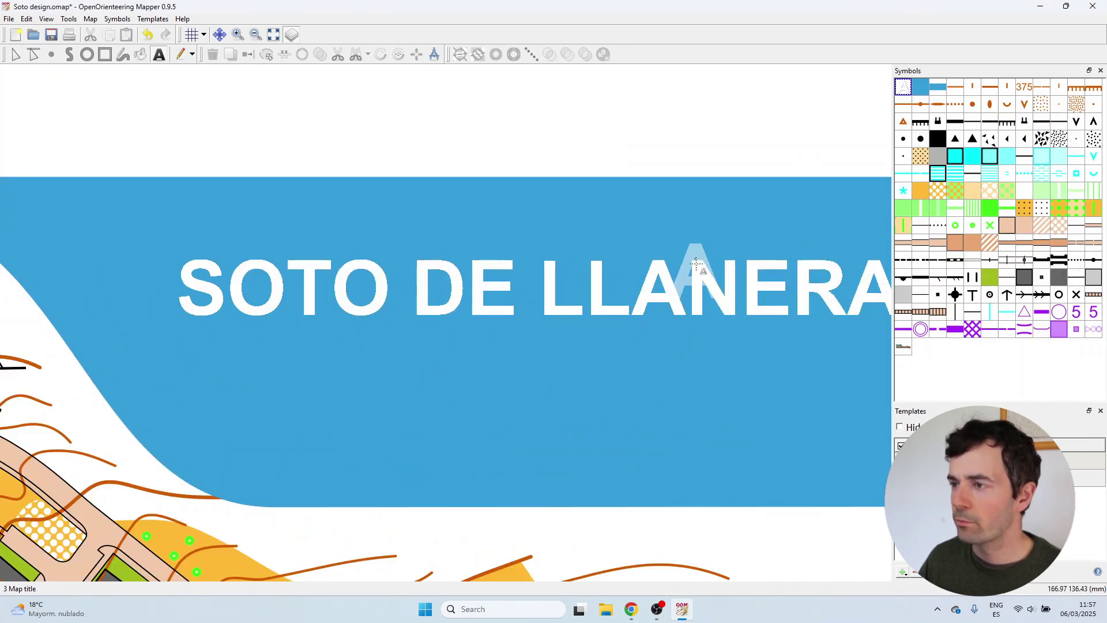
pyautogui.scroll(-2, 615, 302)
pyautogui.rightClick(910, 86)
pyautogui.click(921, 107)
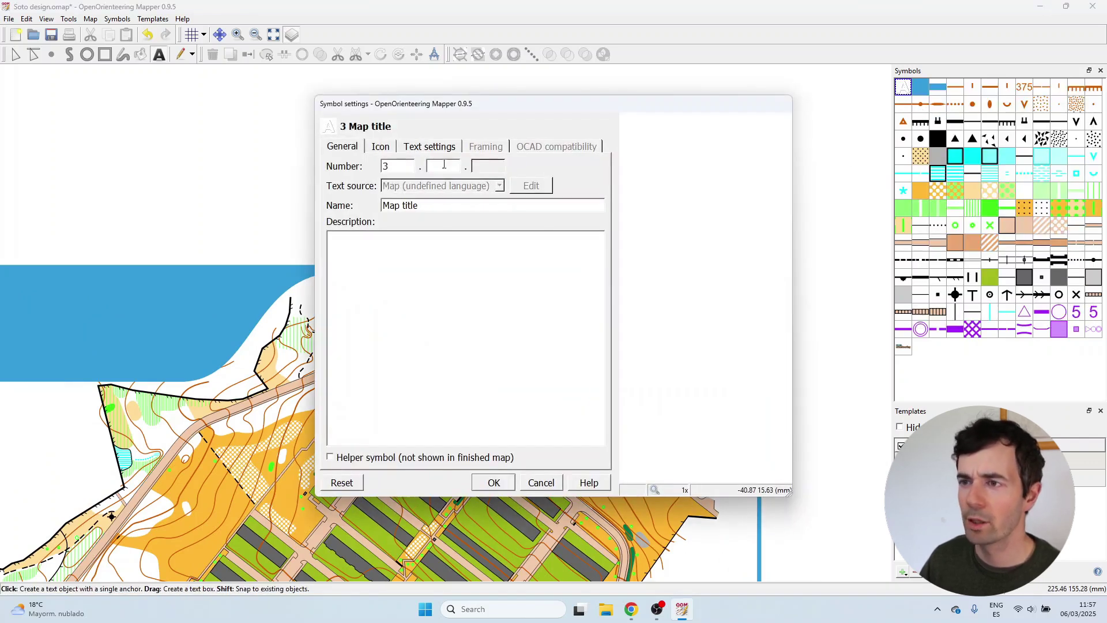
pyautogui.click(445, 148)
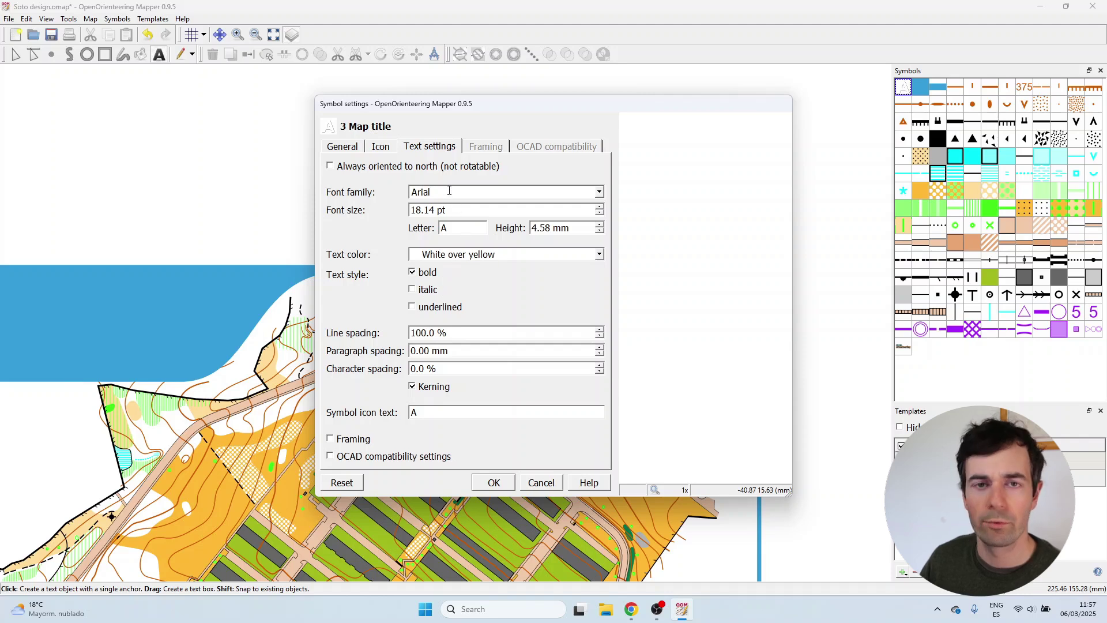
pyautogui.click(493, 483)
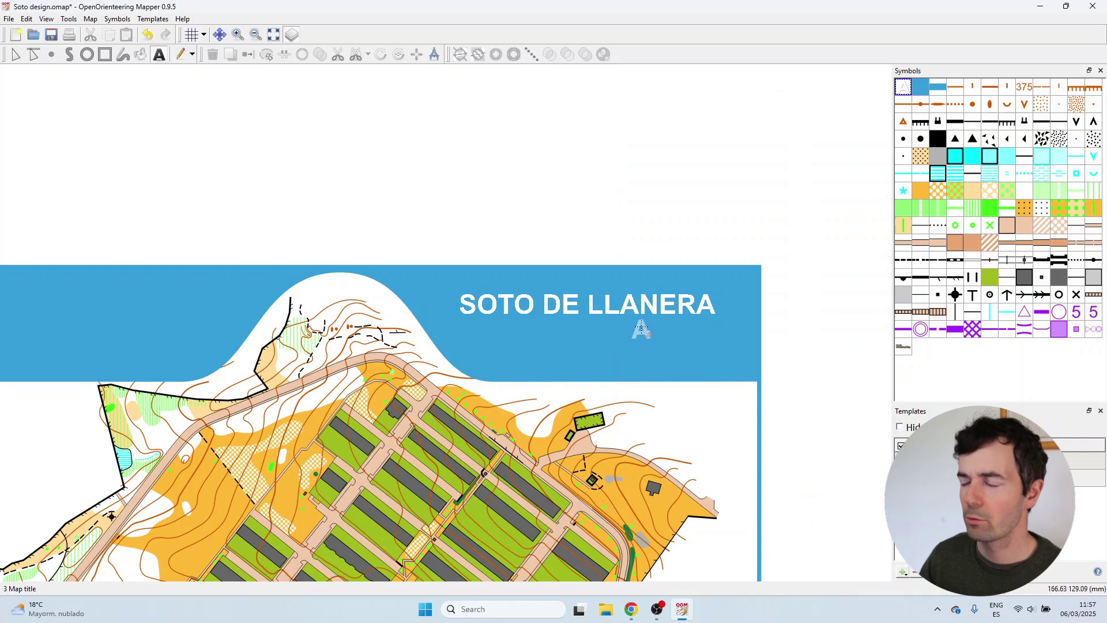
pyautogui.scroll(2, 654, 333)
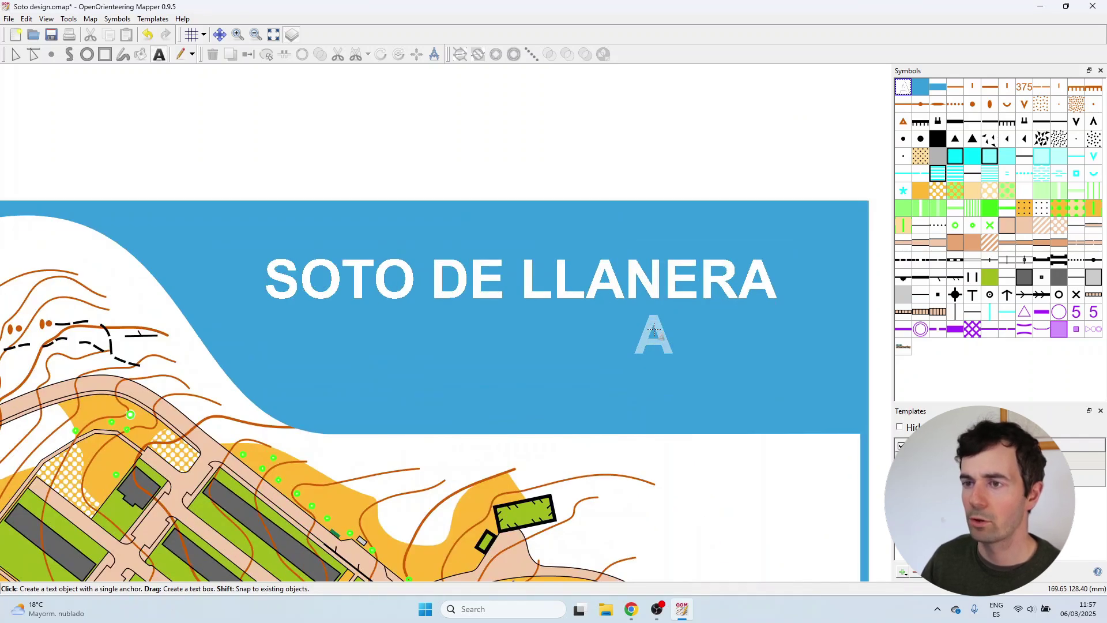
pyautogui.scroll(-2, 654, 333)
pyautogui.click(904, 90)
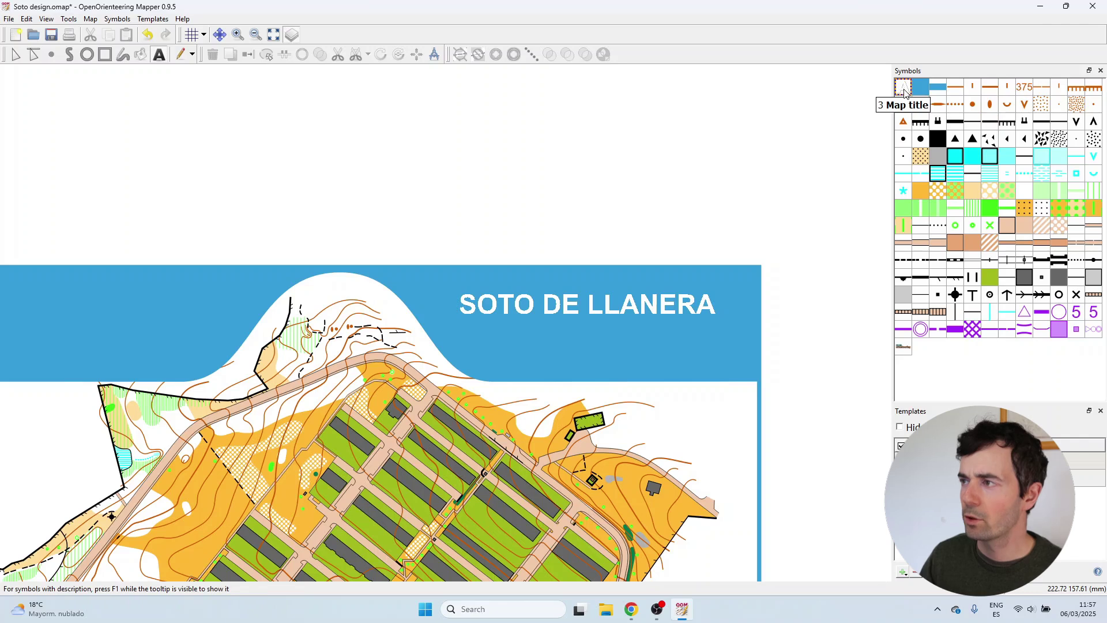
# Duplicate the Map title symbol and rename the copy Map text 1.
pyautogui.rightClick(904, 91)
pyautogui.click(935, 127)
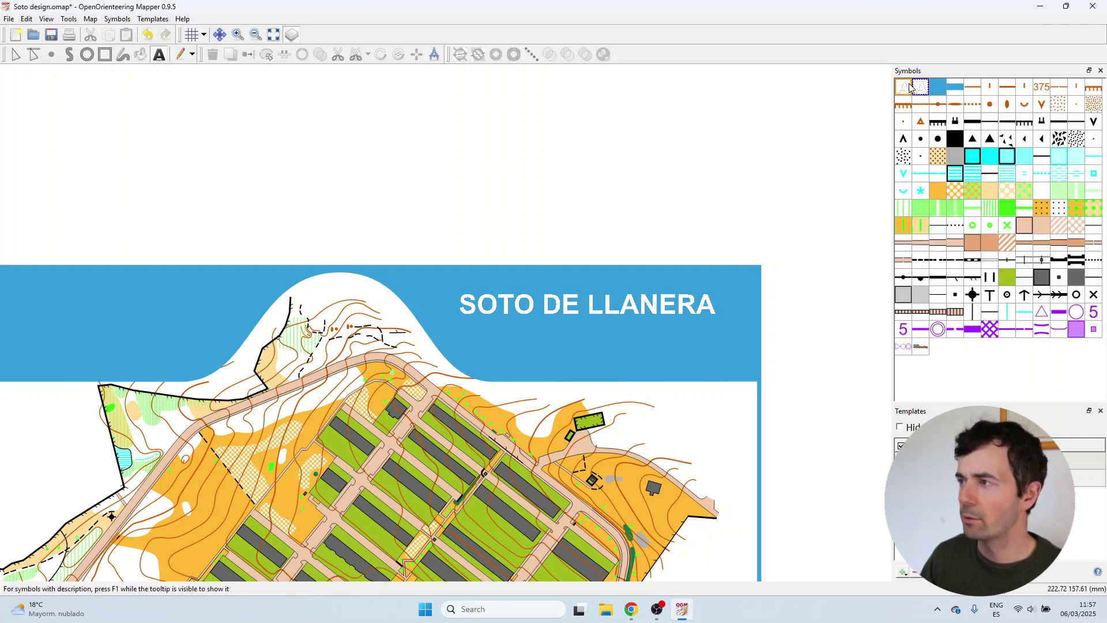
pyautogui.rightClick(923, 90)
pyautogui.click(930, 111)
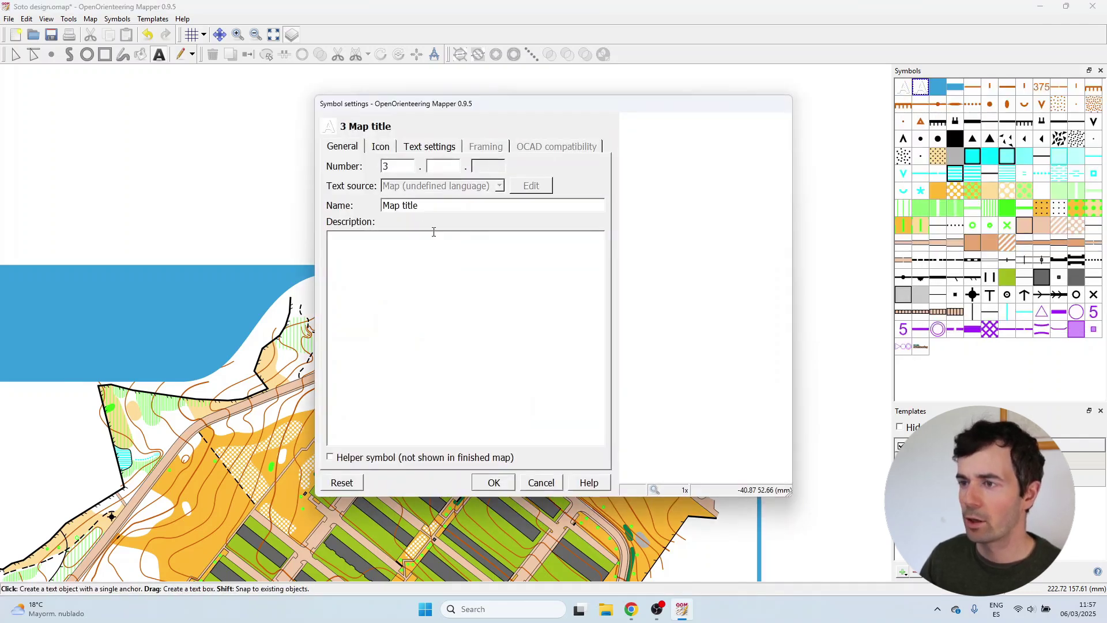
pyautogui.doubleClick(409, 207)
pyautogui.write('text 1')
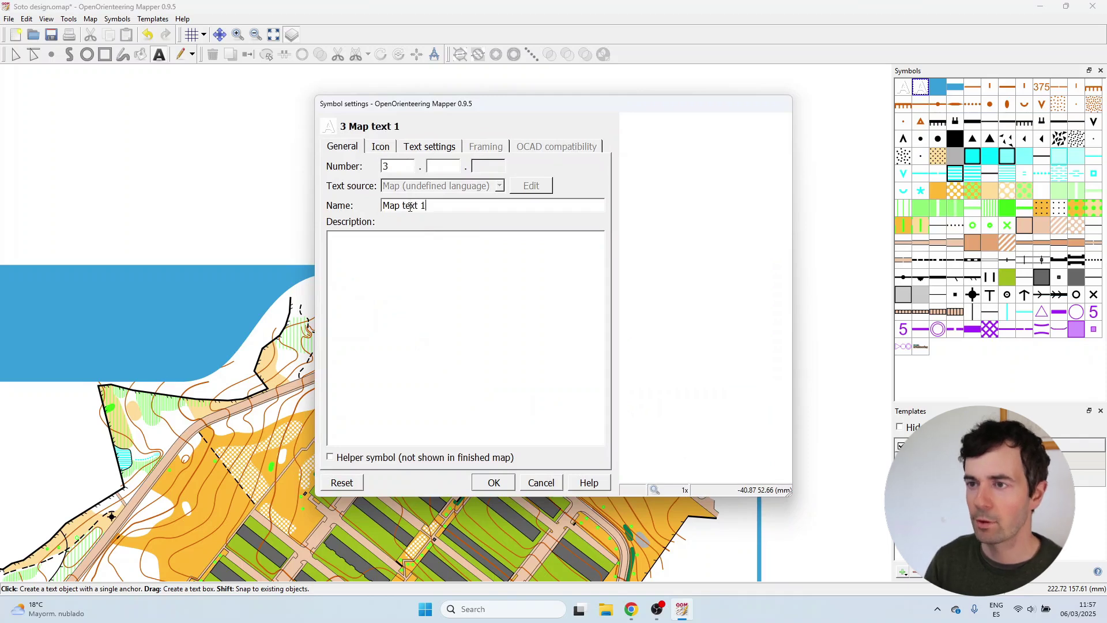
pyautogui.press('Return')
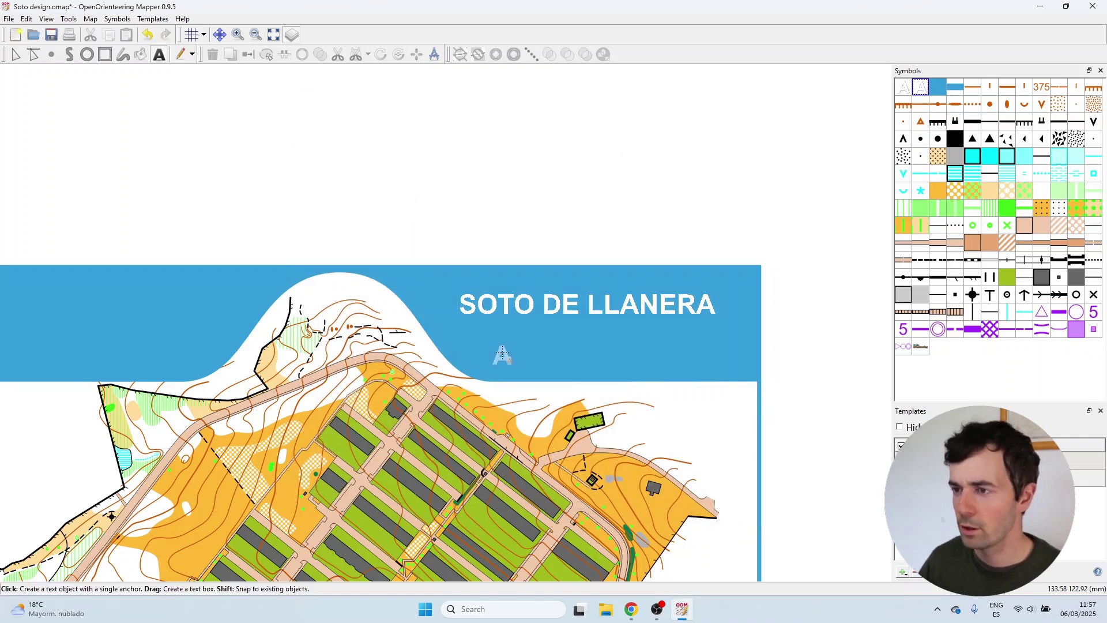
# Write 'Scale 1:4000' below the title and drag it right under it.
pyautogui.click(500, 349)
pyautogui.write('Scale')
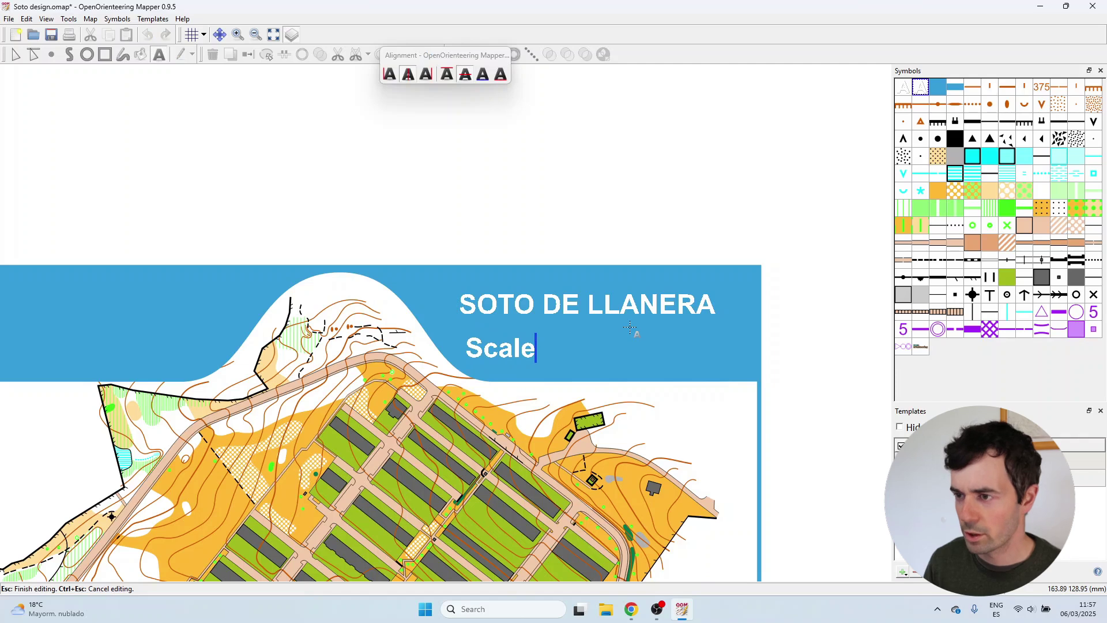
pyautogui.write(' 1Ñ')
pyautogui.press('BackSpace')
pyautogui.write('_')
pyautogui.press('BackSpace')
pyautogui.write(':4000')
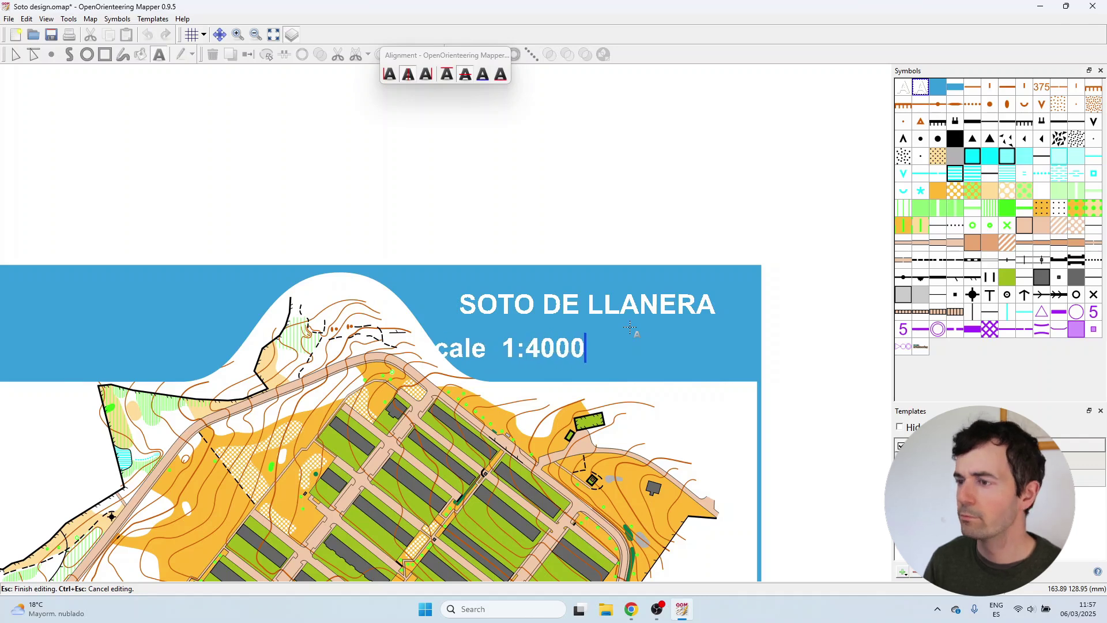
pyautogui.click(16, 54)
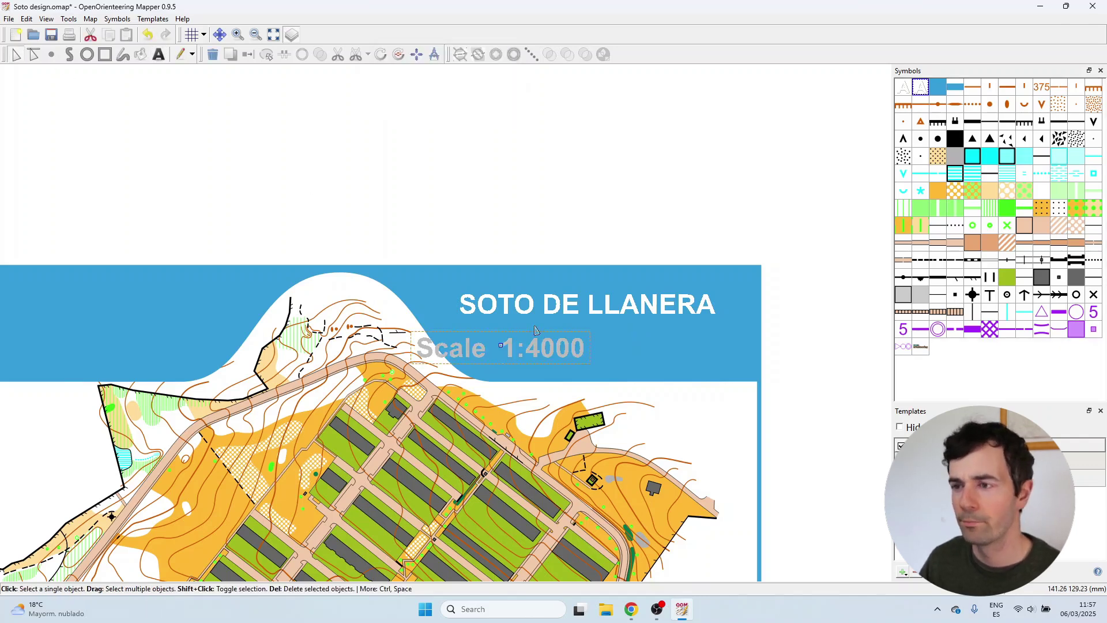
pyautogui.moveTo(499, 351); pyautogui.dragTo(527, 350)
pyautogui.click(553, 228)
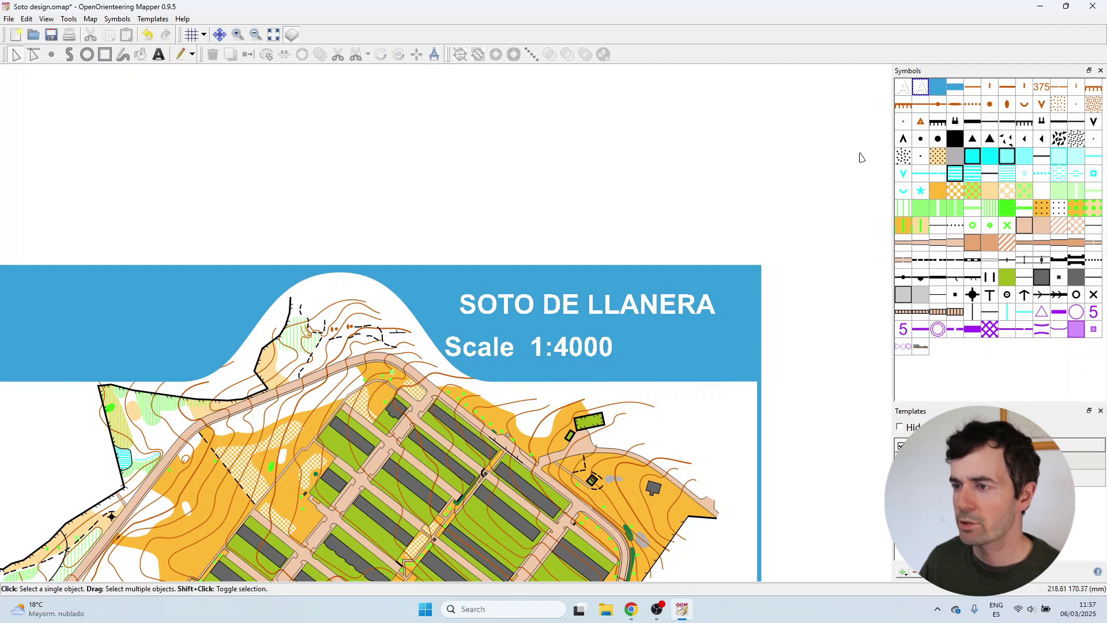
# Scale the Map text 1 symbol to 66% and shift the Scale 1:4000 text slightly left.
pyautogui.rightClick(946, 95)
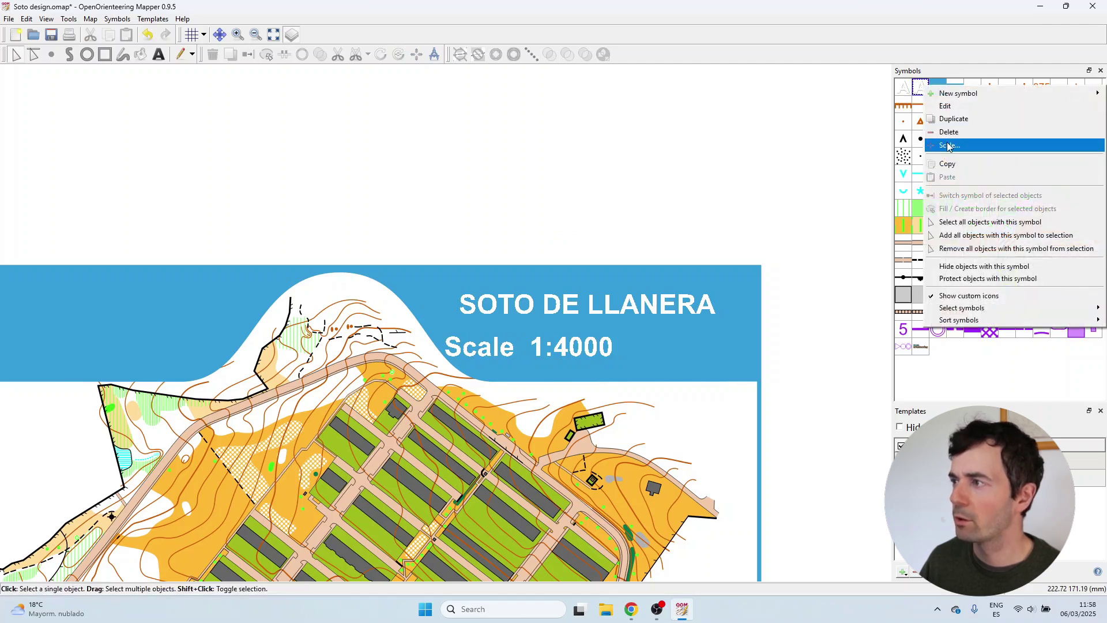
pyautogui.click(950, 146)
pyautogui.write('66')
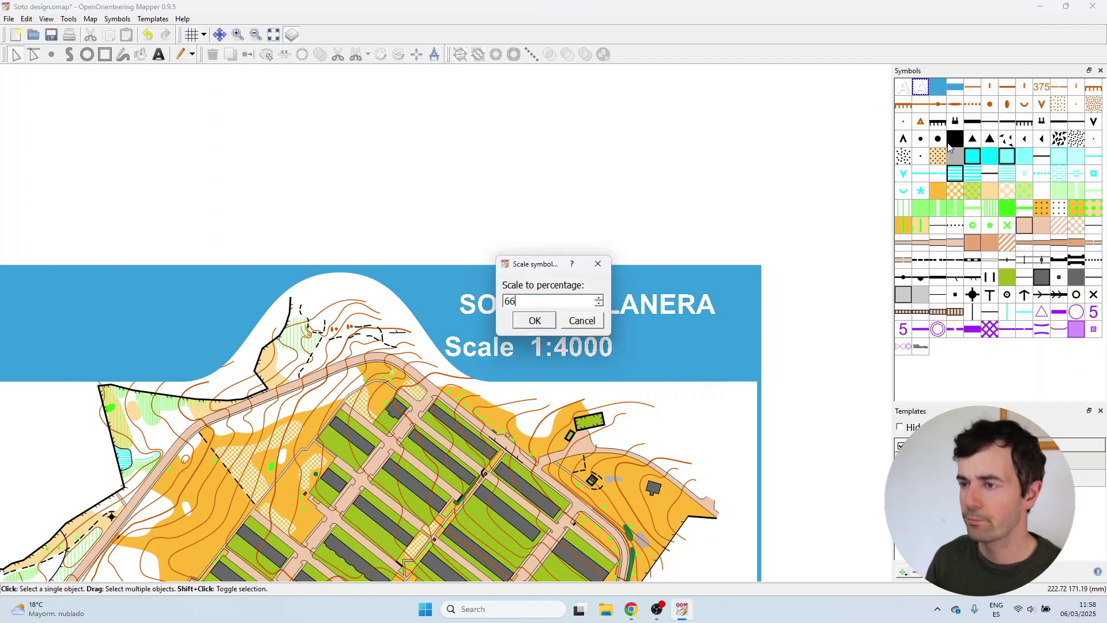
pyautogui.press('Return')
pyautogui.click(566, 346)
pyautogui.click(566, 346)
pyautogui.moveTo(529, 347); pyautogui.dragTo(513, 349)
pyautogui.click(549, 233)
# Write 'Equidistancia 2m' and place it beside the scale text.
pyautogui.press('t')
pyautogui.click(617, 350)
pyautogui.write('Equi')
pyautogui.write('distancia')
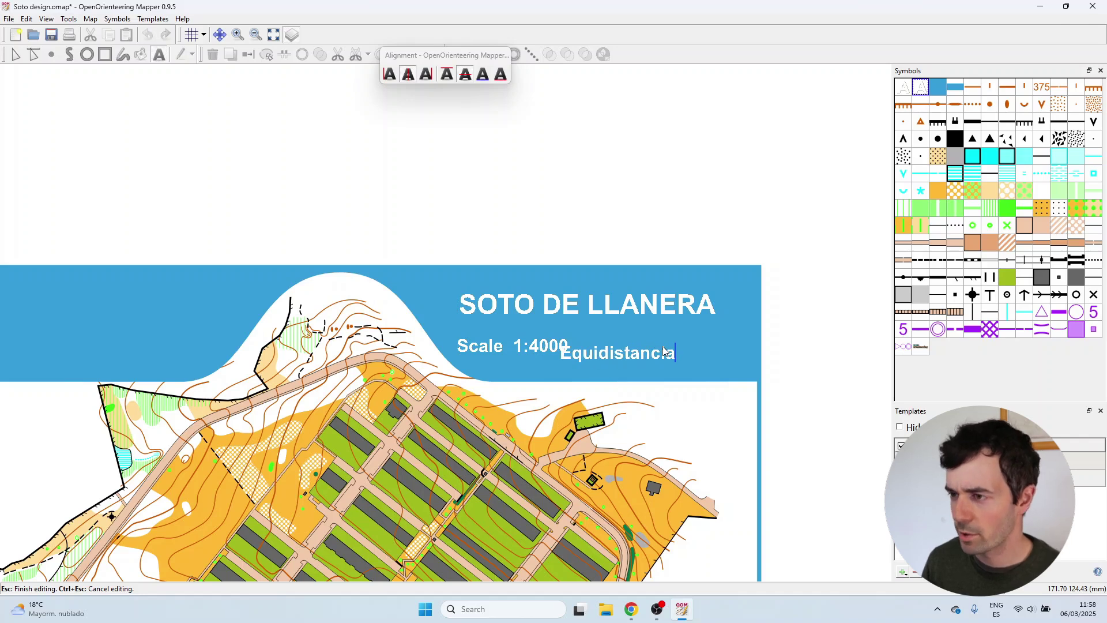
pyautogui.write('  2m')
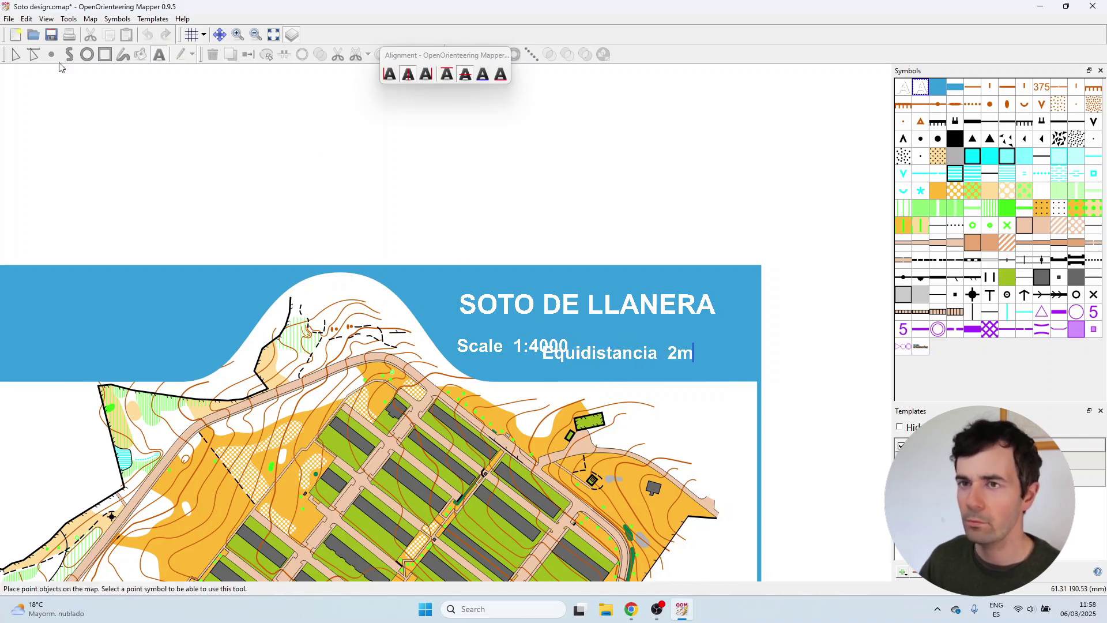
pyautogui.click(622, 352)
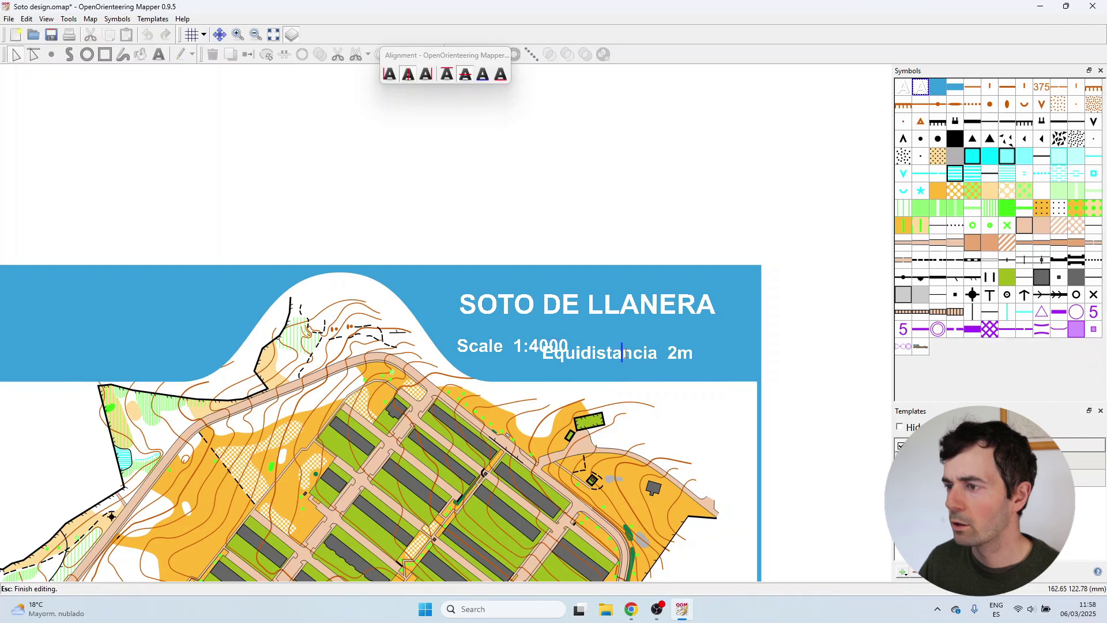
pyautogui.press('Escape')
pyautogui.moveTo(619, 355); pyautogui.dragTo(648, 349)
pyautogui.click(521, 346)
# Change the word 'Scale' to 'Escala' in the scale text.
pyautogui.click(522, 346)
pyautogui.click(522, 346)
pyautogui.click(502, 346)
pyautogui.press('BackSpace')
pyautogui.press('BackSpace')
pyautogui.press('BackSpace')
pyautogui.press('BackSpace')
pyautogui.press('BackSpace')
pyautogui.write('Esca')
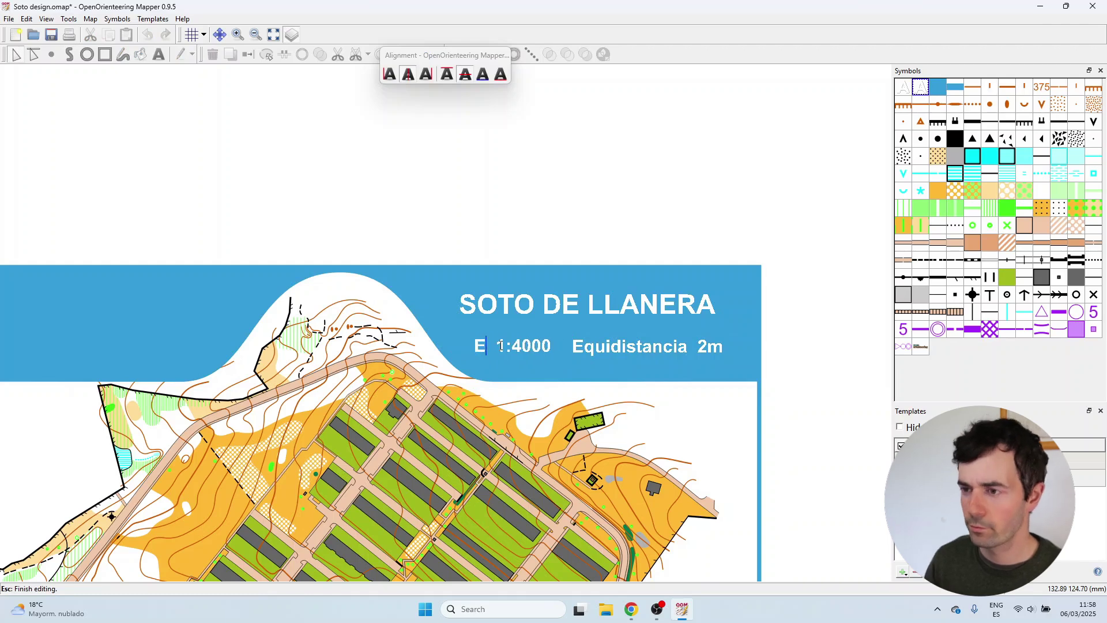
pyautogui.write('la')
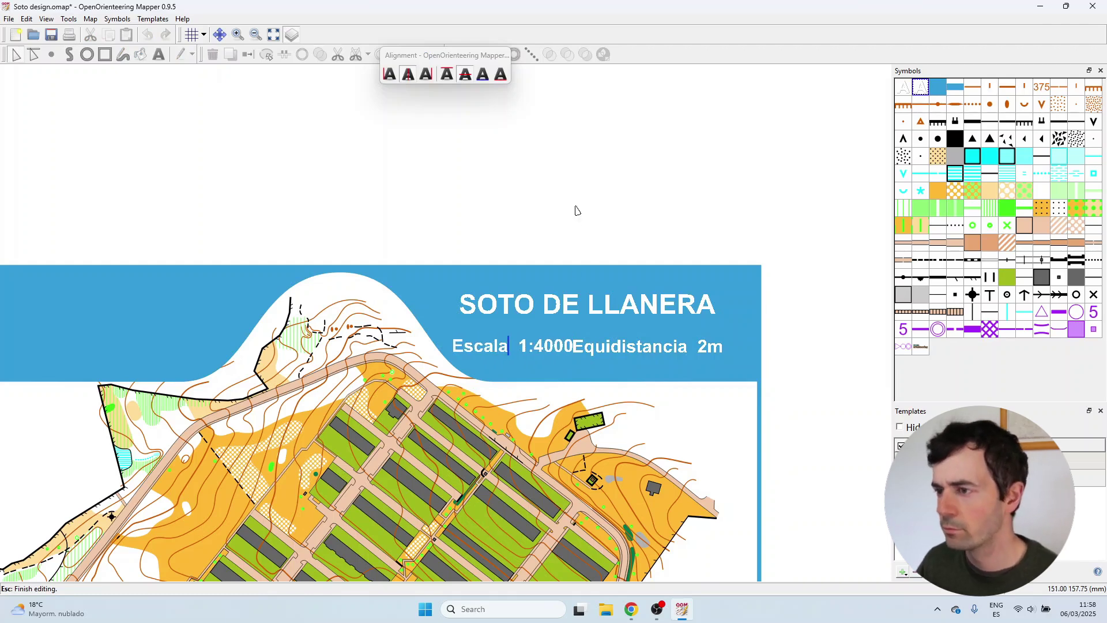
pyautogui.press('Escape')
pyautogui.click(700, 203)
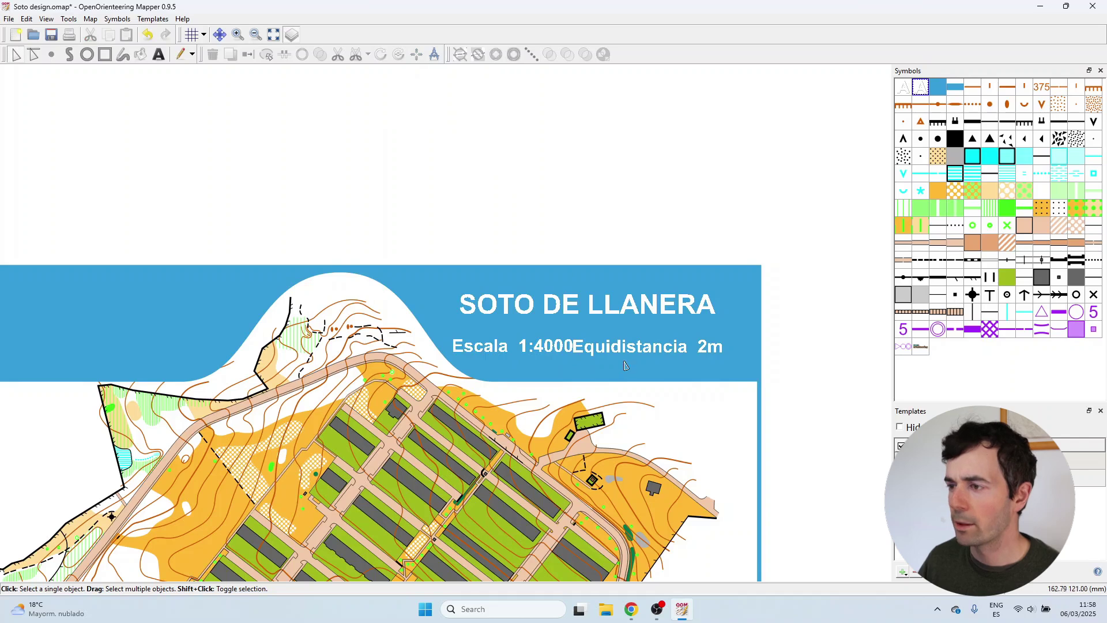
# Rescale the Map text 1 symbol to 90%, then clear the selection.
pyautogui.scroll(1, 626, 361)
pyautogui.rightClick(921, 88)
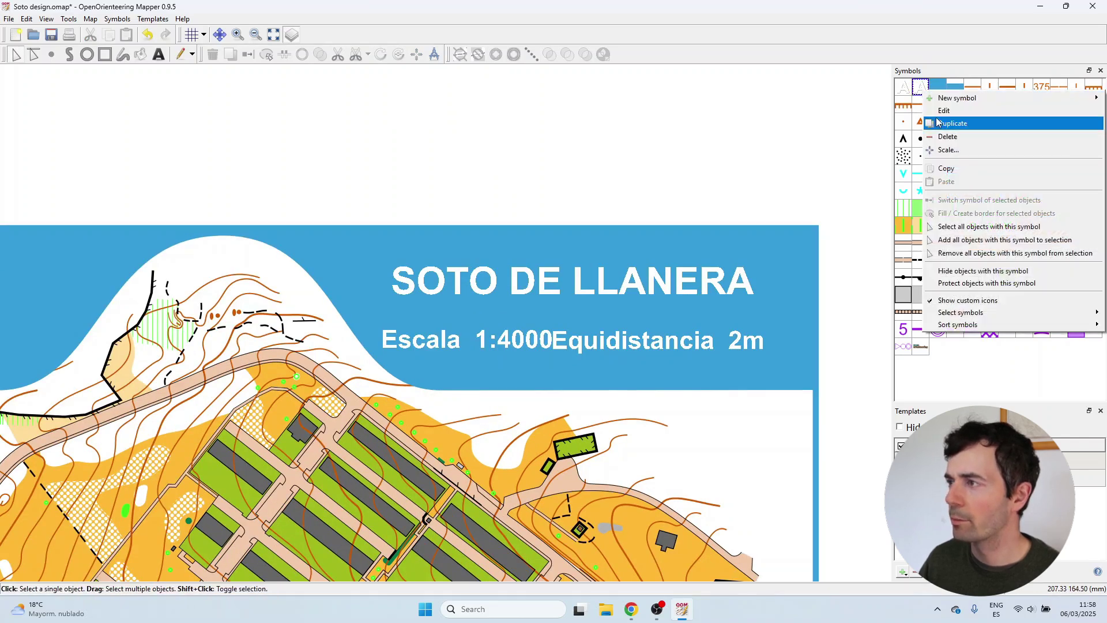
pyautogui.click(952, 149)
pyautogui.write('90')
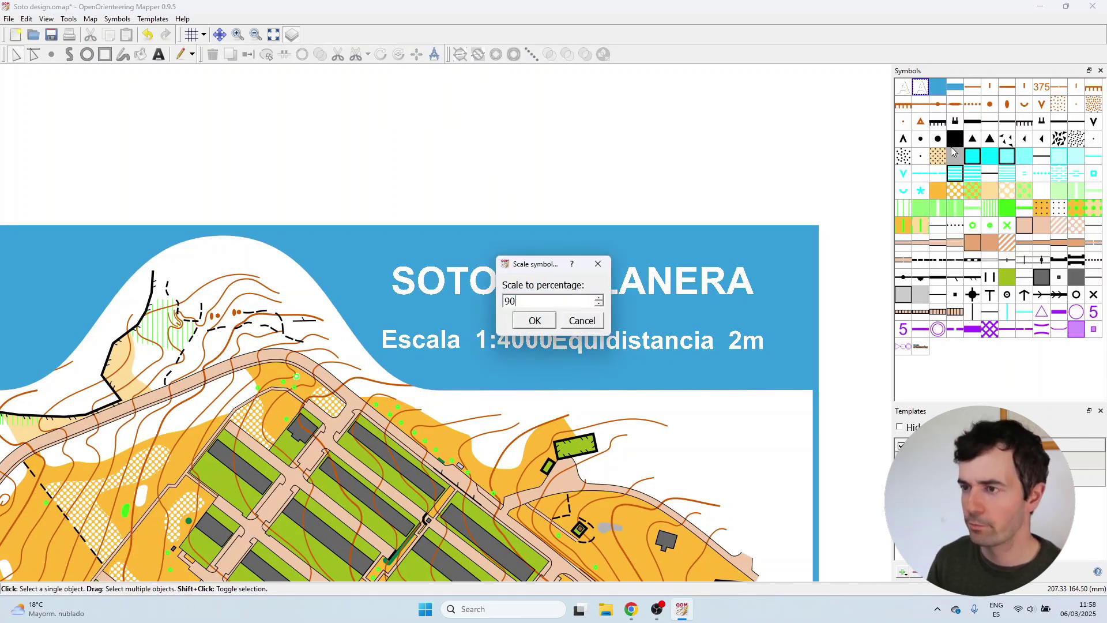
pyautogui.press('Return')
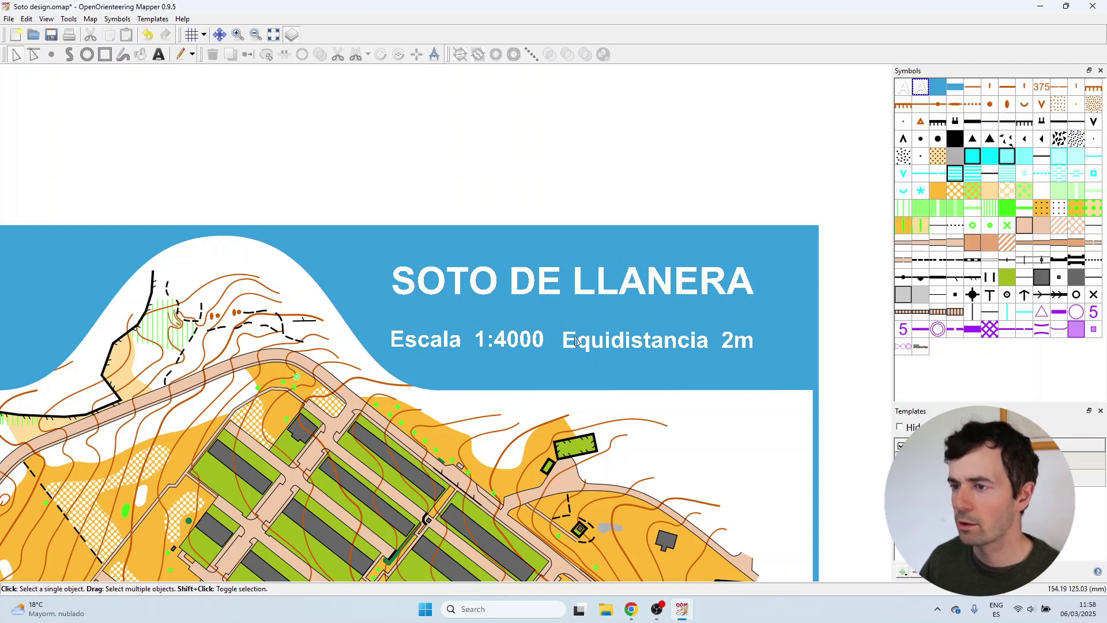
pyautogui.click(526, 342)
pyautogui.click(526, 342)
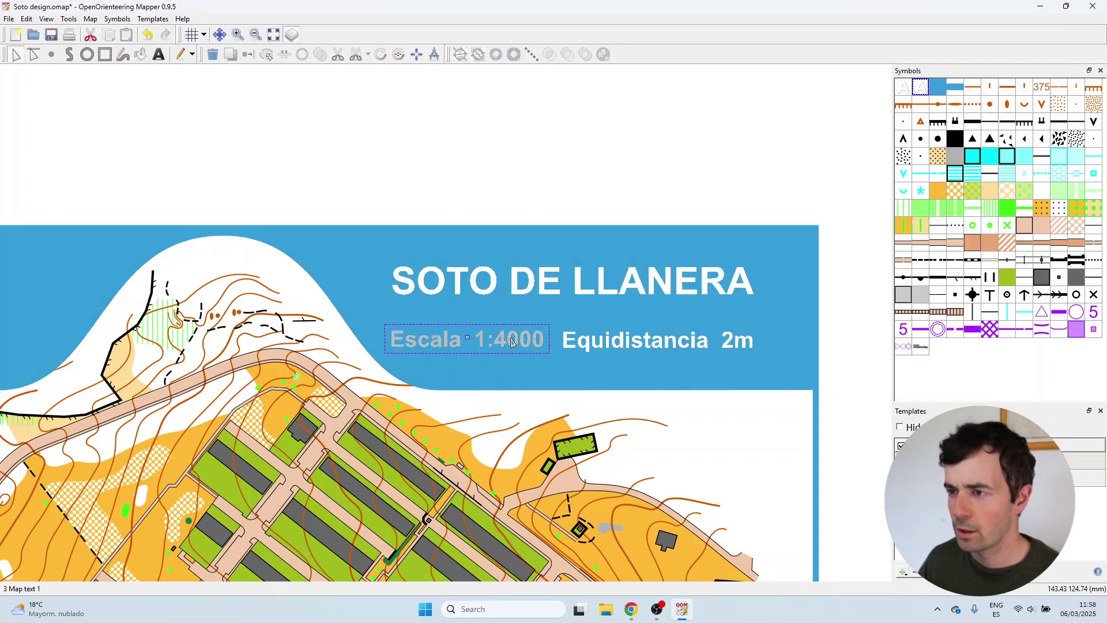
pyautogui.click(598, 191)
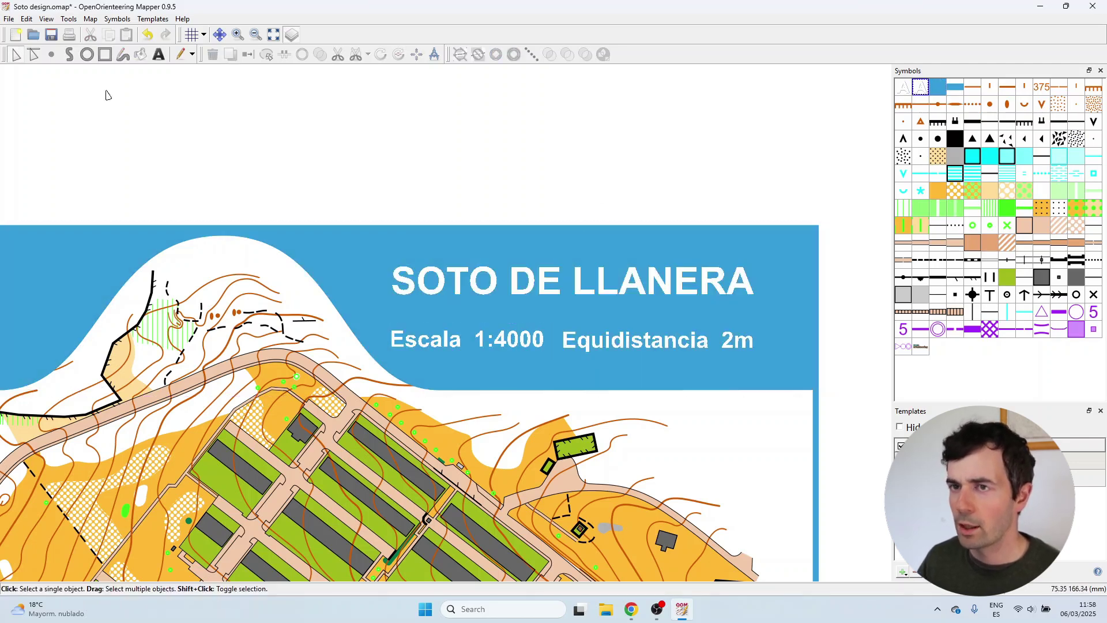
# Set the grid spacing to 5 mm horizontally and vertically.
pyautogui.click(204, 35)
pyautogui.click(225, 47)
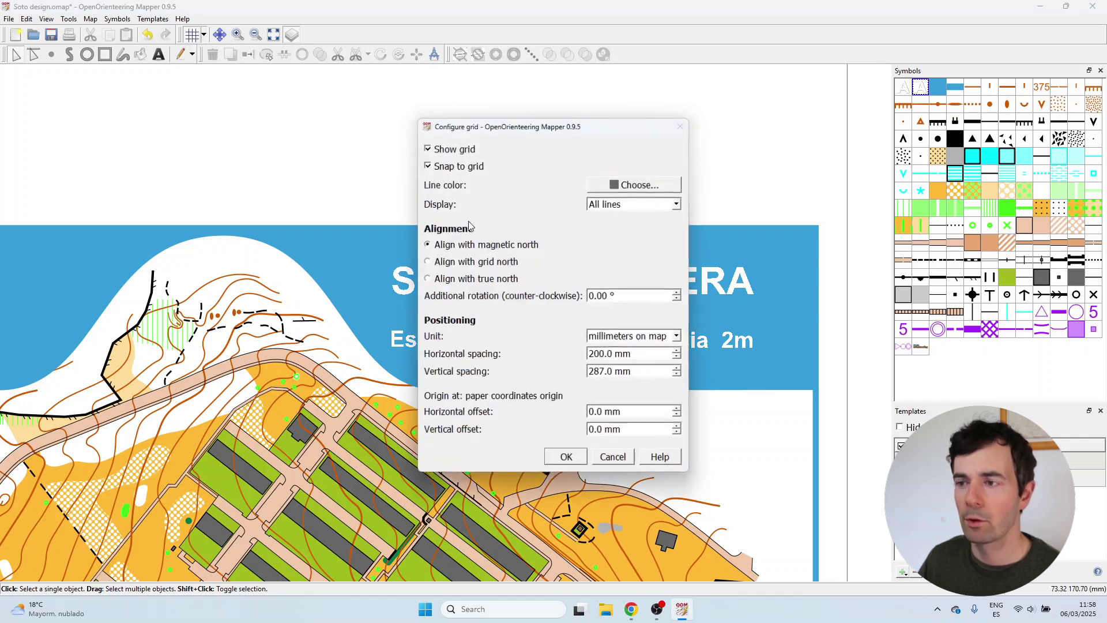
pyautogui.moveTo(634, 354); pyautogui.dragTo(536, 338)
pyautogui.write('5')
pyautogui.press('Tab')
pyautogui.write('5')
pyautogui.click(567, 460)
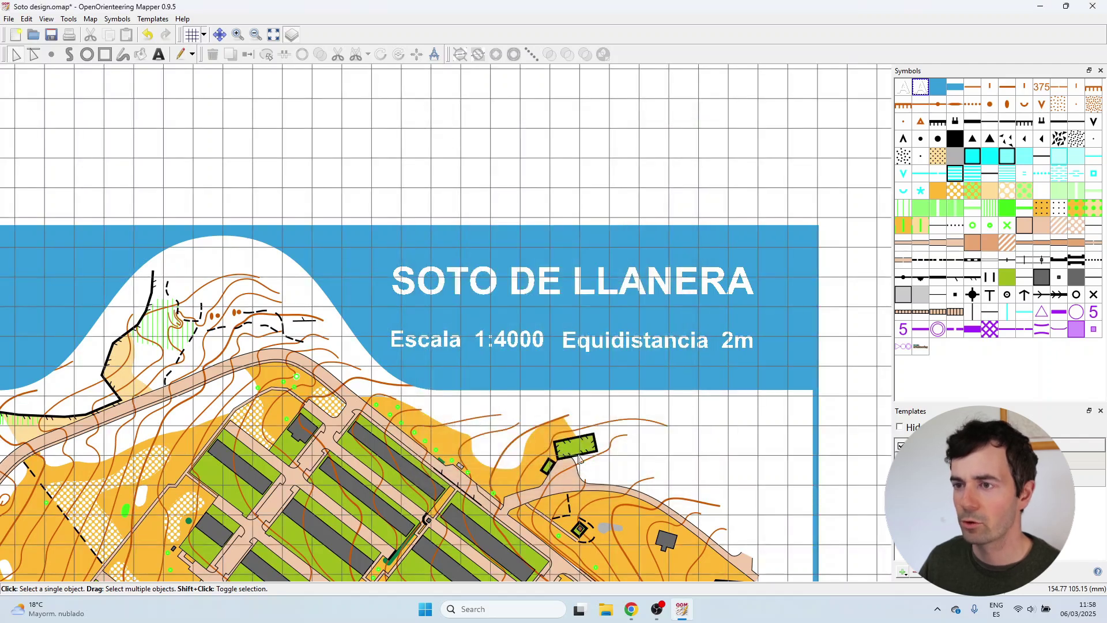
# Move the Escala 1:4000 text down-left and the Equidistancia text down-right in the band.
pyautogui.scroll(3, 536, 375)
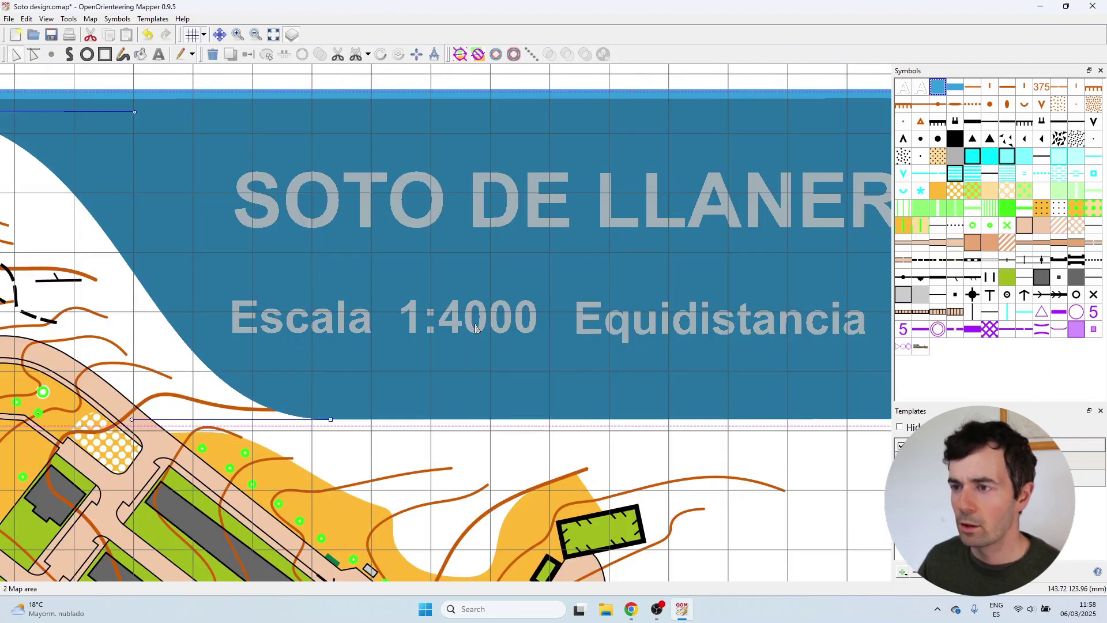
pyautogui.click(476, 328)
pyautogui.moveTo(383, 317); pyautogui.dragTo(373, 329)
pyautogui.click(600, 321)
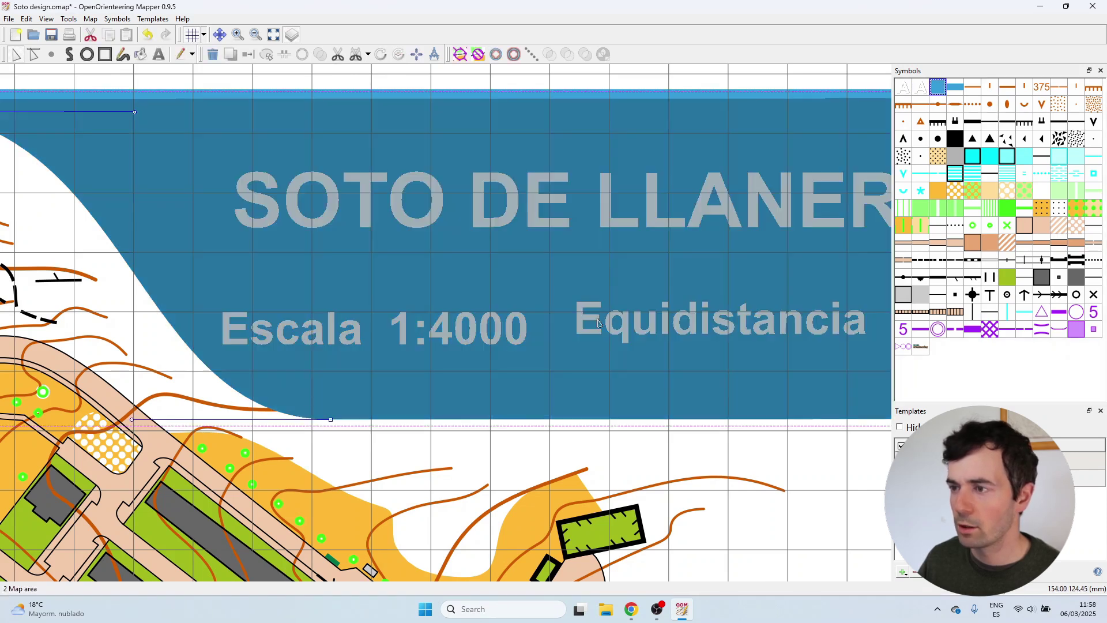
pyautogui.moveTo(767, 322); pyautogui.dragTo(782, 329)
pyautogui.scroll(-2, 449, 326)
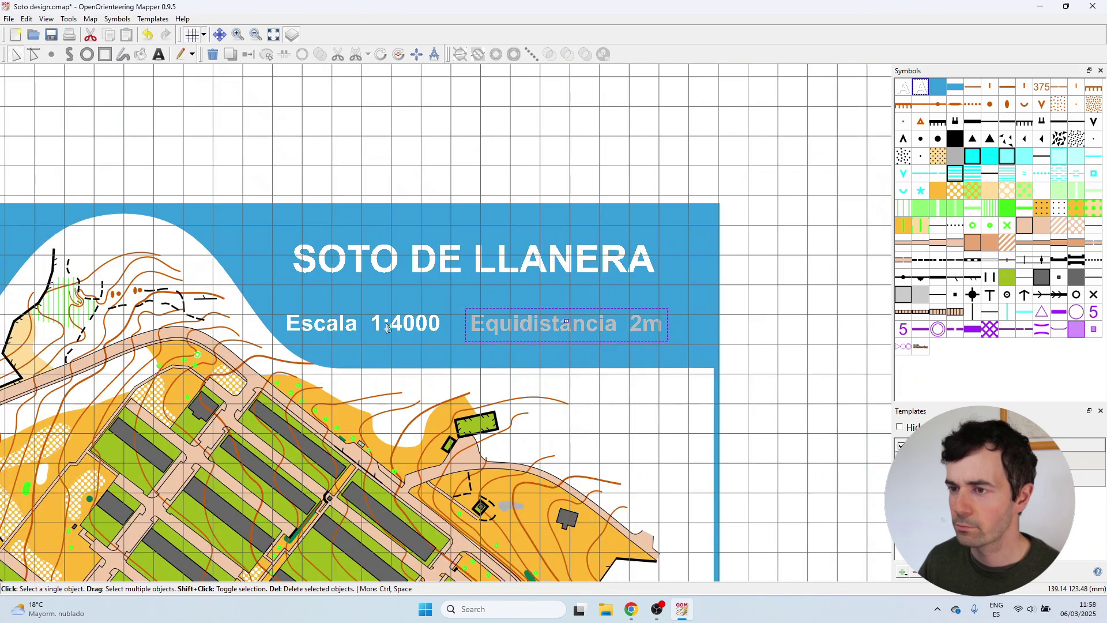
pyautogui.click(387, 327)
pyautogui.press('Escape')
# Protect Map area objects from being selected.
pyautogui.click(940, 88)
pyautogui.rightClick(942, 93)
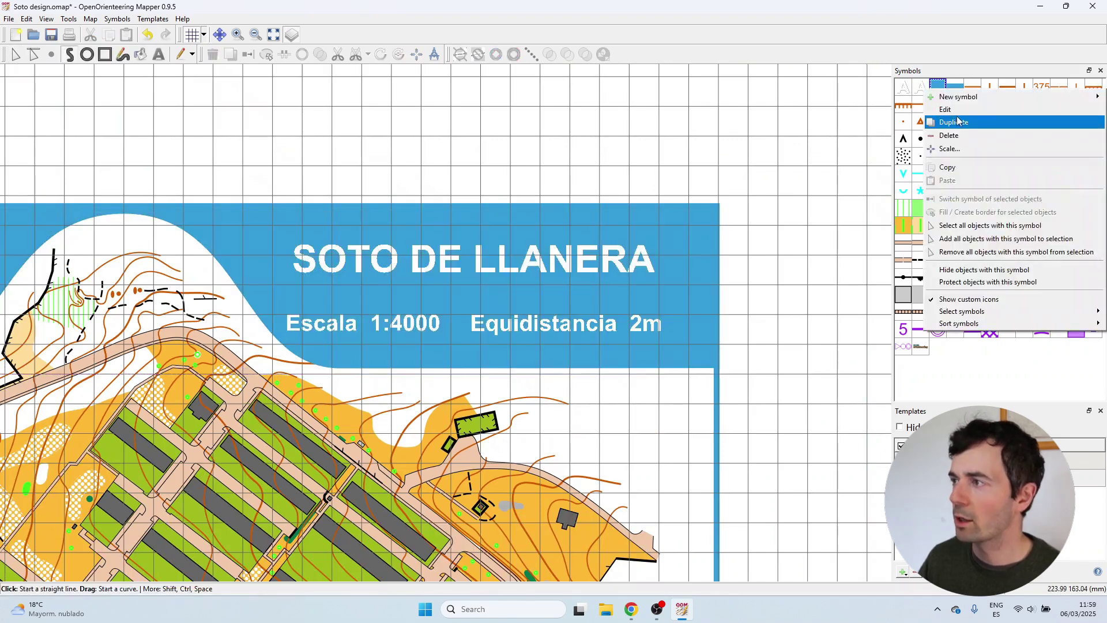
pyautogui.click(984, 283)
# Nudge the Escala and Equidistancia text line slightly up into position.
pyautogui.click(552, 326)
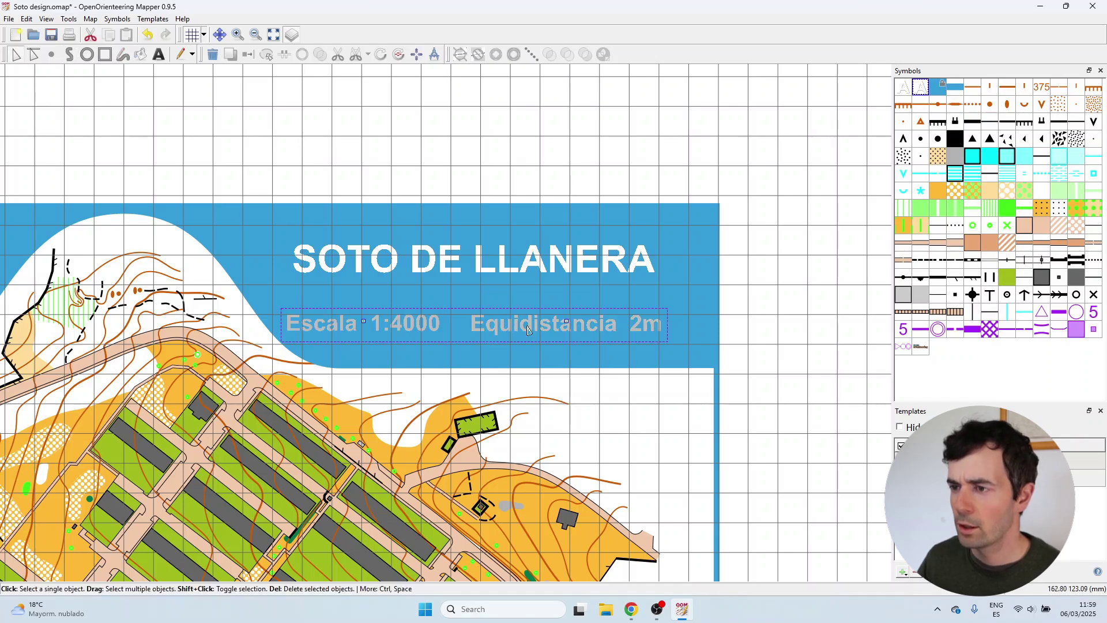
pyautogui.moveTo(565, 326); pyautogui.dragTo(573, 323)
pyautogui.hotkey('ctrl', 'z')
pyautogui.moveTo(502, 310); pyautogui.dragTo(504, 309)
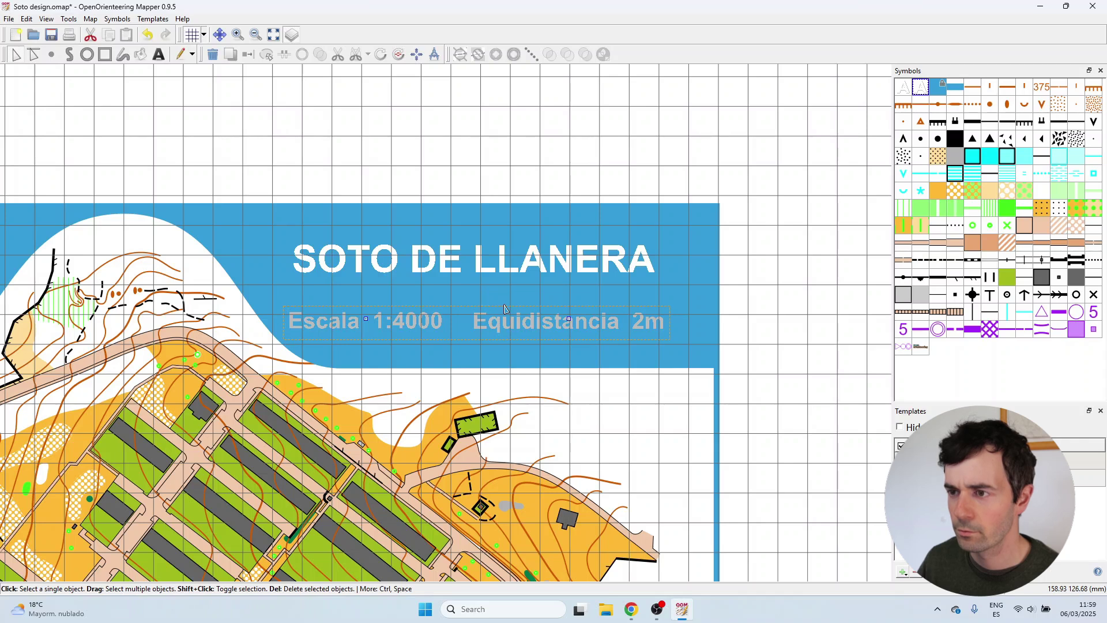
pyautogui.moveTo(505, 308); pyautogui.dragTo(505, 306)
pyautogui.moveTo(505, 307); pyautogui.dragTo(505, 305)
pyautogui.click(505, 162)
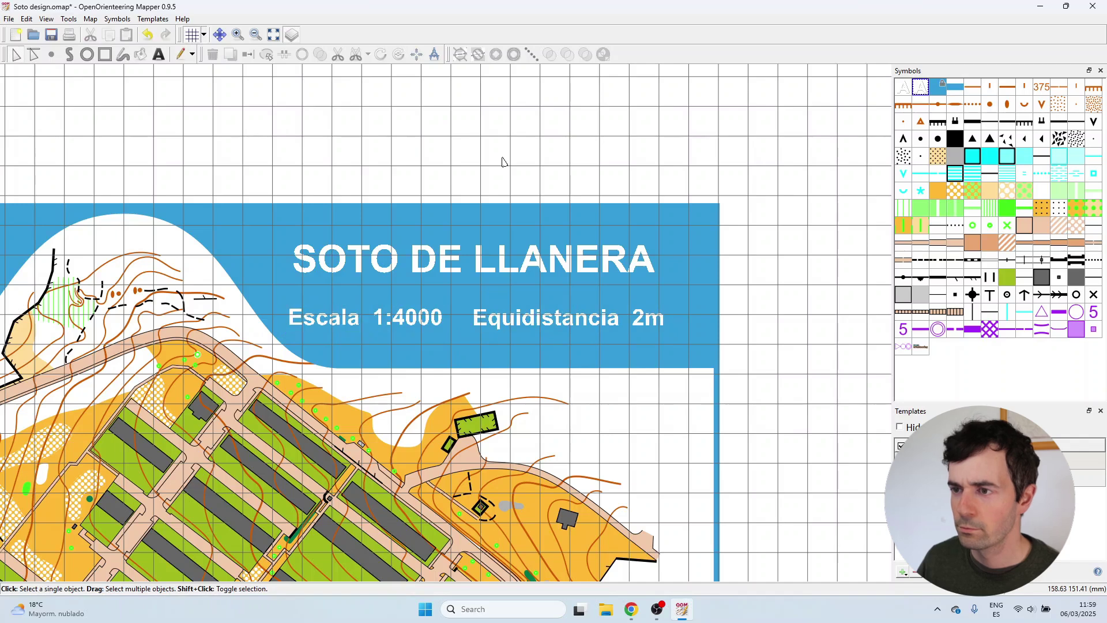
# Hide the map grid and select the Escala 1:4000 text.
pyautogui.scroll(-2, 505, 161)
pyautogui.scroll(1, 739, 229)
pyautogui.scroll(-1, 788, 261)
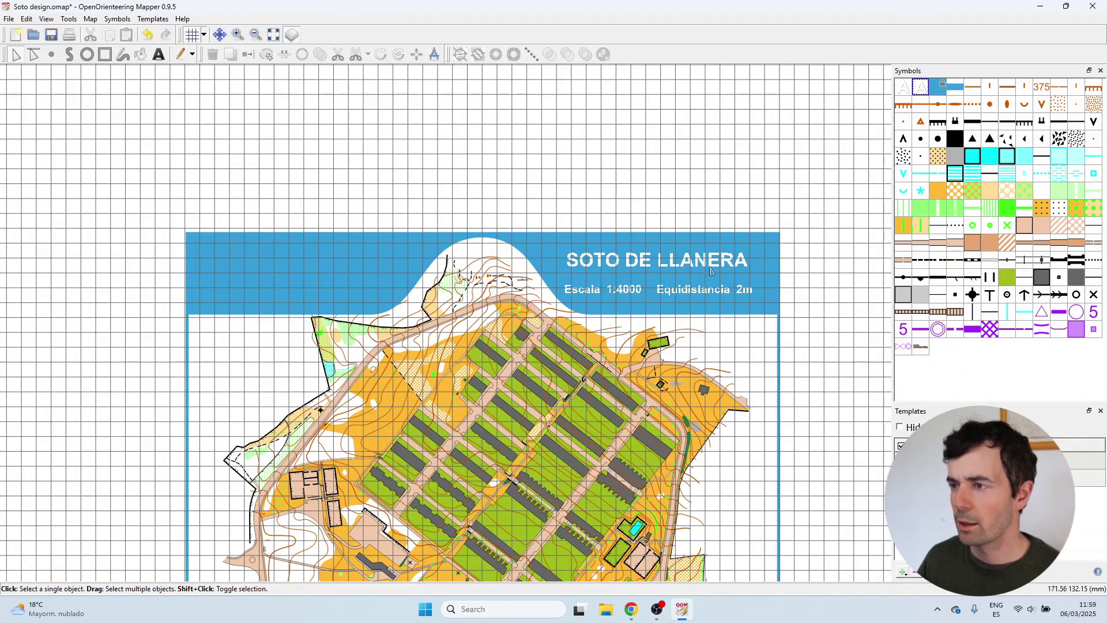
pyautogui.click(192, 34)
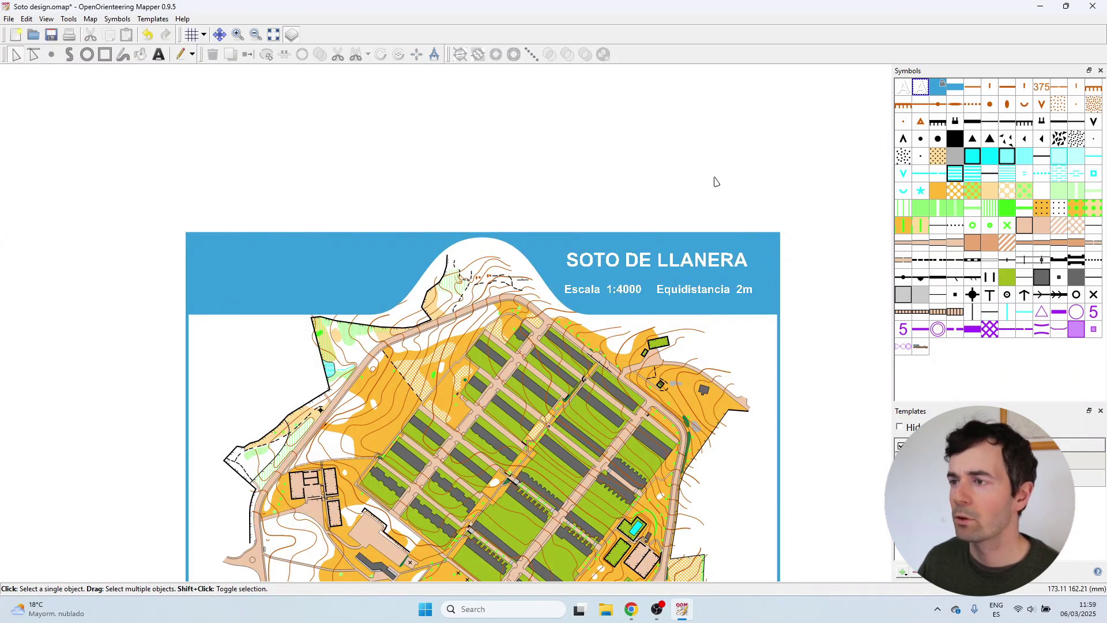
pyautogui.scroll(-1, 715, 182)
pyautogui.scroll(4, 684, 251)
pyautogui.scroll(-3, 682, 312)
pyautogui.scroll(-1, 769, 282)
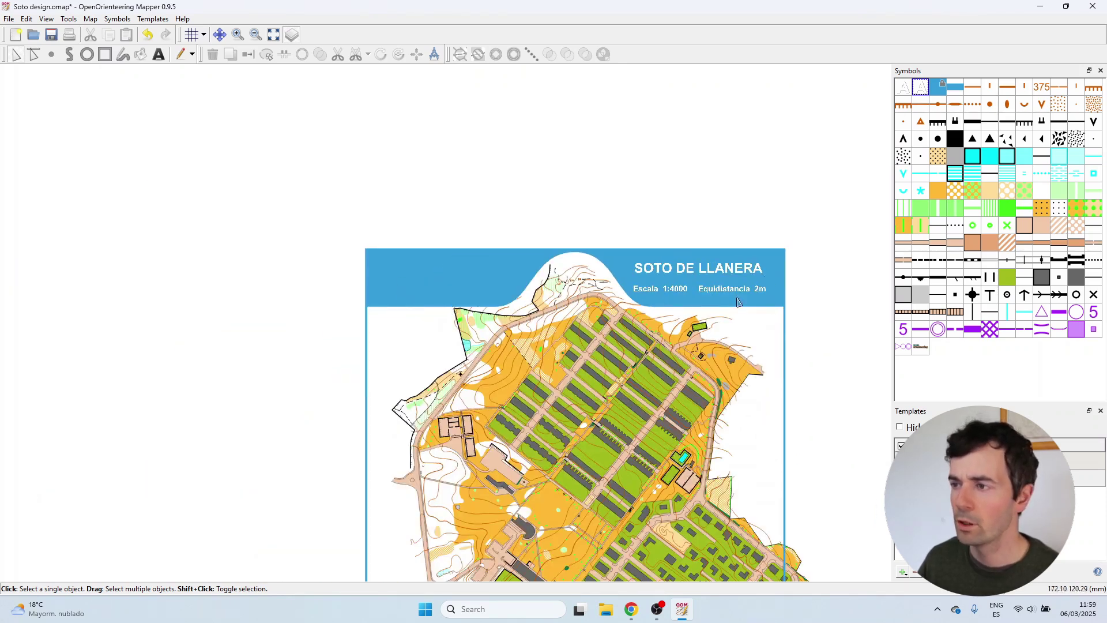
pyautogui.click(680, 288)
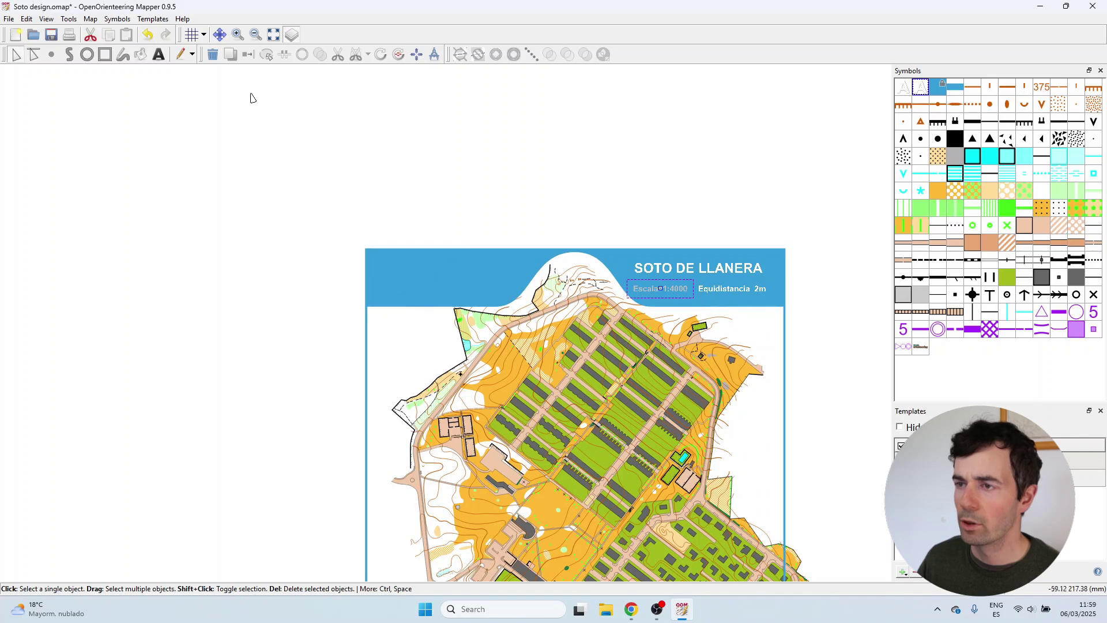
pyautogui.click(159, 54)
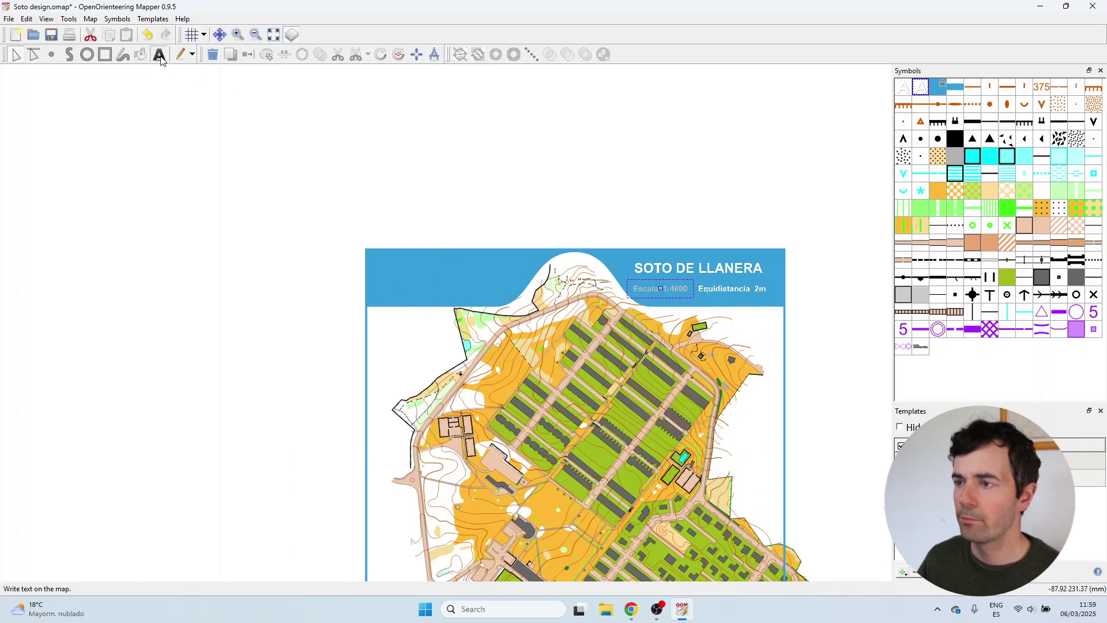
# Start a left-aligned Map text 1 block top-left with 'Cartografia:' and the mapper's name and handle.
pyautogui.click(919, 93)
pyautogui.scroll(2, 380, 271)
pyautogui.click(372, 243)
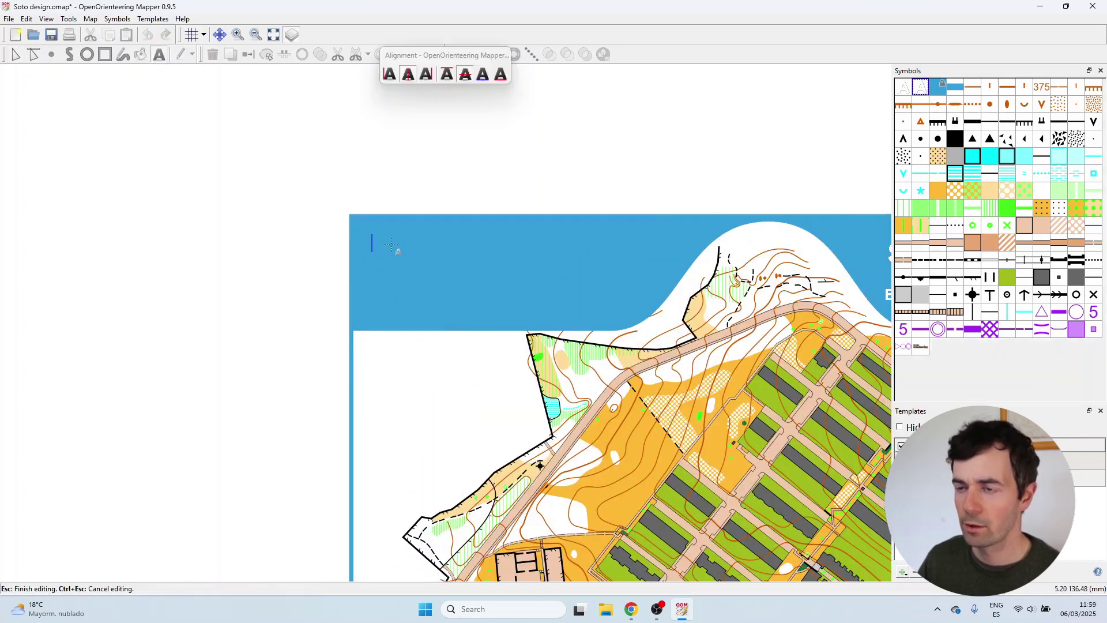
pyautogui.write('Ca')
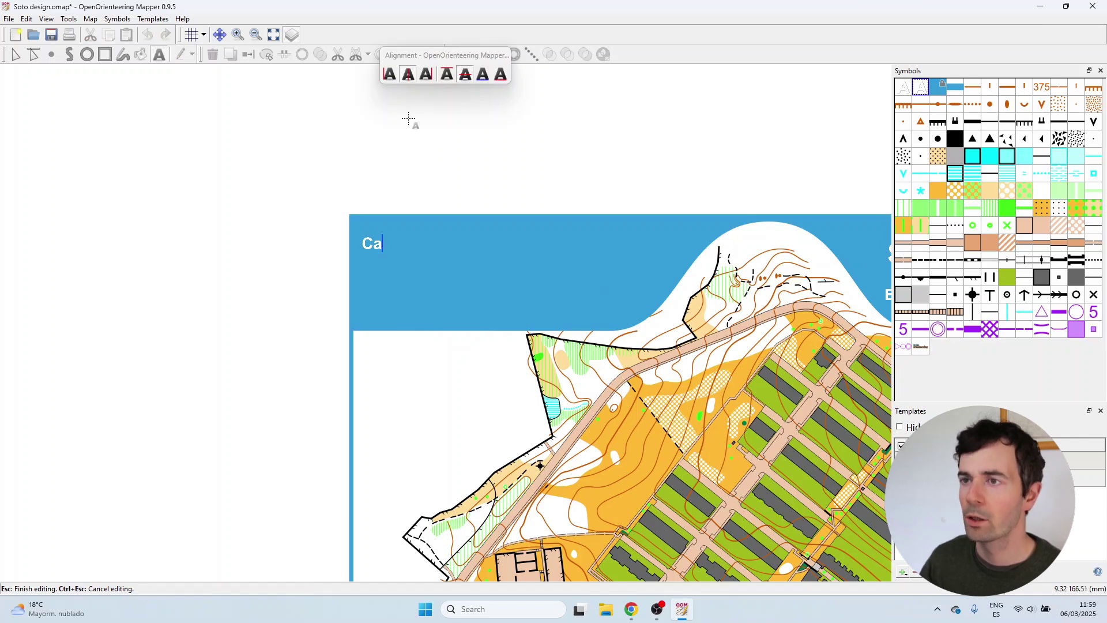
pyautogui.click(390, 75)
pyautogui.write('rtografia')
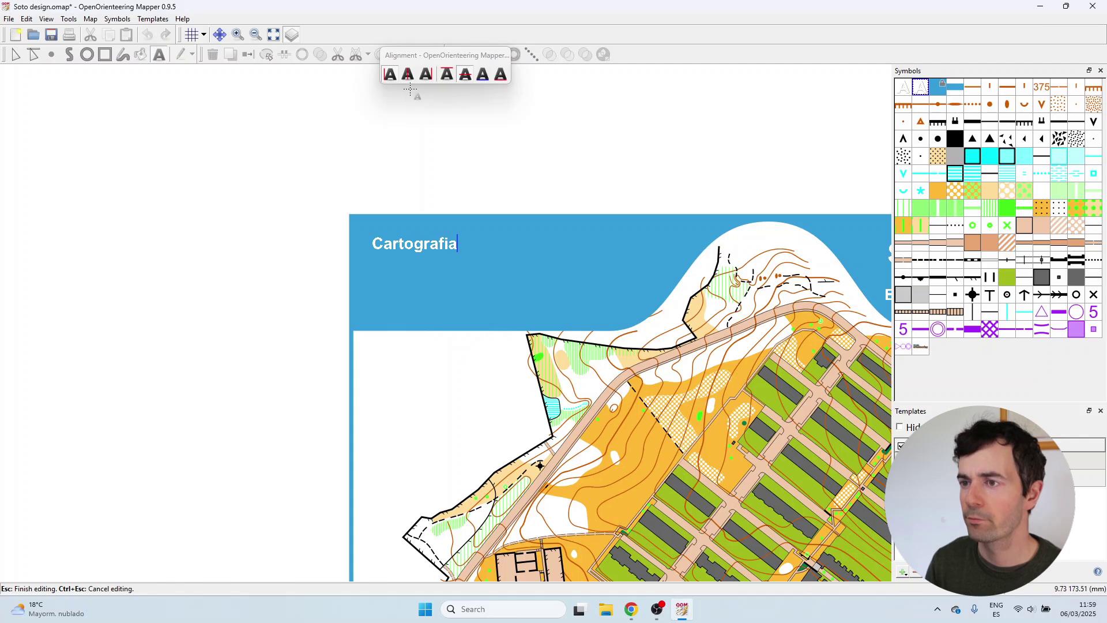
pyautogui.write(':')
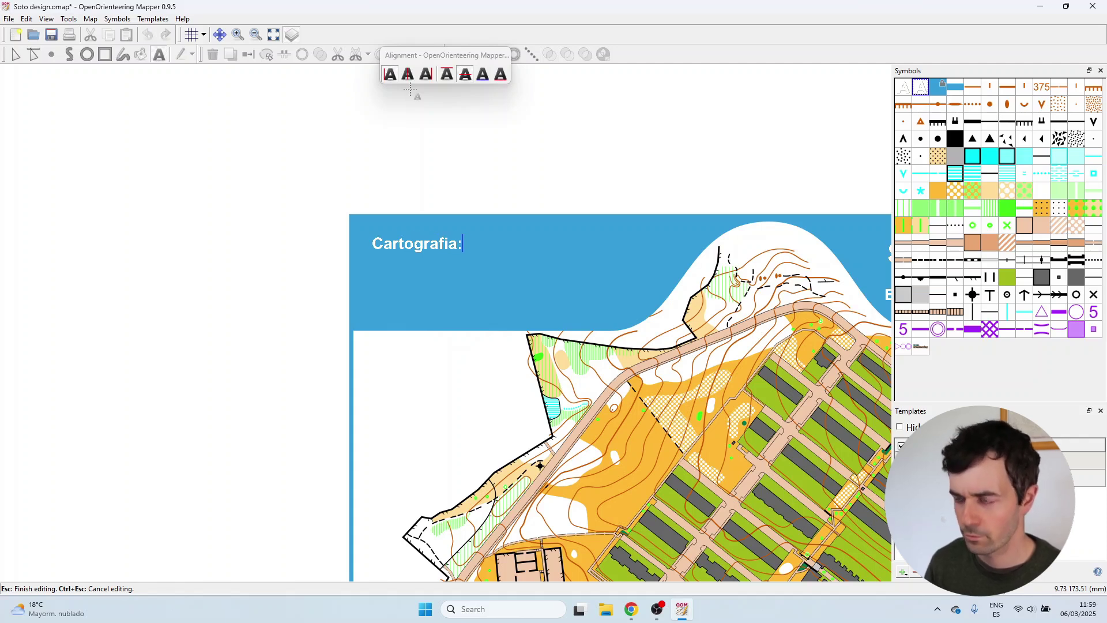
pyautogui.press('Return')
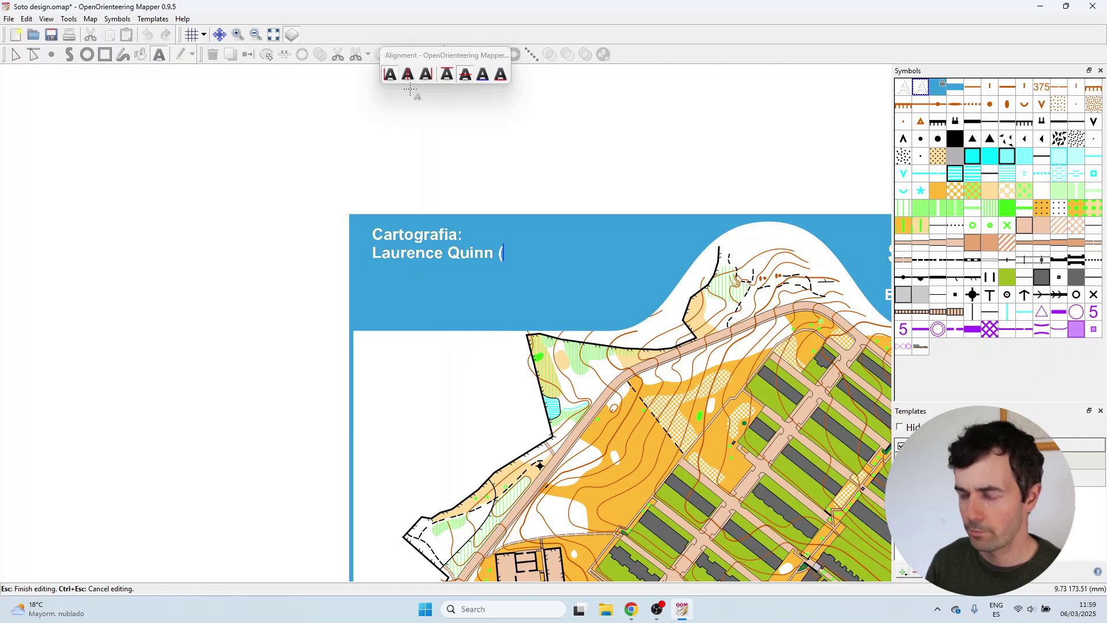
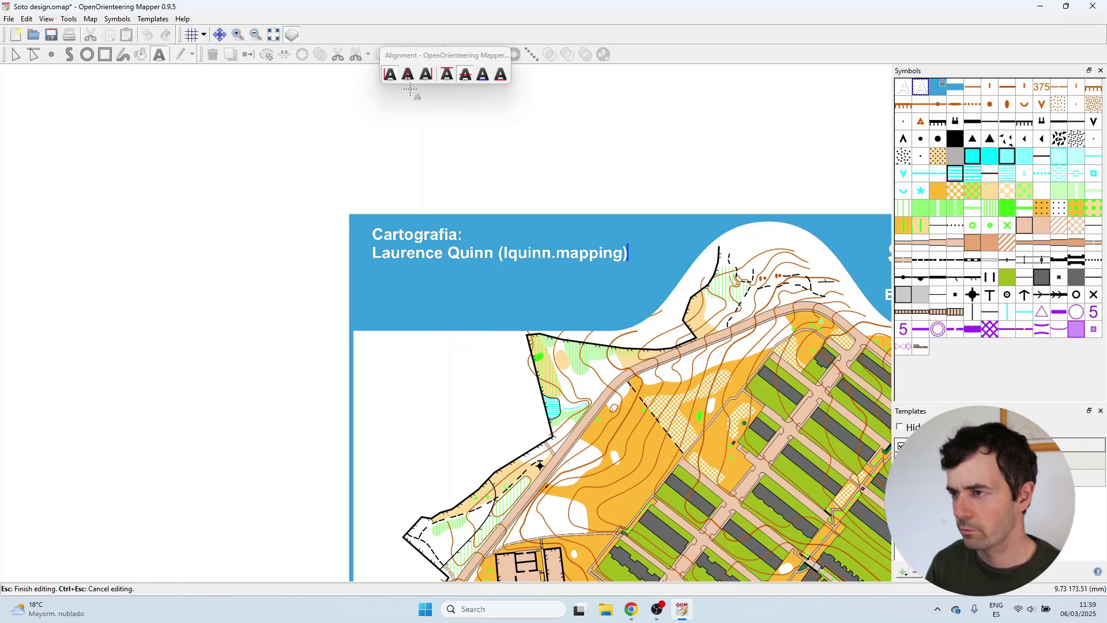
pyautogui.press('Return')
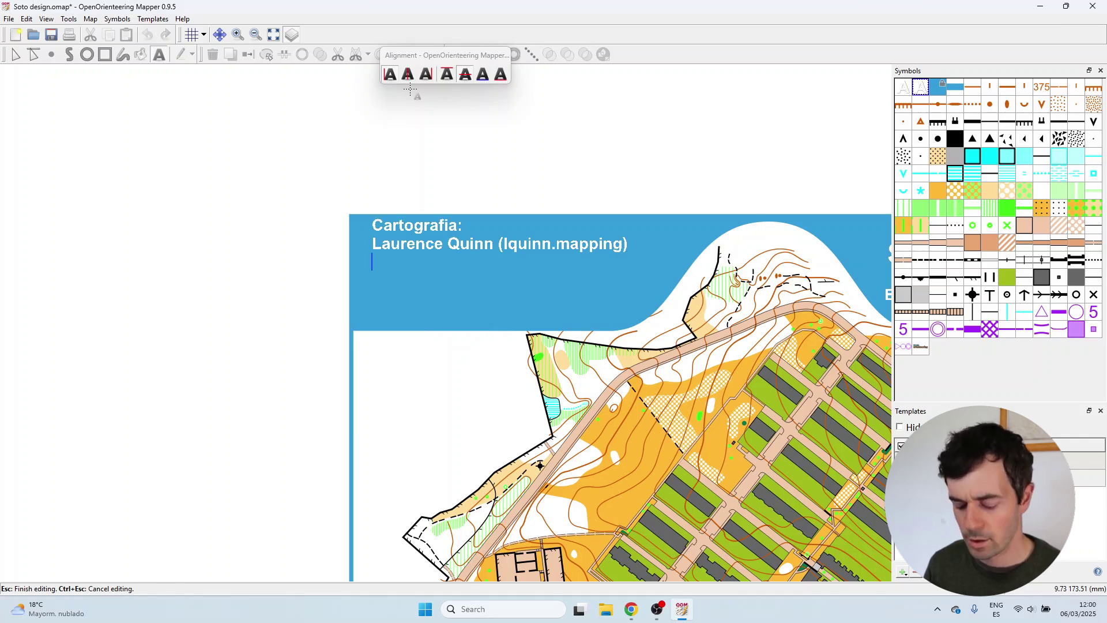
# Add the lines 'Febrero 2025' and the registration code to the credits.
pyautogui.write('Febru')
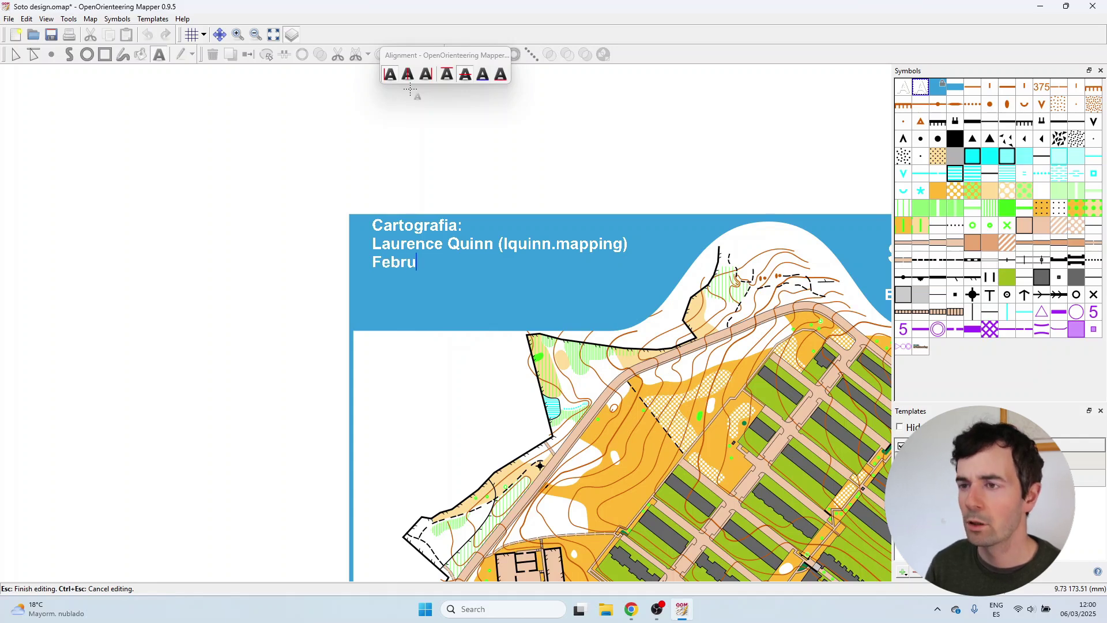
pyautogui.press('BackSpace')
pyautogui.write('ero 2025')
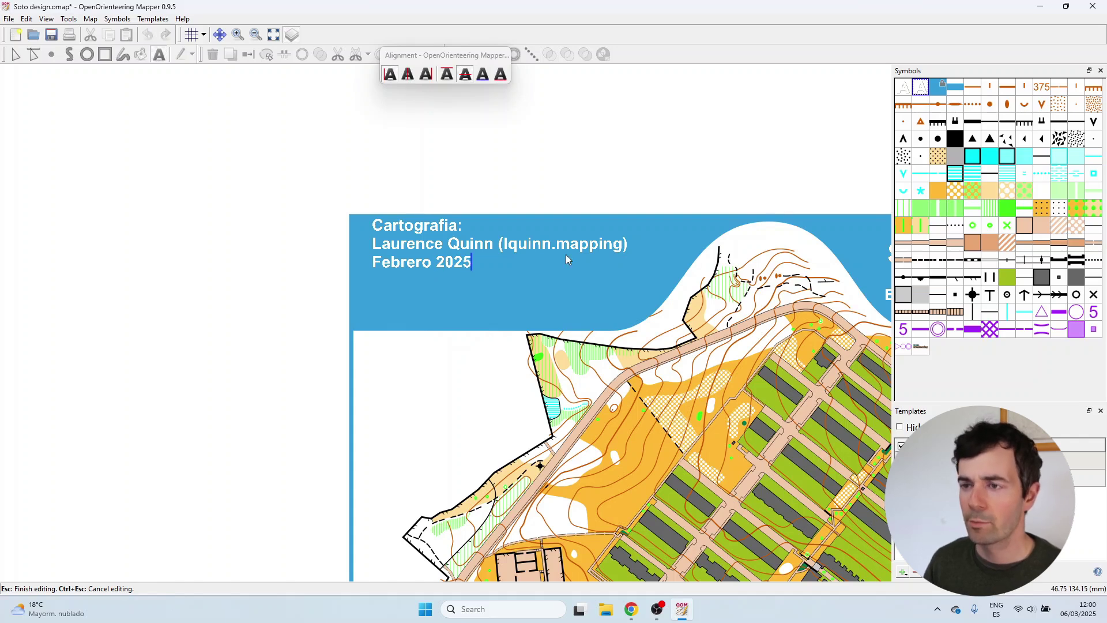
pyautogui.press('Return')
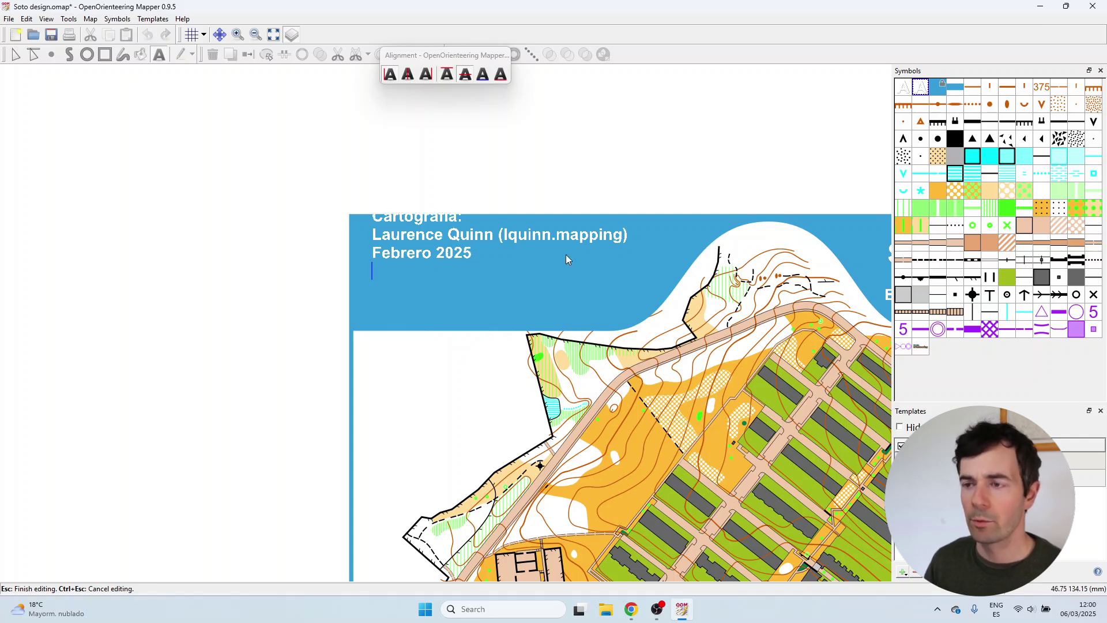
pyautogui.write('AS-3127-22')
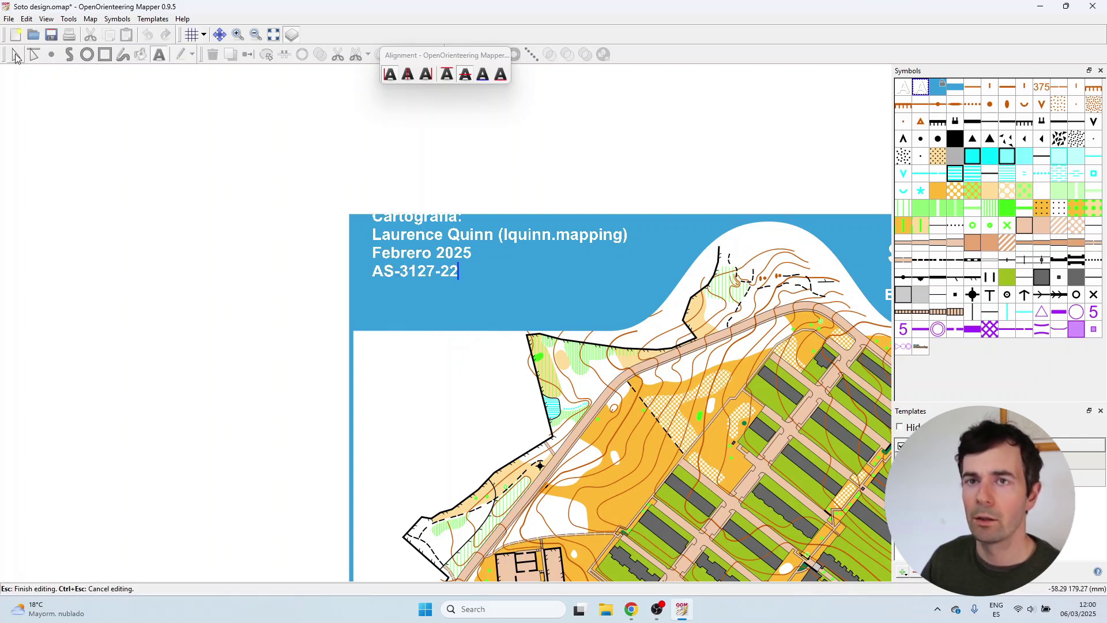
pyautogui.click(17, 55)
# Reopen the credits text to check it, then end text editing with Esc.
pyautogui.doubleClick(393, 282)
pyautogui.moveTo(394, 274); pyautogui.dragTo(457, 298)
pyautogui.click(390, 253)
pyautogui.click(298, 232)
pyautogui.doubleClick(375, 297)
pyautogui.click(457, 297)
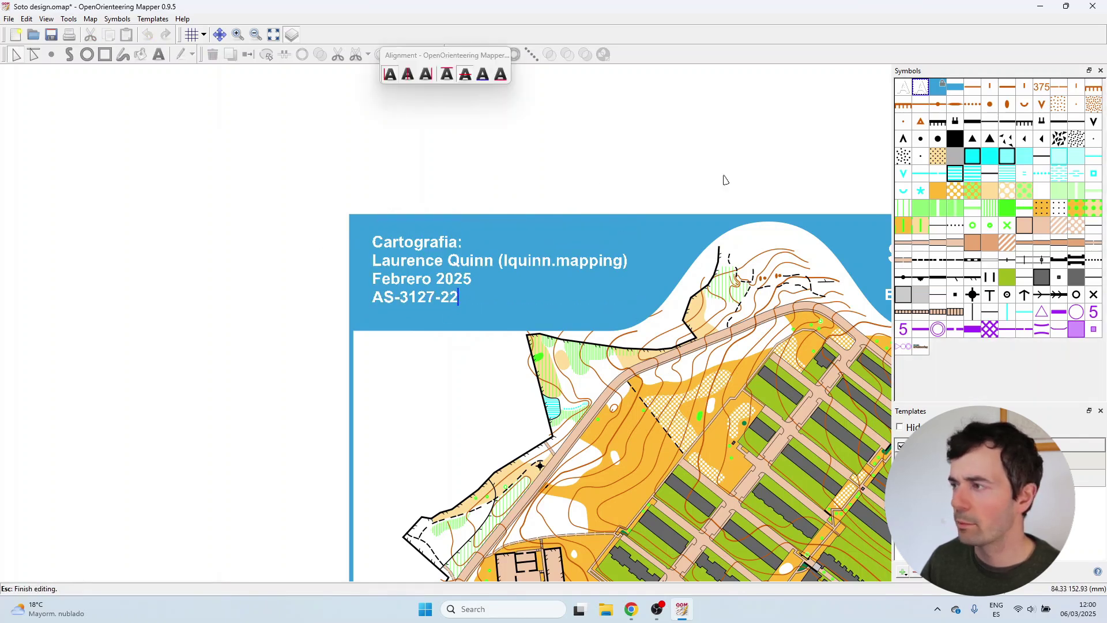
pyautogui.press('Escape')
pyautogui.scroll(-2, 198, 259)
# Duplicate the text symbol and assign the copy to the credits text.
pyautogui.scroll(1, 308, 270)
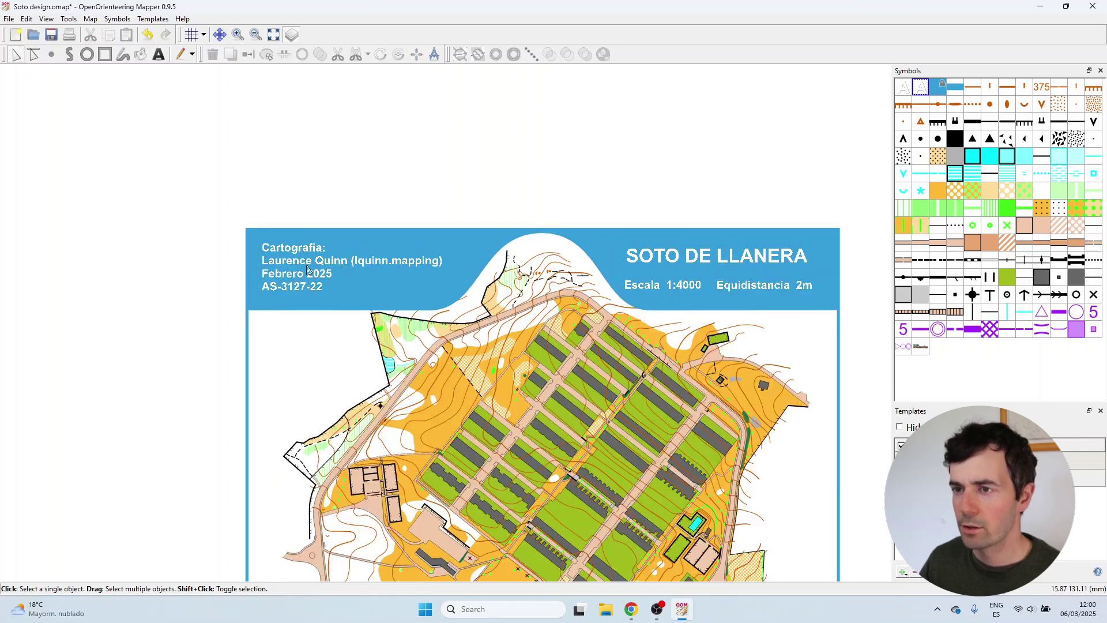
pyautogui.scroll(-1, 308, 269)
pyautogui.rightClick(921, 88)
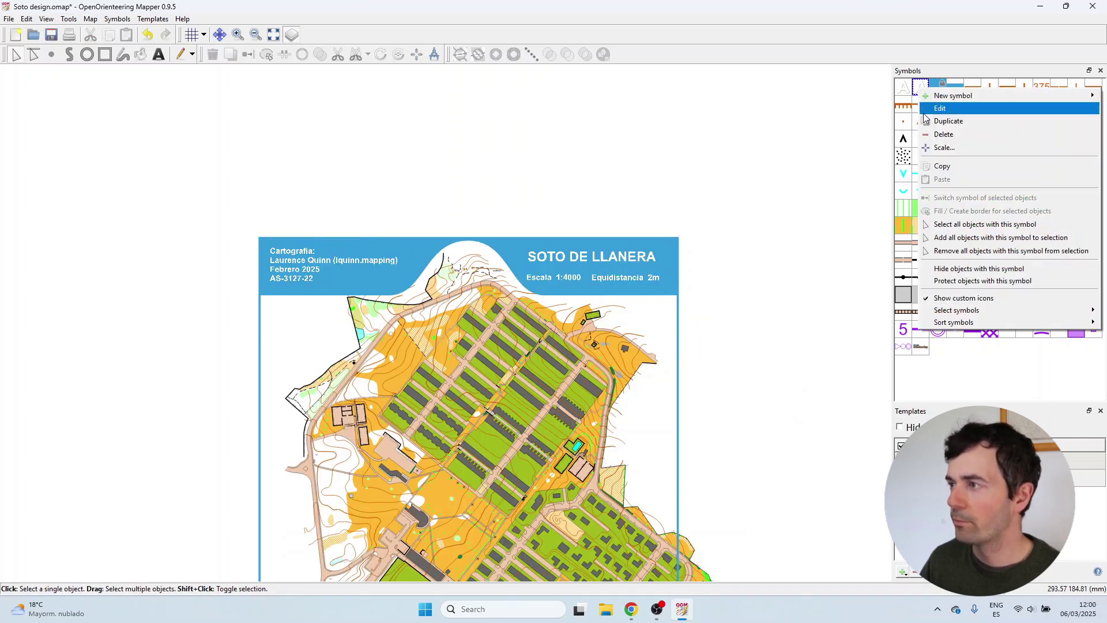
pyautogui.click(927, 121)
pyautogui.rightClick(945, 91)
pyautogui.click(955, 107)
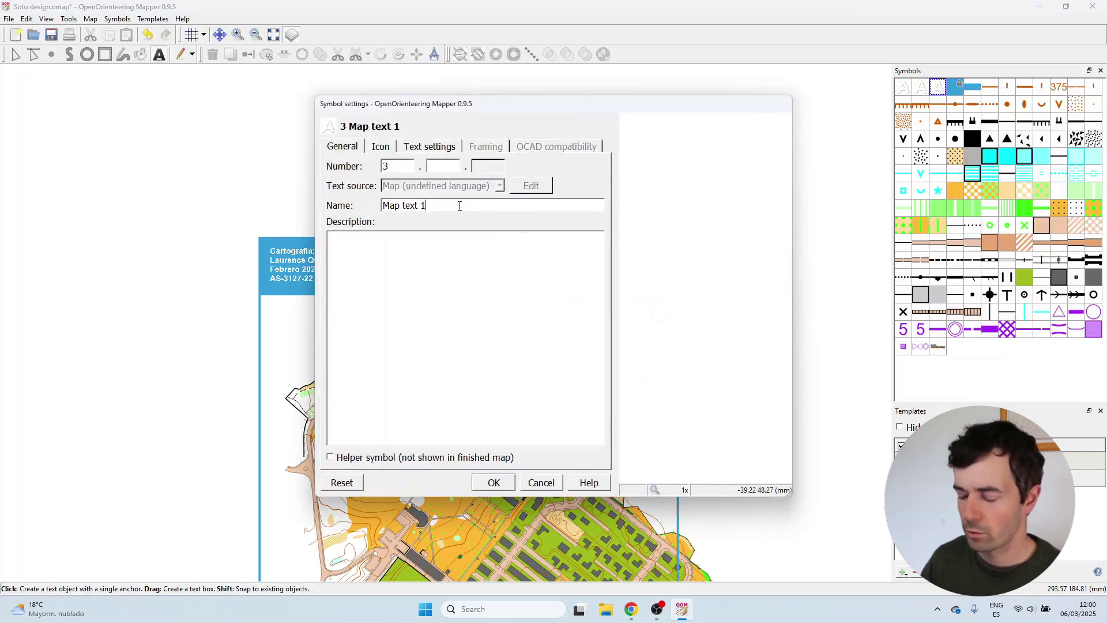
pyautogui.press('Return')
pyautogui.click(295, 266)
pyautogui.click(939, 87)
pyautogui.click(245, 59)
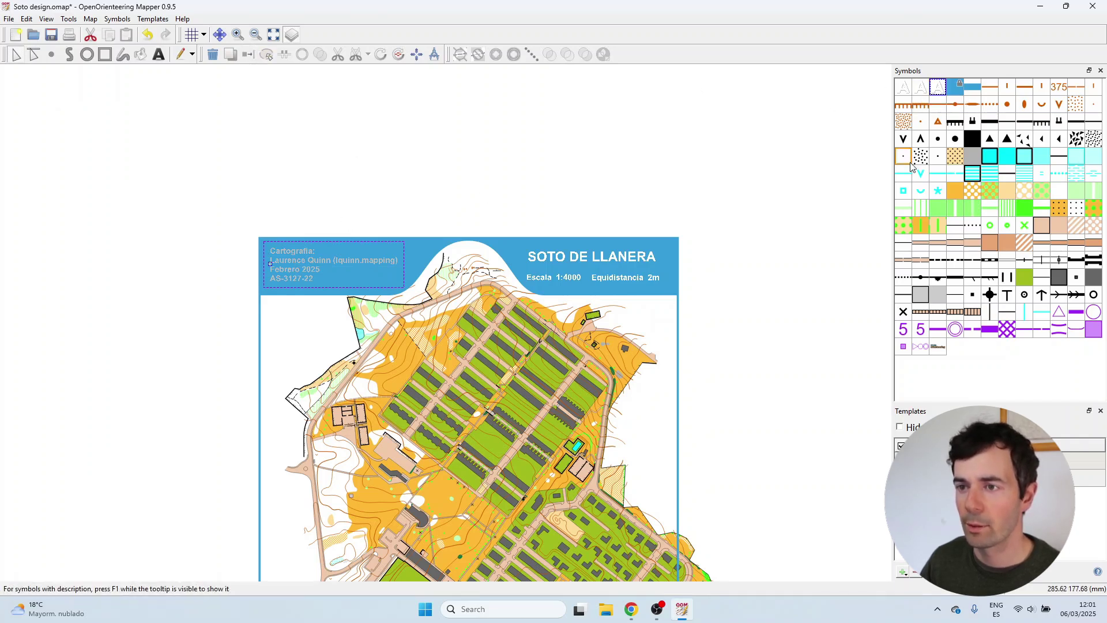
# Scale the new credits symbol to 65% and drag the credits block up-left.
pyautogui.rightClick(938, 92)
pyautogui.click(948, 151)
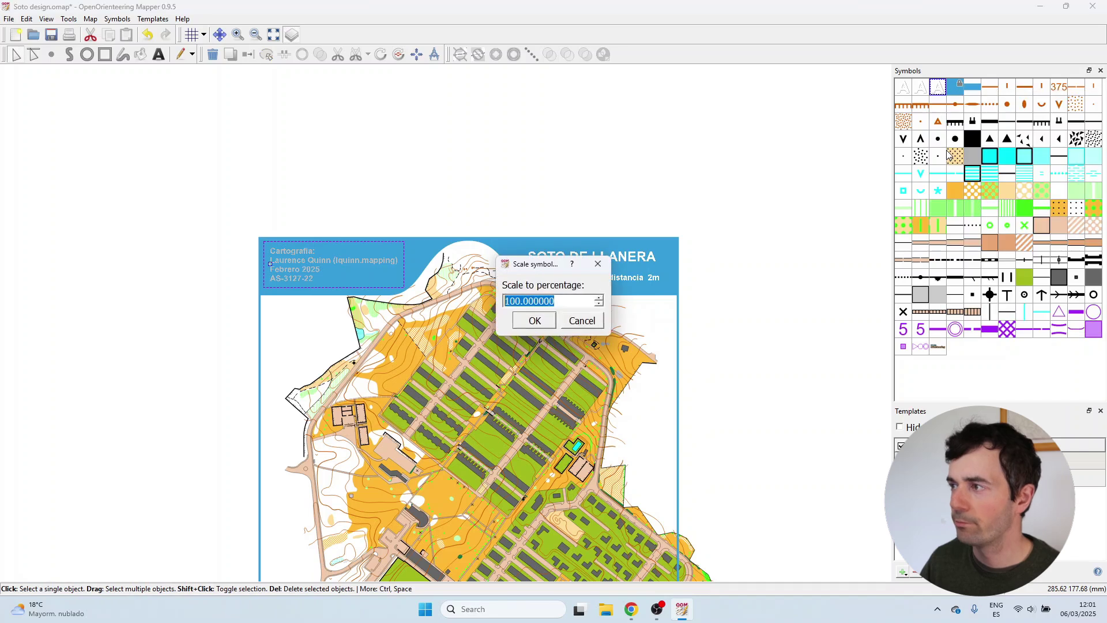
pyautogui.write('65')
pyautogui.press('Return')
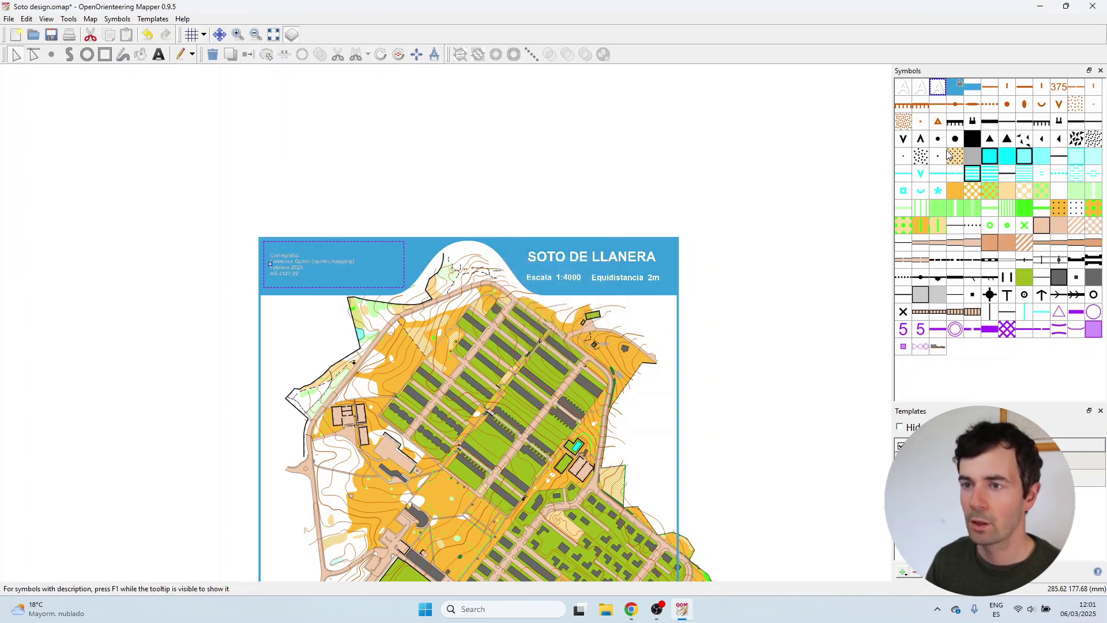
pyautogui.scroll(3, 287, 261)
pyautogui.click(246, 277)
pyautogui.moveTo(247, 277); pyautogui.dragTo(236, 257)
pyautogui.click(276, 173)
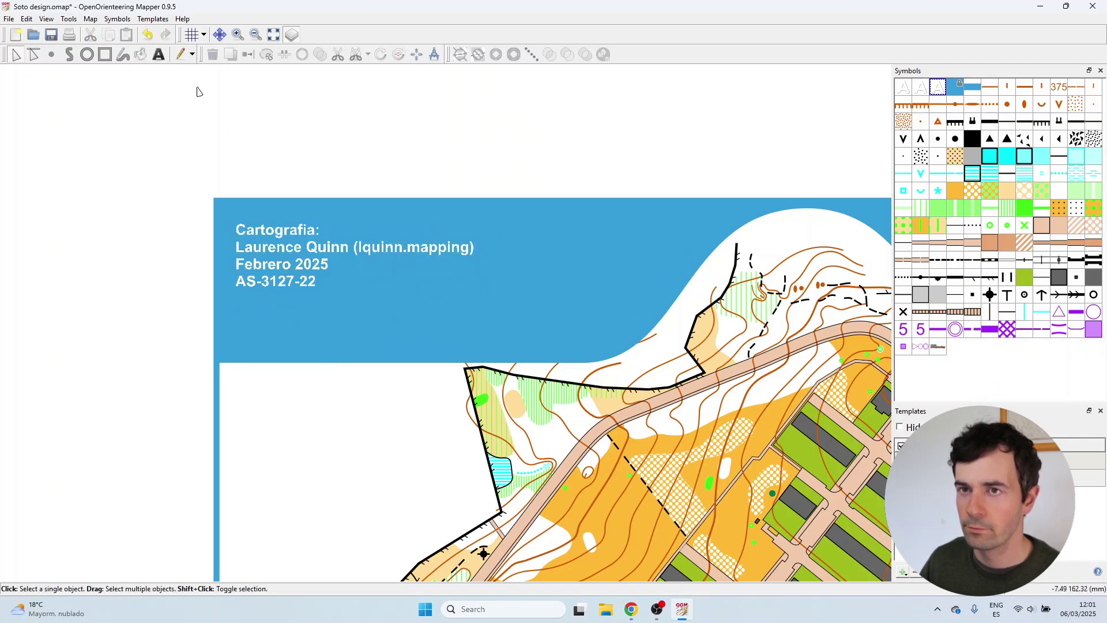
pyautogui.scroll(-8, 459, 233)
pyautogui.scroll(3, 554, 385)
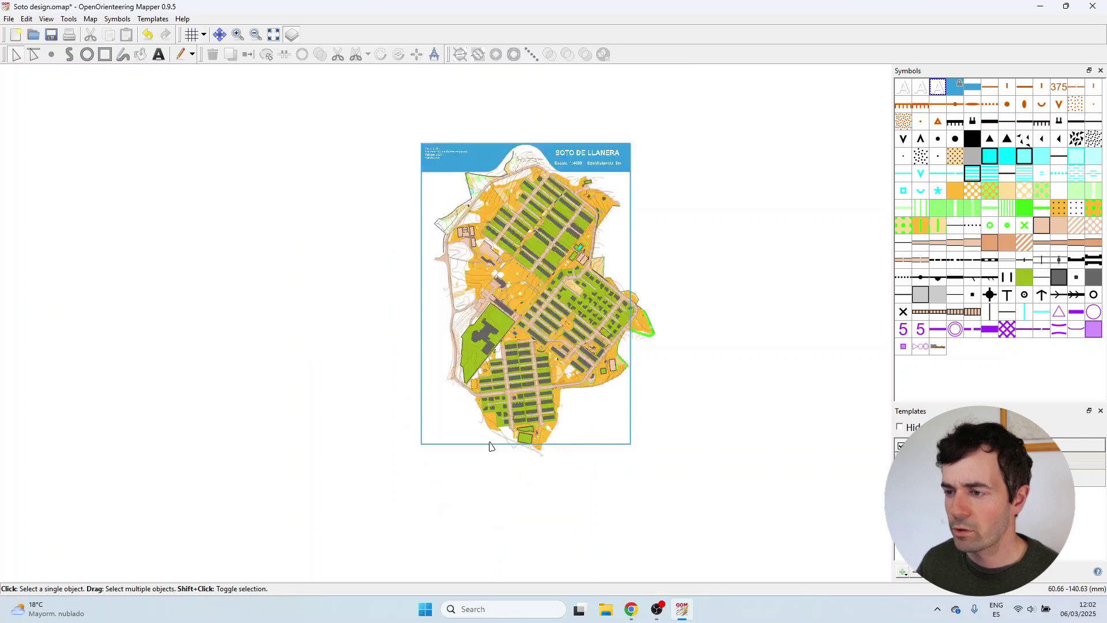
pyautogui.scroll(2, 445, 430)
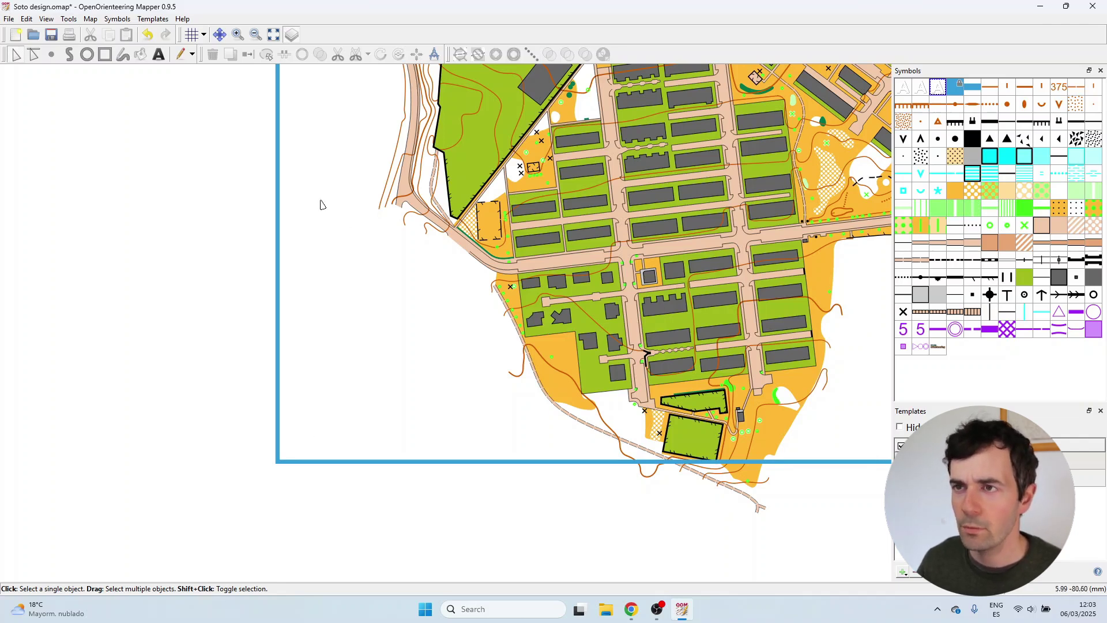
# Show the grid with 15 mm horizontal and vertical spacing.
pyautogui.click(206, 40)
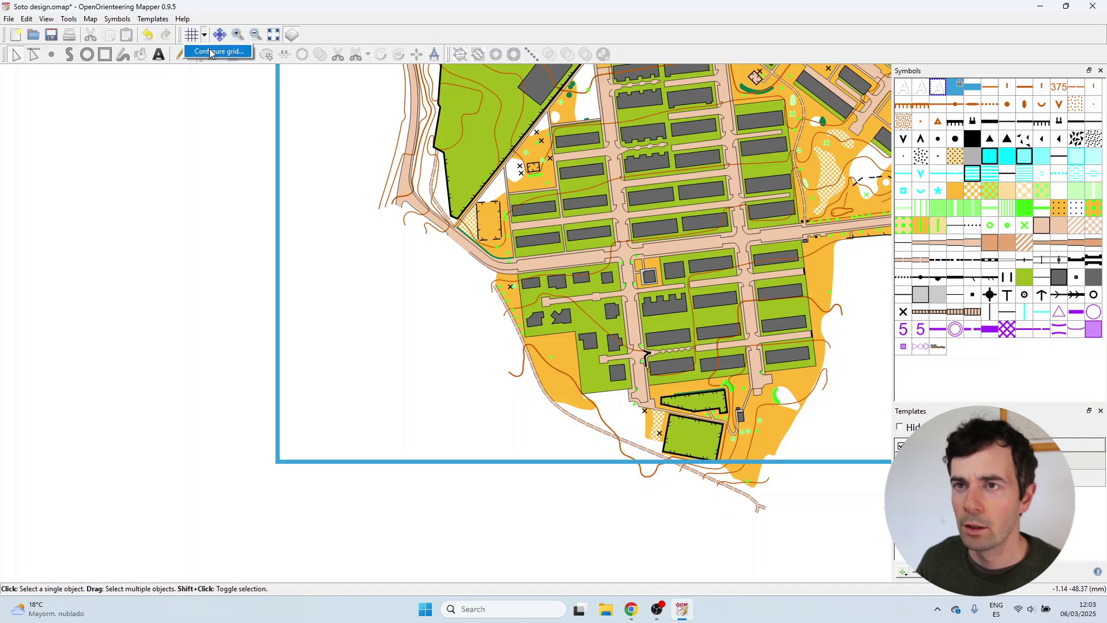
pyautogui.click(228, 47)
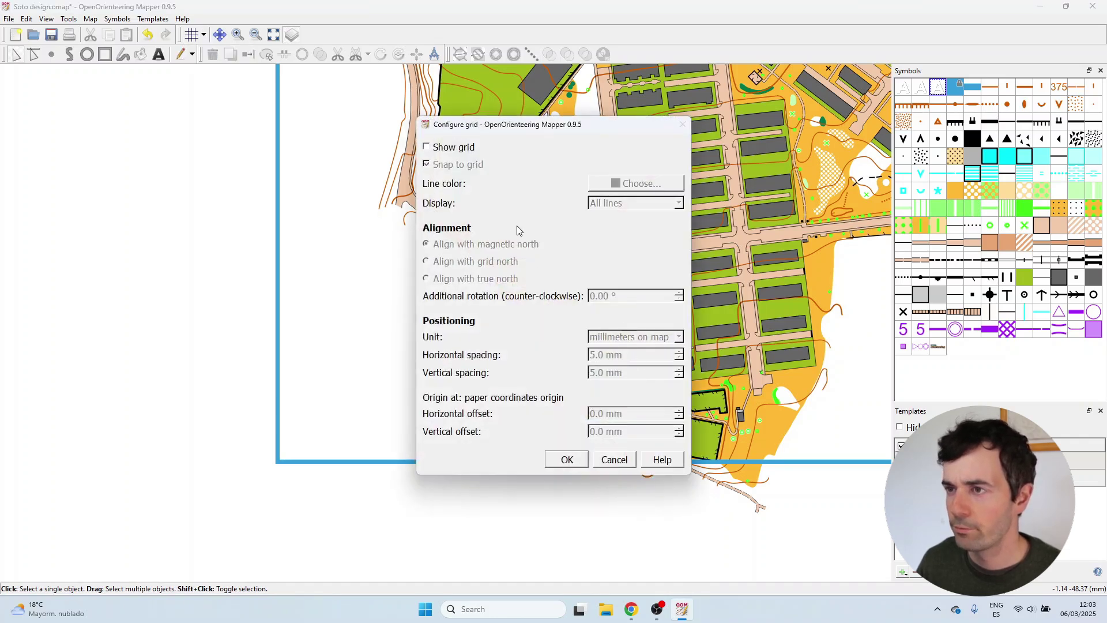
pyautogui.click(466, 150)
pyautogui.doubleClick(622, 355)
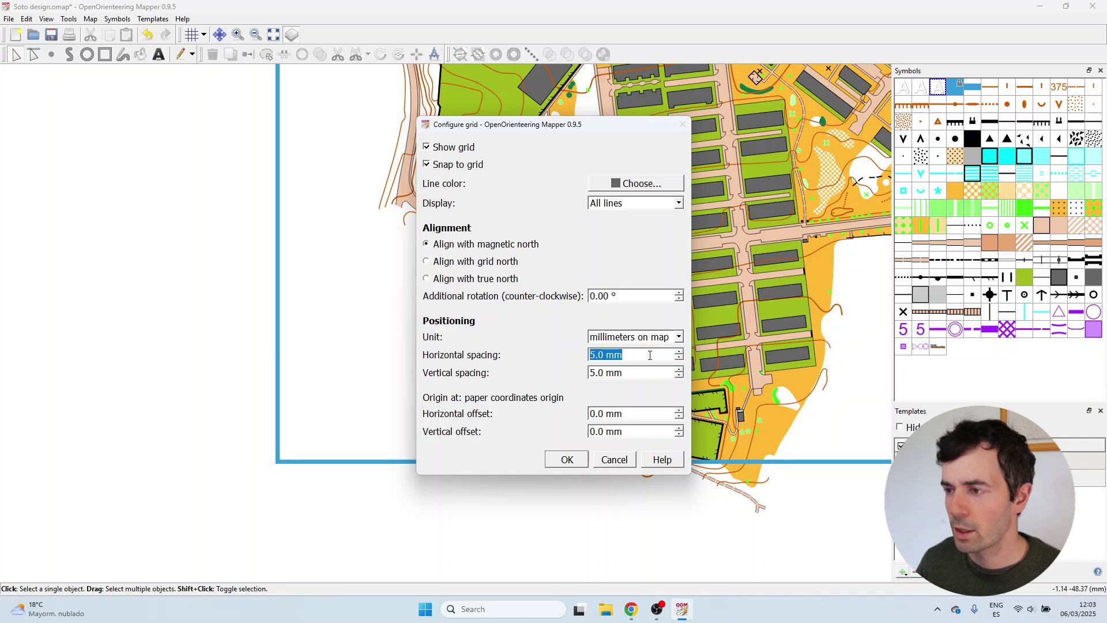
pyautogui.write('15')
pyautogui.moveTo(630, 376); pyautogui.dragTo(579, 373)
pyautogui.write('15')
pyautogui.click(629, 358)
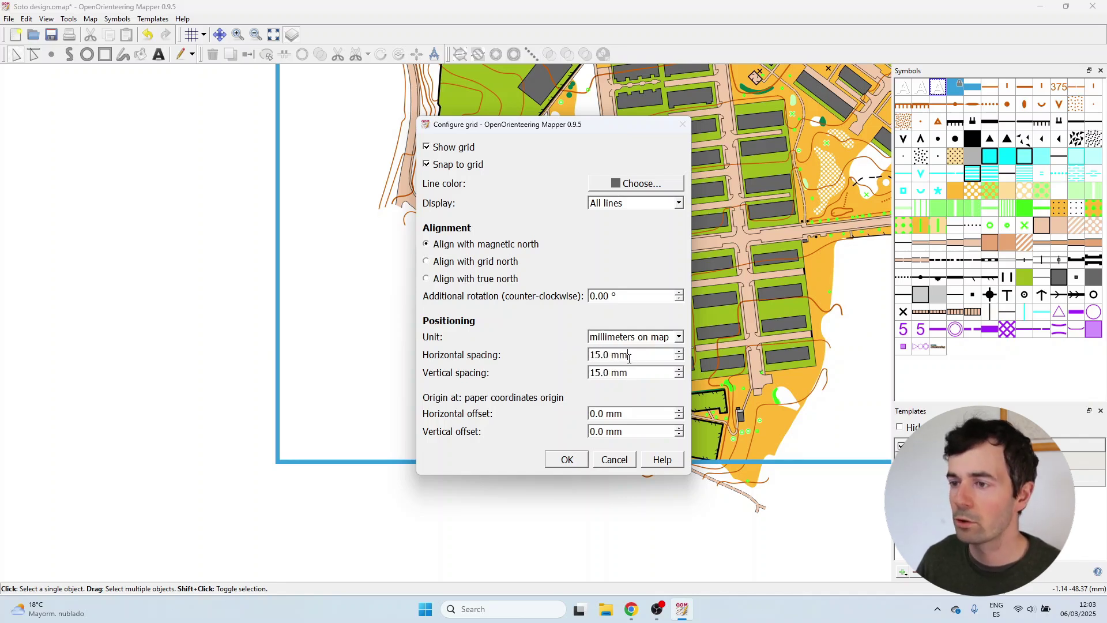
pyautogui.click(567, 459)
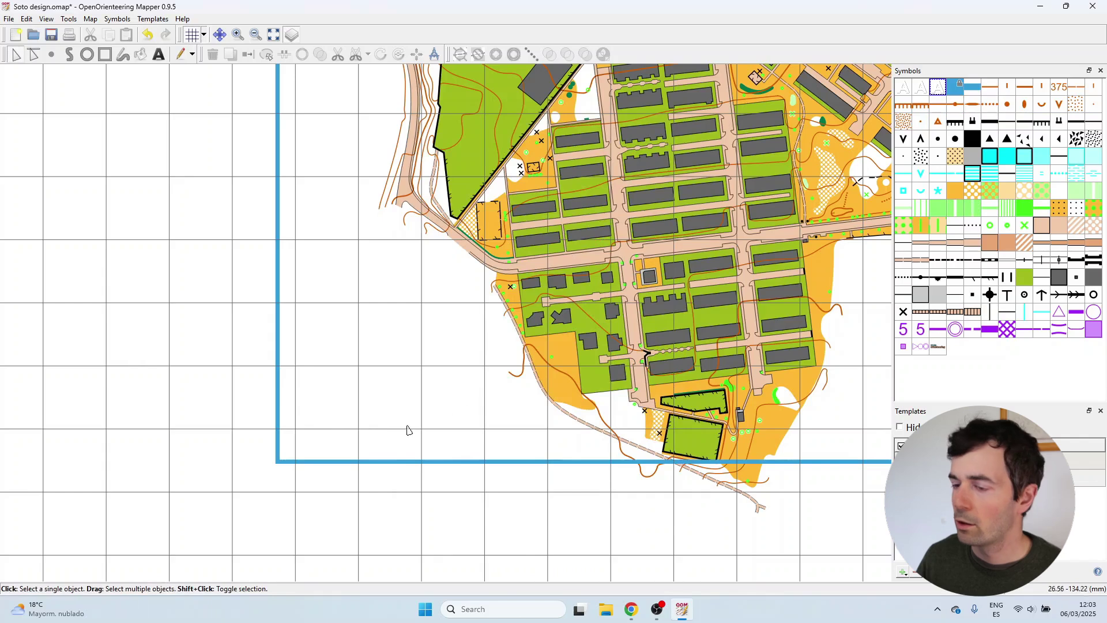
# Duplicate the Map border symbol and rename the copy to 'Map line', leaving its scale unchanged.
pyautogui.scroll(2, 375, 415)
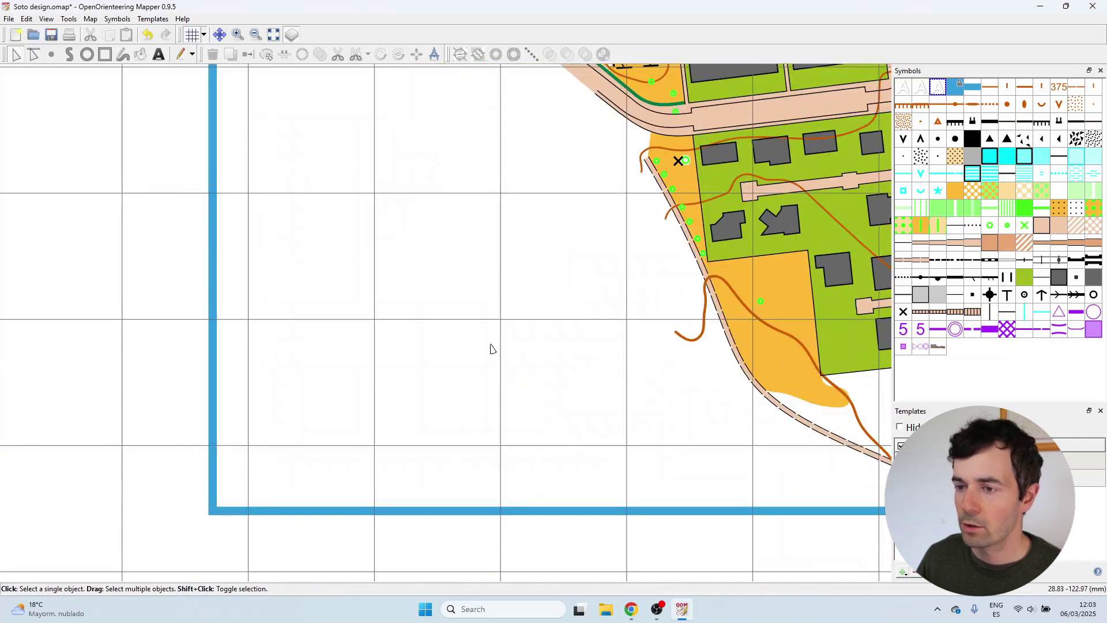
pyautogui.click(972, 87)
pyautogui.rightClick(973, 88)
pyautogui.click(975, 122)
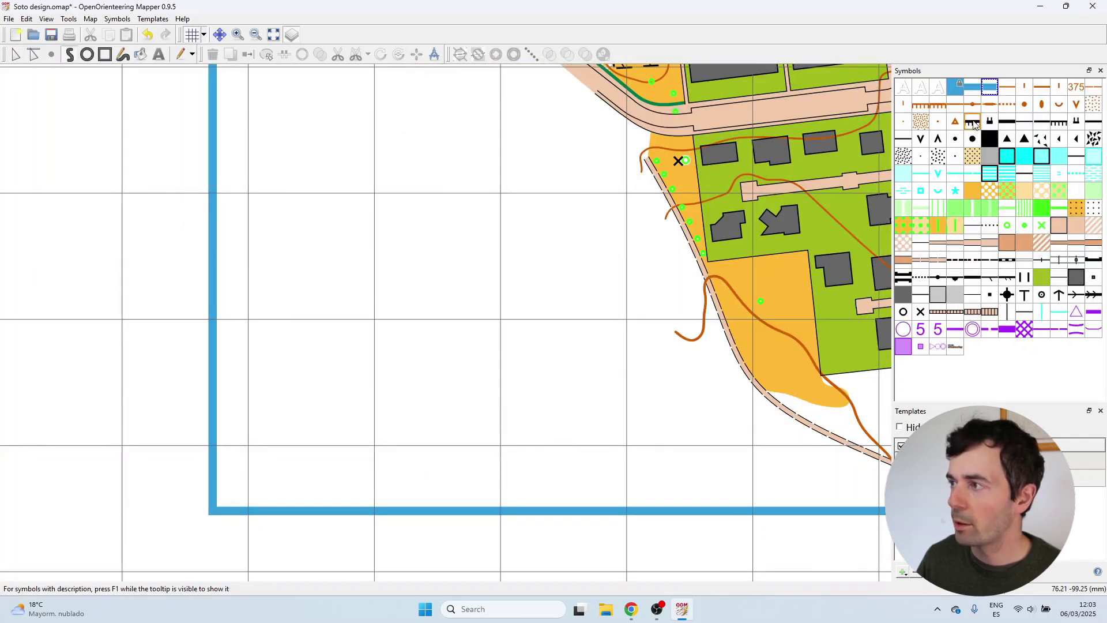
pyautogui.rightClick(989, 87)
pyautogui.click(994, 106)
pyautogui.moveTo(345, 218); pyautogui.dragTo(411, 218)
pyautogui.write('line')
pyautogui.press('Return')
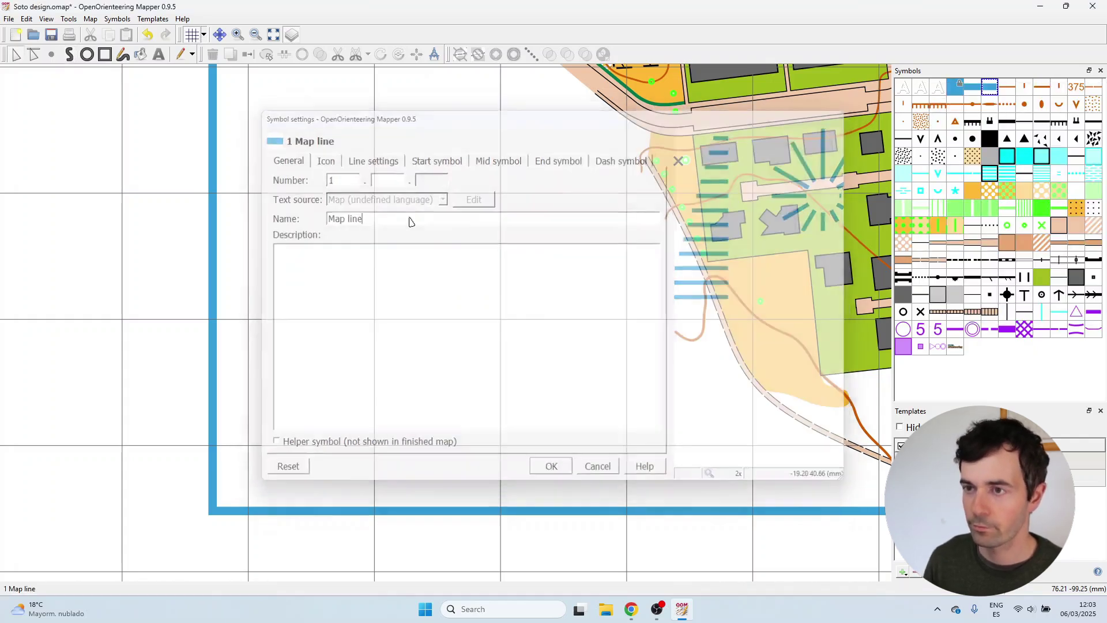
pyautogui.rightClick(989, 85)
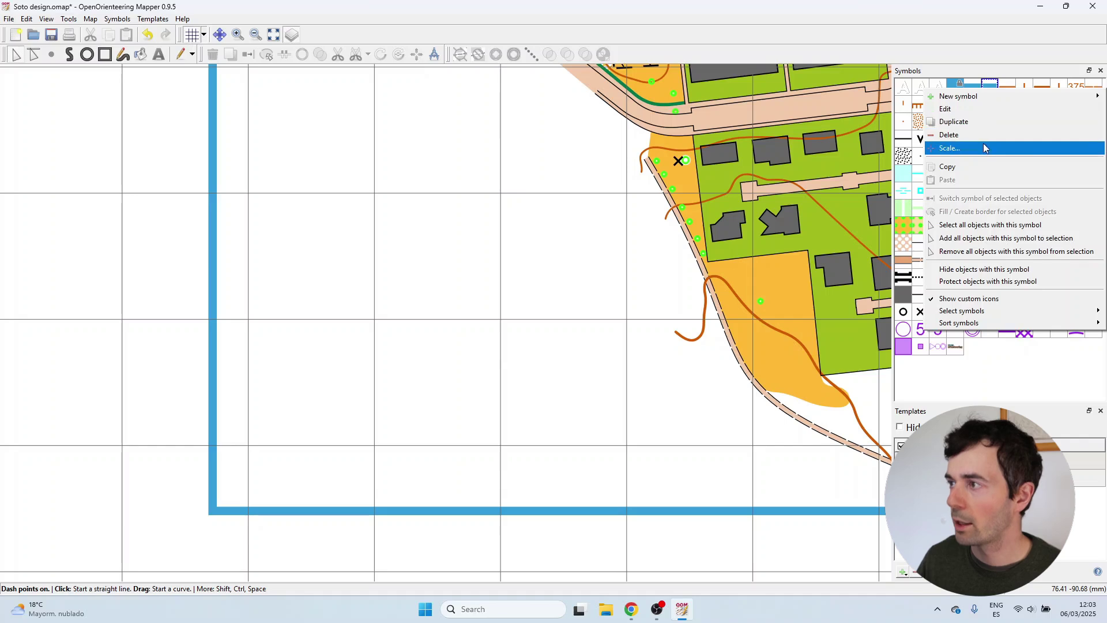
pyautogui.click(984, 144)
pyautogui.press('Escape')
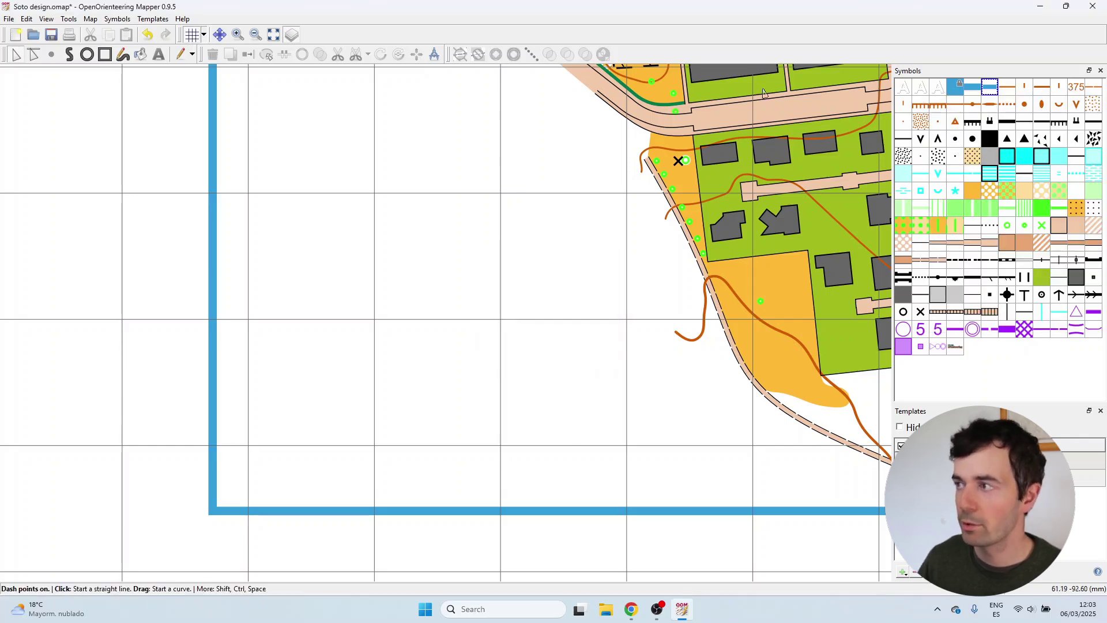
# Draw a blue rectangle inside the frame's lower-left corner with the Rectangle tool.
pyautogui.click(105, 54)
pyautogui.scroll(3, 265, 324)
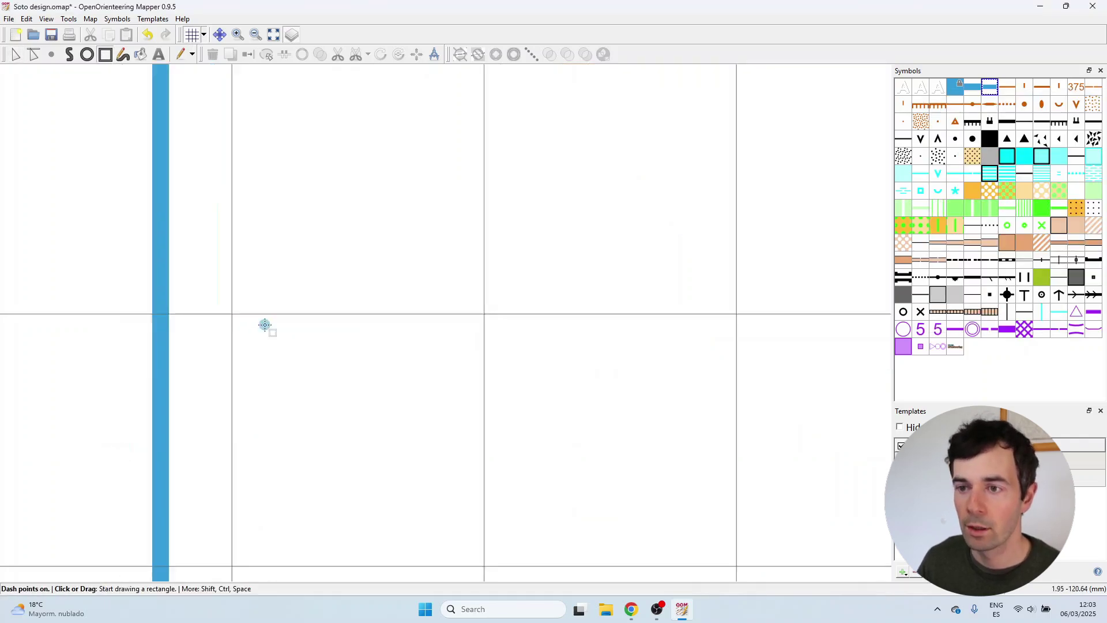
pyautogui.click(231, 321)
pyautogui.click(545, 318)
pyautogui.scroll(-3, 542, 430)
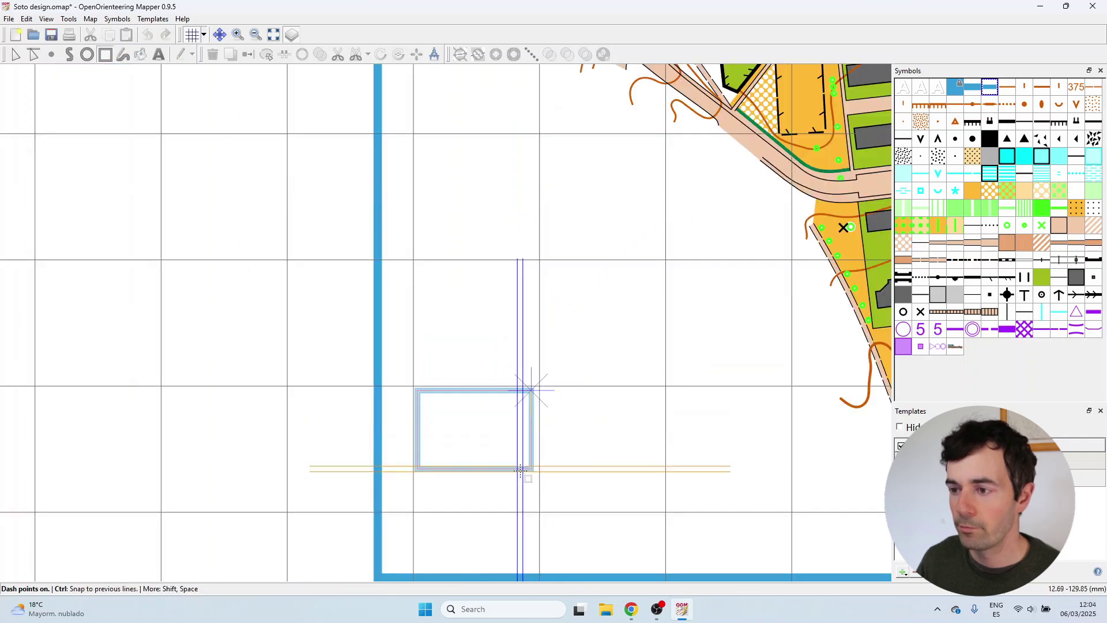
pyautogui.click(531, 508)
# Snap the rectangle's left, right and bottom edges onto grid lines, fitting one 15 mm cell.
pyautogui.click(16, 54)
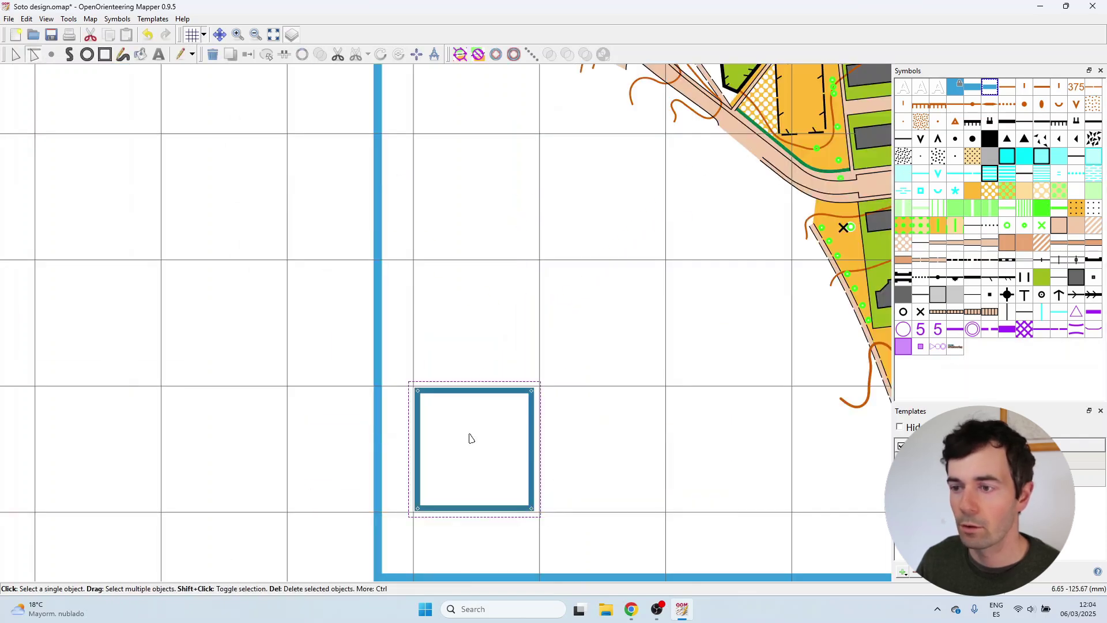
pyautogui.scroll(4, 453, 404)
pyautogui.moveTo(320, 381); pyautogui.dragTo(348, 366)
pyautogui.scroll(3, 321, 350)
pyautogui.scroll(-4, 268, 306)
pyautogui.scroll(3, 522, 377)
pyautogui.moveTo(499, 368); pyautogui.dragTo(526, 371)
pyautogui.scroll(-5, 526, 371)
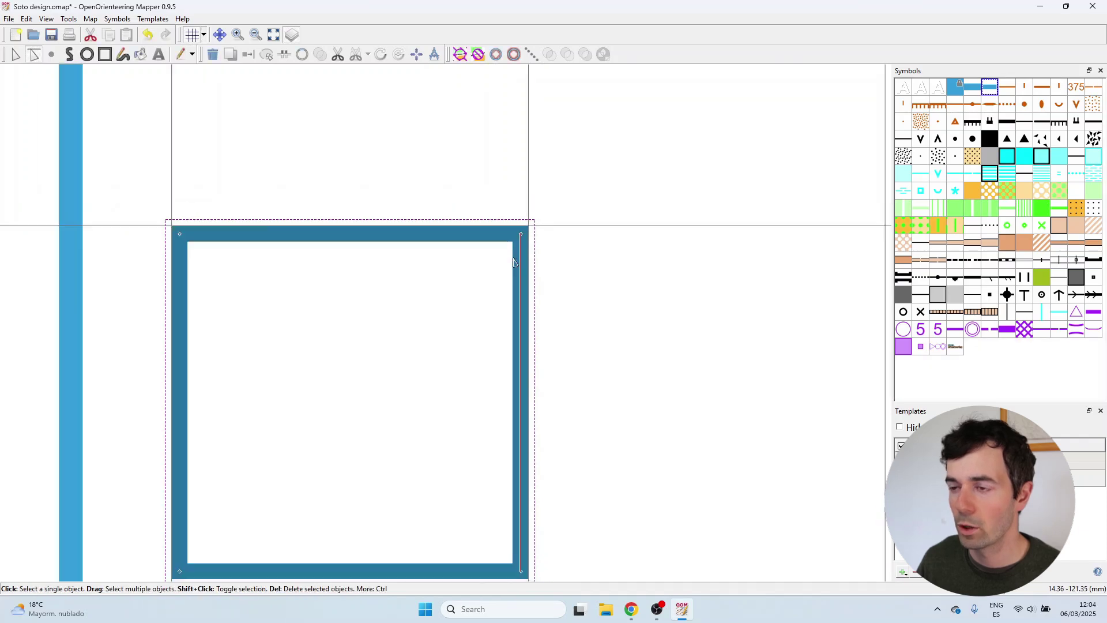
pyautogui.scroll(3, 451, 412)
pyautogui.moveTo(452, 418); pyautogui.dragTo(452, 429)
pyautogui.scroll(-3, 444, 536)
pyautogui.scroll(1, 558, 344)
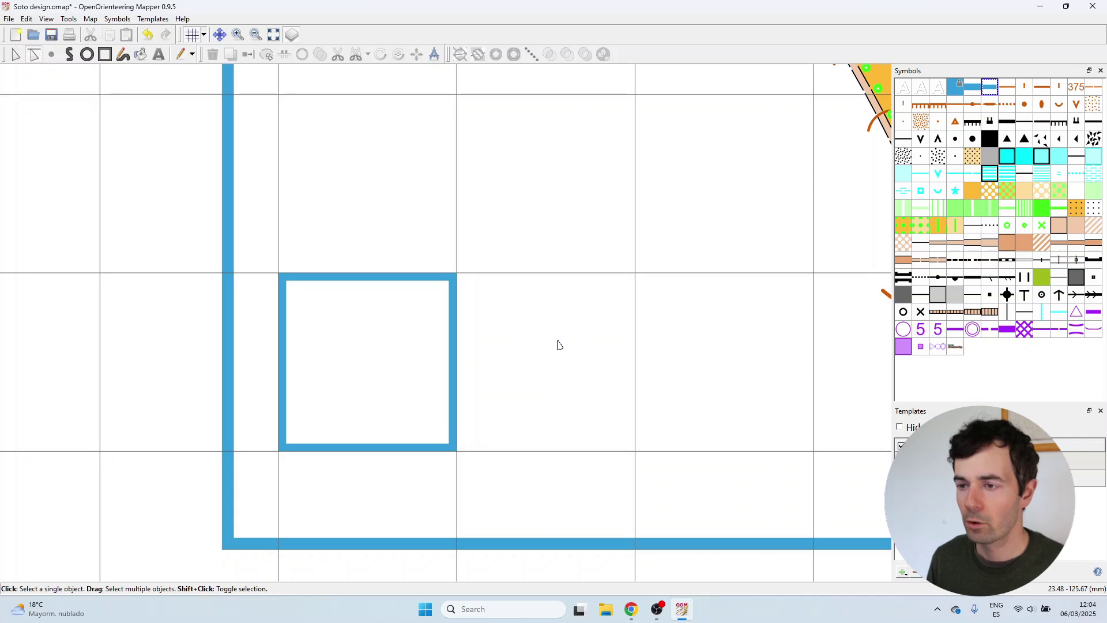
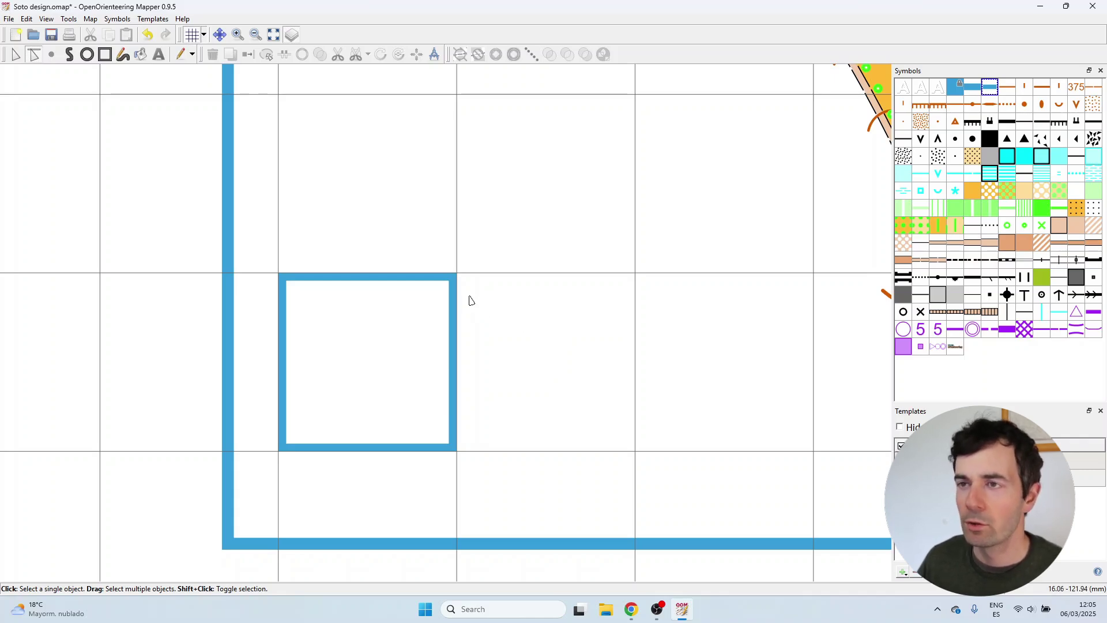
# Change the grid's horizontal and vertical spacing from 15 mm to 1 mm.
pyautogui.click(205, 36)
pyautogui.click(209, 52)
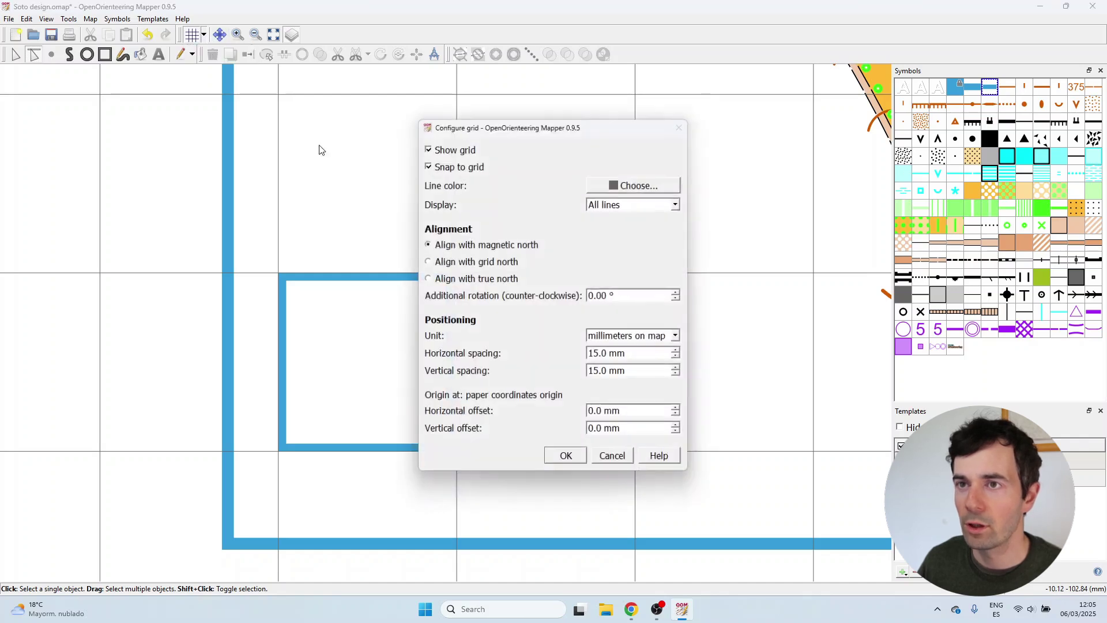
pyautogui.doubleClick(633, 355)
pyautogui.write('1')
pyautogui.doubleClick(645, 371)
pyautogui.write('1')
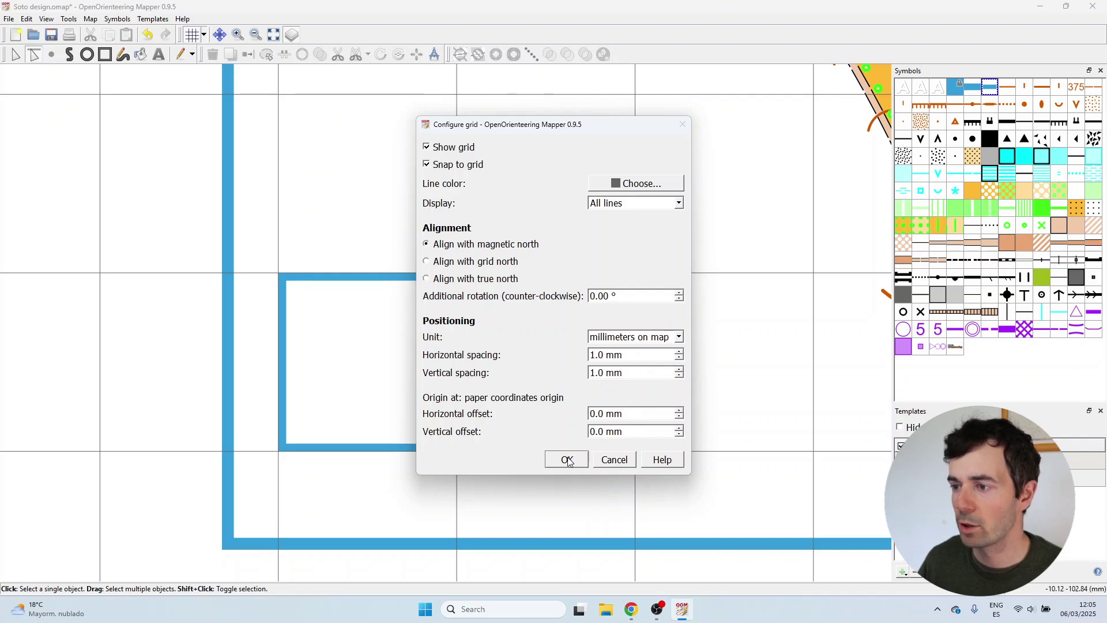
pyautogui.click(574, 462)
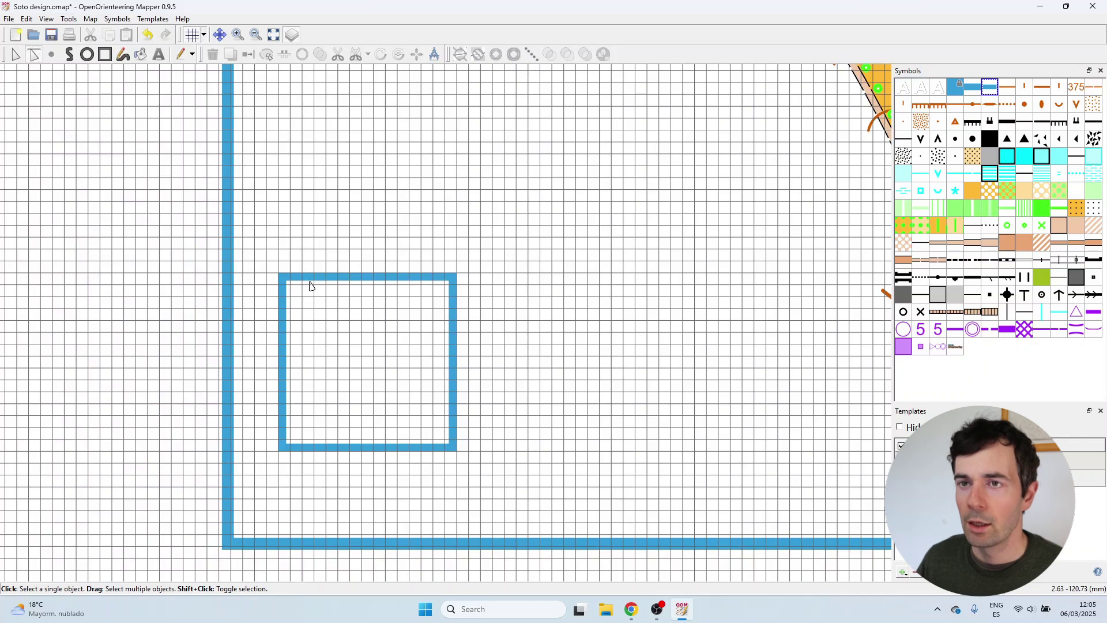
# Add a point on each side of the blue square close to every corner.
pyautogui.scroll(3, 294, 298)
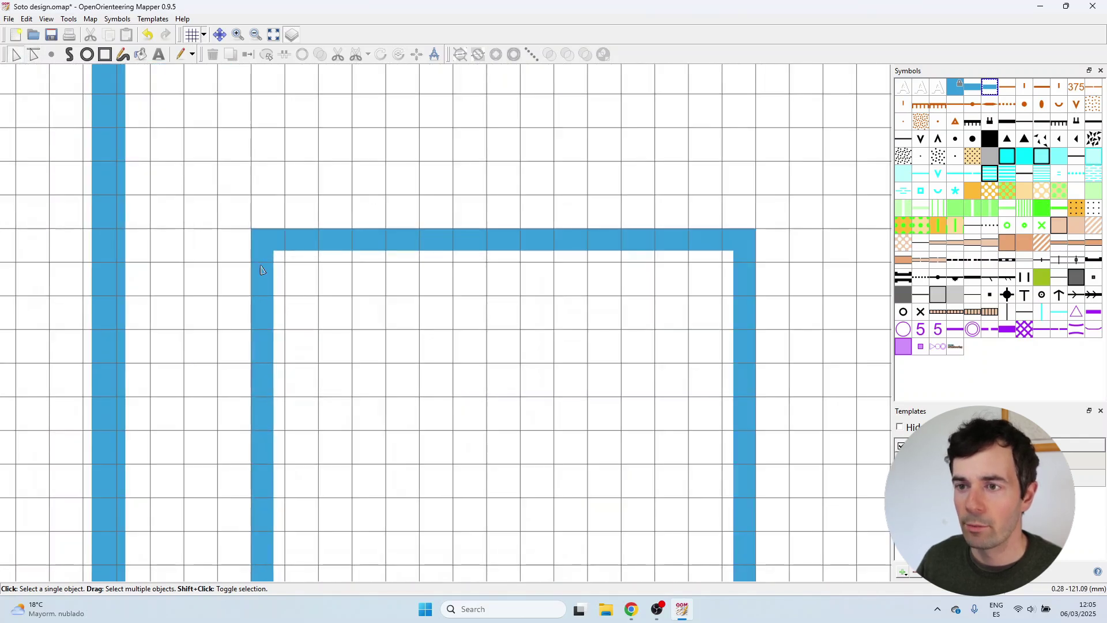
pyautogui.click(260, 269)
pyautogui.scroll(1, 261, 268)
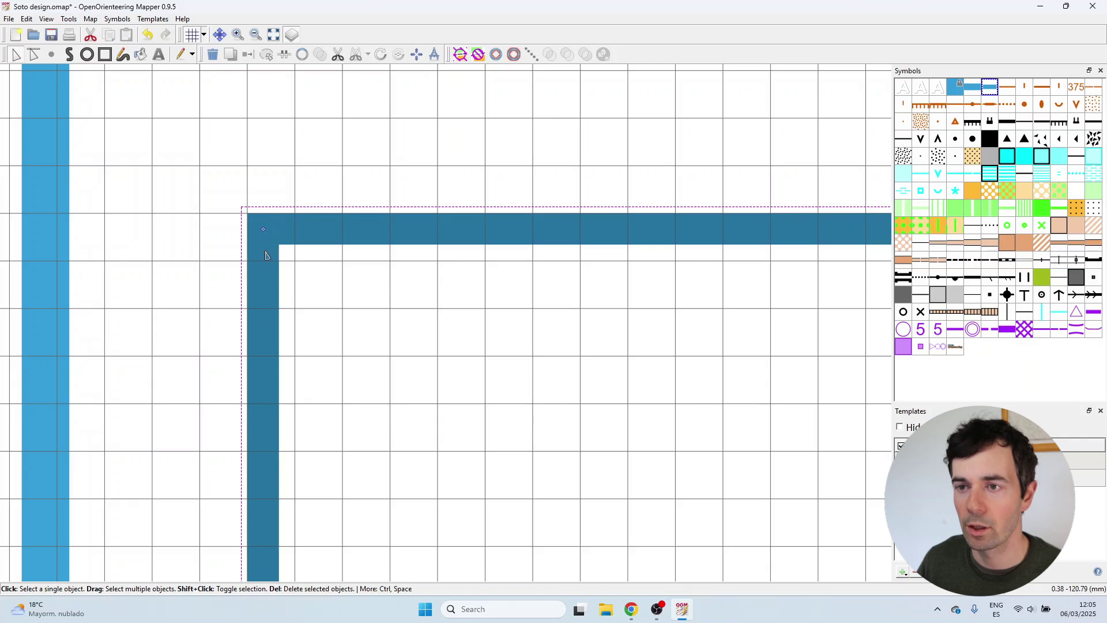
pyautogui.keyDown('ctrl'); pyautogui.click(263, 309); pyautogui.keyUp('ctrl')
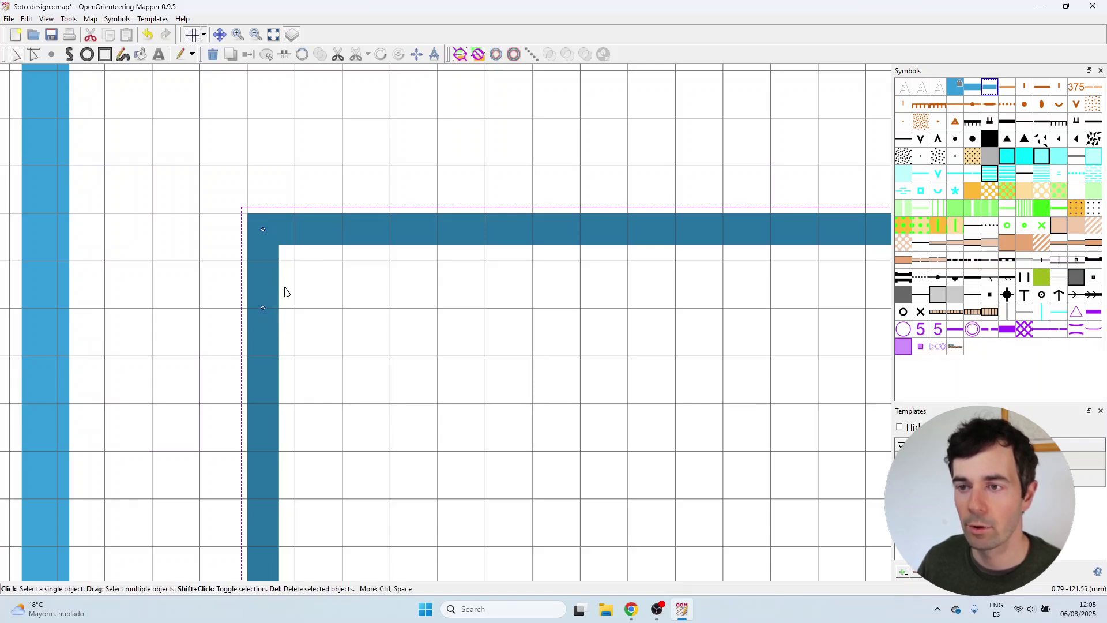
pyautogui.keyDown('ctrl'); pyautogui.click(343, 231); pyautogui.keyUp('ctrl')
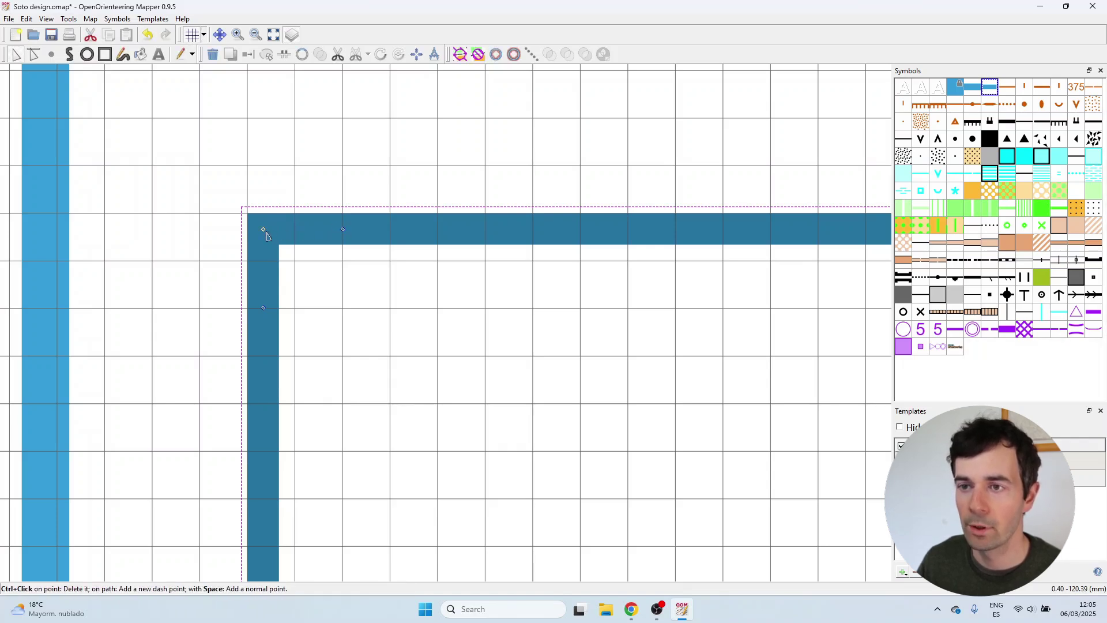
pyautogui.scroll(-4, 308, 204)
pyautogui.scroll(5, 302, 376)
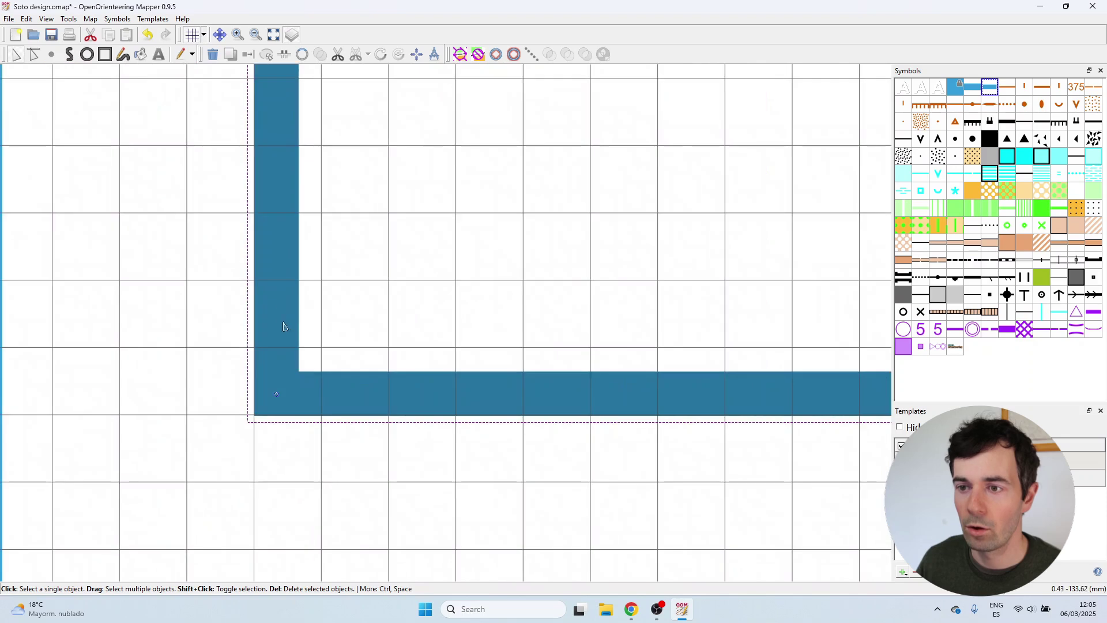
pyautogui.keyDown('ctrl'); pyautogui.click(277, 281); pyautogui.keyUp('ctrl')
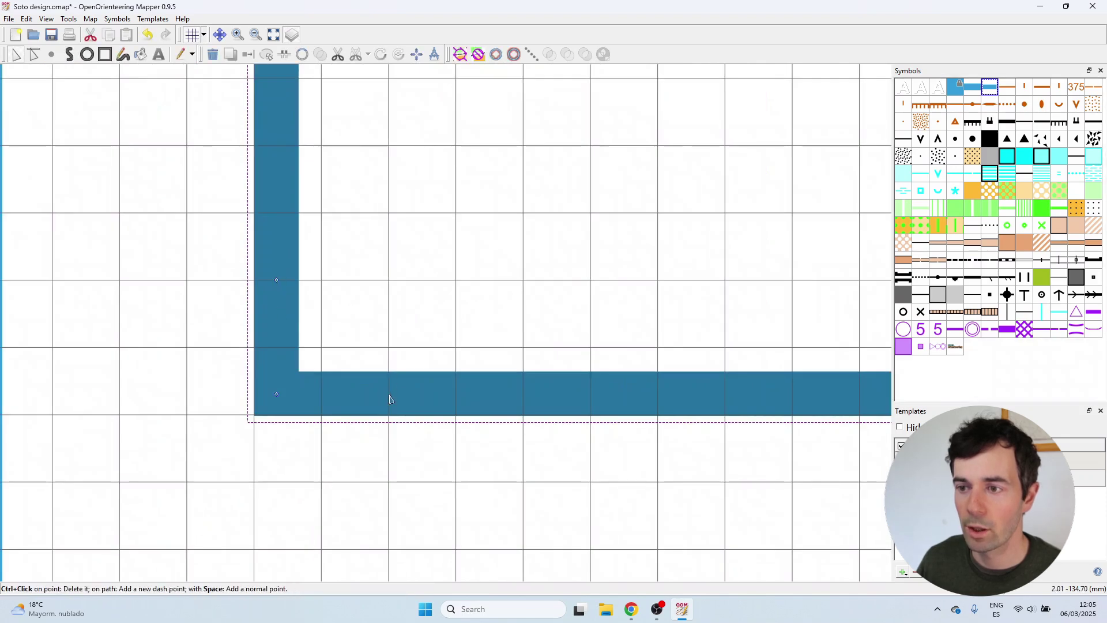
pyautogui.scroll(-5, 291, 346)
pyautogui.scroll(5, 464, 366)
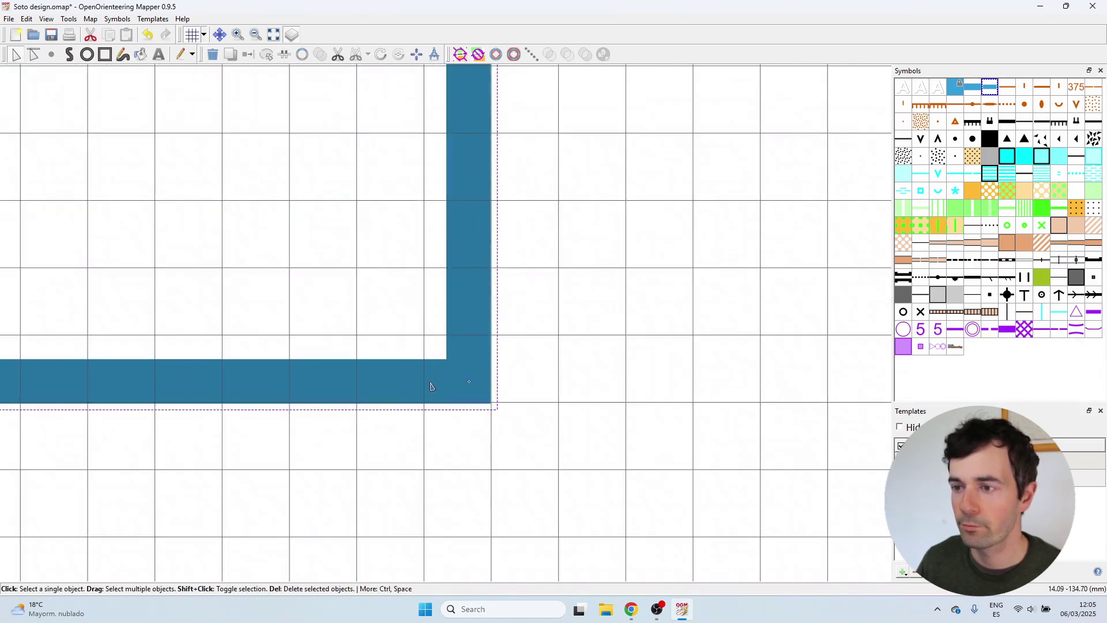
pyautogui.keyDown('ctrl'); pyautogui.click(357, 381); pyautogui.keyUp('ctrl')
pyautogui.scroll(-5, 462, 372)
pyautogui.scroll(5, 466, 254)
pyautogui.keyDown('ctrl'); pyautogui.click(329, 285); pyautogui.keyUp('ctrl')
pyautogui.keyDown('ctrl'); pyautogui.click(437, 398); pyautogui.keyUp('ctrl')
pyautogui.moveTo(327, 285); pyautogui.dragTo(325, 285)
# Delete the square's four original corner points, leaving chamfered corners.
pyautogui.scroll(-4, 492, 241)
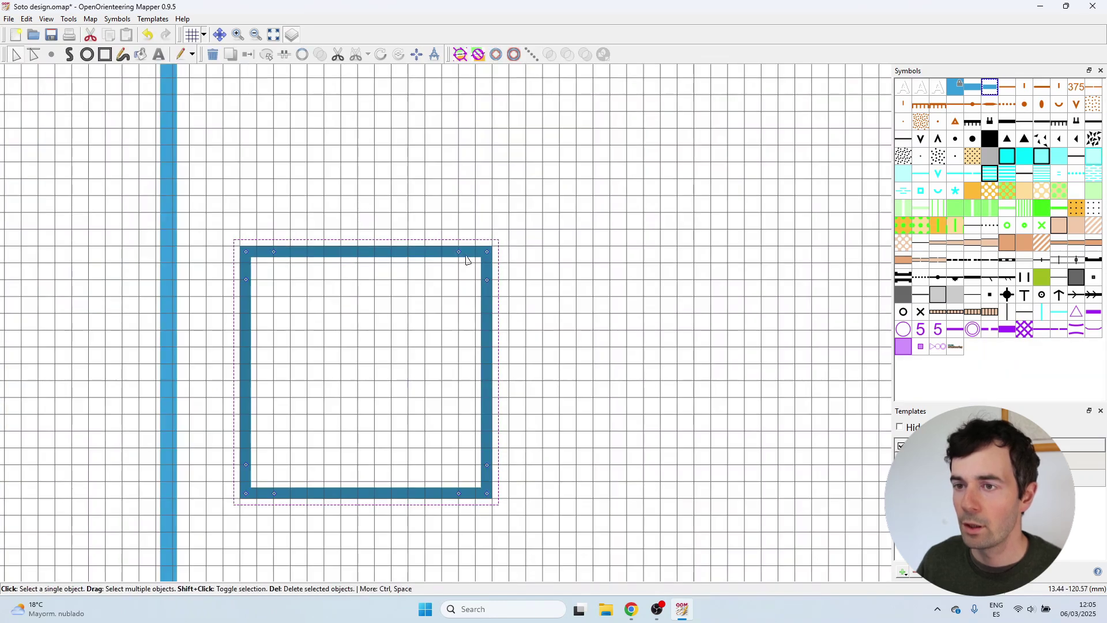
pyautogui.keyDown('ctrl'); pyautogui.click(246, 252); pyautogui.keyUp('ctrl')
pyautogui.keyDown('ctrl'); pyautogui.click(488, 252); pyautogui.keyUp('ctrl')
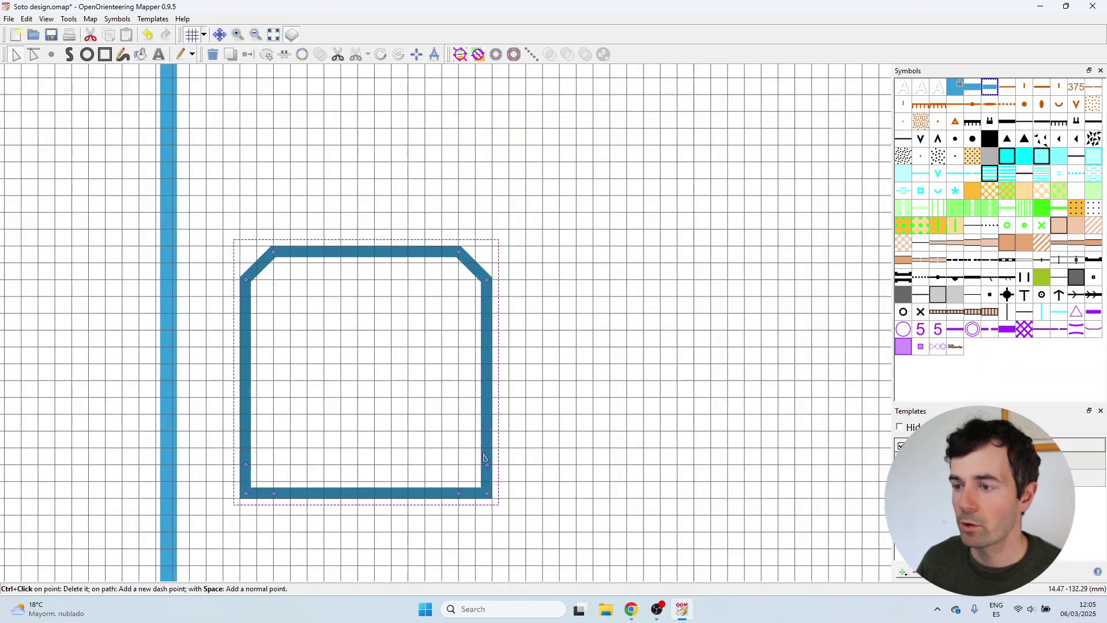
pyautogui.keyDown('ctrl'); pyautogui.click(487, 493); pyautogui.keyUp('ctrl')
pyautogui.keyDown('ctrl'); pyautogui.click(246, 493); pyautogui.keyUp('ctrl')
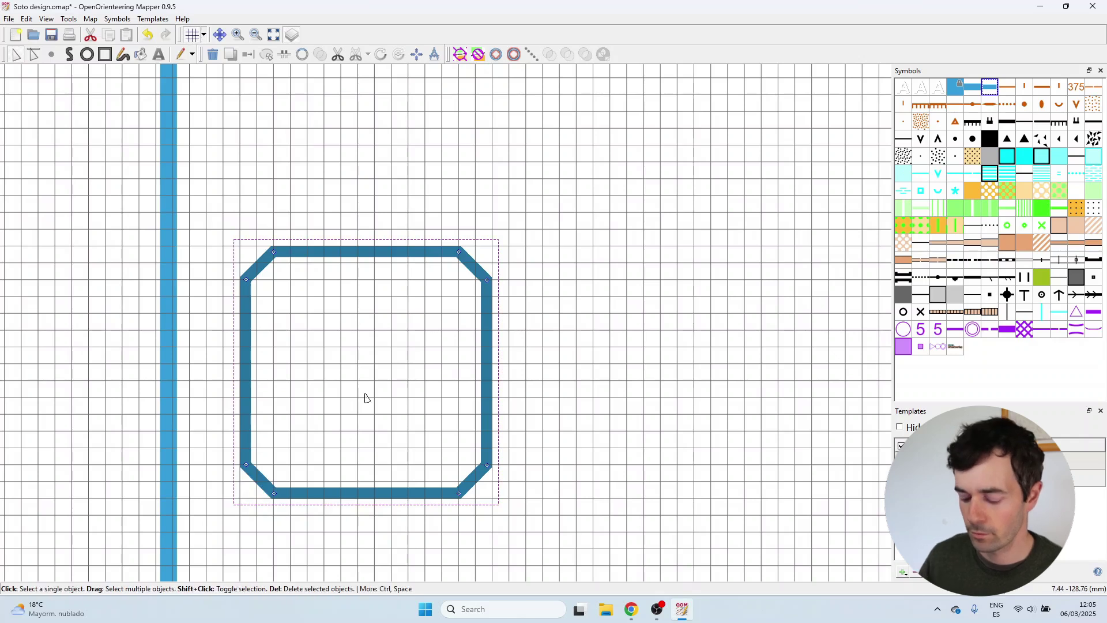
# Turn each of the four chamfers into a curve with line-segment editing, then deselect.
pyautogui.press('l')
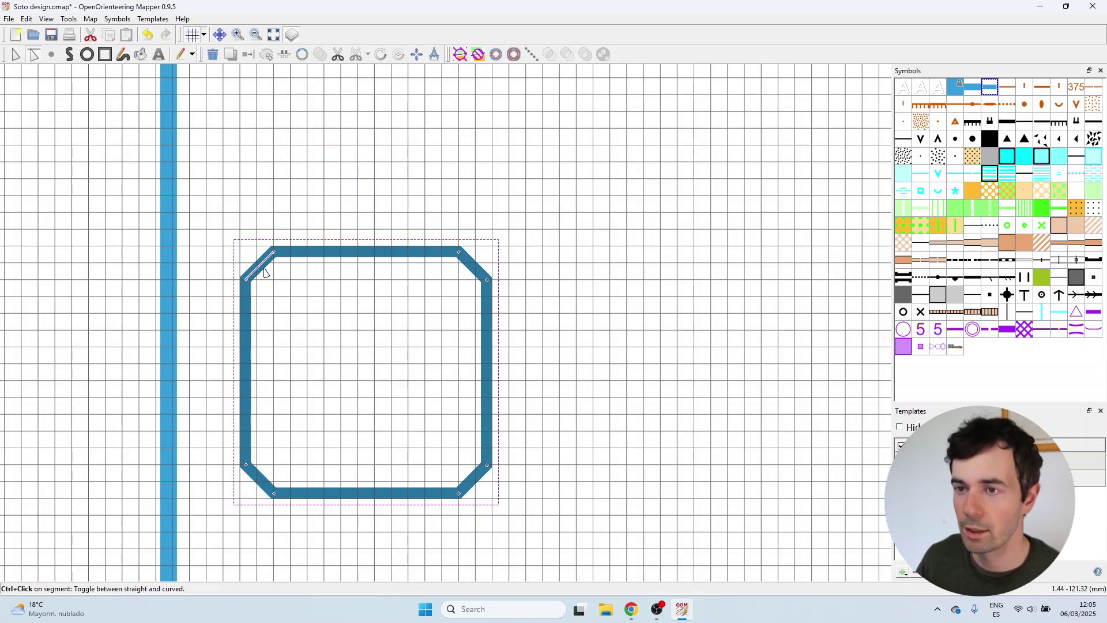
pyautogui.keyDown('ctrl'); pyautogui.click(263, 265); pyautogui.keyUp('ctrl')
pyautogui.keyDown('ctrl'); pyautogui.click(473, 266); pyautogui.keyUp('ctrl')
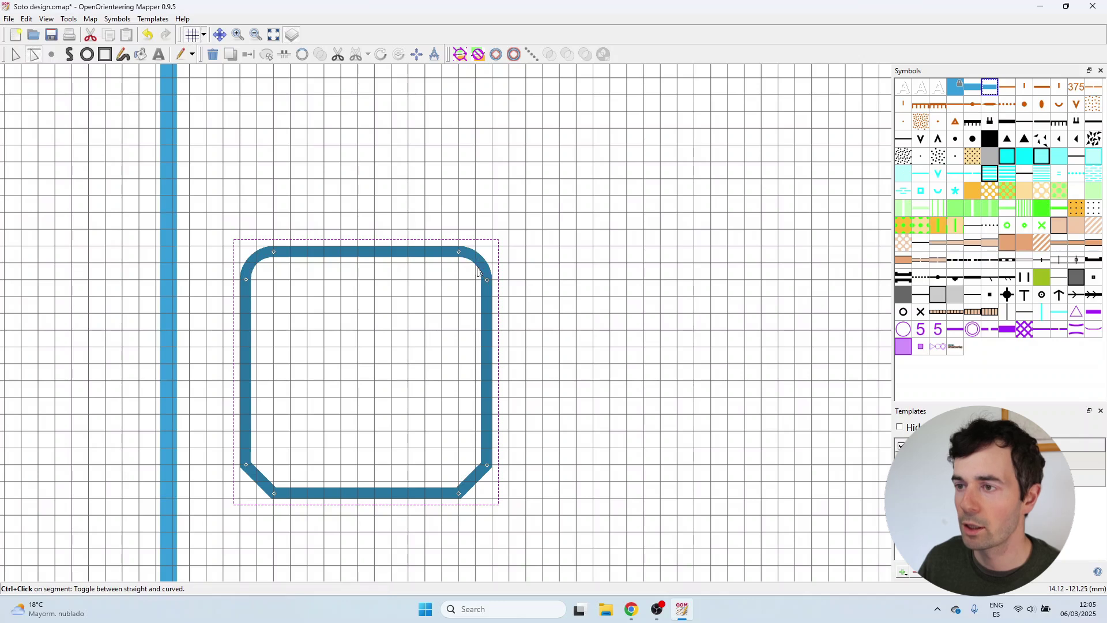
pyautogui.keyDown('ctrl'); pyautogui.click(473, 482); pyautogui.keyUp('ctrl')
pyautogui.keyDown('ctrl'); pyautogui.click(262, 490); pyautogui.keyUp('ctrl')
pyautogui.press('e')
pyautogui.click(337, 382)
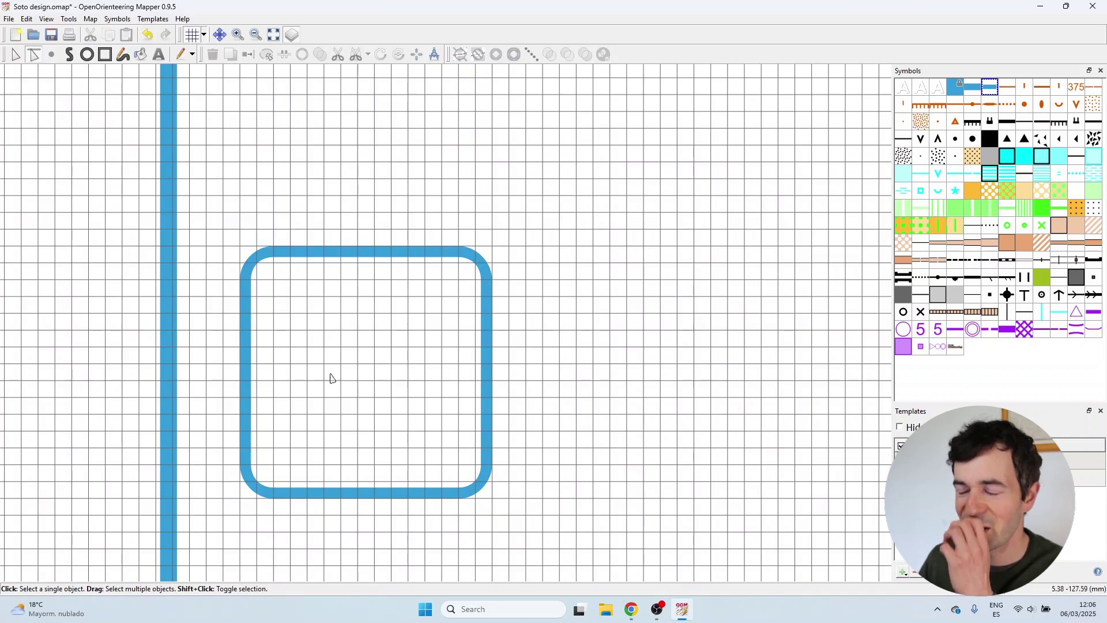
# Hide the grid and paste two copies of the rounded square beside the original.
pyautogui.scroll(-1, 236, 257)
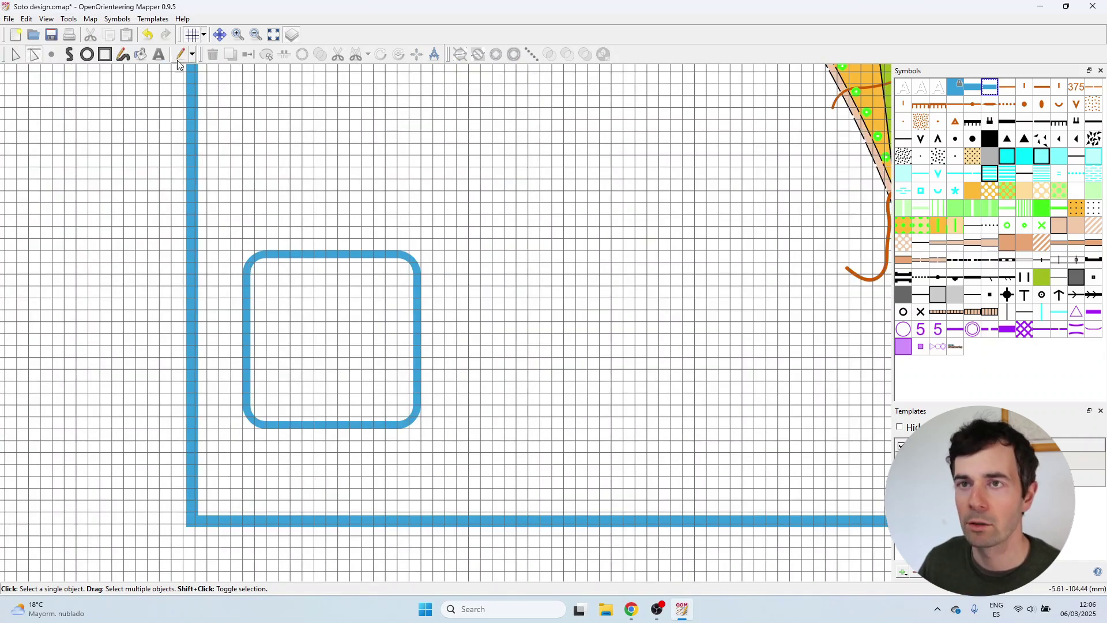
pyautogui.click(192, 36)
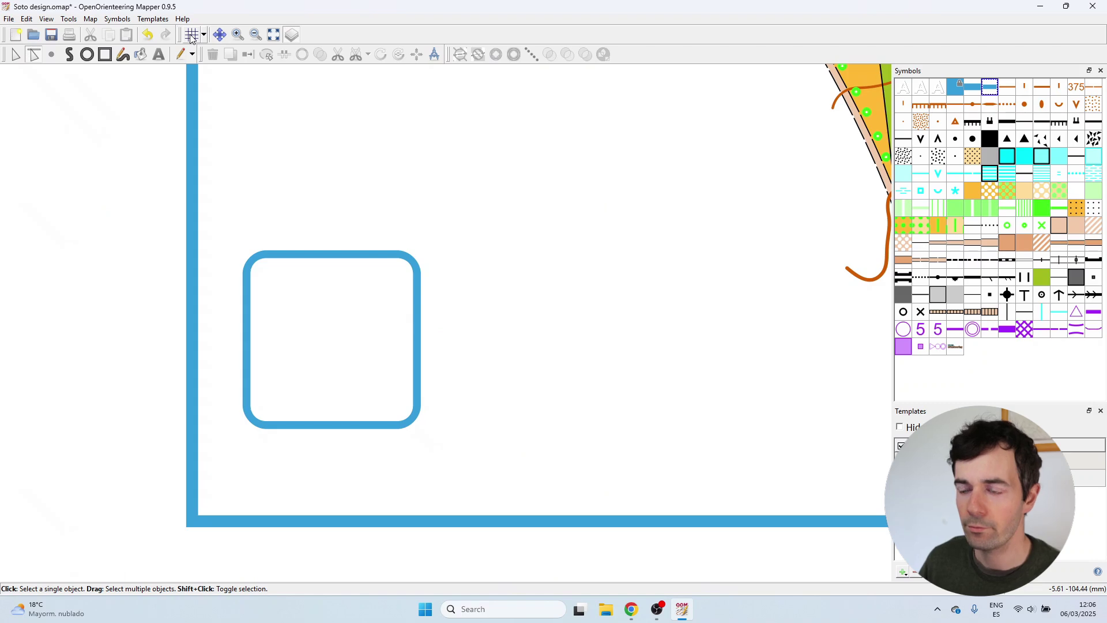
pyautogui.scroll(-1, 205, 317)
pyautogui.click(252, 283)
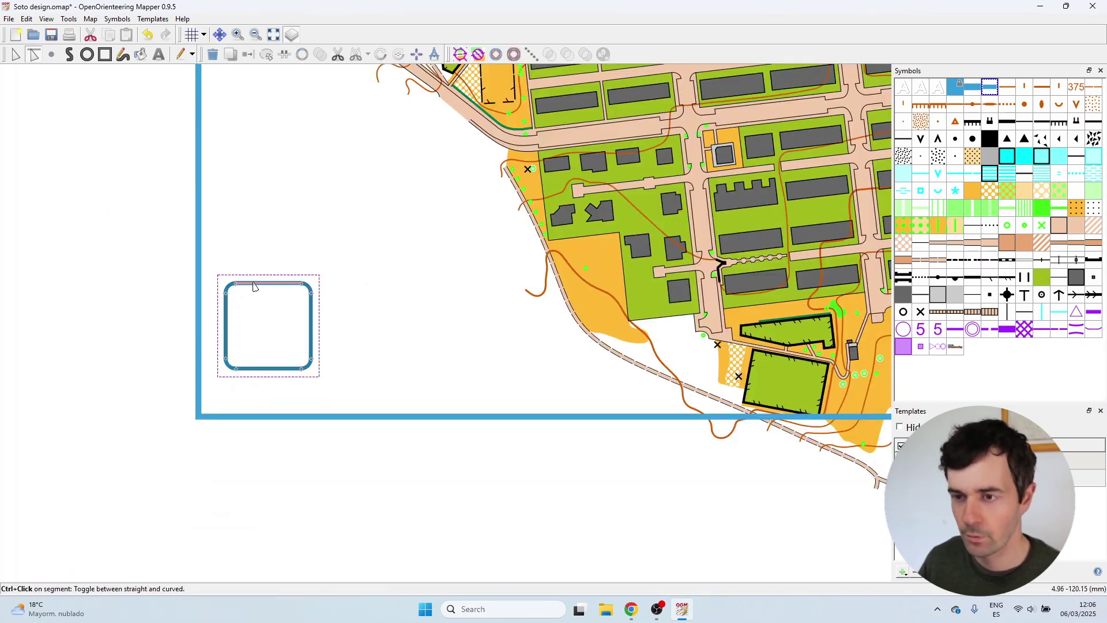
pyautogui.hotkey('ctrl', 'c')
pyautogui.hotkey('ctrl', 'v')
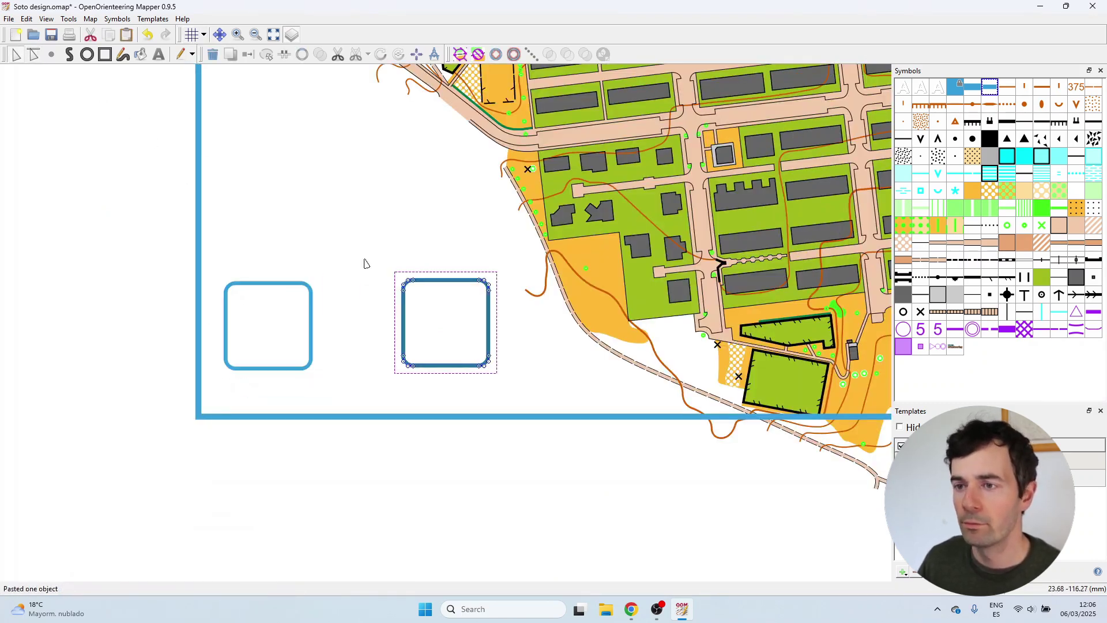
pyautogui.click(371, 305)
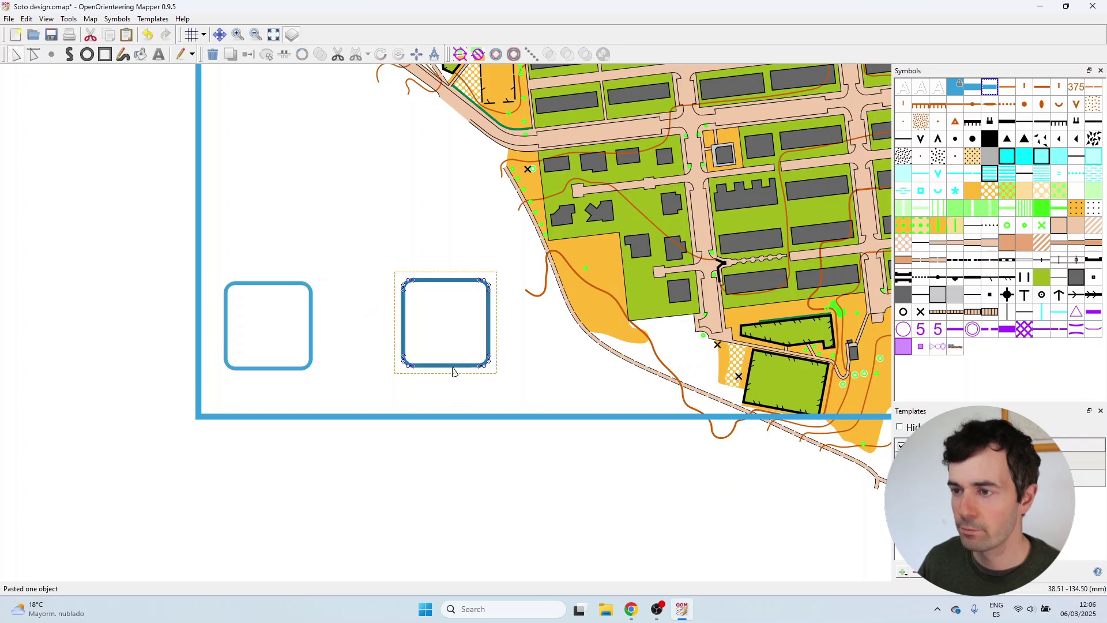
pyautogui.hotkey('ctrl', 'v')
pyautogui.click(321, 287)
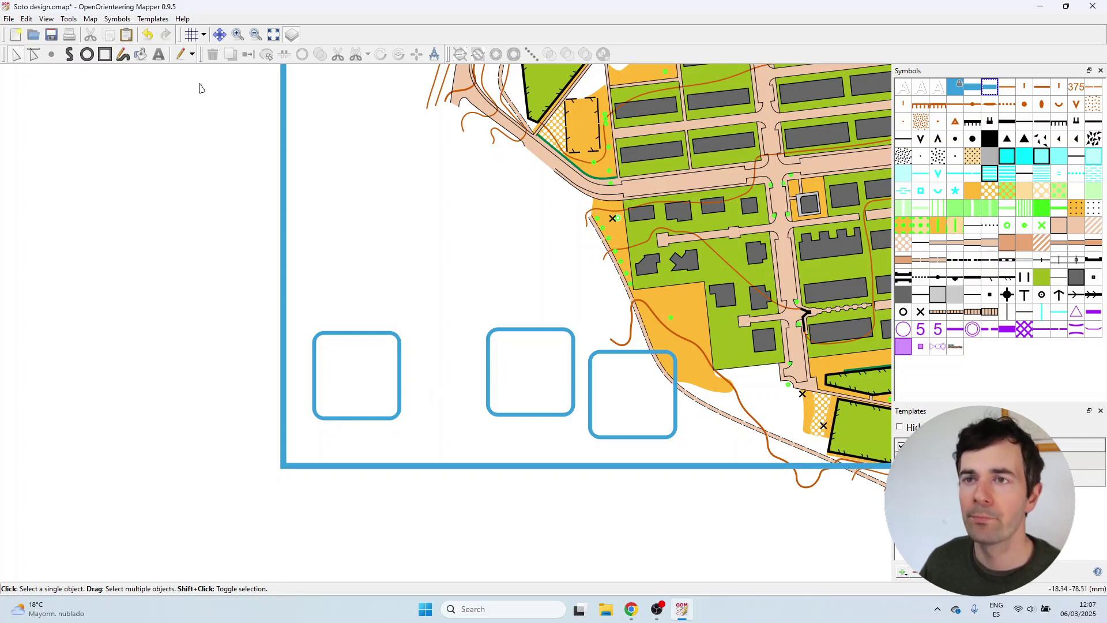
# Show the grid again and move the left rounded square down and left.
pyautogui.click(192, 35)
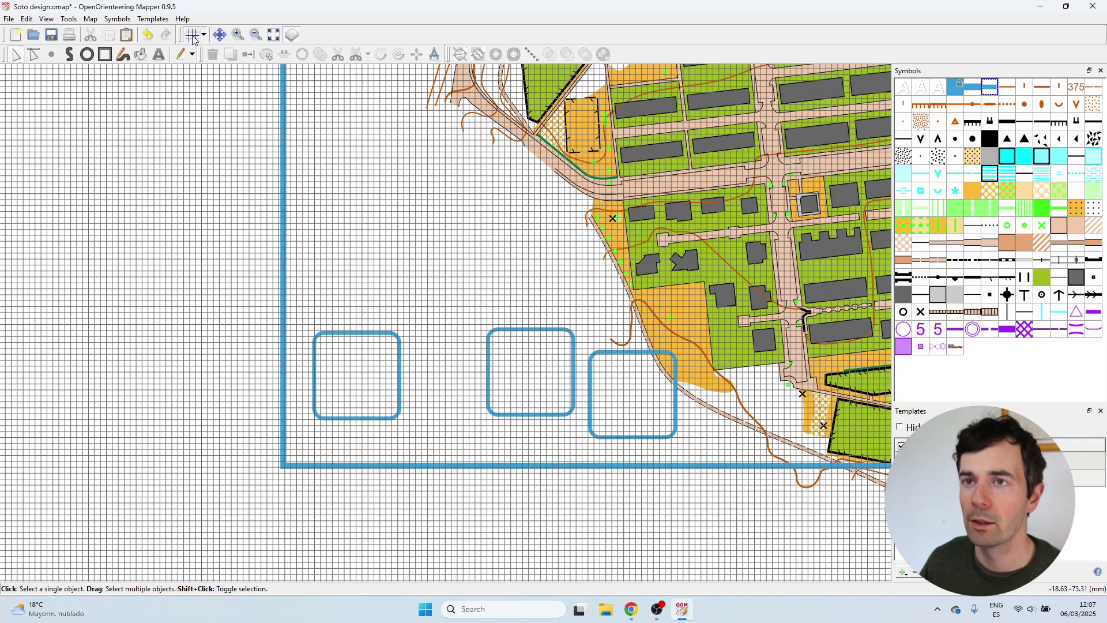
pyautogui.scroll(2, 317, 444)
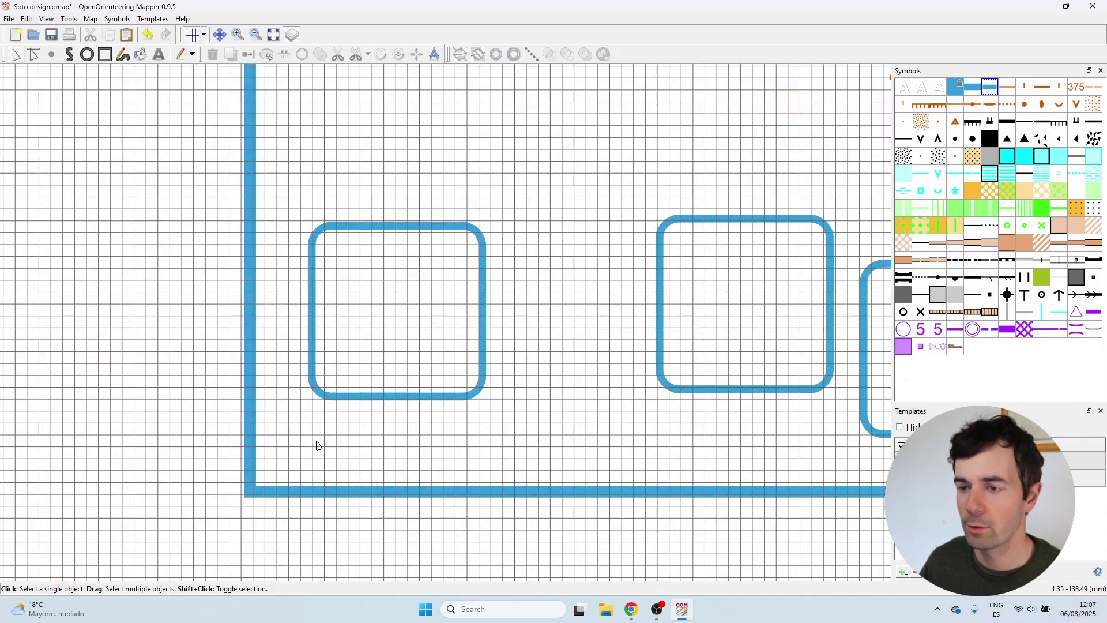
pyautogui.click(358, 400)
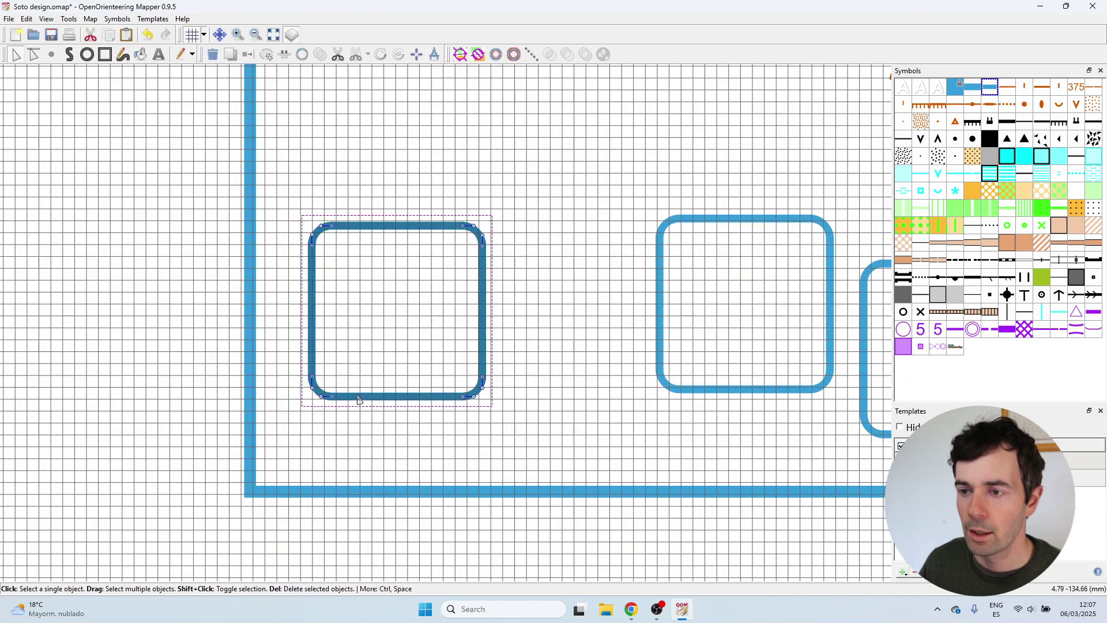
pyautogui.moveTo(358, 408); pyautogui.dragTo(425, 425)
pyautogui.scroll(2, 338, 507)
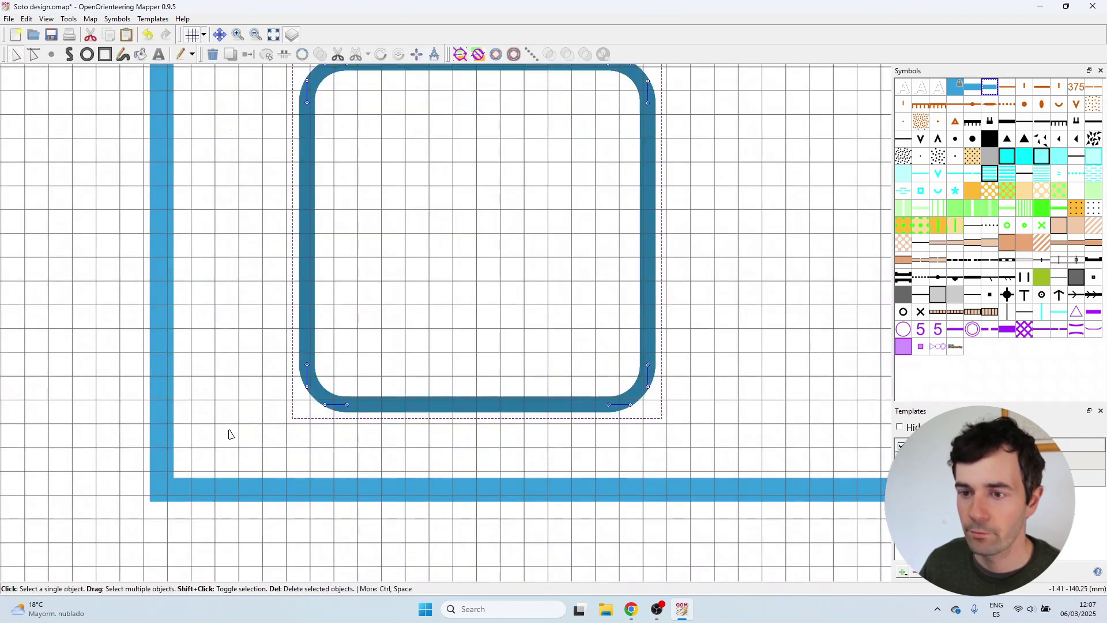
pyautogui.click(187, 413)
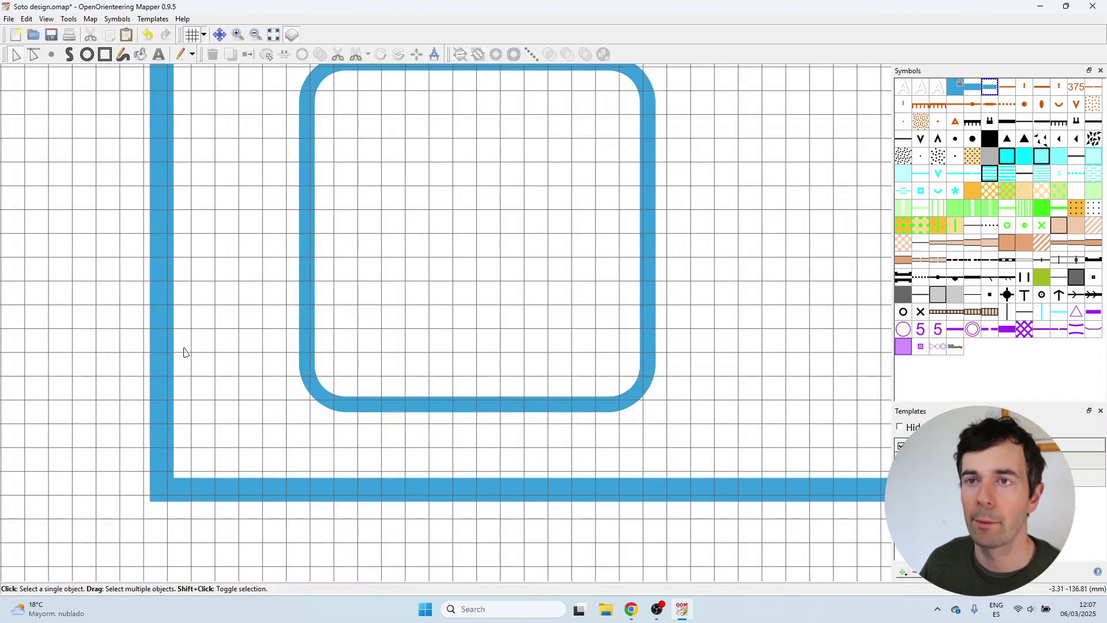
# Give the grid a 0.2 mm horizontal and 0.5 mm vertical offset.
pyautogui.click(205, 34)
pyautogui.click(222, 50)
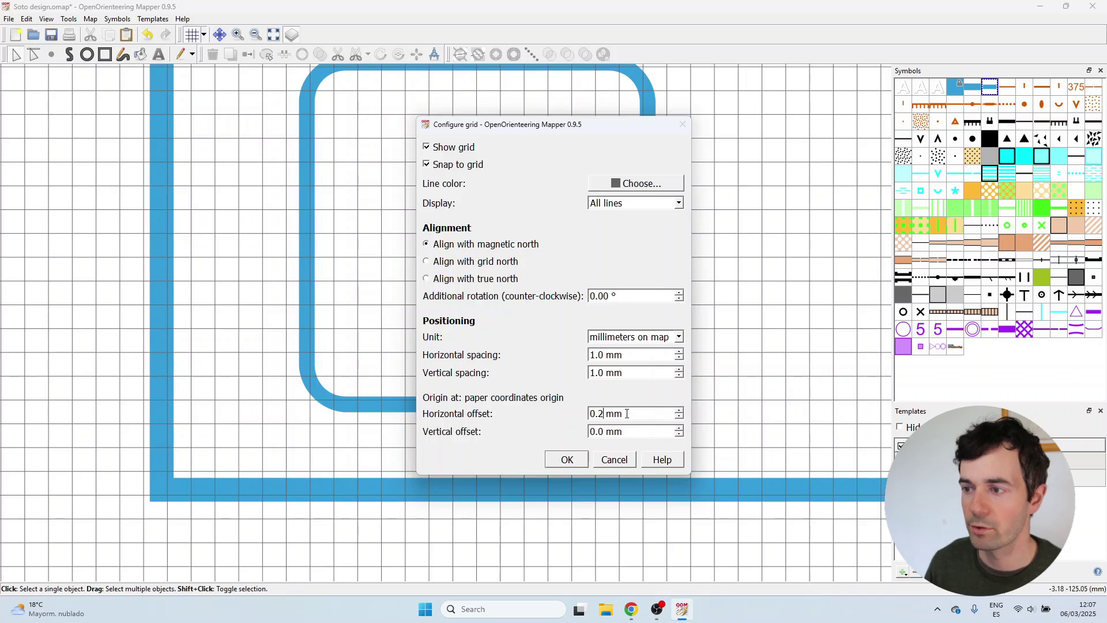
pyautogui.press('Return')
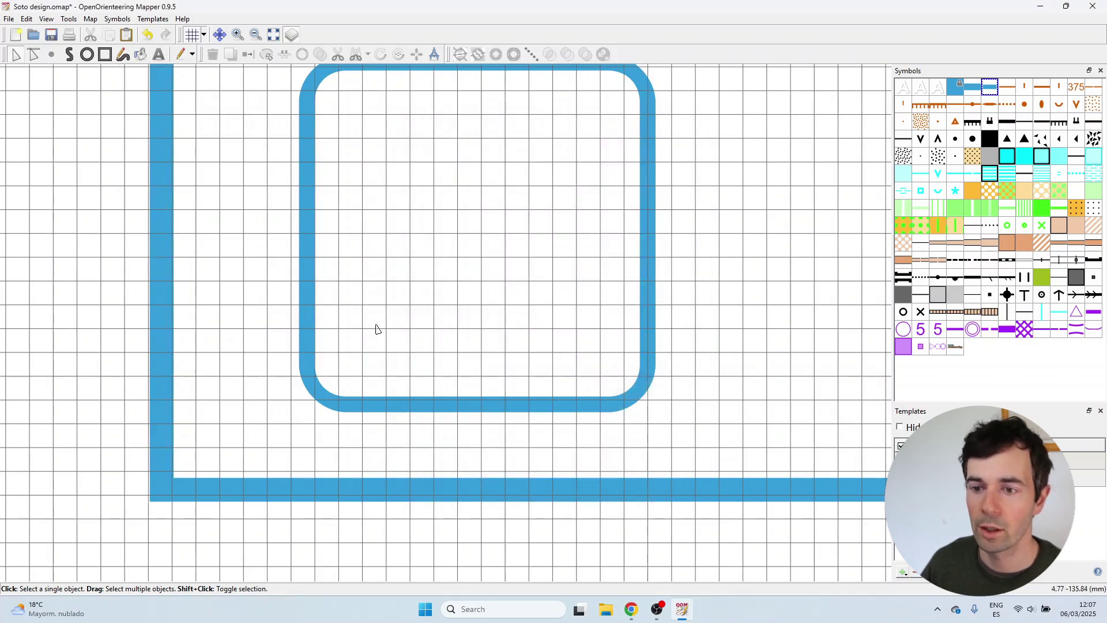
pyautogui.click(204, 35)
pyautogui.click(208, 50)
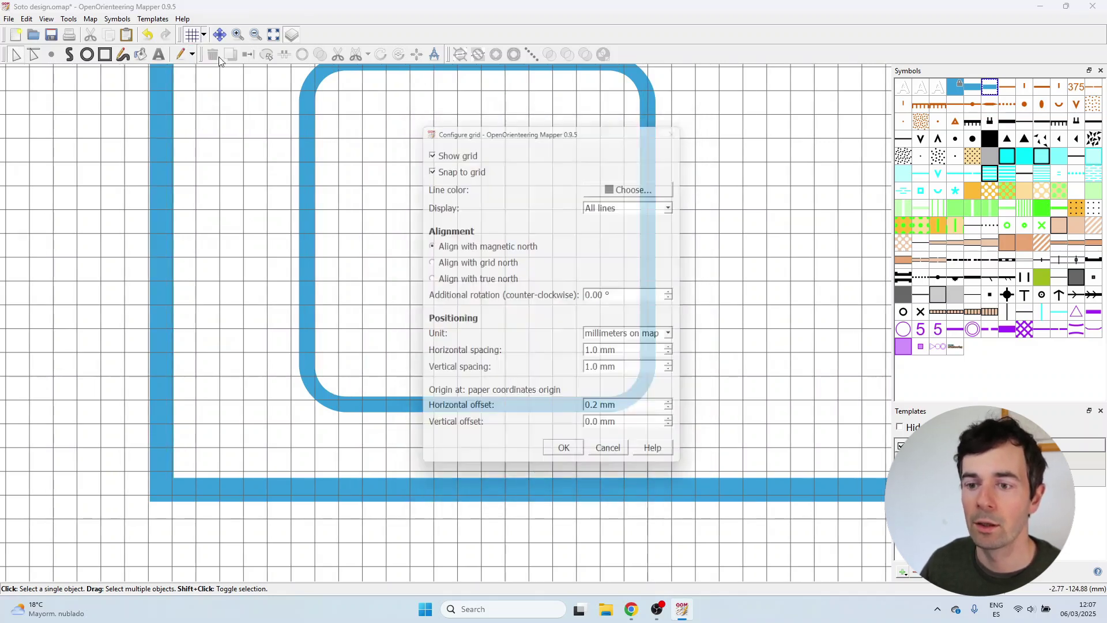
pyautogui.click(628, 432)
pyautogui.press('BackSpace')
pyautogui.write('2')
pyautogui.press('Return')
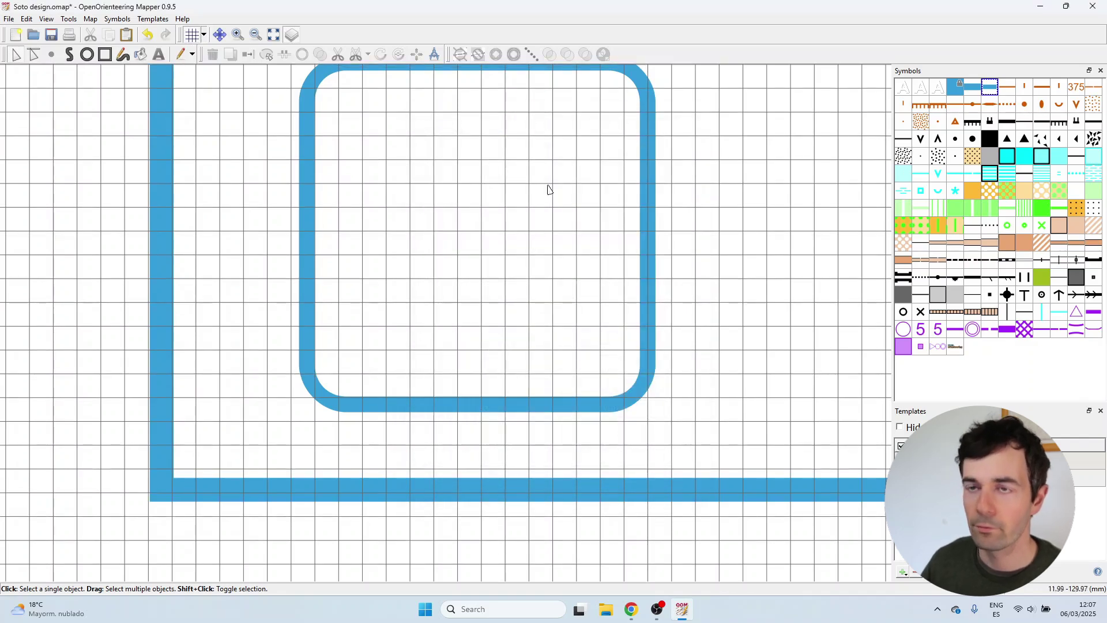
# Recheck the grid configuration and a rounded box's fit against the offset grid.
pyautogui.click(204, 34)
pyautogui.click(209, 50)
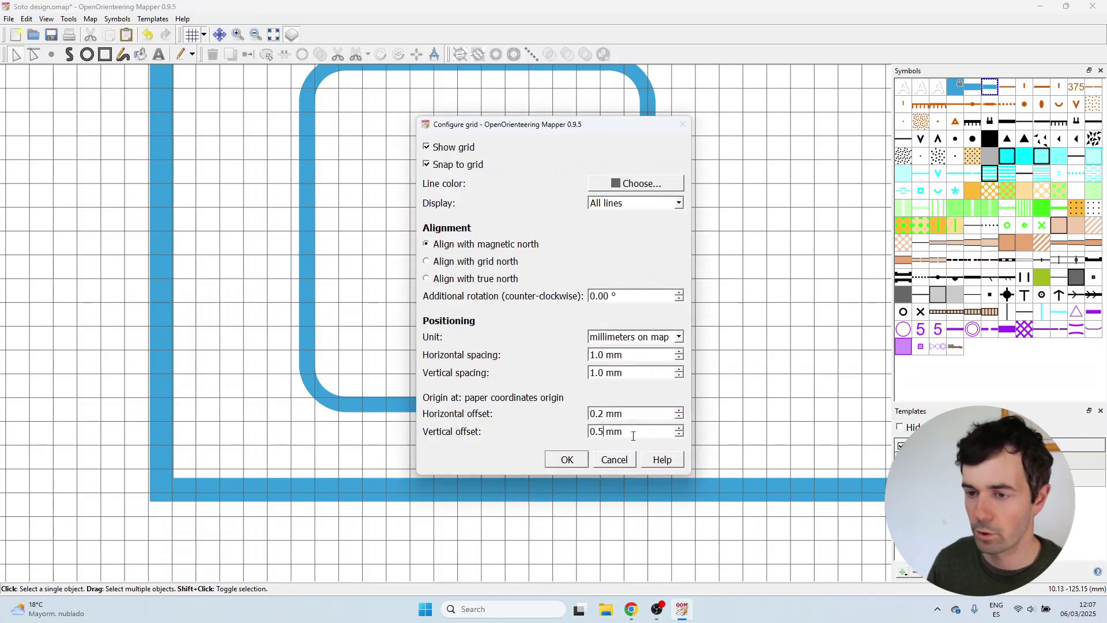
pyautogui.press('Return')
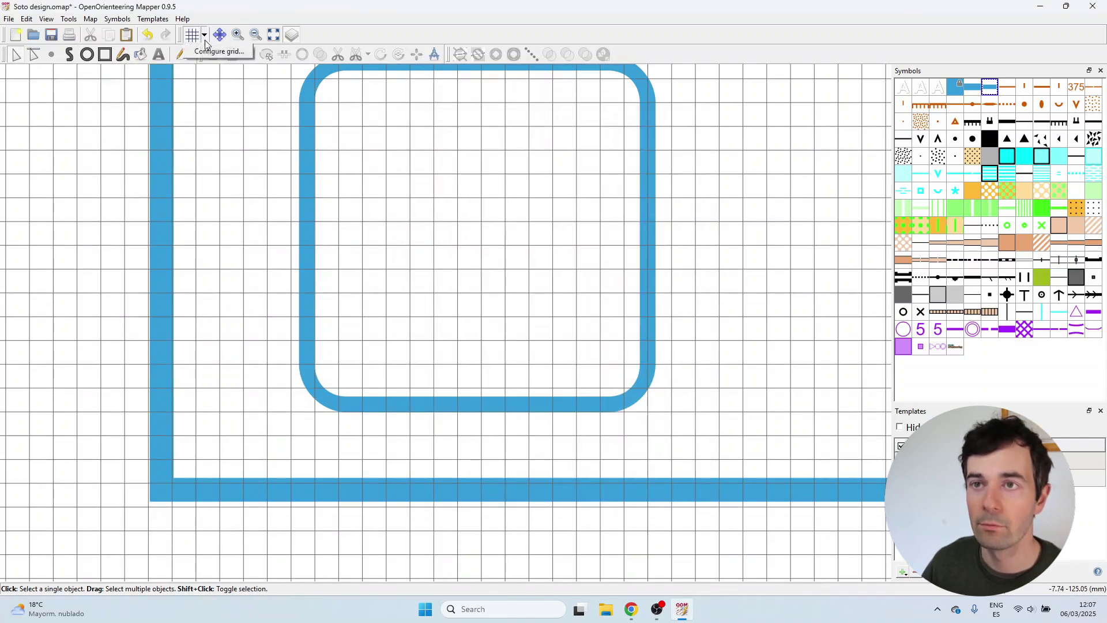
pyautogui.click(209, 51)
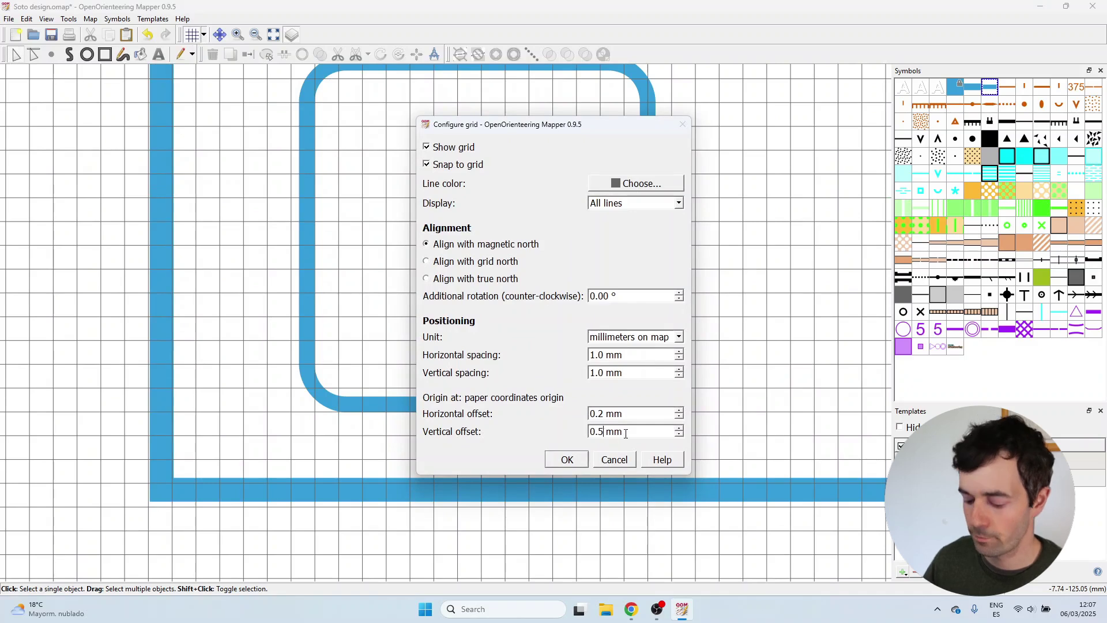
pyautogui.press('Return')
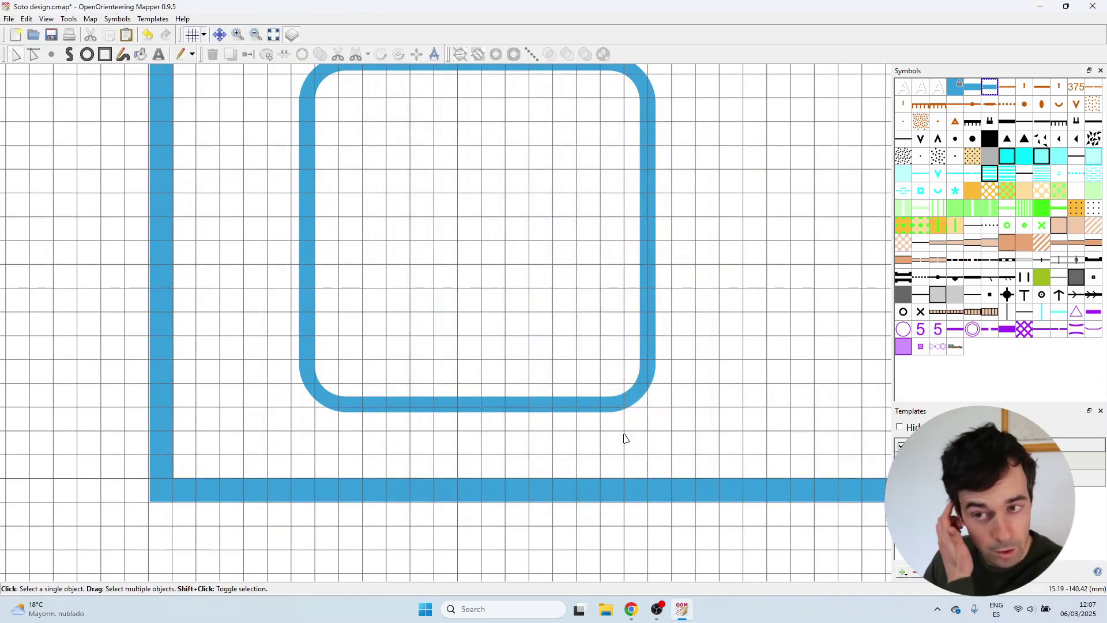
pyautogui.click(461, 419)
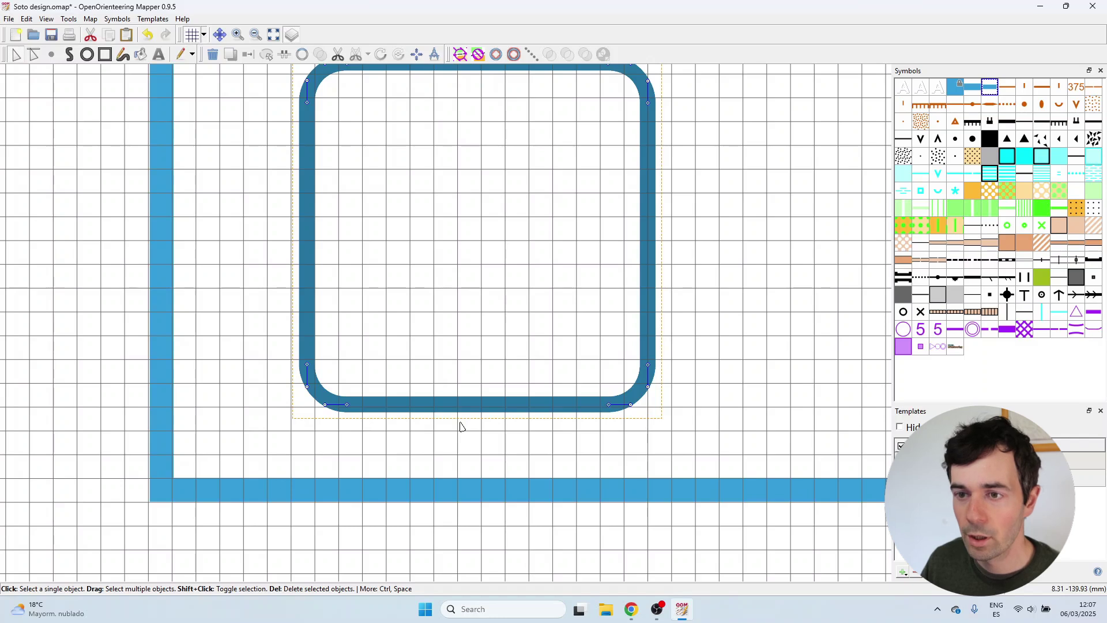
pyautogui.click(220, 302)
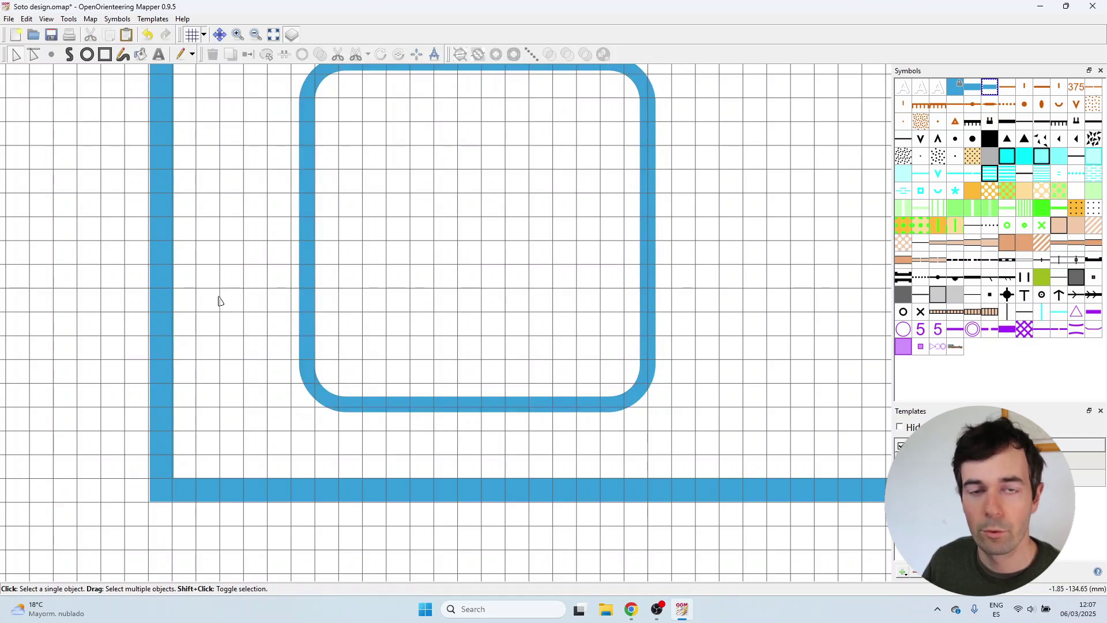
# Move the first rounded box to the left along the frame's bottom.
pyautogui.moveTo(187, 279); pyautogui.dragTo(242, 287)
pyautogui.click(425, 421)
pyautogui.moveTo(425, 421); pyautogui.dragTo(368, 415)
pyautogui.click(370, 434)
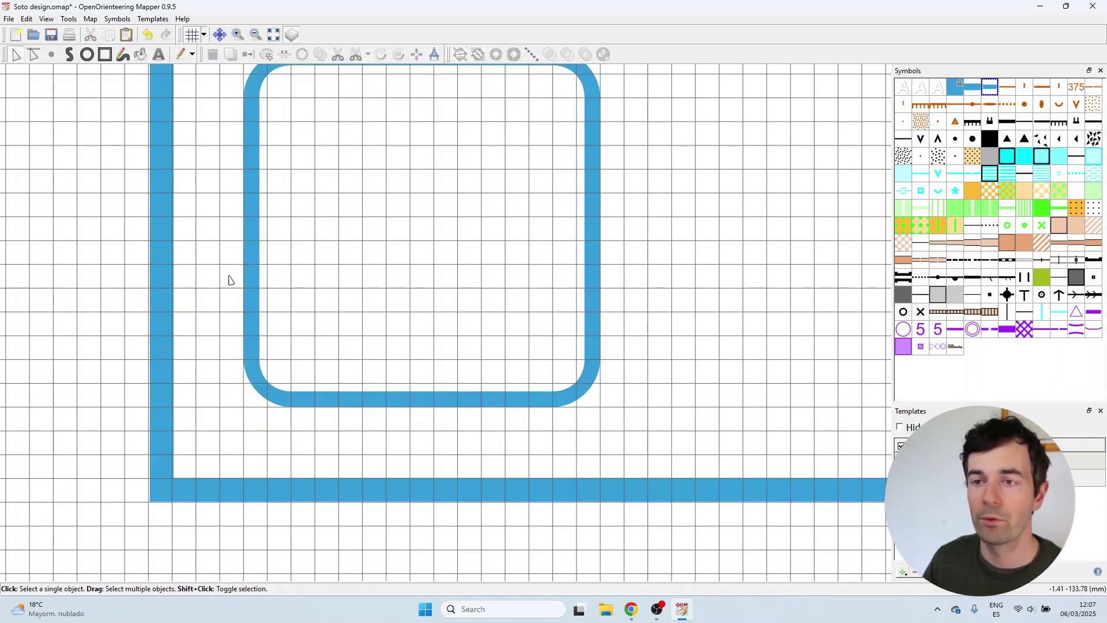
# Reposition the middle rounded box down and to the left.
pyautogui.moveTo(187, 180); pyautogui.dragTo(224, 235)
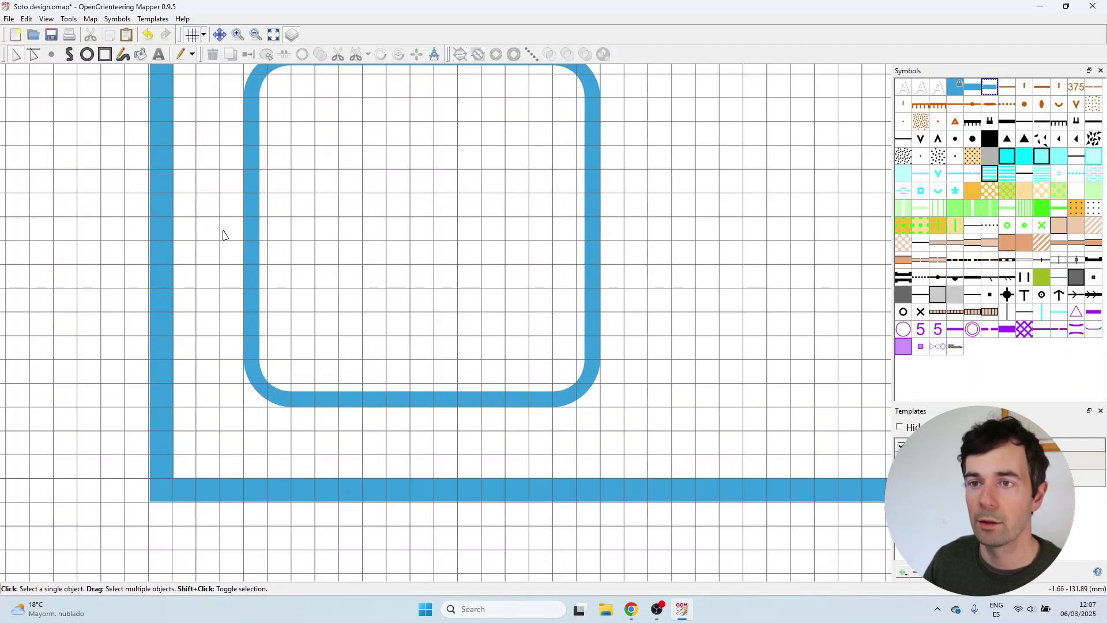
pyautogui.moveTo(391, 423); pyautogui.dragTo(467, 467)
pyautogui.scroll(-3, 233, 464)
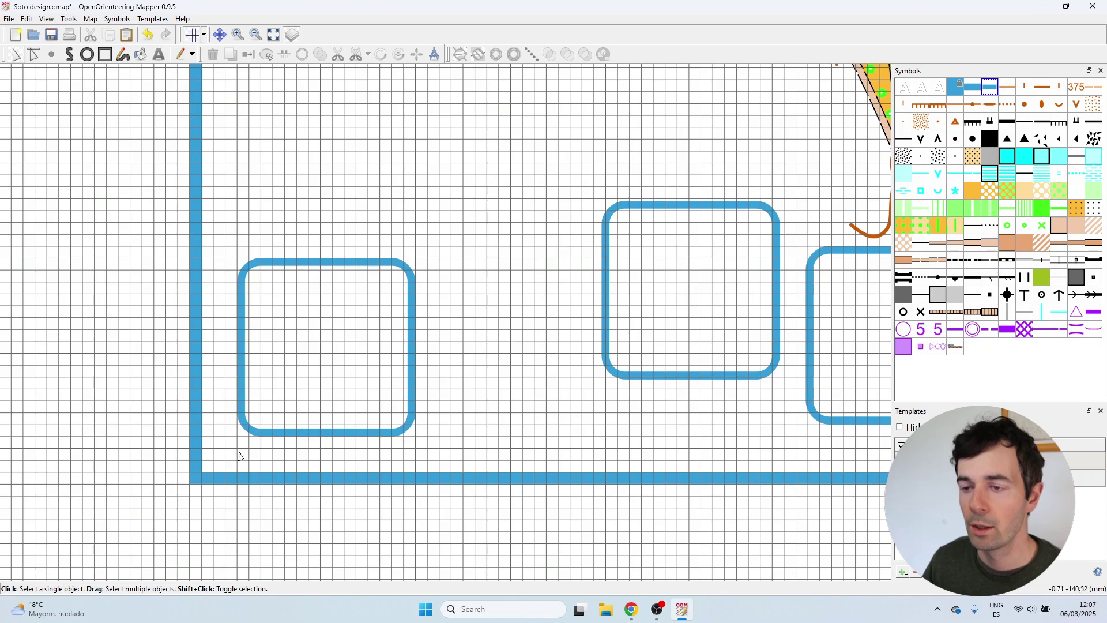
pyautogui.scroll(1, 527, 428)
pyautogui.click(531, 374)
pyautogui.moveTo(547, 384); pyautogui.dragTo(409, 446)
pyautogui.moveTo(403, 446); pyautogui.dragTo(386, 421)
pyautogui.scroll(3, 379, 427)
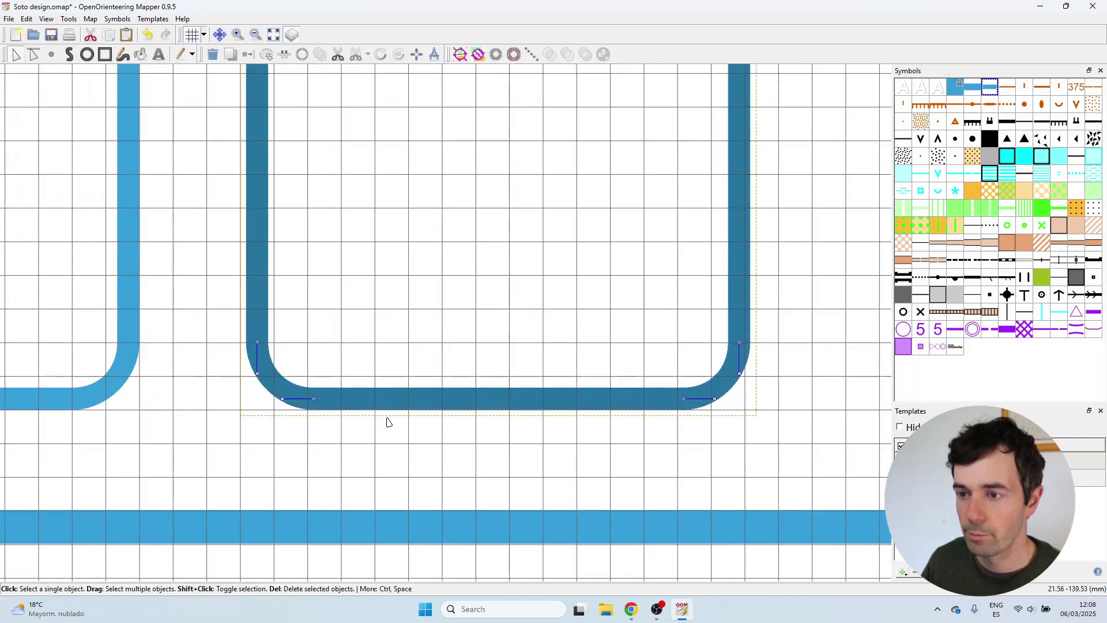
pyautogui.click(549, 441)
# Slide the third rounded box to the left beside the others.
pyautogui.scroll(-4, 343, 465)
pyautogui.click(626, 439)
pyautogui.moveTo(626, 439); pyautogui.dragTo(494, 415)
pyautogui.scroll(3, 495, 444)
pyautogui.scroll(-4, 639, 435)
pyautogui.scroll(2, 384, 387)
# Nudge the middle and third boxes so all three sit evenly spaced in line.
pyautogui.click(422, 354)
pyautogui.scroll(3, 378, 345)
pyautogui.moveTo(456, 350); pyautogui.dragTo(450, 350)
pyautogui.click(380, 339)
pyautogui.scroll(-3, 336, 344)
pyautogui.scroll(2, 600, 355)
pyautogui.click(574, 349)
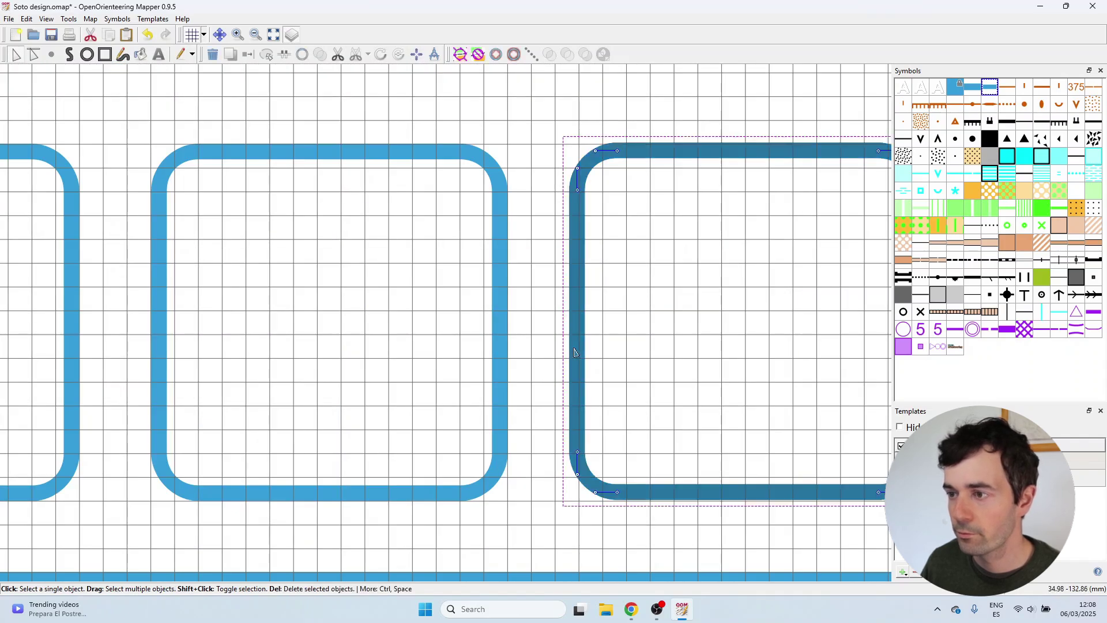
pyautogui.moveTo(563, 353); pyautogui.dragTo(574, 355)
pyautogui.scroll(3, 715, 496)
pyautogui.moveTo(722, 533); pyautogui.dragTo(721, 533)
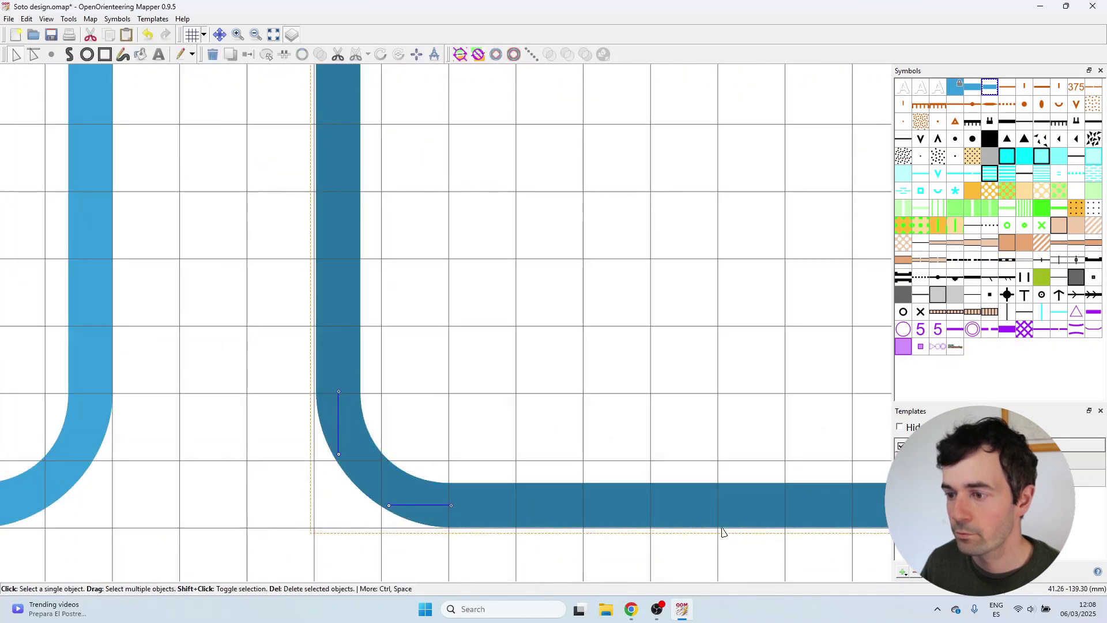
pyautogui.click(678, 425)
pyautogui.scroll(-3, 678, 425)
pyautogui.scroll(-2, 540, 461)
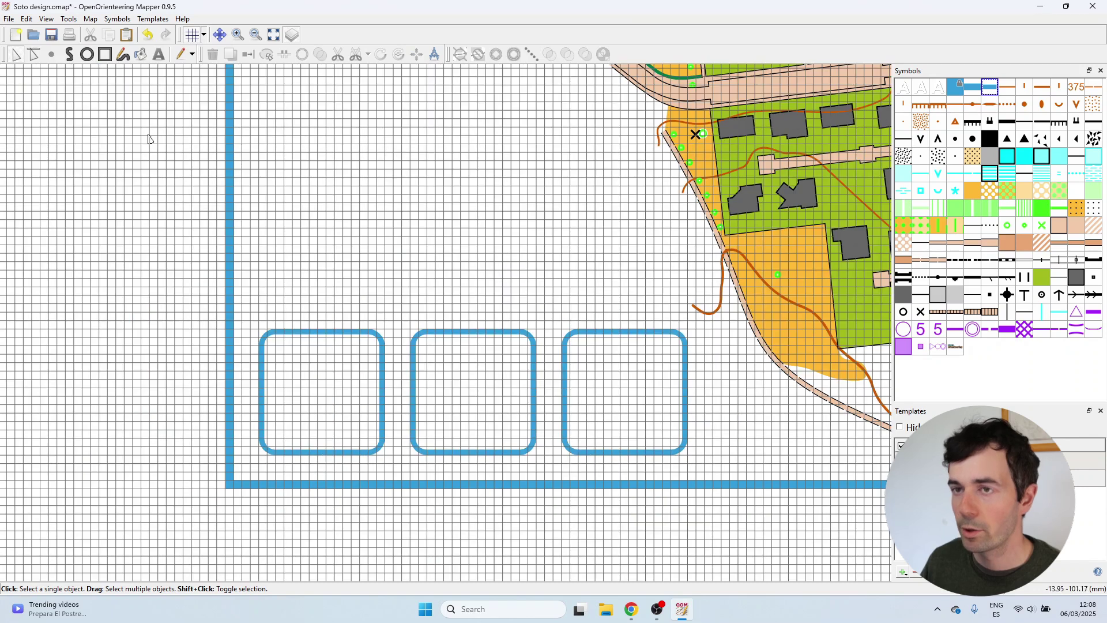
# Hide the grid and look over the finished row of boxes.
pyautogui.click(192, 35)
pyautogui.scroll(-2, 267, 348)
pyautogui.scroll(-1, 457, 416)
pyautogui.scroll(2, 456, 416)
pyautogui.scroll(-1, 408, 464)
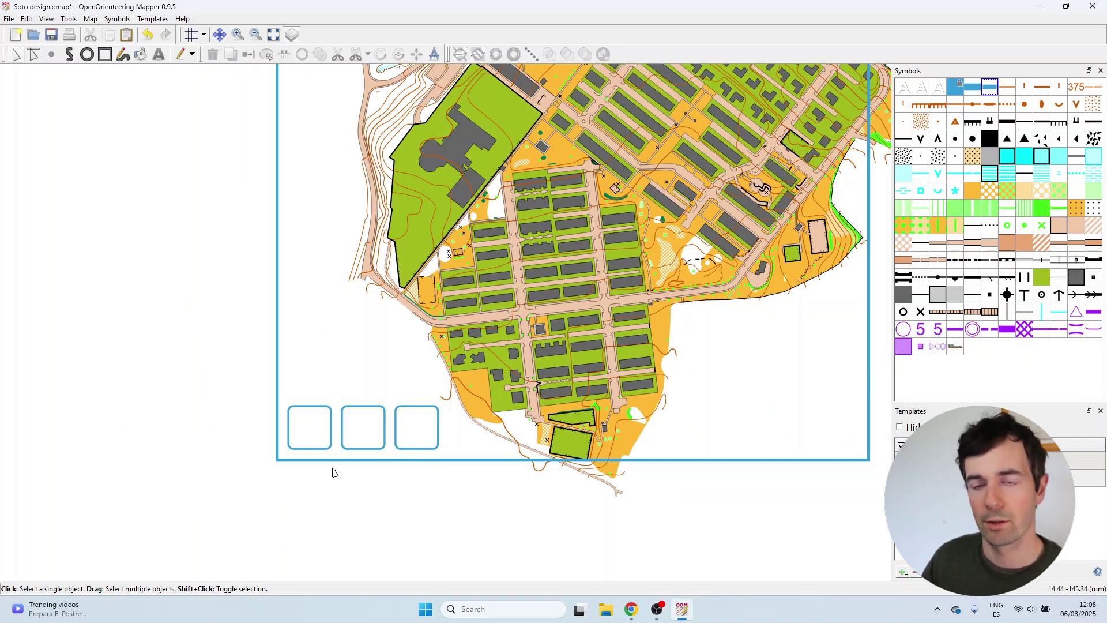
pyautogui.scroll(1, 332, 456)
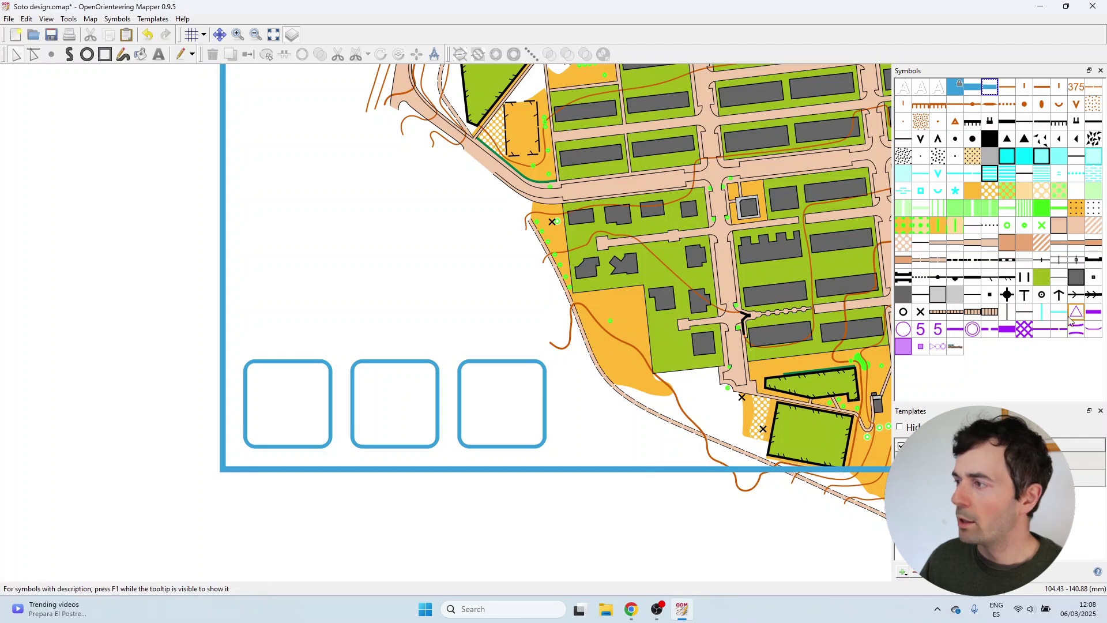
# Duplicate the Map text 2 symbol and give the copy Black 100% text colour.
pyautogui.click(939, 92)
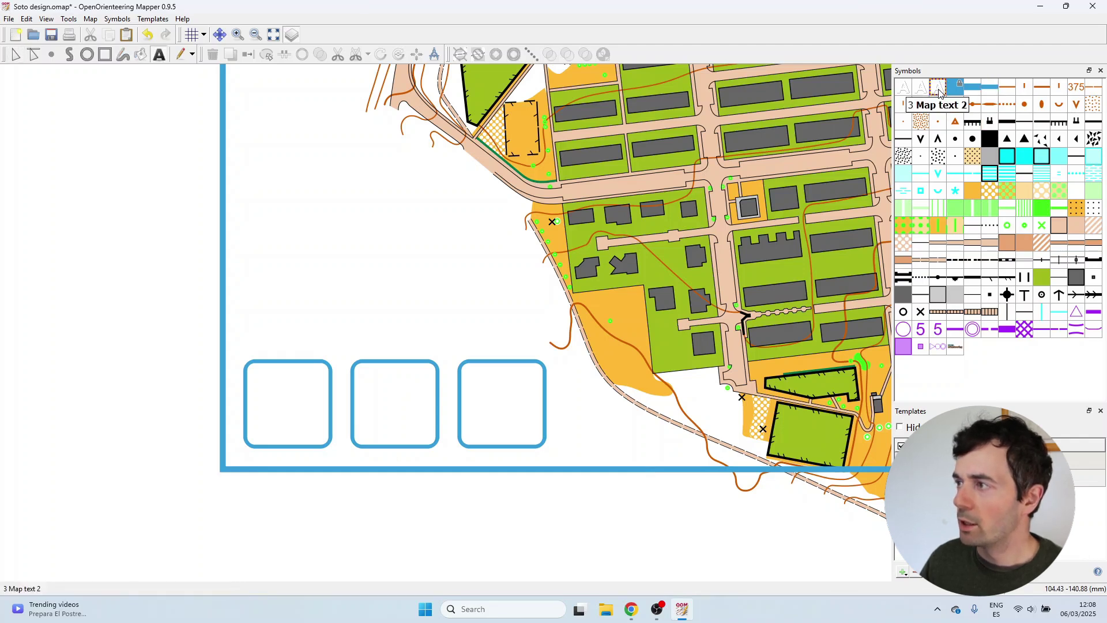
pyautogui.rightClick(940, 92)
pyautogui.click(955, 123)
pyautogui.rightClick(955, 88)
pyautogui.click(945, 109)
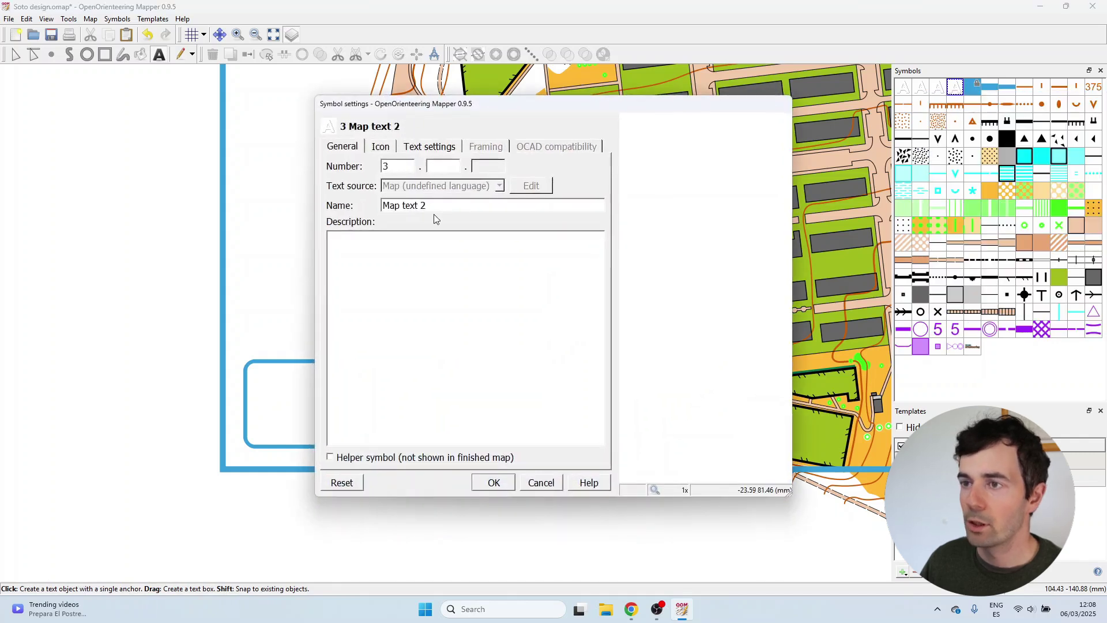
pyautogui.click(409, 147)
pyautogui.click(468, 254)
pyautogui.scroll(5, 470, 316)
pyautogui.click(470, 301)
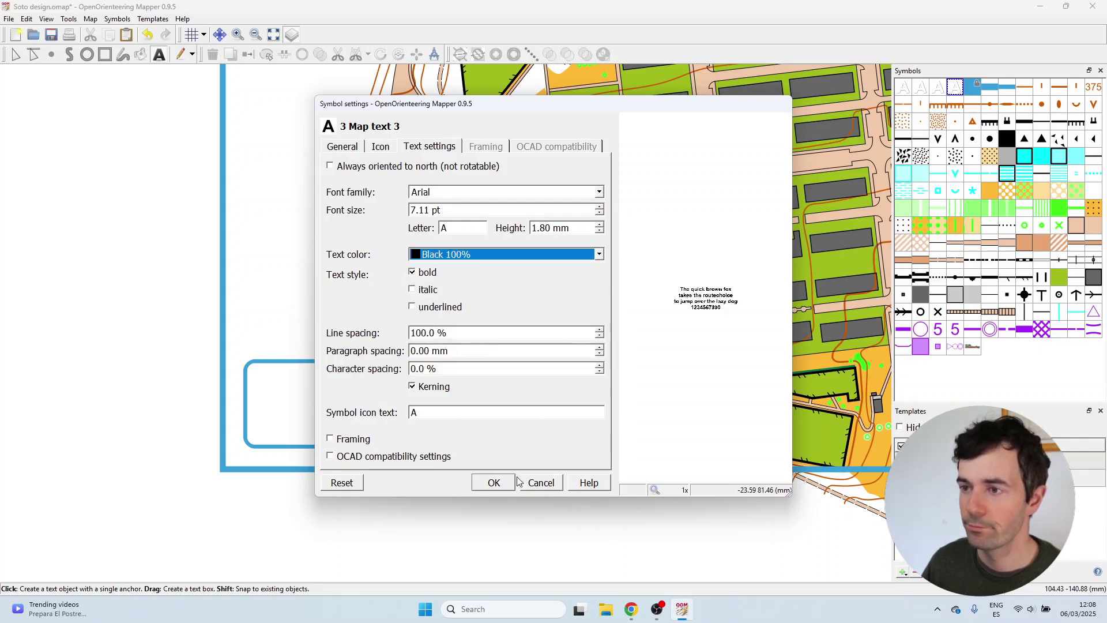
pyautogui.click(494, 482)
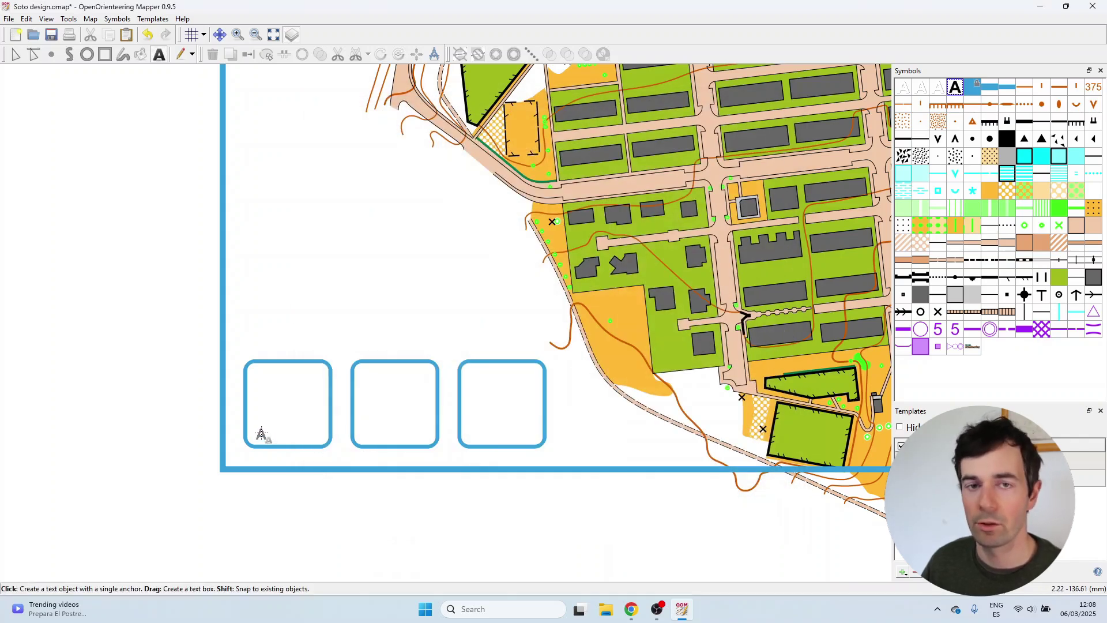
# Write the label R1 and move it into the first box's lower-left corner.
pyautogui.scroll(2, 262, 434)
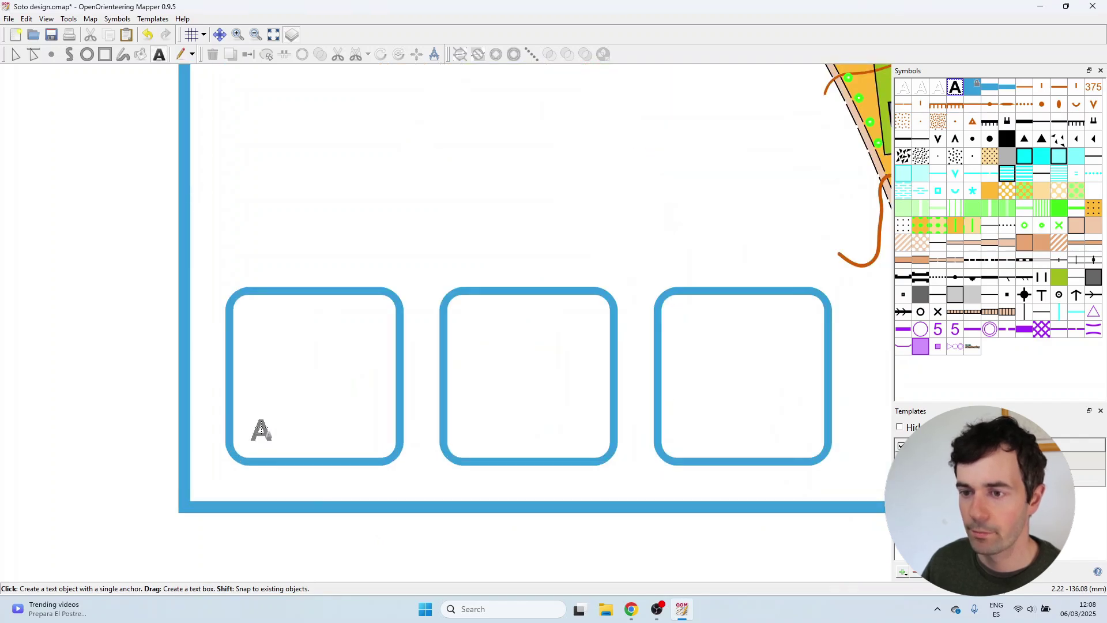
pyautogui.click(262, 432)
pyautogui.write('R1')
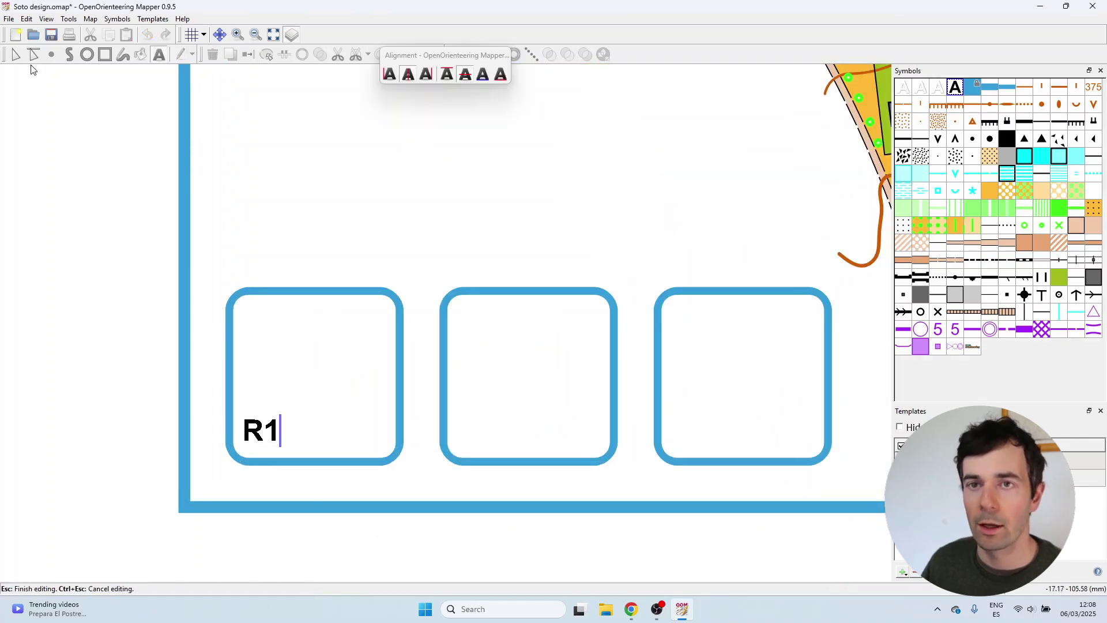
pyautogui.click(15, 55)
pyautogui.moveTo(273, 446); pyautogui.dragTo(276, 442)
pyautogui.click(283, 249)
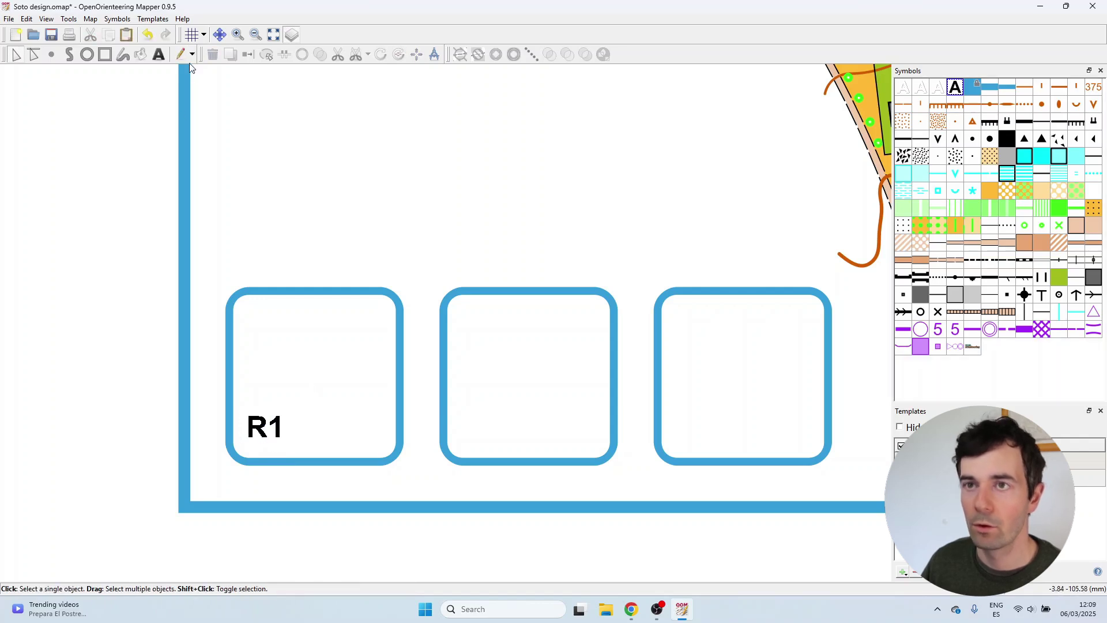
pyautogui.click(193, 34)
pyautogui.scroll(5, 270, 430)
pyautogui.click(268, 450)
pyautogui.moveTo(269, 468); pyautogui.dragTo(274, 492)
pyautogui.press('Escape')
pyautogui.scroll(-4, 324, 368)
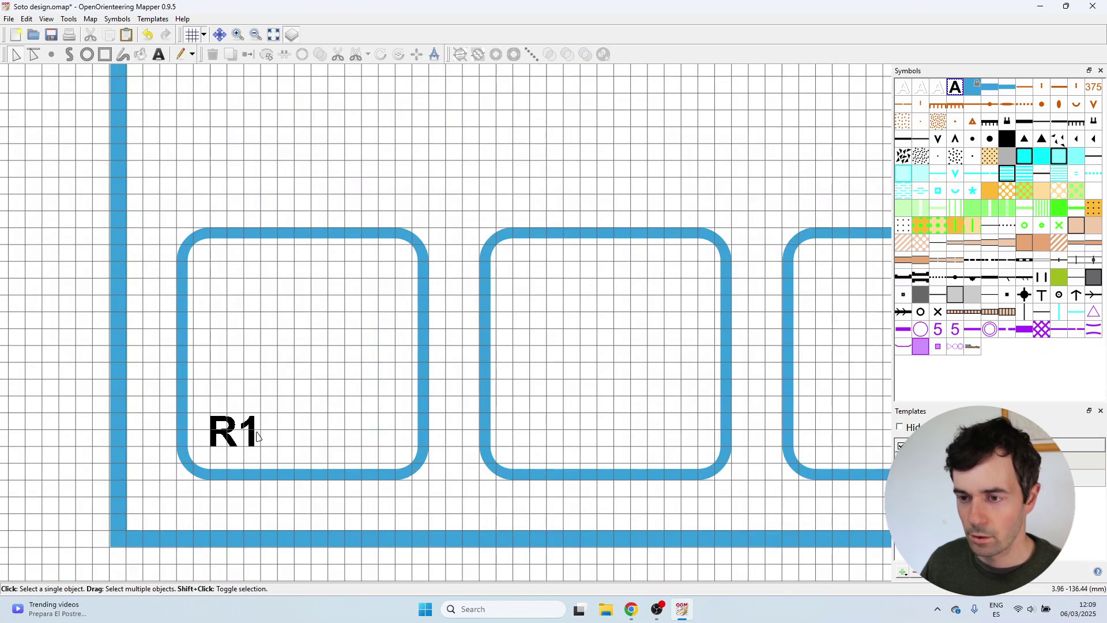
# Copy the R1 label and paste copies into the middle and right boxes.
pyautogui.click(258, 437)
pyautogui.hotkey('ctrl', 'c')
pyautogui.hotkey('ctrl', 'v')
pyautogui.moveTo(453, 346); pyautogui.dragTo(542, 455)
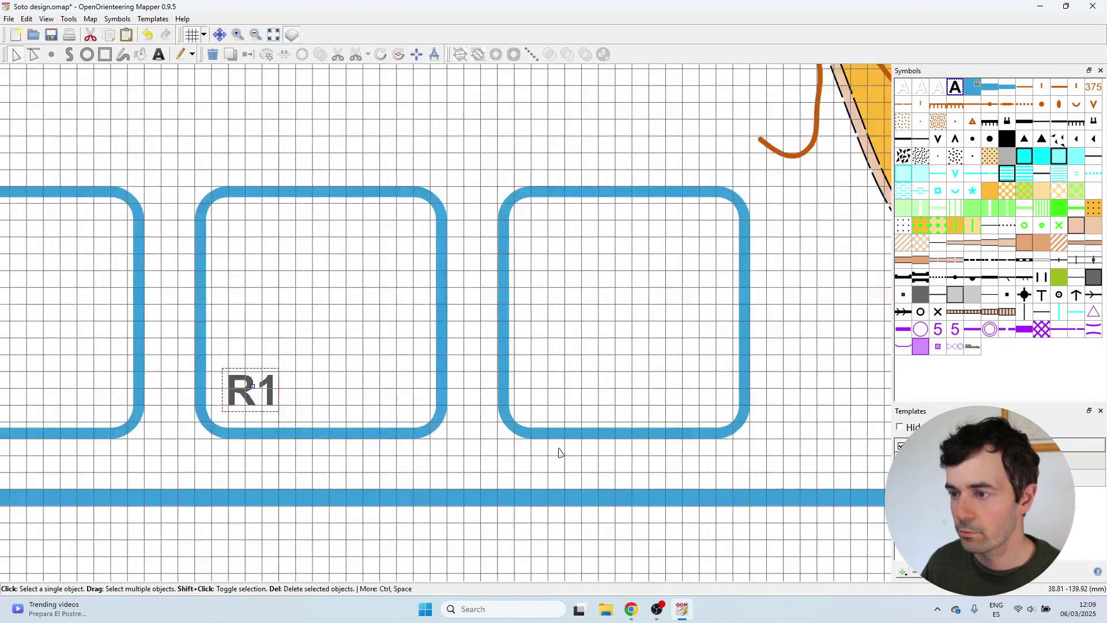
pyautogui.scroll(1, 553, 444)
pyautogui.hotkey('ctrl', 'v')
pyautogui.moveTo(458, 357); pyautogui.dragTo(563, 396)
# Edit the pasted labels to read R3 in the right box and R2 in the middle.
pyautogui.doubleClick(580, 356)
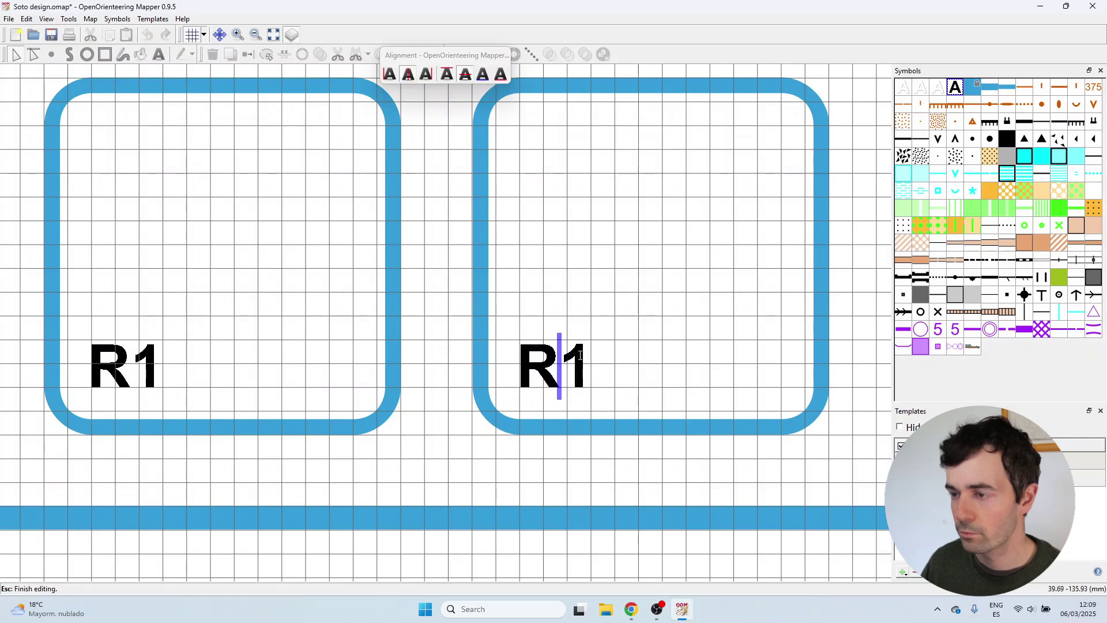
pyautogui.press('BackSpace')
pyautogui.write('3')
pyautogui.press('Escape')
pyautogui.click(137, 349)
pyautogui.doubleClick(139, 353)
pyautogui.press('Delete')
pyautogui.write('2')
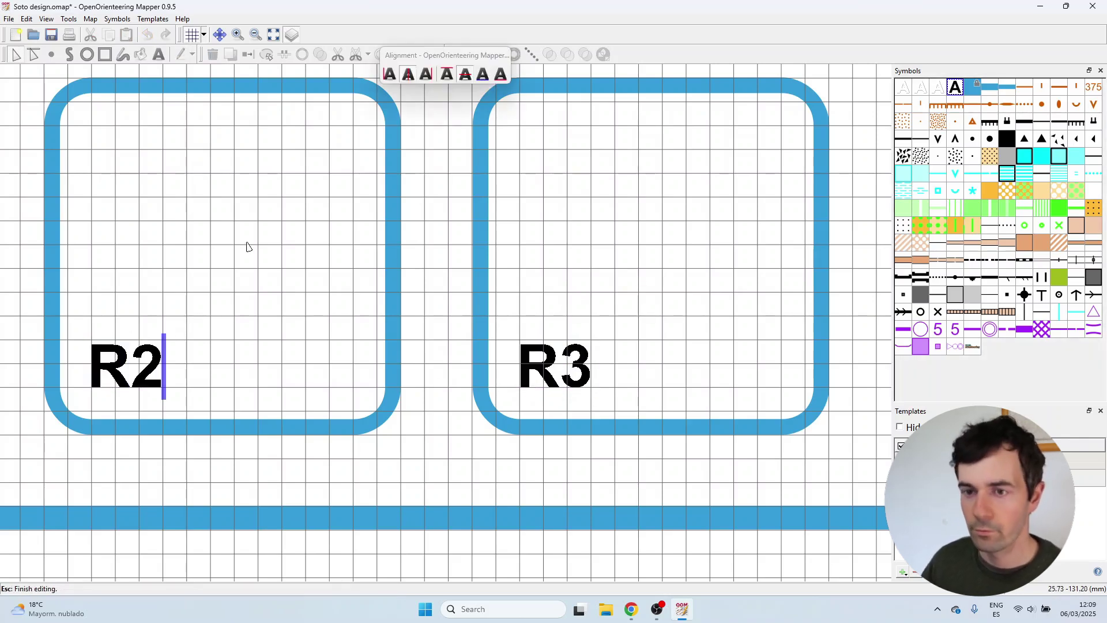
pyautogui.press('Escape')
pyautogui.scroll(2, 563, 364)
pyautogui.click(523, 414)
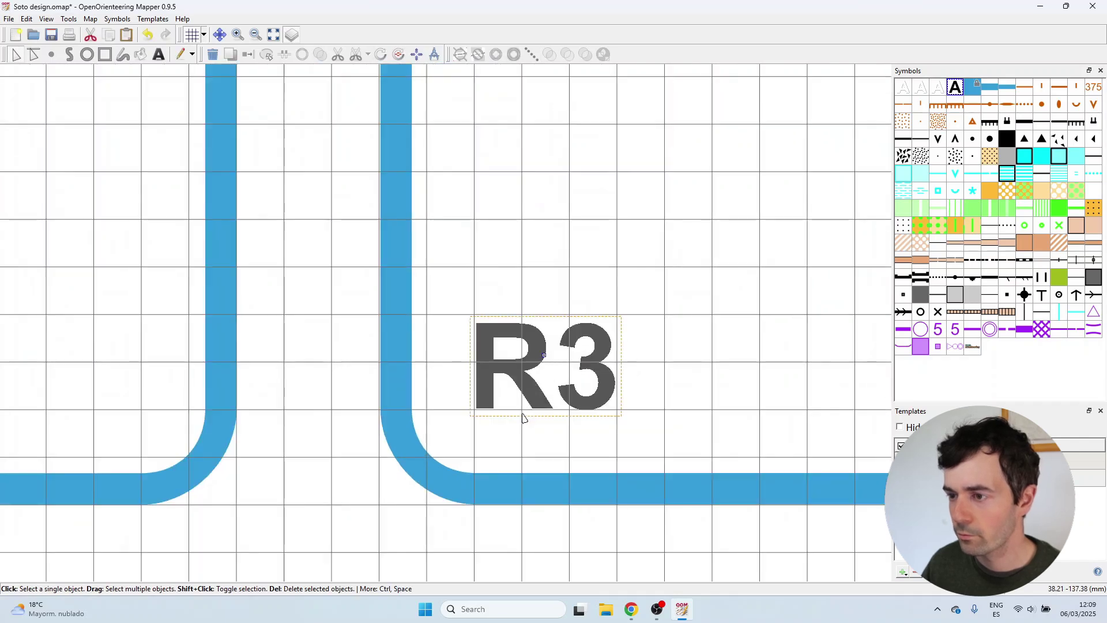
pyautogui.click(523, 416)
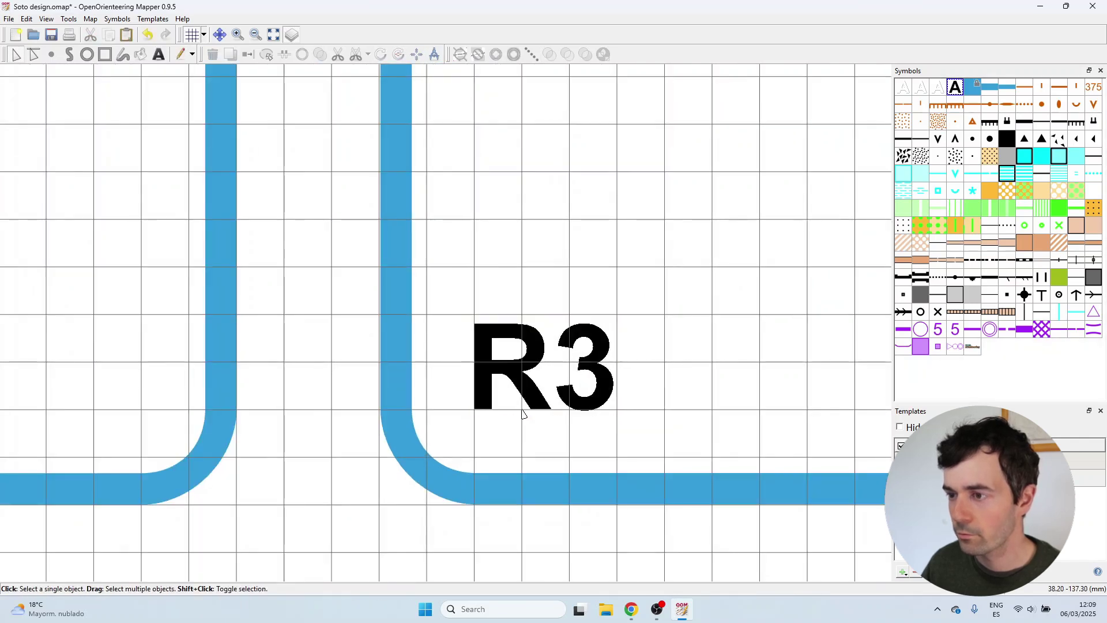
pyautogui.scroll(-4, 522, 414)
# Write the note 'Usar en caso de fallo de sportident' above the boxes.
pyautogui.press('t')
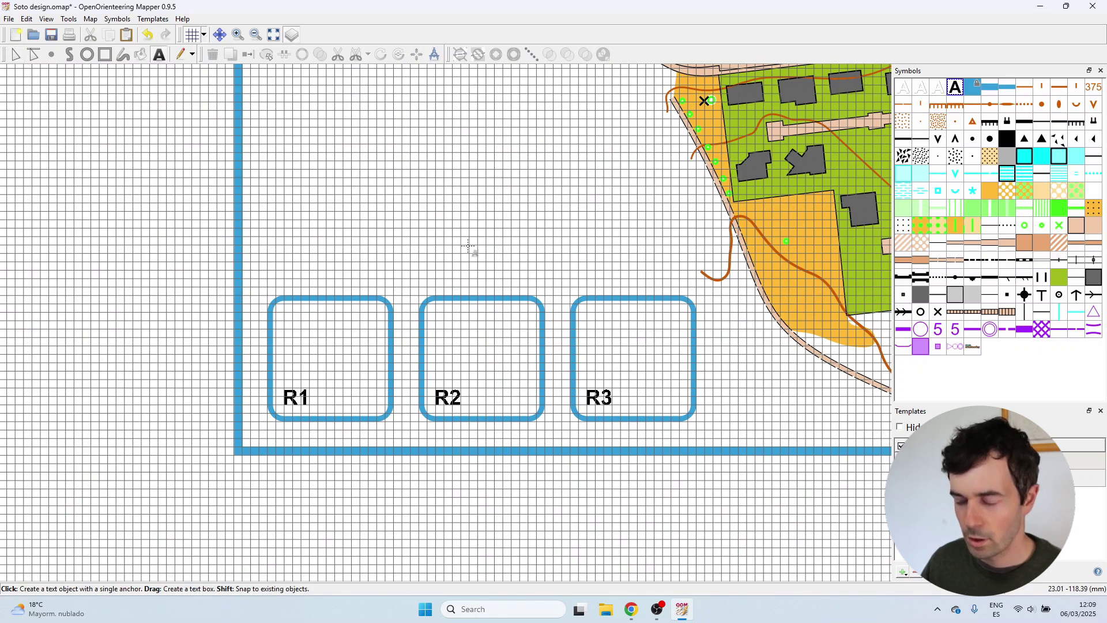
pyautogui.click(433, 261)
pyautogui.write('U')
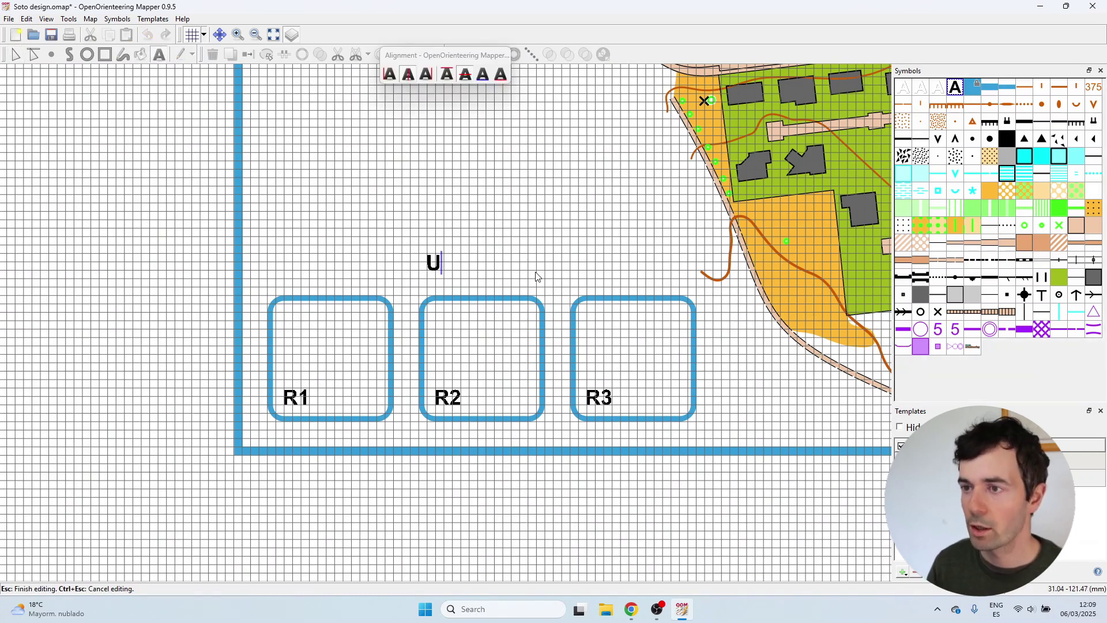
pyautogui.write('sar en caso ')
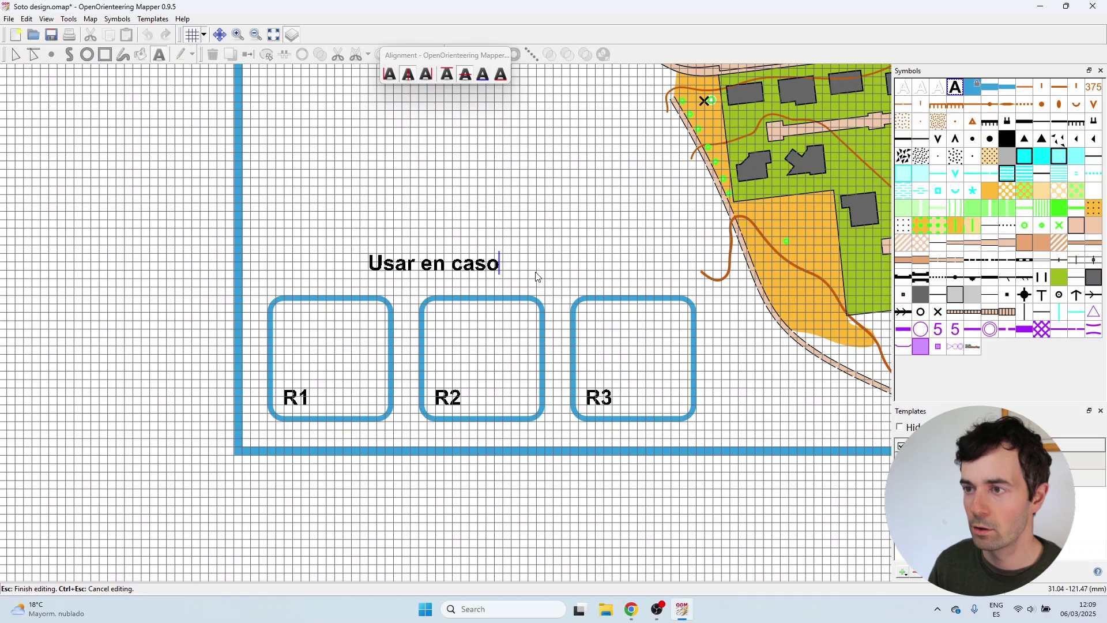
pyautogui.write('de fallo de sportiden')
pyautogui.press('BackSpace')
pyautogui.press('BackSpace')
pyautogui.write('dent')
pyautogui.click(358, 261)
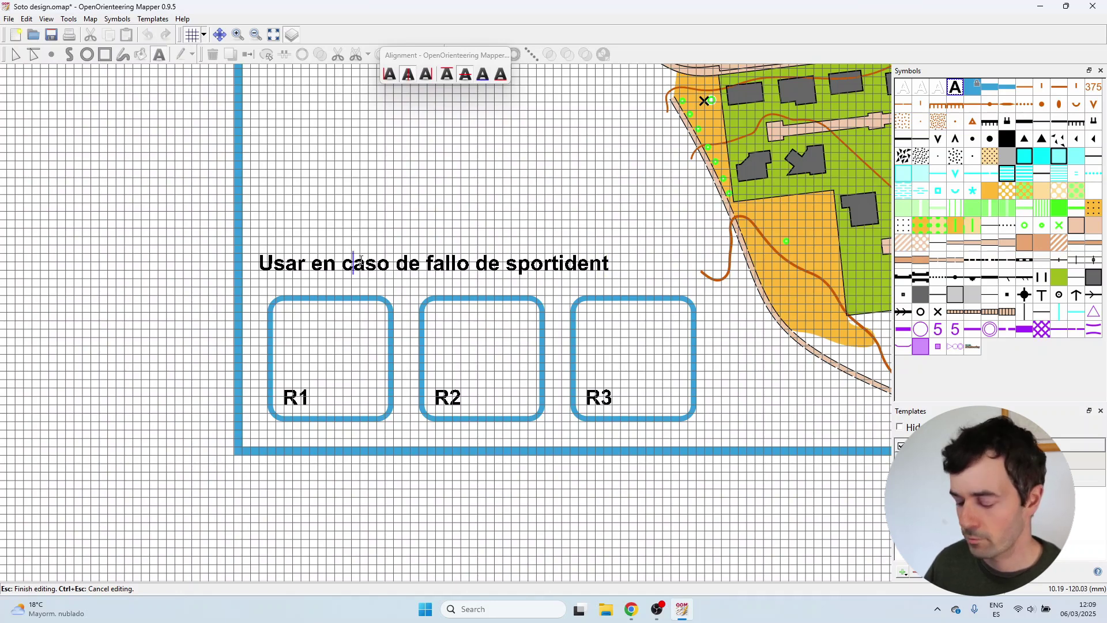
pyautogui.click(362, 261)
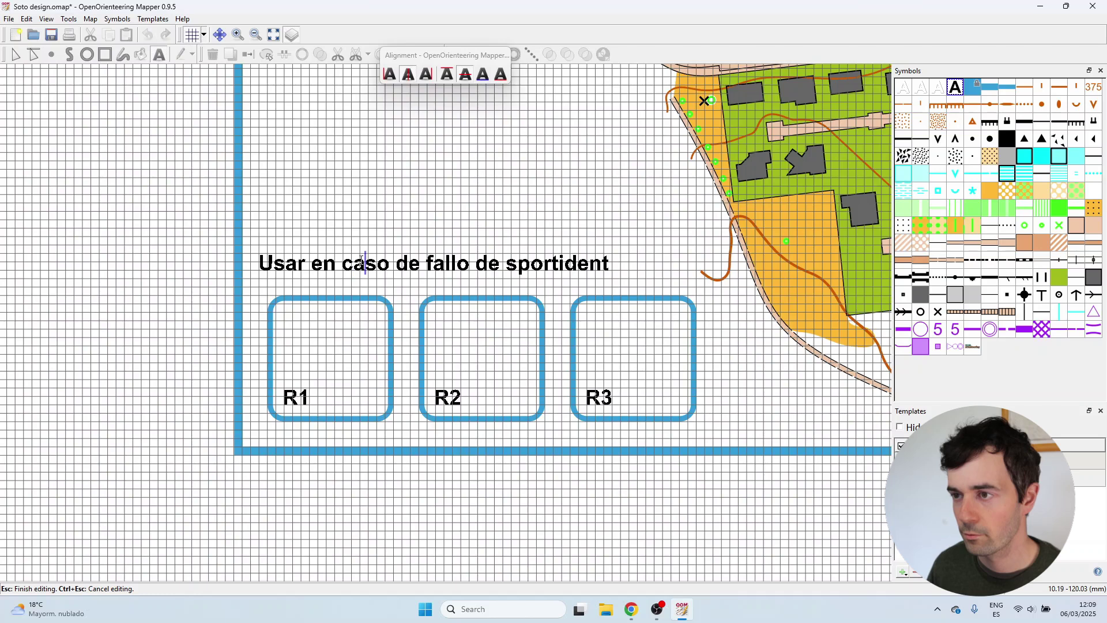
pyautogui.click(15, 54)
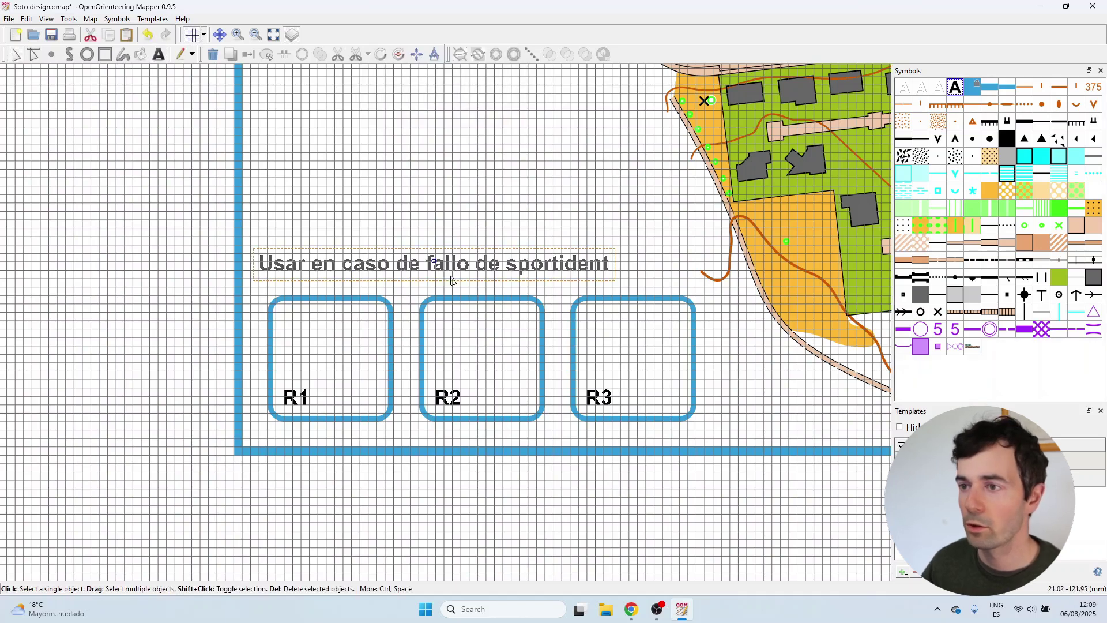
# Centre the sportident note above the three boxes and switch the grid off.
pyautogui.moveTo(436, 263); pyautogui.dragTo(488, 270)
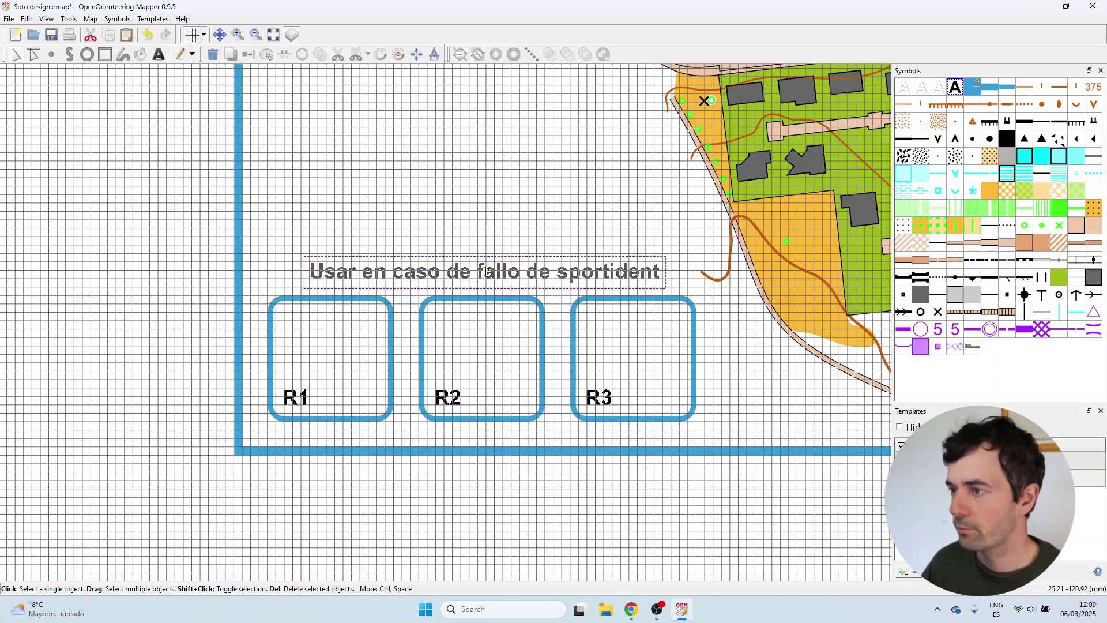
pyautogui.click(502, 250)
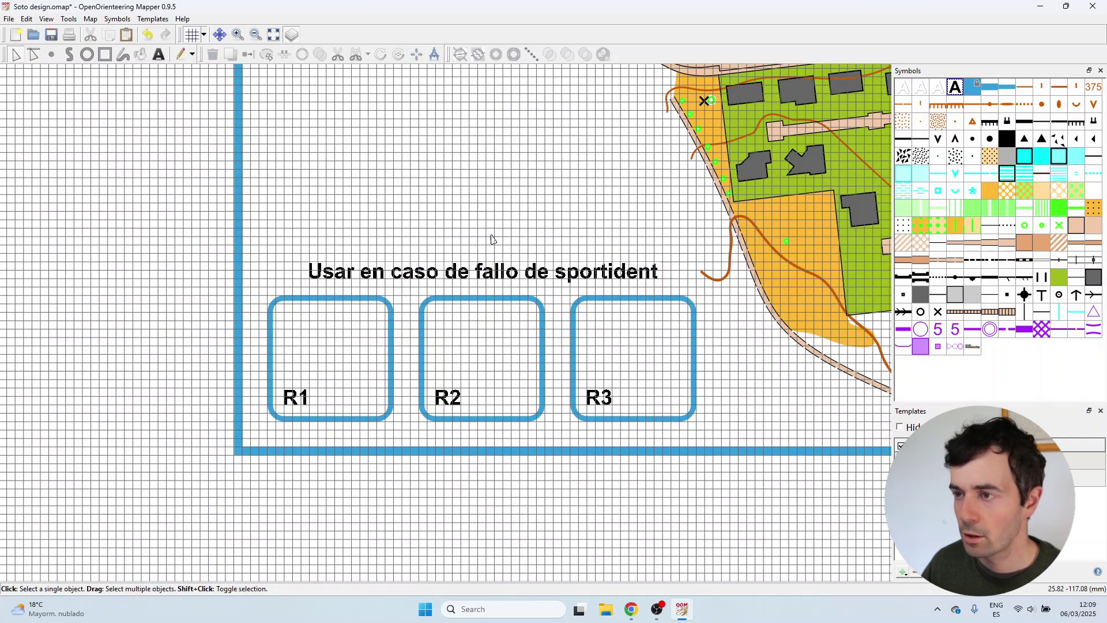
pyautogui.scroll(1, 493, 240)
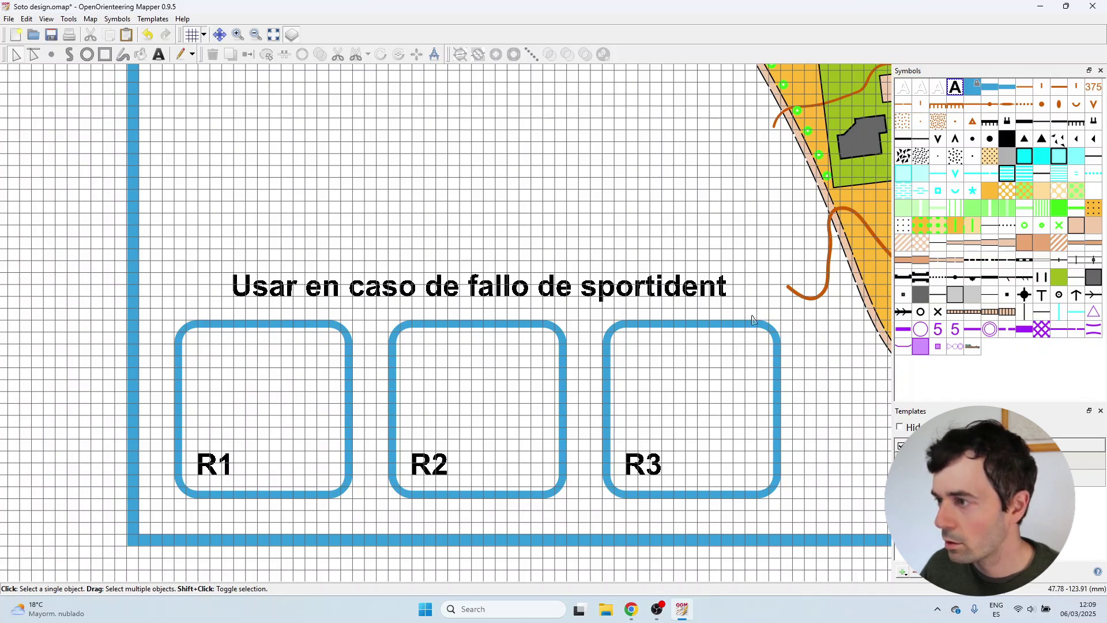
pyautogui.click(715, 285)
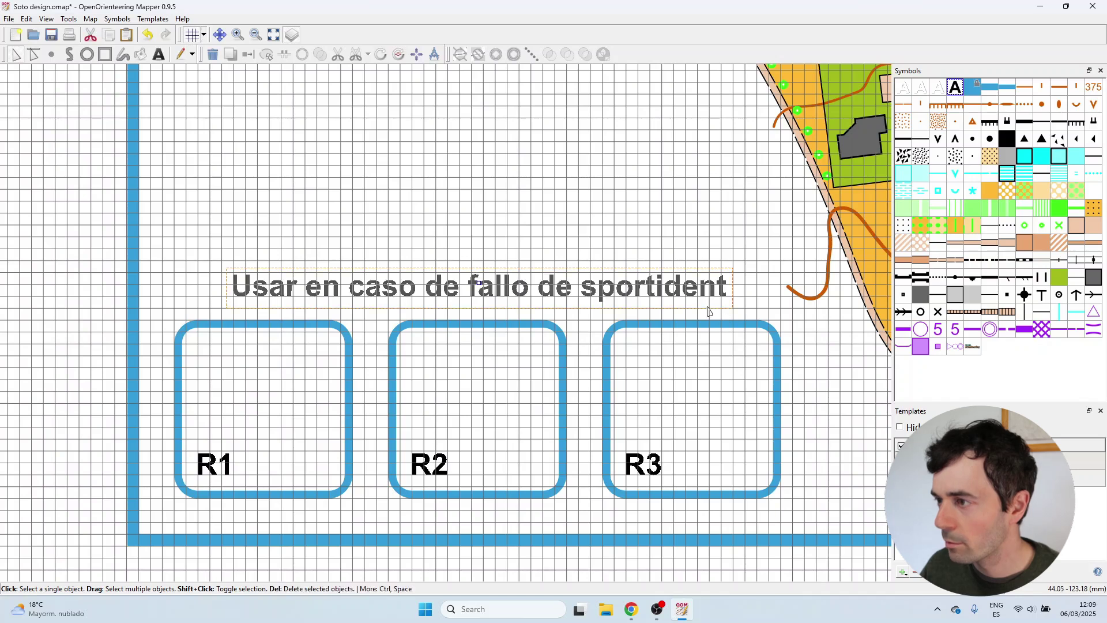
pyautogui.click(678, 225)
pyautogui.scroll(-1, 287, 144)
pyautogui.click(192, 36)
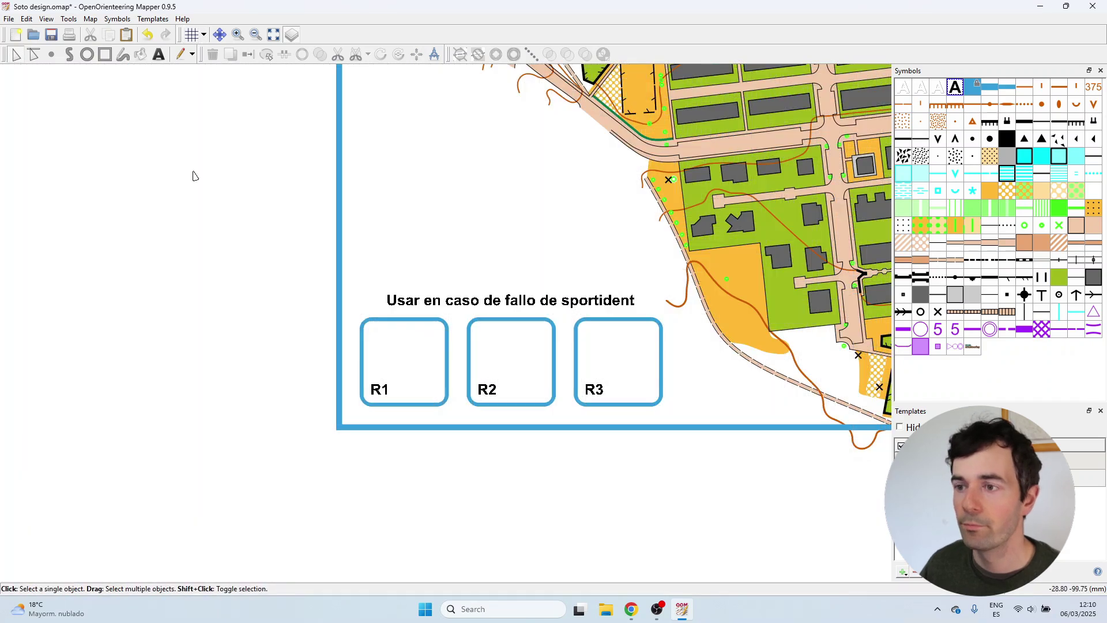
pyautogui.scroll(-1, 206, 299)
# Save the Soto design map with Ctrl+S and zoom around to review the whole sheet.
pyautogui.hotkey('ctrl', 's')
pyautogui.scroll(-2, 262, 380)
pyautogui.scroll(1, 283, 158)
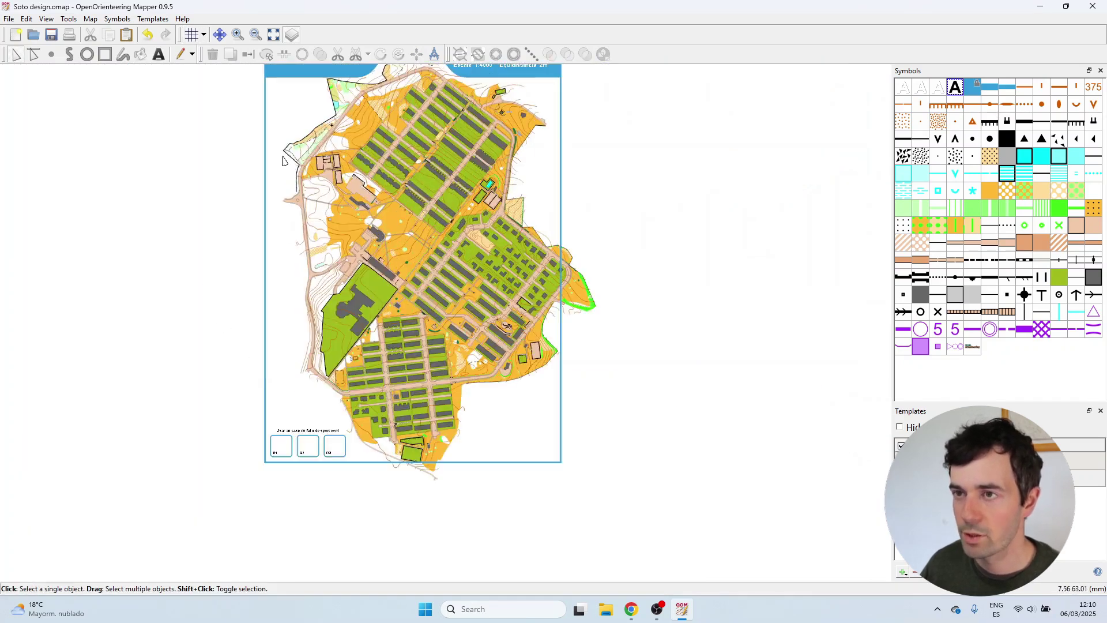
pyautogui.scroll(-1, 376, 380)
pyautogui.scroll(1, 316, 267)
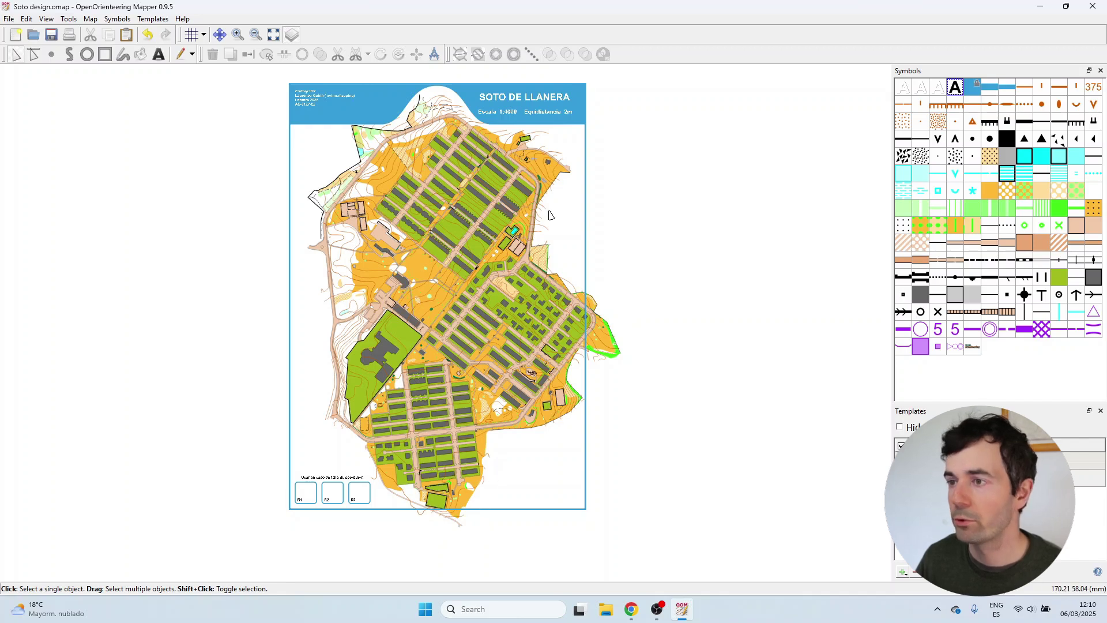
pyautogui.scroll(4, 552, 215)
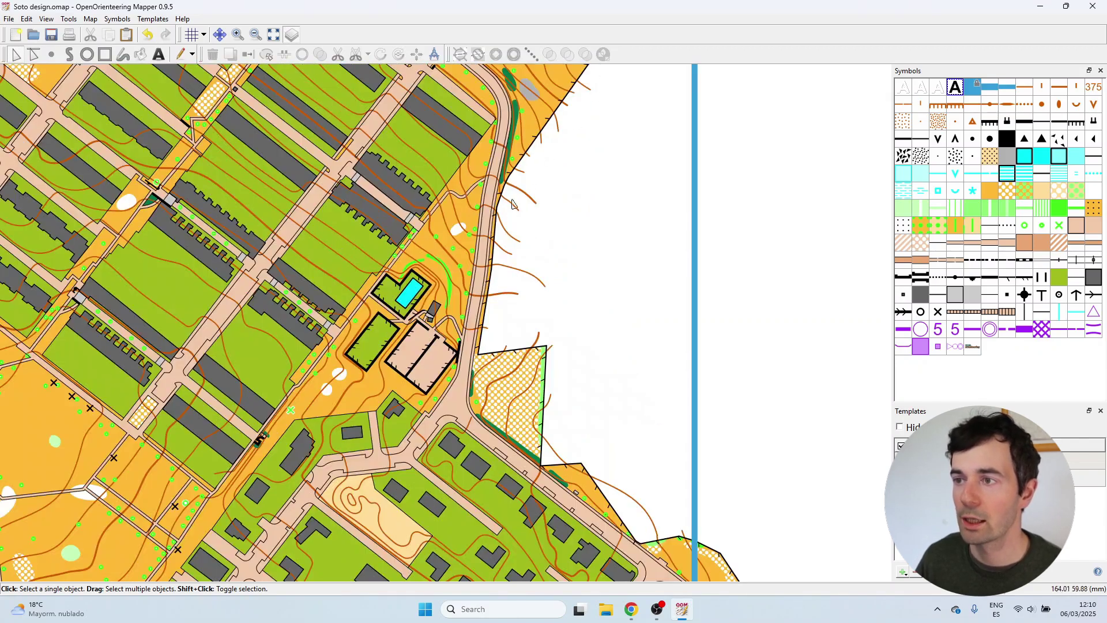
pyautogui.scroll(-4, 569, 289)
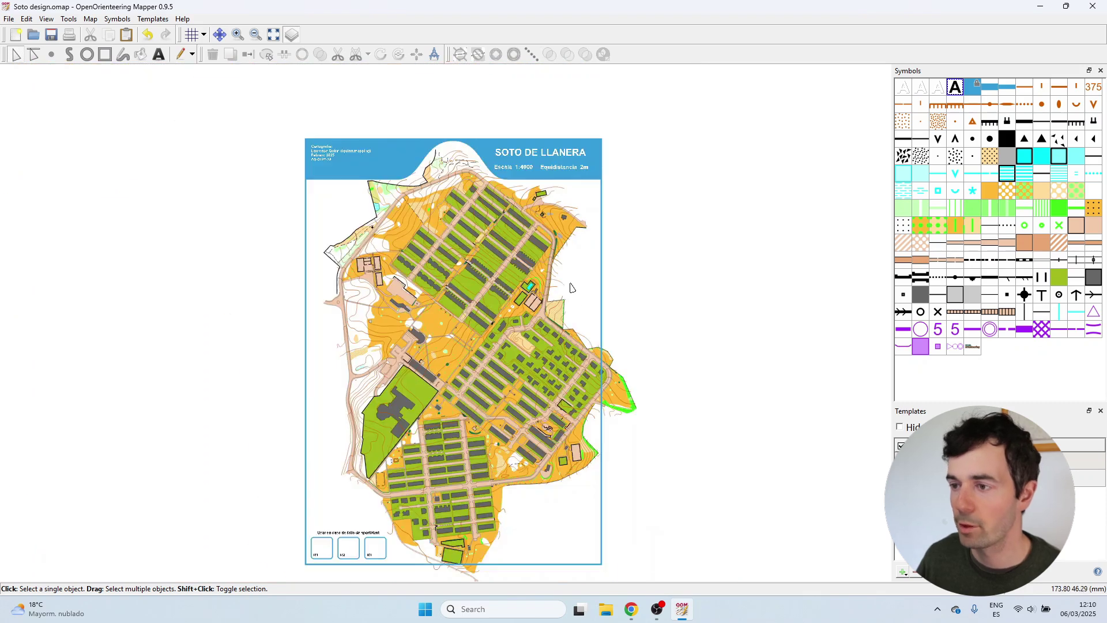
# Duplicate the blue Map area symbol and rename the copy White cover.
pyautogui.rightClick(973, 92)
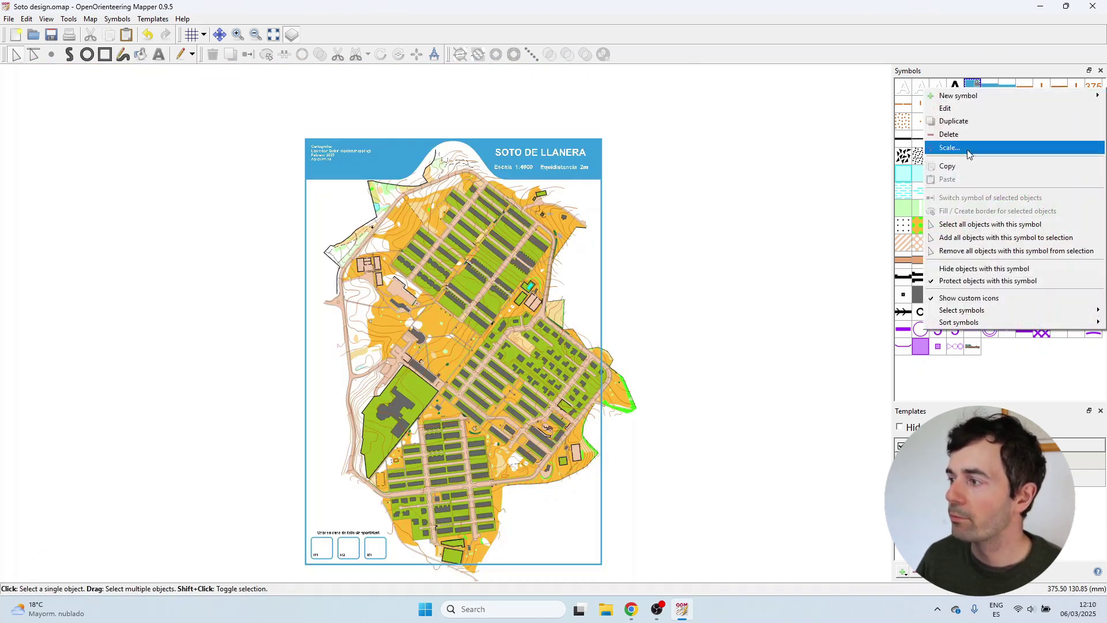
pyautogui.click(974, 269)
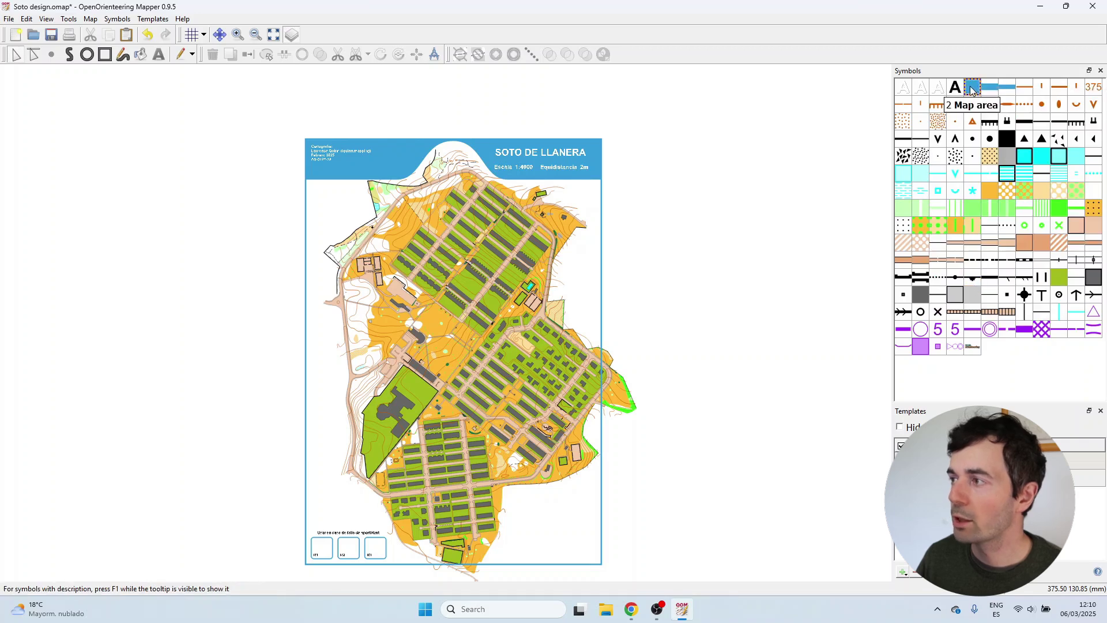
pyautogui.click(975, 118)
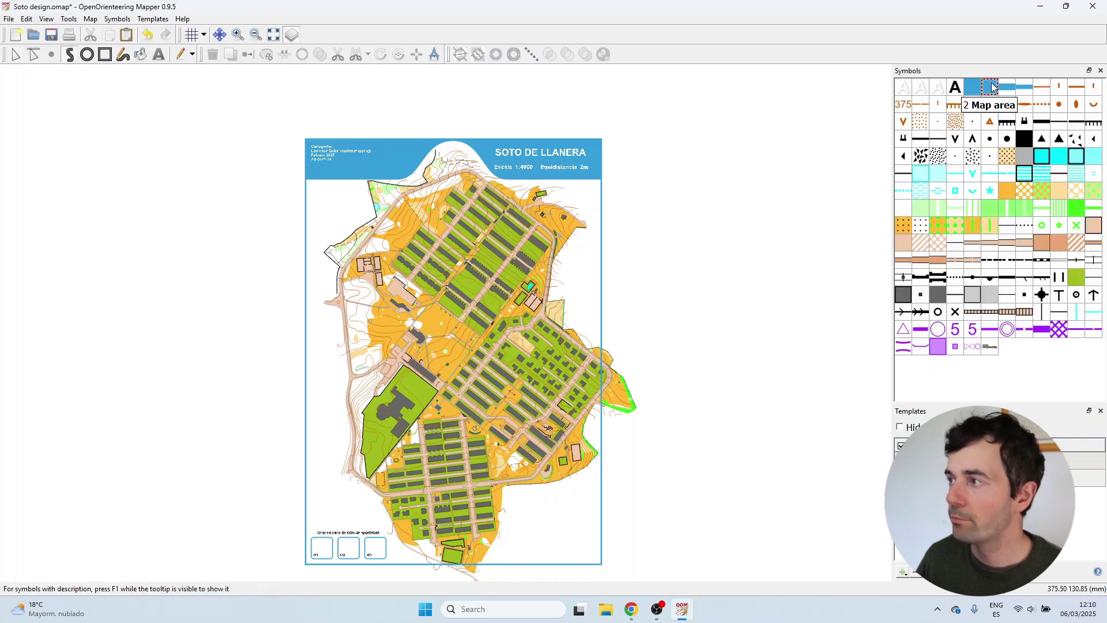
pyautogui.rightClick(990, 86)
pyautogui.click(992, 107)
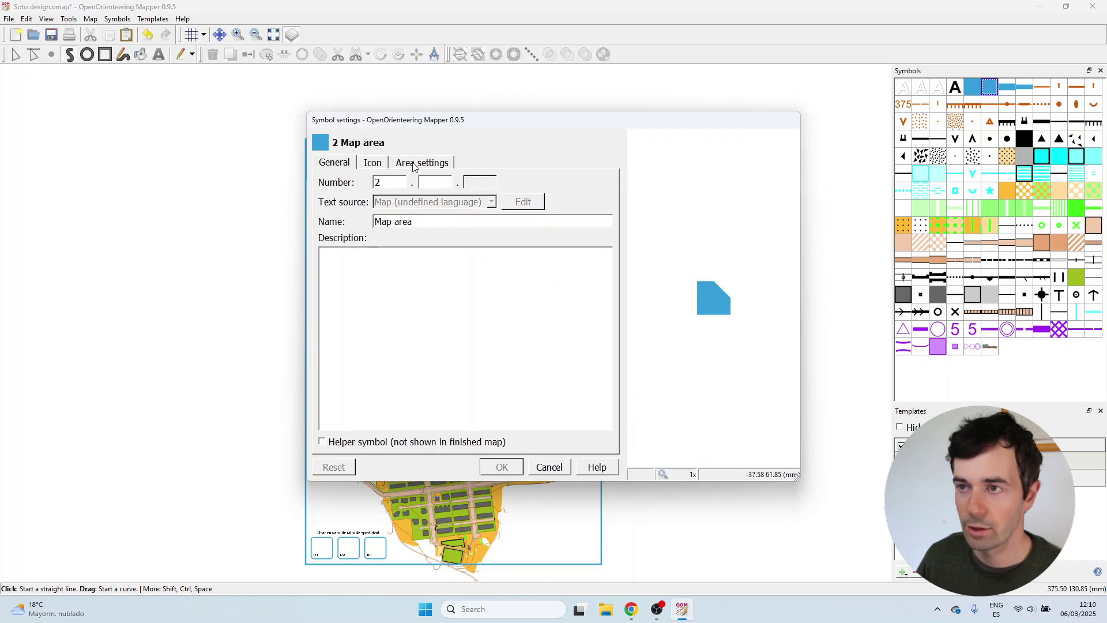
pyautogui.moveTo(421, 223); pyautogui.dragTo(398, 221)
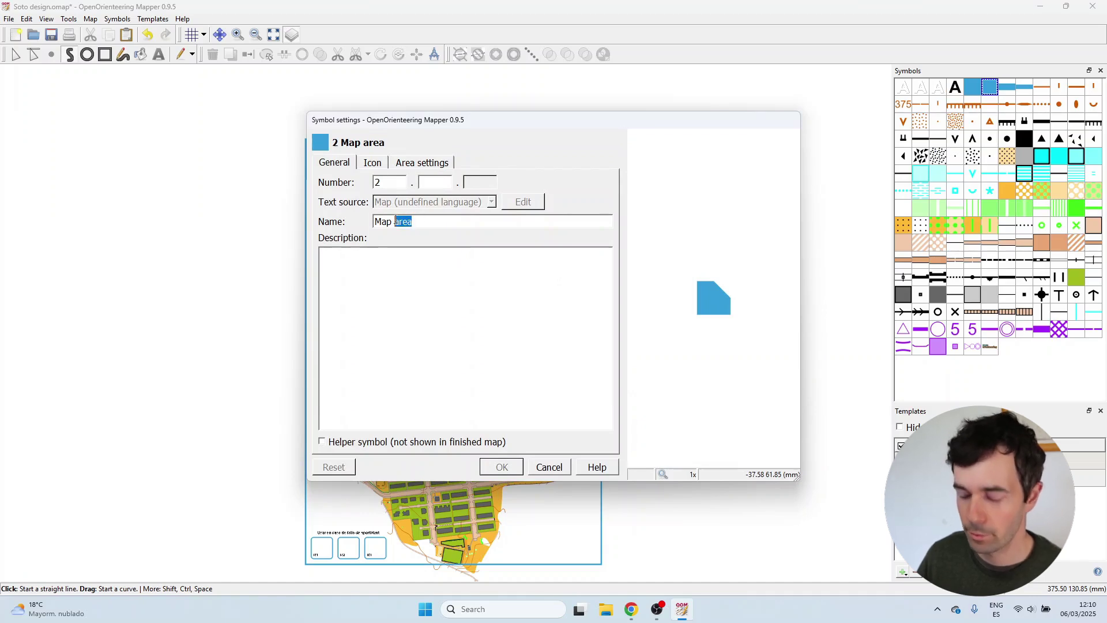
pyautogui.write('covWhite')
pyautogui.press('Delete')
pyautogui.press('Delete')
pyautogui.press('Delete')
pyautogui.press('Return')
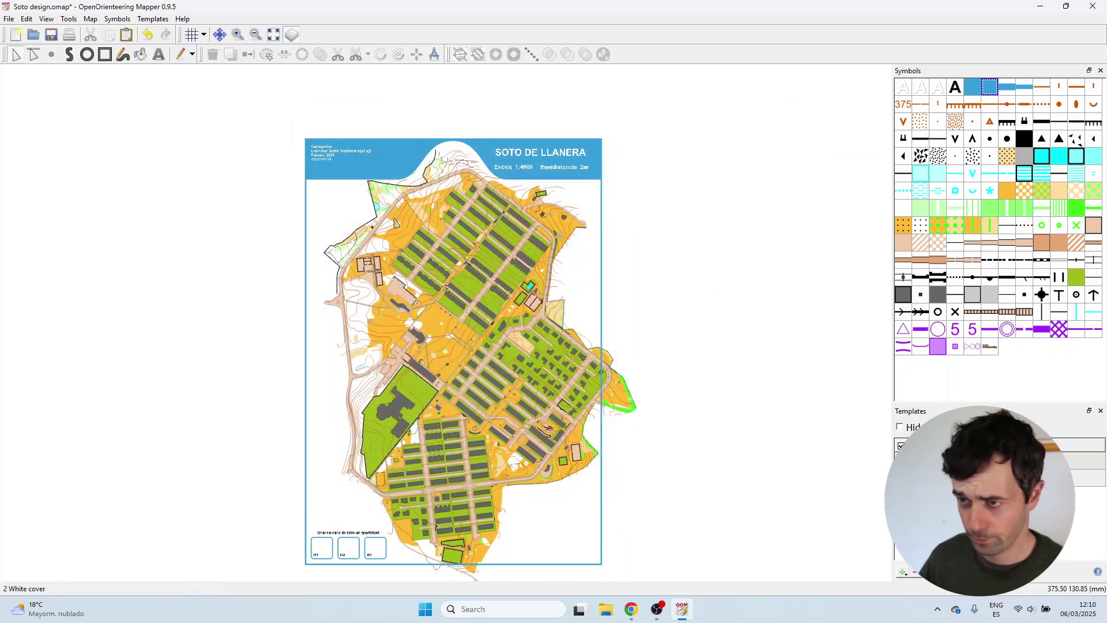
# Check the available area colours for White cover, then cancel without changes.
pyautogui.rightClick(997, 87)
pyautogui.click(990, 110)
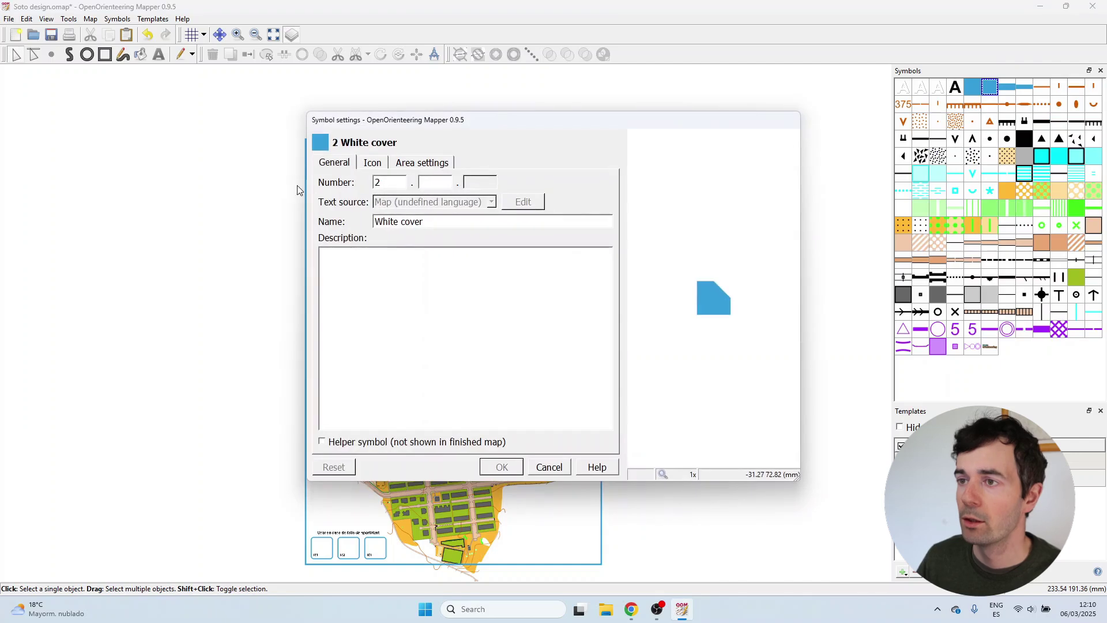
pyautogui.click(422, 162)
pyautogui.click(477, 182)
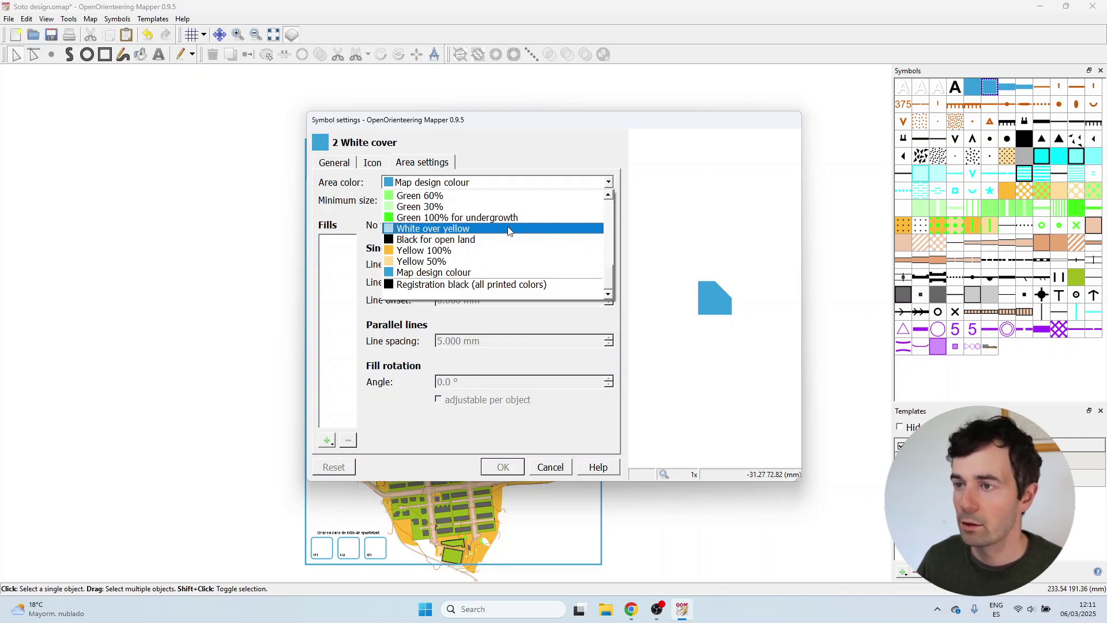
pyautogui.click(557, 466)
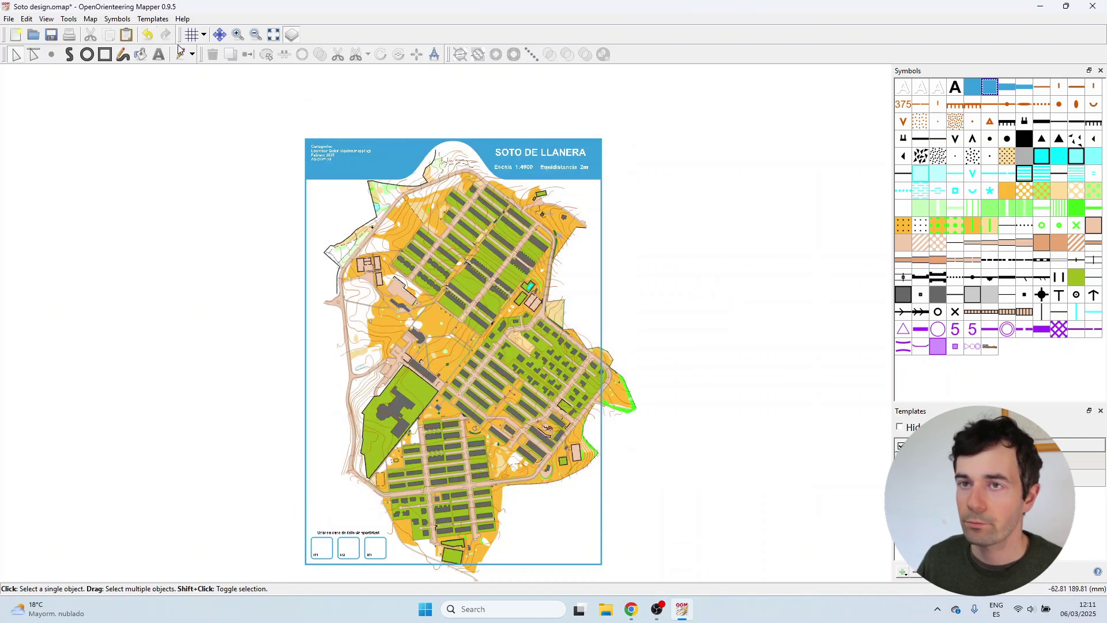
# Add a new map colour named White beneath blue, deriving its print colour from RGB.
pyautogui.click(117, 18)
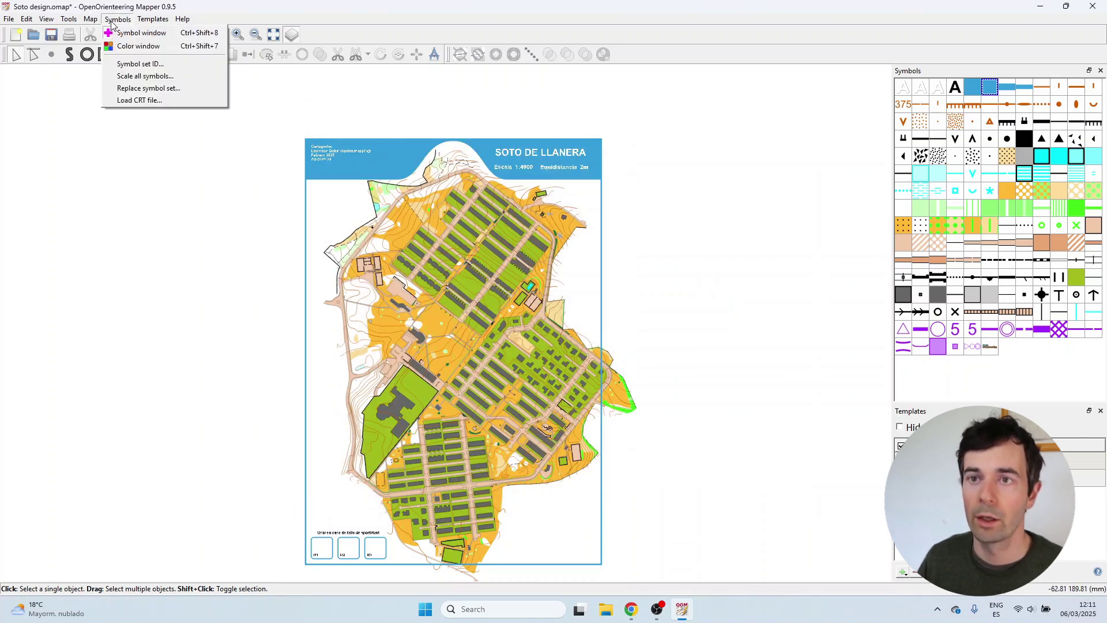
pyautogui.click(129, 46)
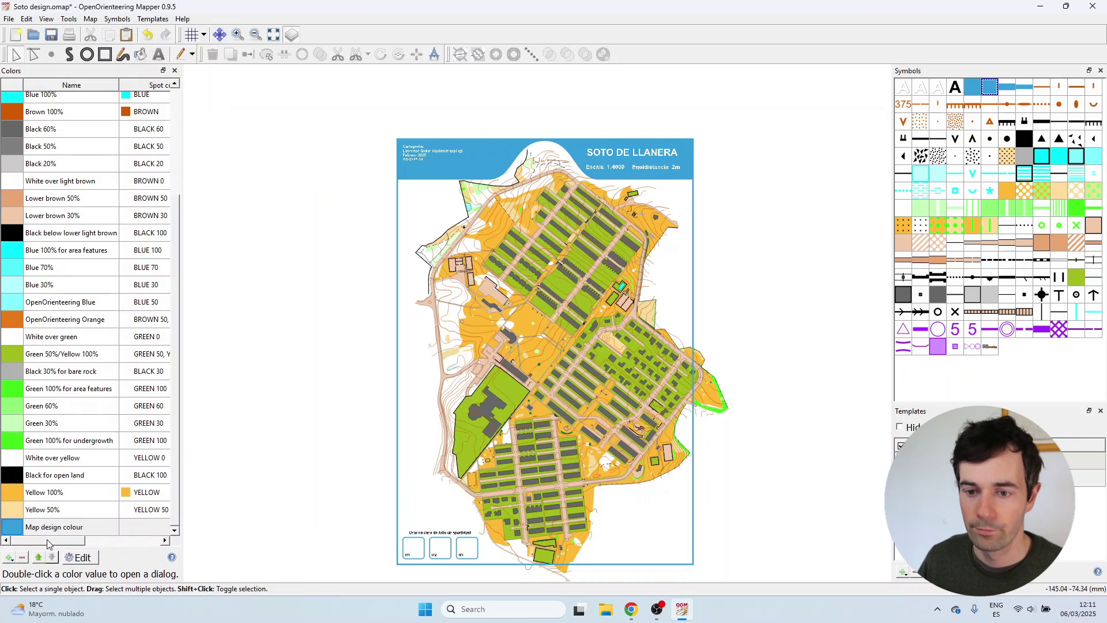
pyautogui.click(8, 557)
pyautogui.hotkey('ctrl', 'a')
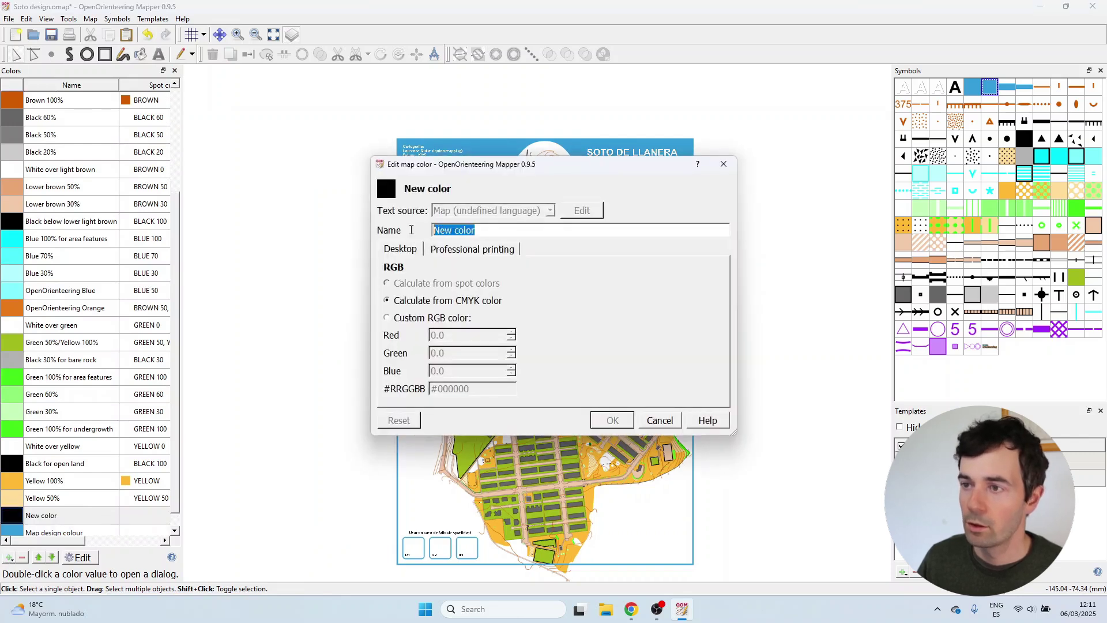
pyautogui.write('White beneath blue')
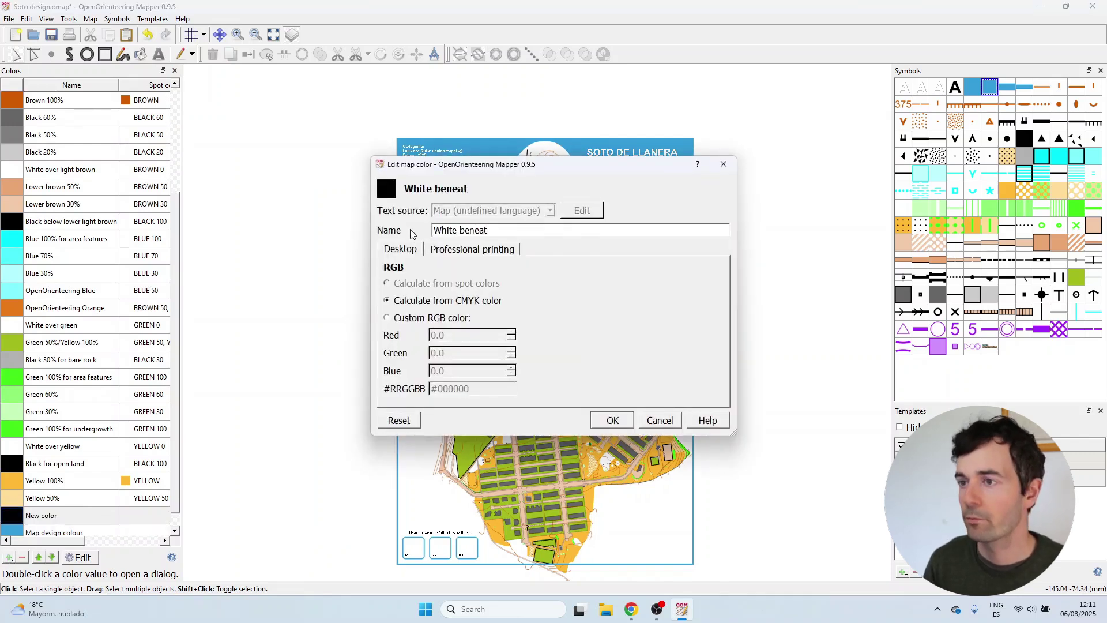
pyautogui.click(466, 250)
pyautogui.click(641, 305)
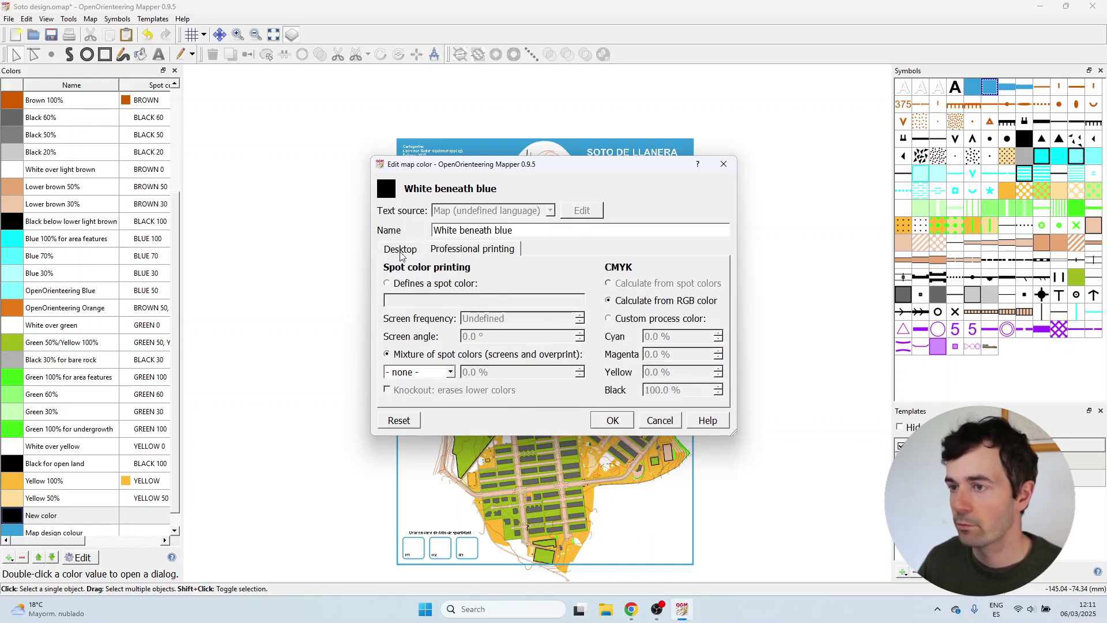
pyautogui.click(399, 250)
# Set the colour to RGB 255, 255, 255 and move it below Map design colour.
pyautogui.moveTo(464, 334); pyautogui.dragTo(407, 338)
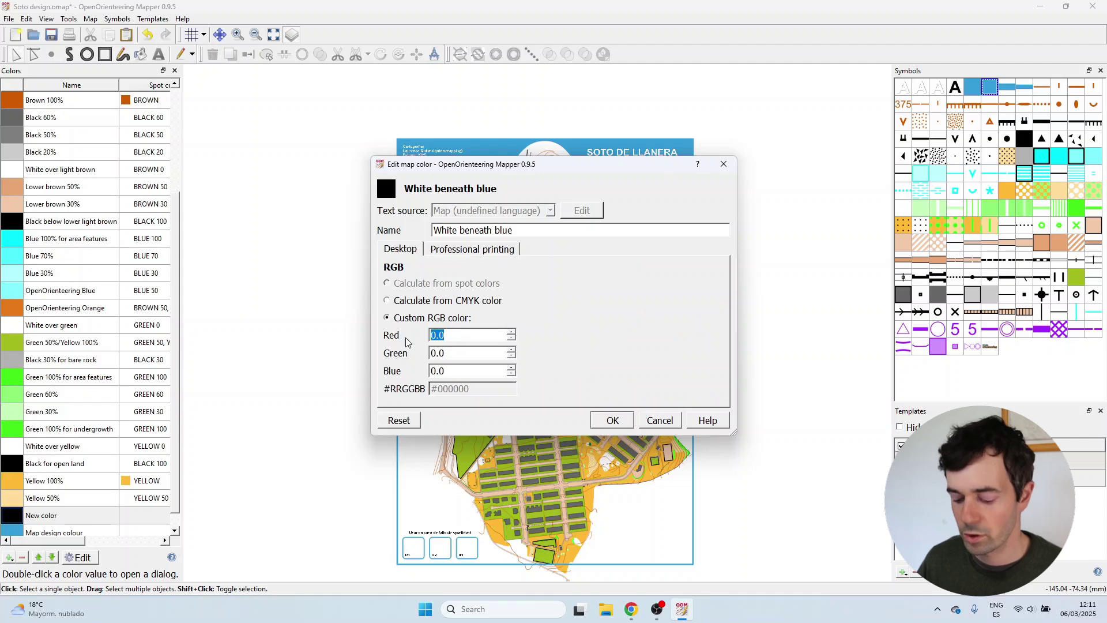
pyautogui.write('255')
pyautogui.press('Tab')
pyautogui.write('255')
pyautogui.press('Tab')
pyautogui.write('255')
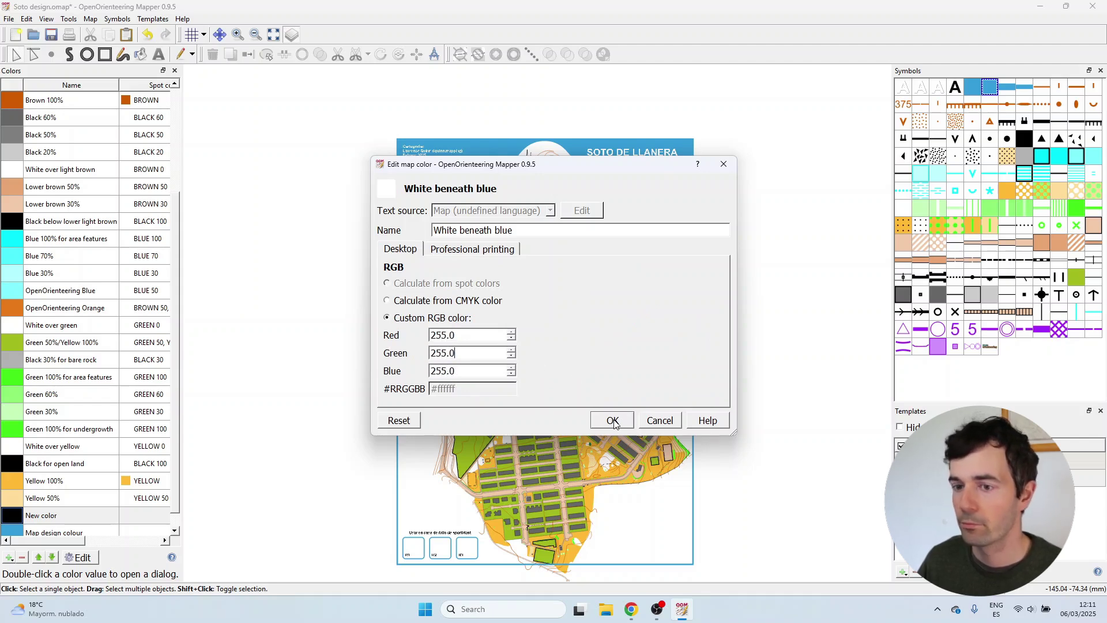
pyautogui.click(614, 421)
pyautogui.click(96, 520)
pyautogui.click(52, 557)
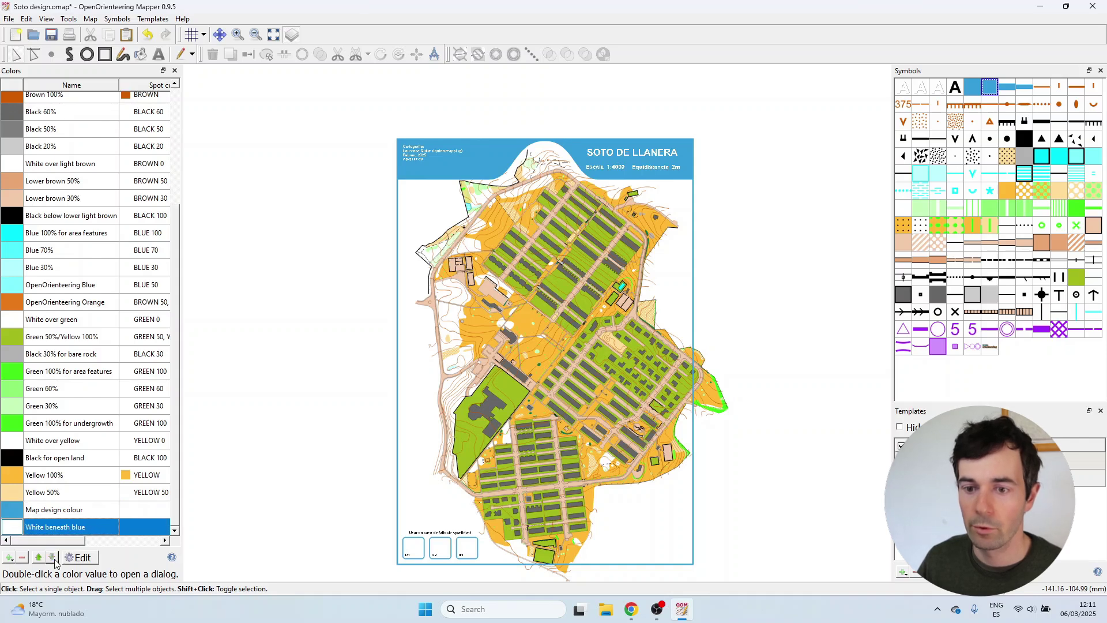
pyautogui.click(173, 70)
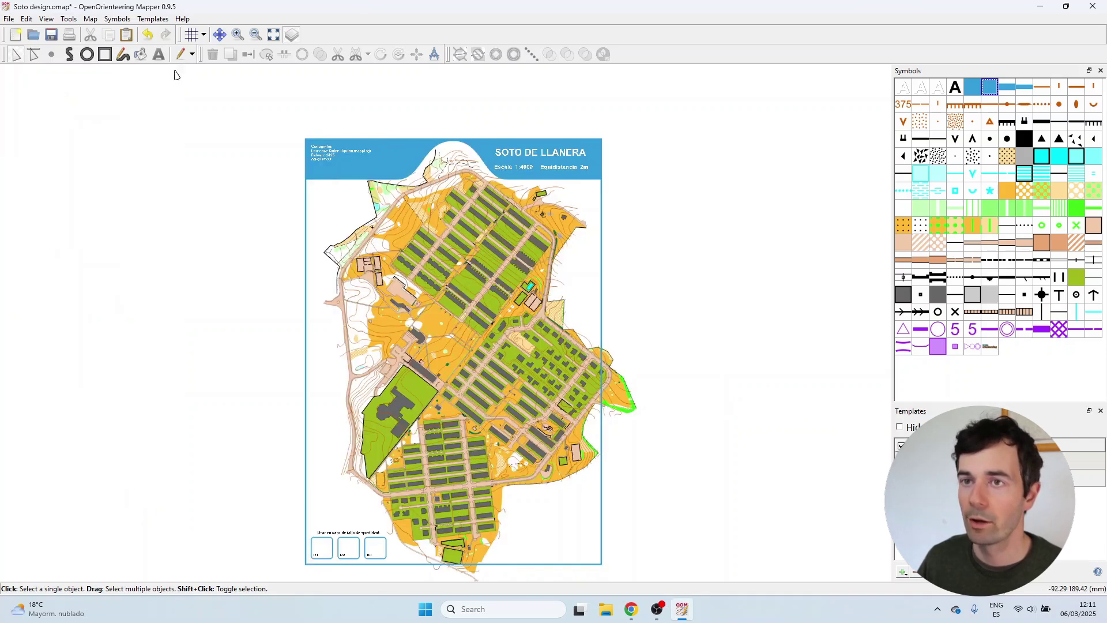
# Make White beneath blue the area colour of the White cover symbol.
pyautogui.rightClick(991, 87)
pyautogui.click(990, 105)
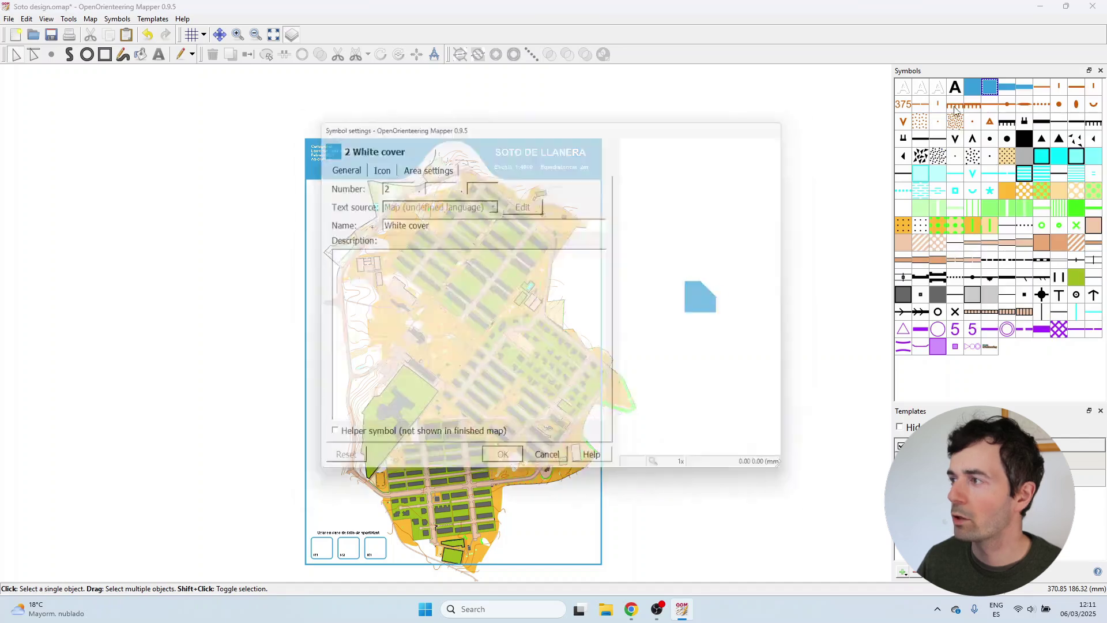
pyautogui.click(416, 162)
pyautogui.click(431, 183)
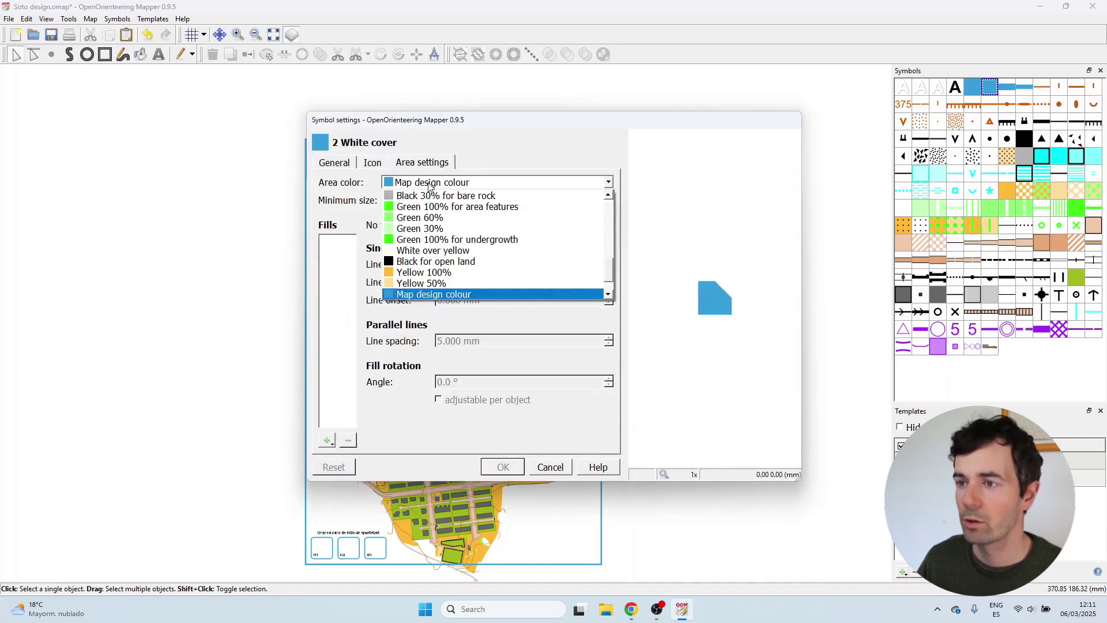
pyautogui.scroll(-1, 455, 240)
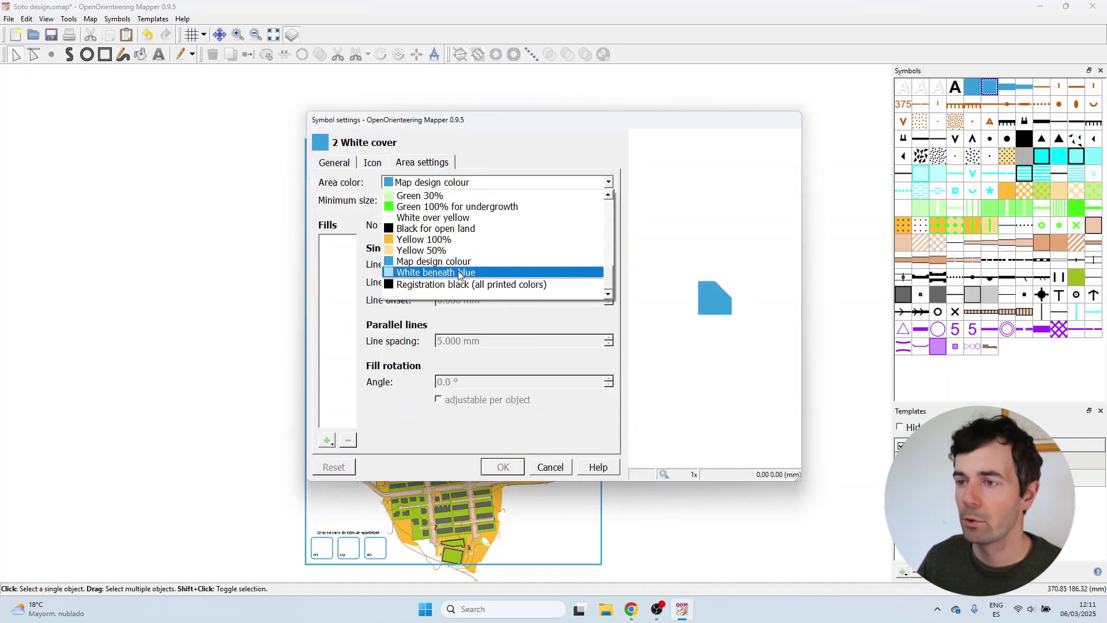
pyautogui.click(460, 274)
pyautogui.click(503, 466)
pyautogui.scroll(-2, 467, 376)
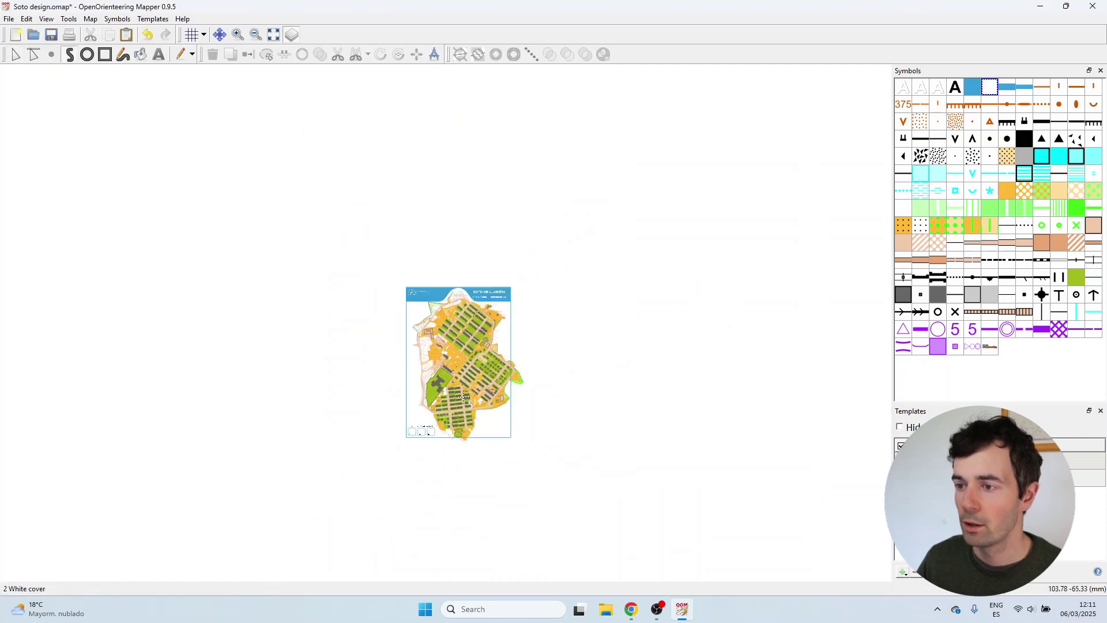
pyautogui.scroll(6, 452, 366)
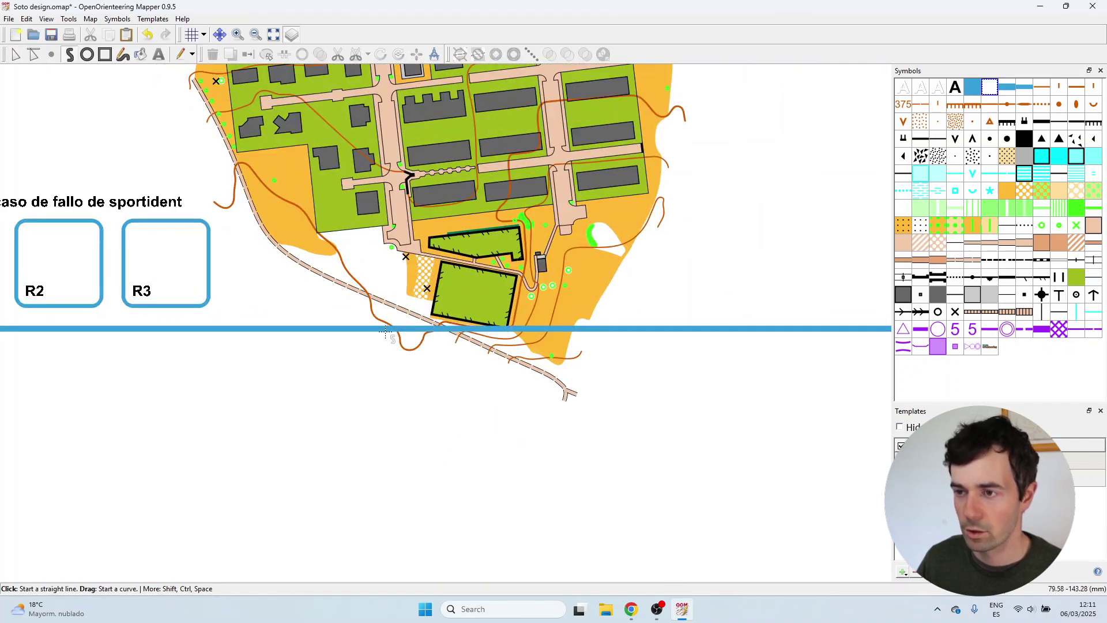
# Draw a White cover rectangle over the map spilling below the bottom frame line.
pyautogui.scroll(1, 385, 330)
pyautogui.press('r')
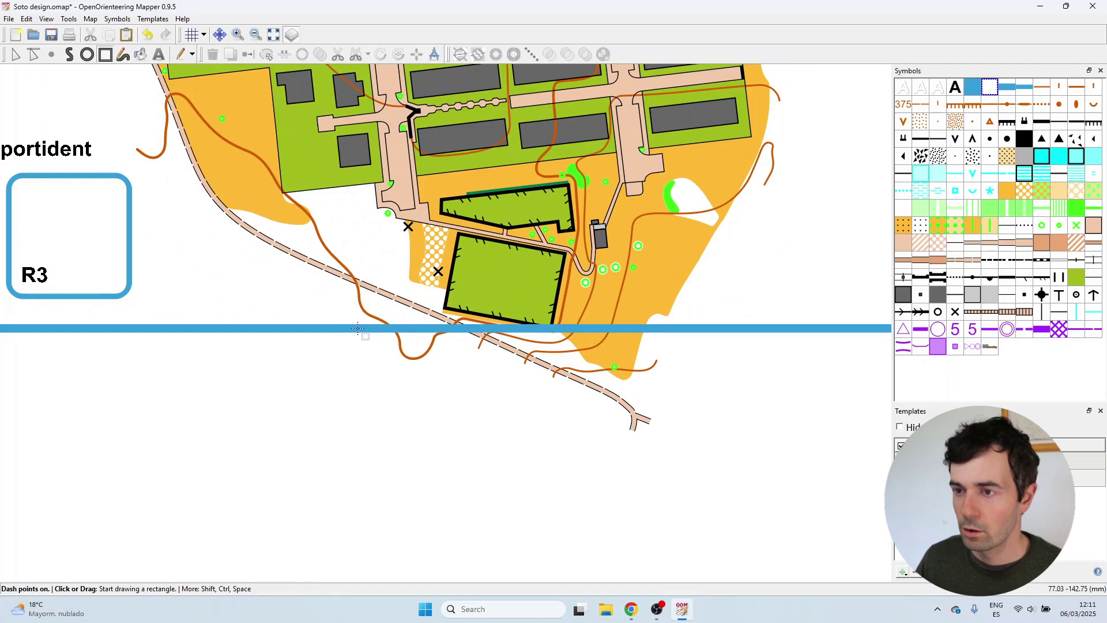
pyautogui.click(345, 330)
pyautogui.click(714, 328)
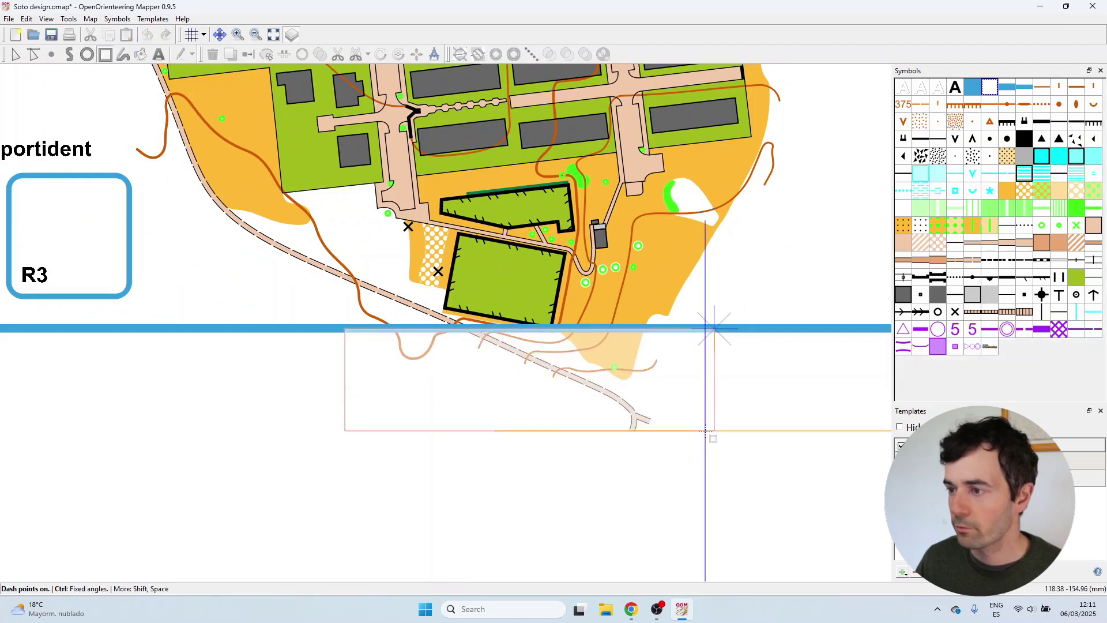
pyautogui.doubleClick(706, 430)
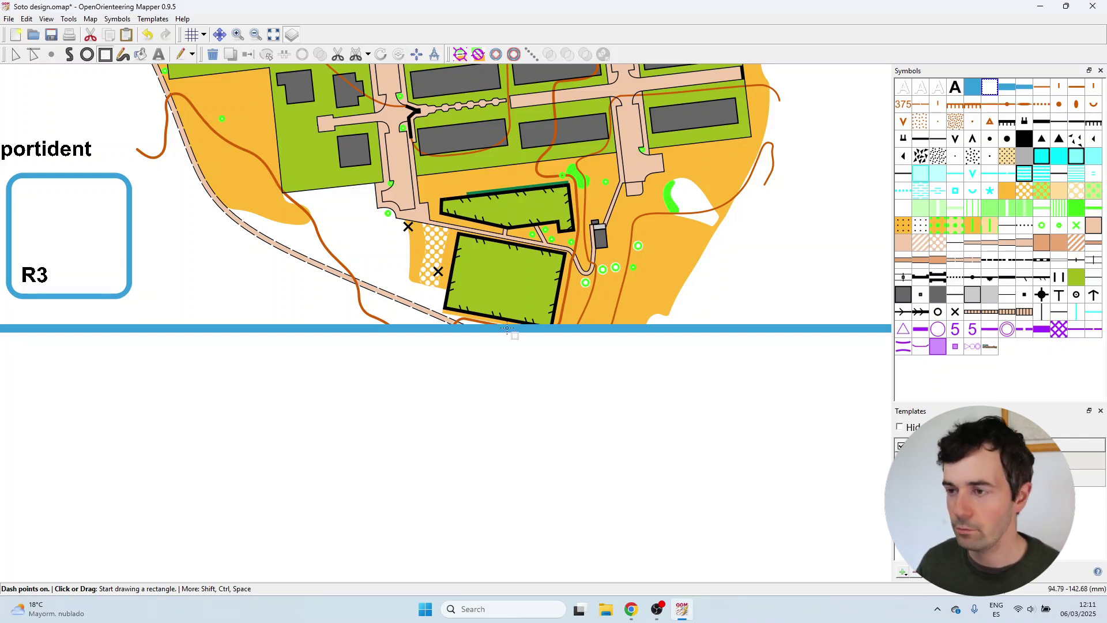
pyautogui.press('e')
pyautogui.scroll(5, 368, 359)
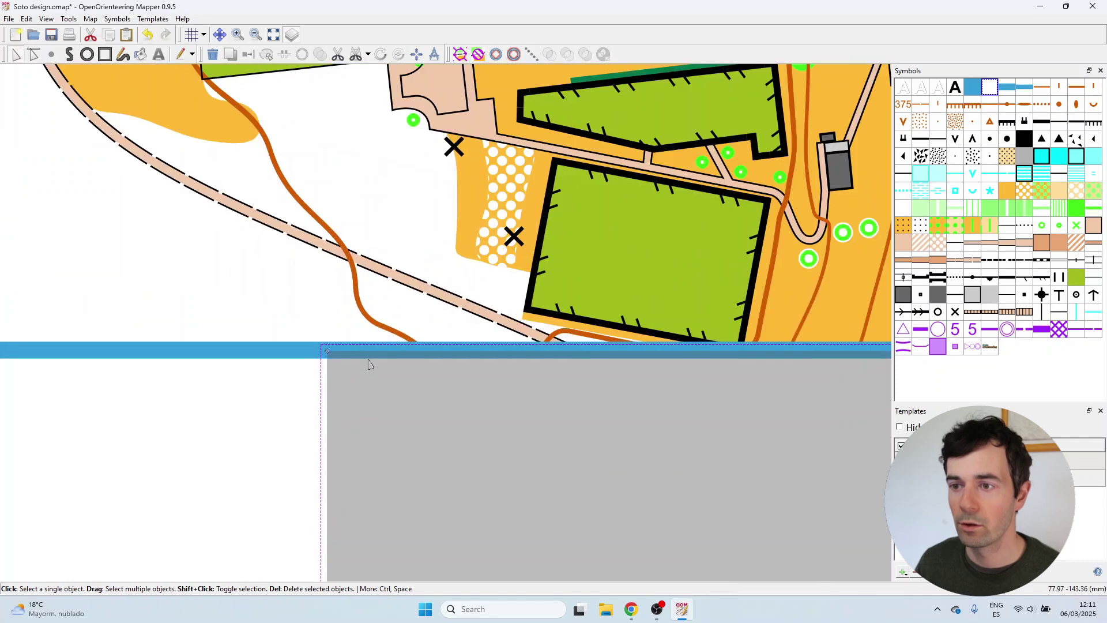
pyautogui.scroll(-5, 371, 351)
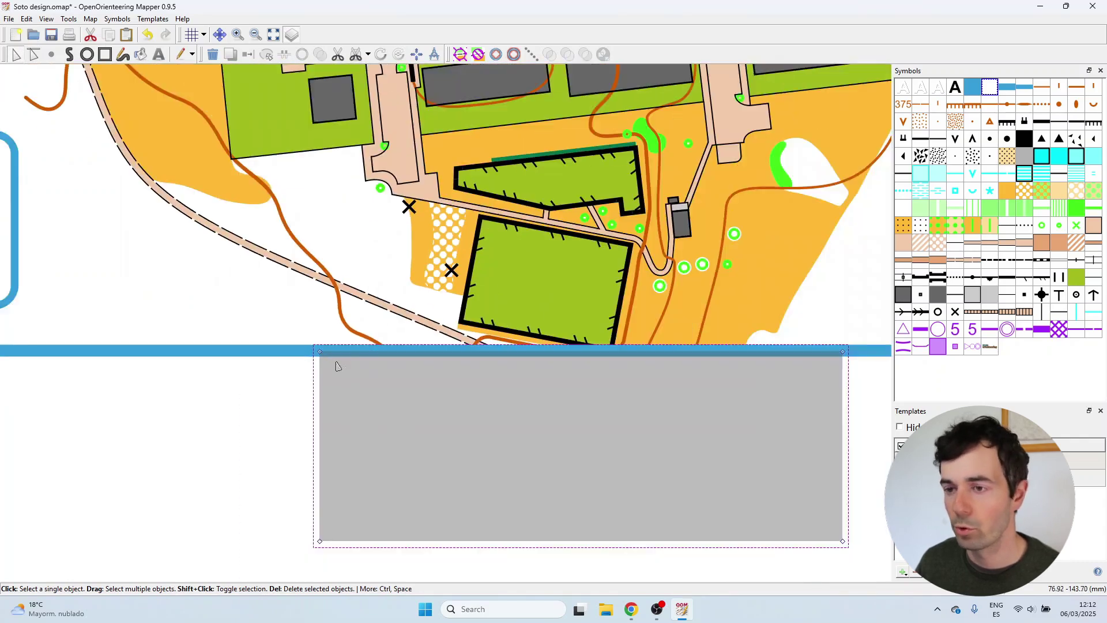
pyautogui.press('Delete')
pyautogui.scroll(-3, 496, 323)
pyautogui.scroll(5, 617, 155)
# Draw a White cover rectangle over the map extending past the right frame line.
pyautogui.press('r')
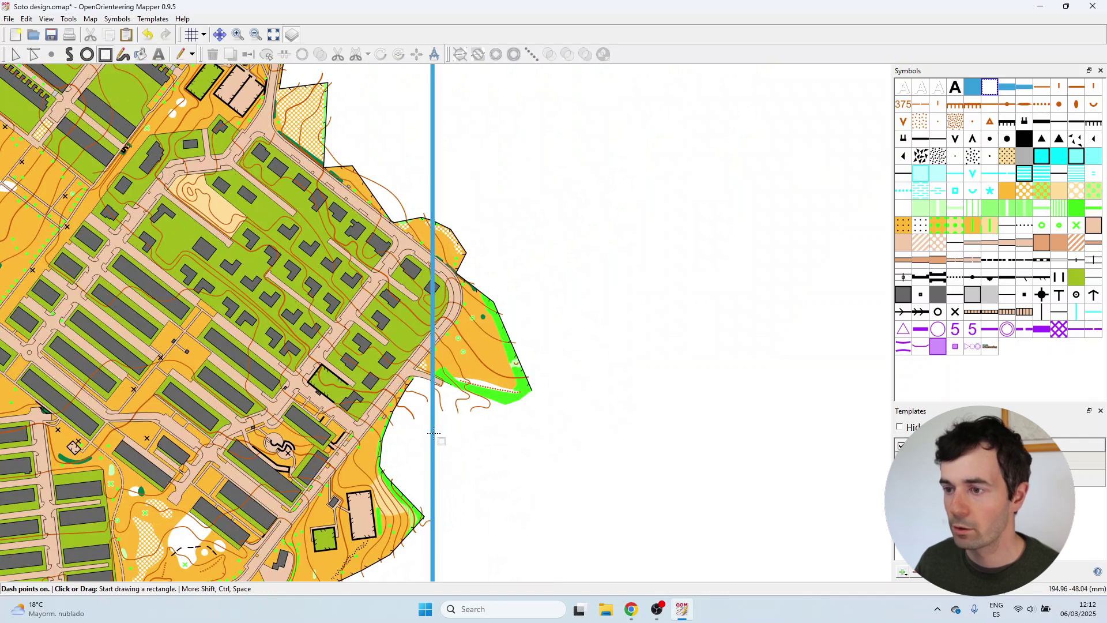
pyautogui.click(433, 433)
pyautogui.click(434, 199)
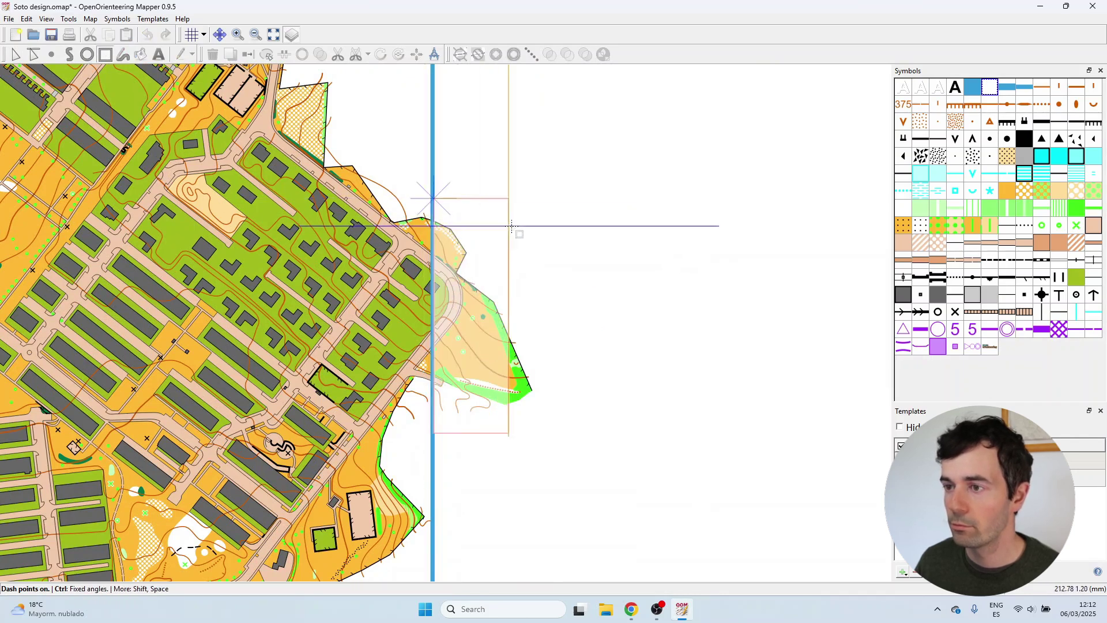
pyautogui.doubleClick(543, 230)
pyautogui.scroll(-3, 527, 340)
pyautogui.scroll(5, 404, 470)
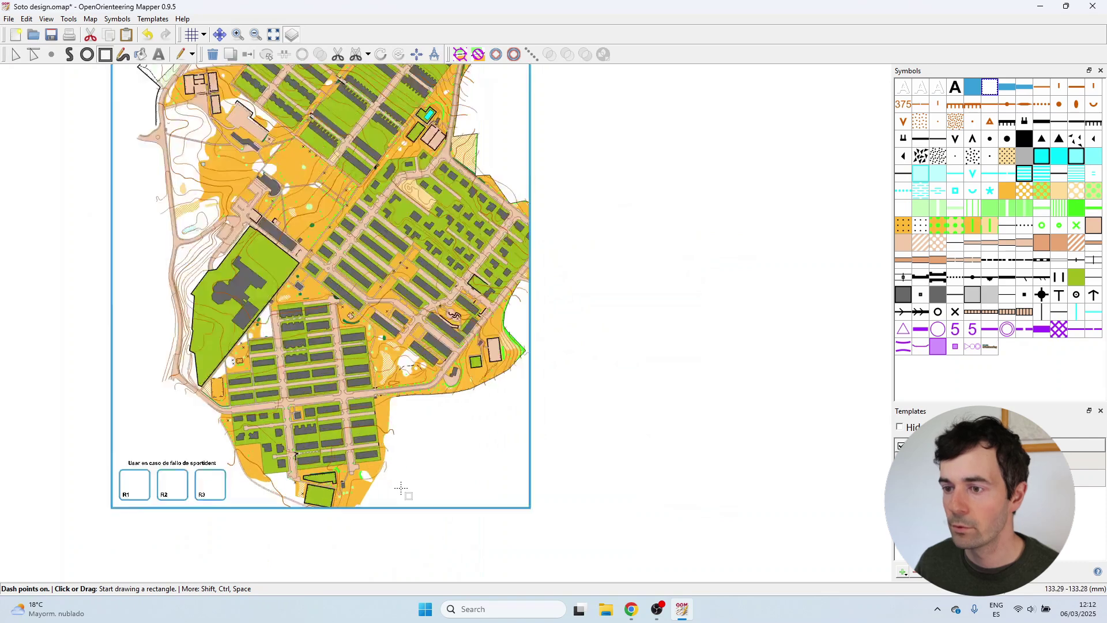
pyautogui.press('p')
pyautogui.scroll(-3, 404, 302)
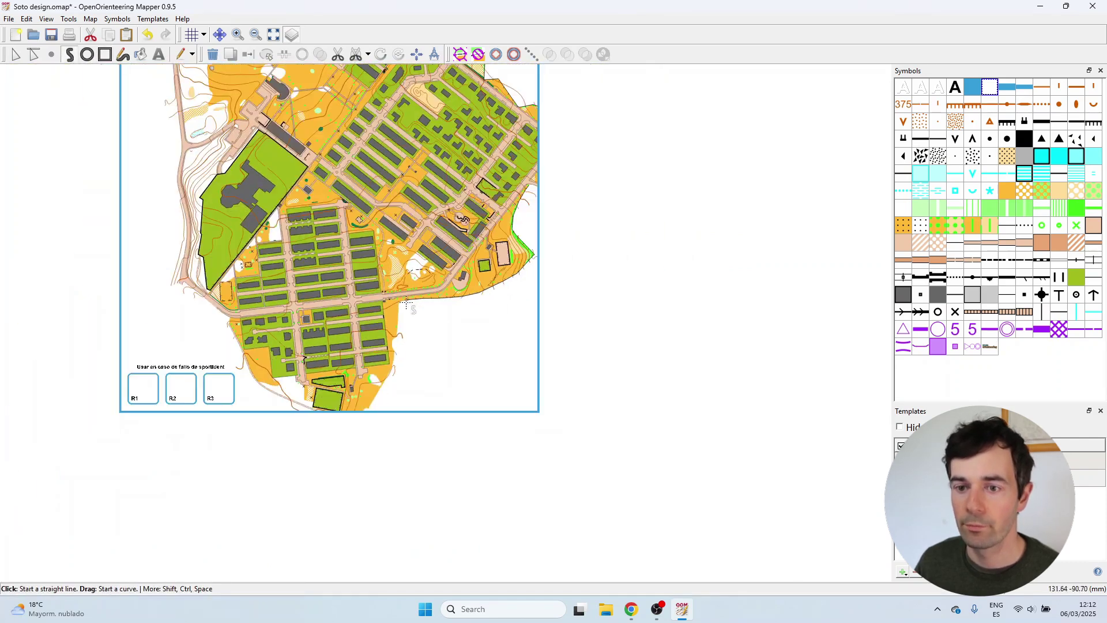
pyautogui.scroll(3, 269, 404)
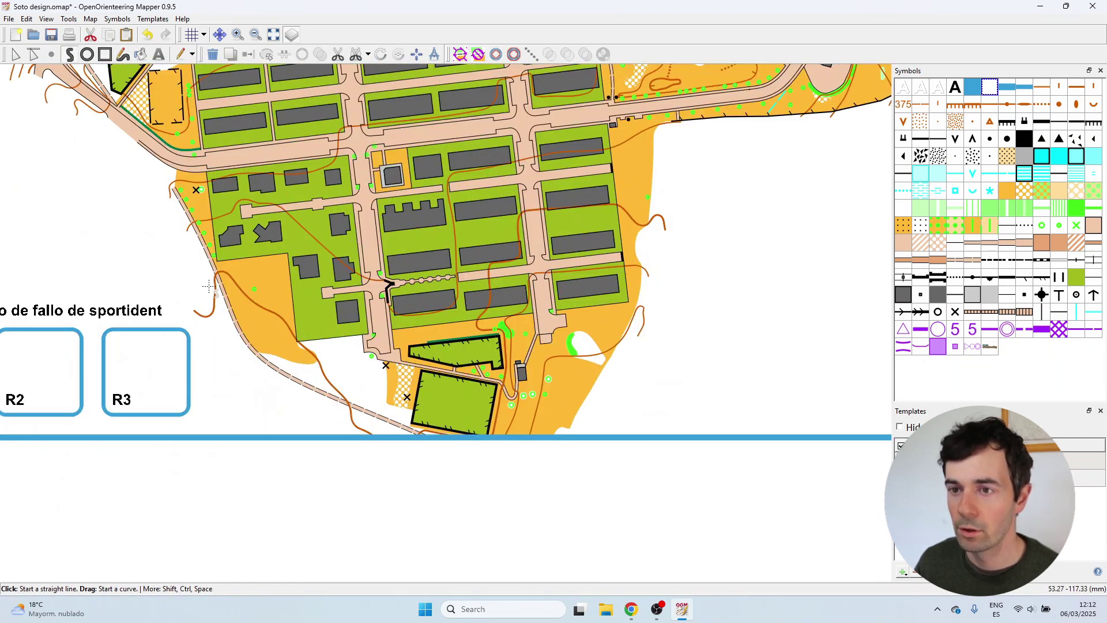
# Draw a cover area curving along the road down to the bottom frame beside R3.
pyautogui.moveTo(208, 287); pyautogui.dragTo(230, 322)
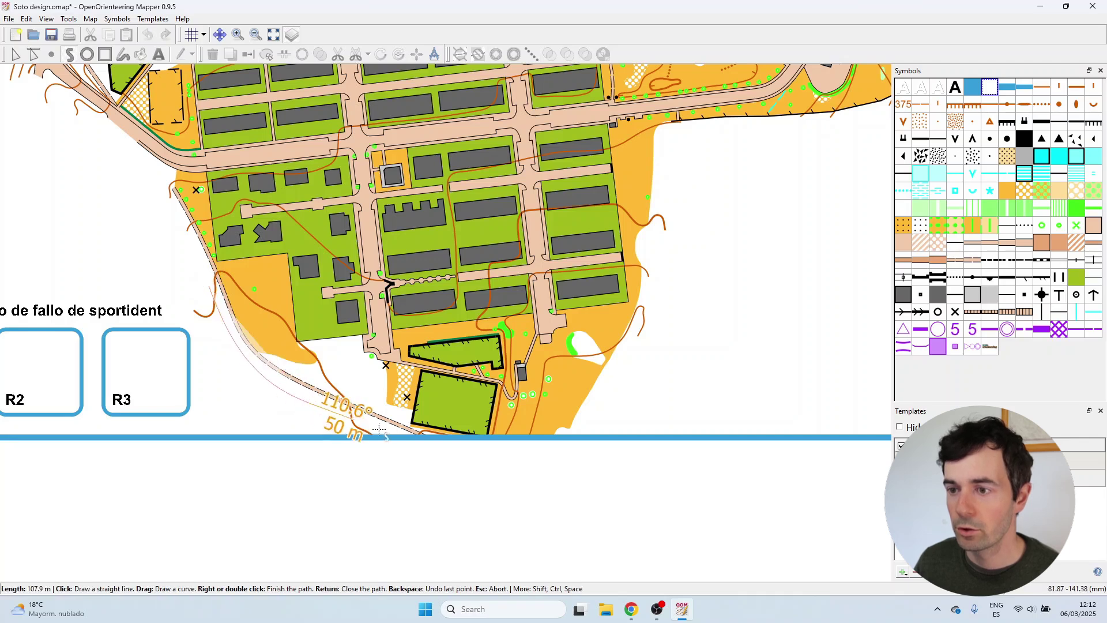
pyautogui.click(418, 444)
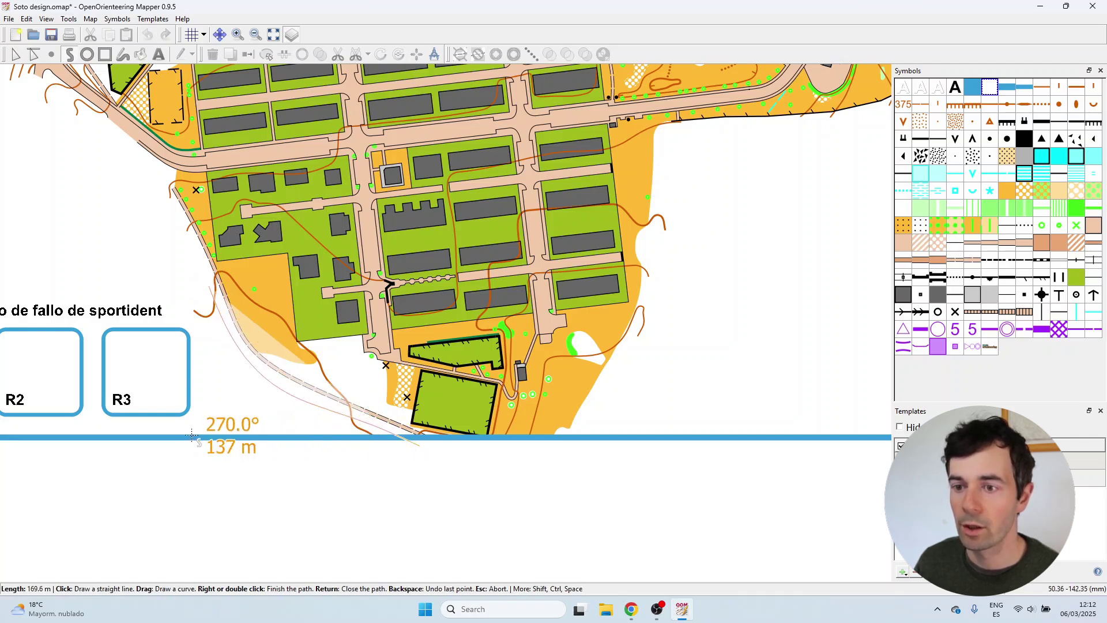
pyautogui.moveTo(195, 437); pyautogui.dragTo(188, 281)
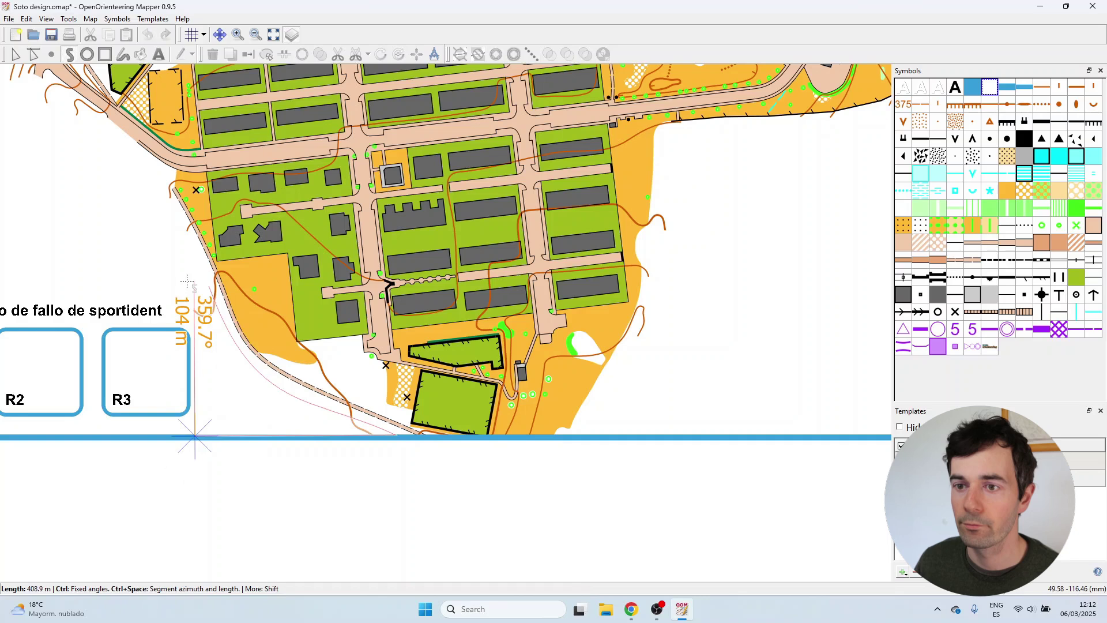
pyautogui.rightClick(187, 281)
# Select the misplaced grey area near R3 and delete it.
pyautogui.click(15, 54)
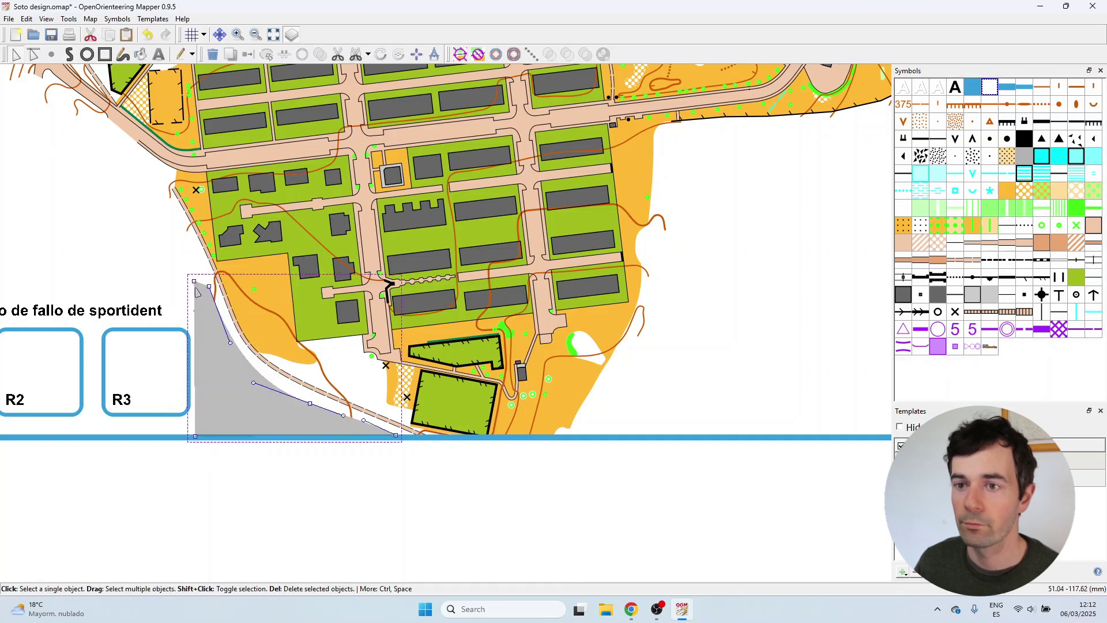
pyautogui.scroll(3, 196, 292)
pyautogui.moveTo(192, 304); pyautogui.dragTo(181, 303)
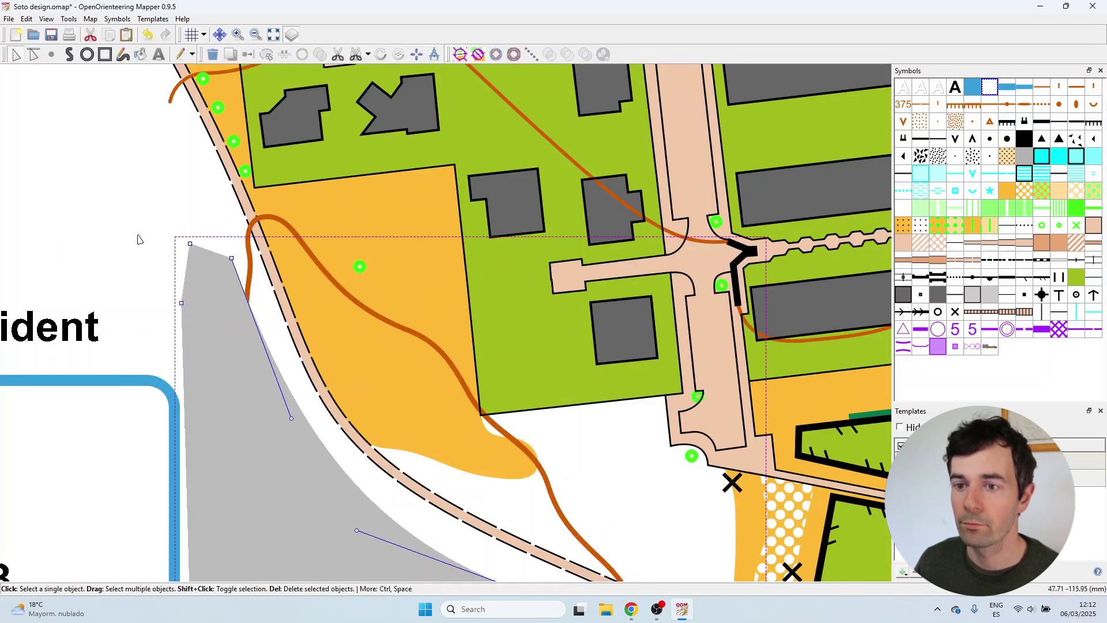
pyautogui.press('Delete')
pyautogui.scroll(-4, 336, 413)
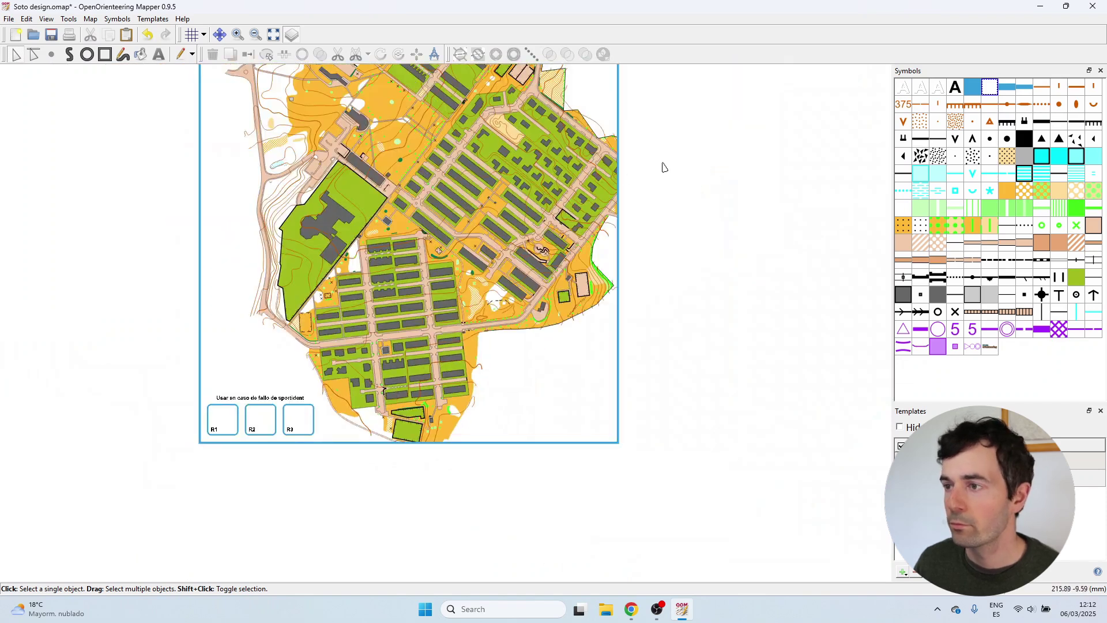
pyautogui.scroll(3, 663, 167)
# Draw White cover areas at the map's east edge and along the frame near the eastern tip.
pyautogui.press('p')
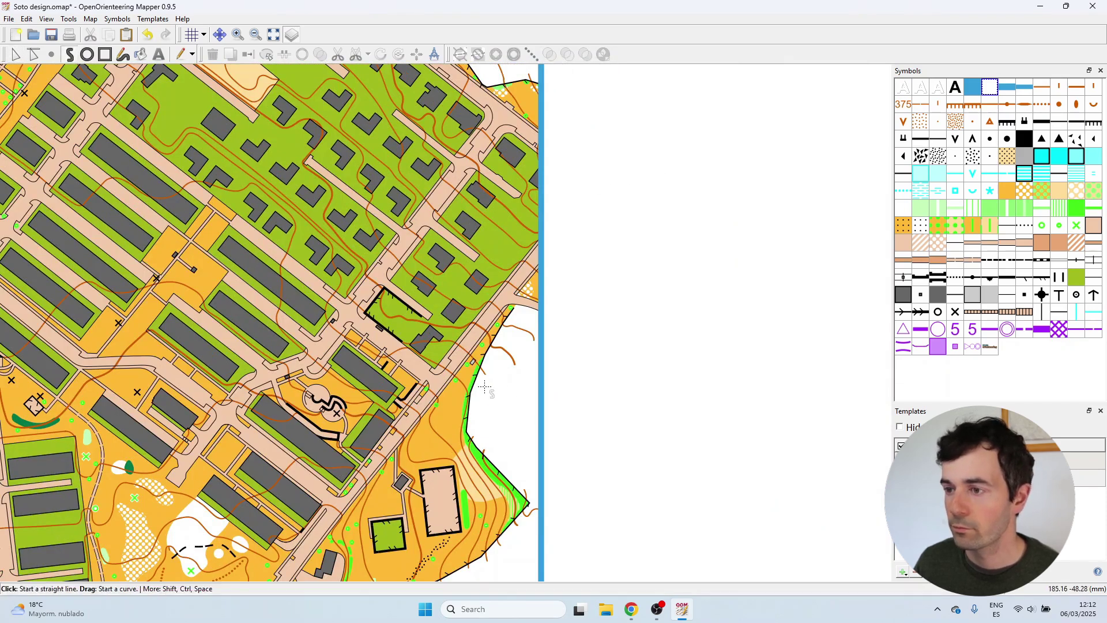
pyautogui.click(484, 387)
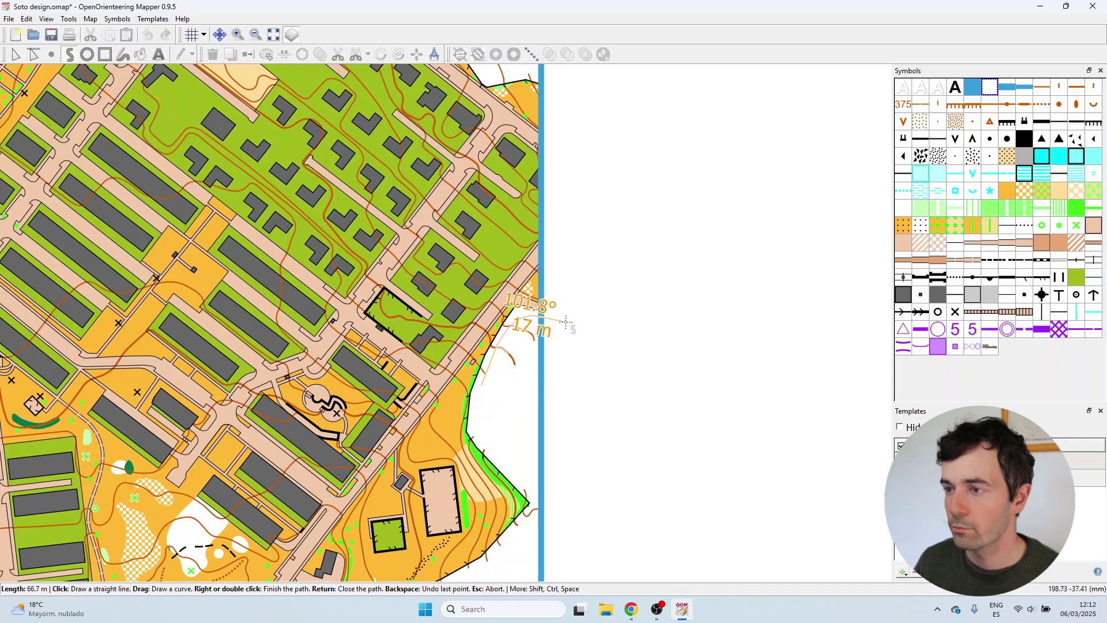
pyautogui.rightClick(545, 376)
pyautogui.scroll(-2, 495, 379)
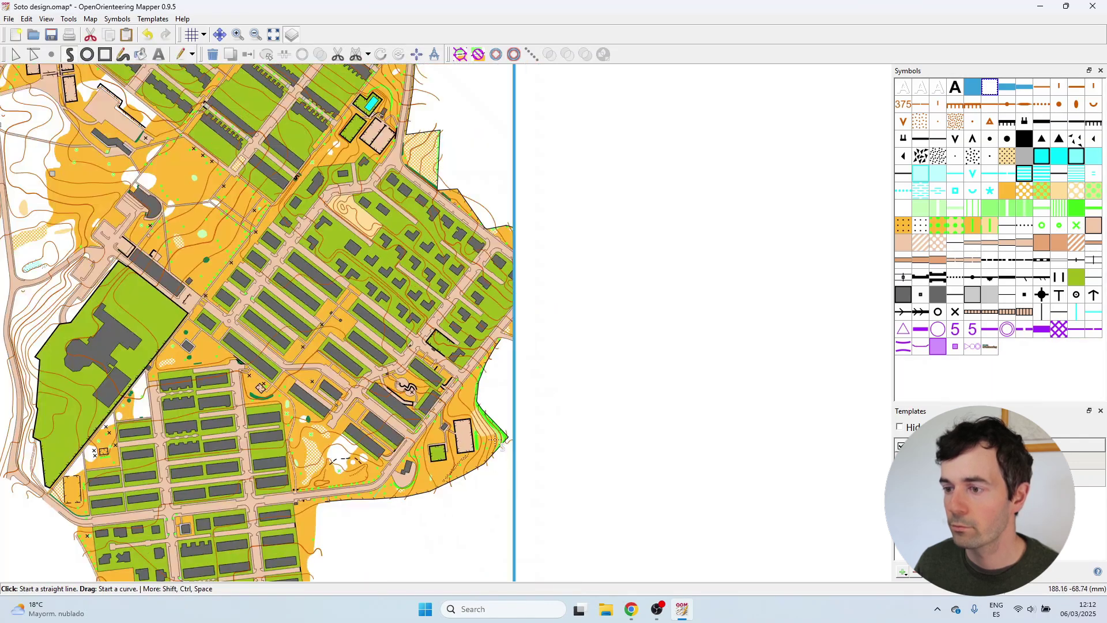
pyautogui.scroll(3, 507, 444)
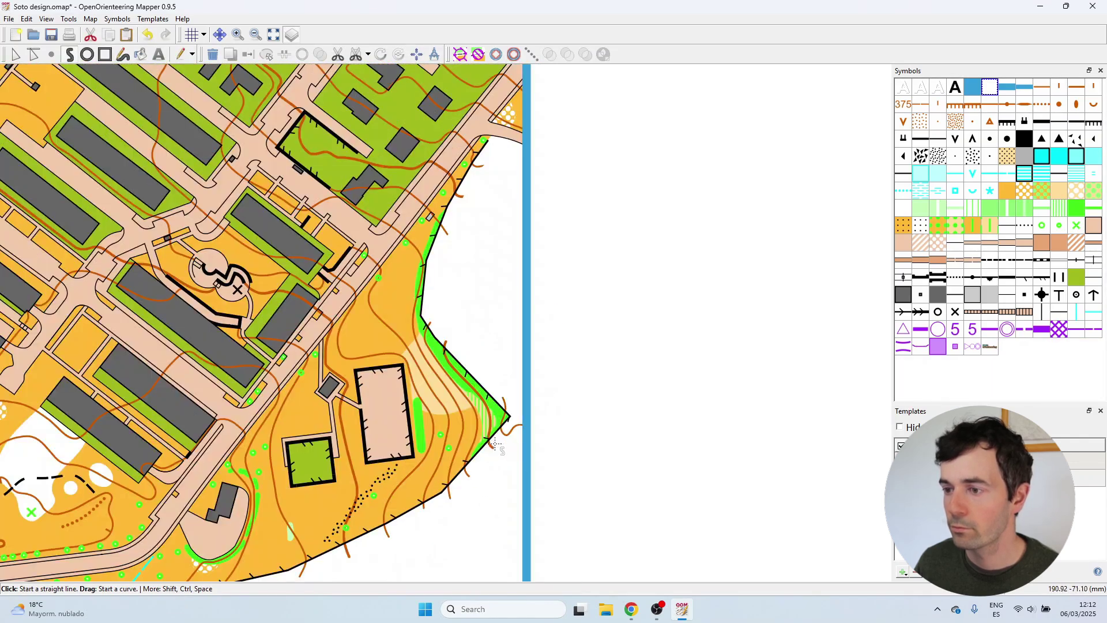
pyautogui.click(494, 443)
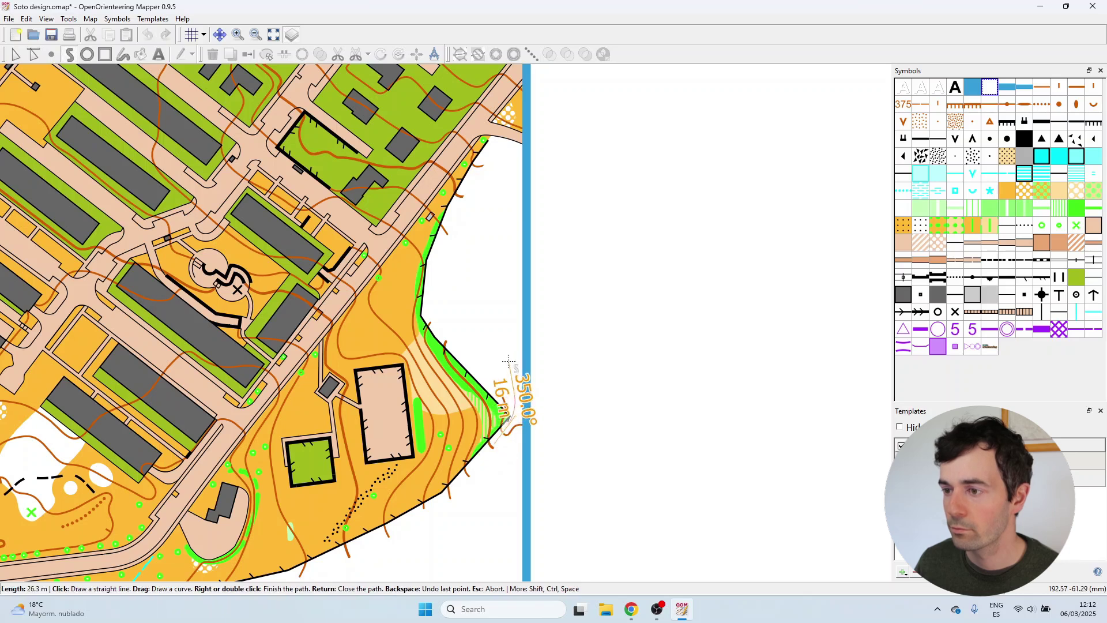
pyautogui.moveTo(526, 392); pyautogui.dragTo(528, 458)
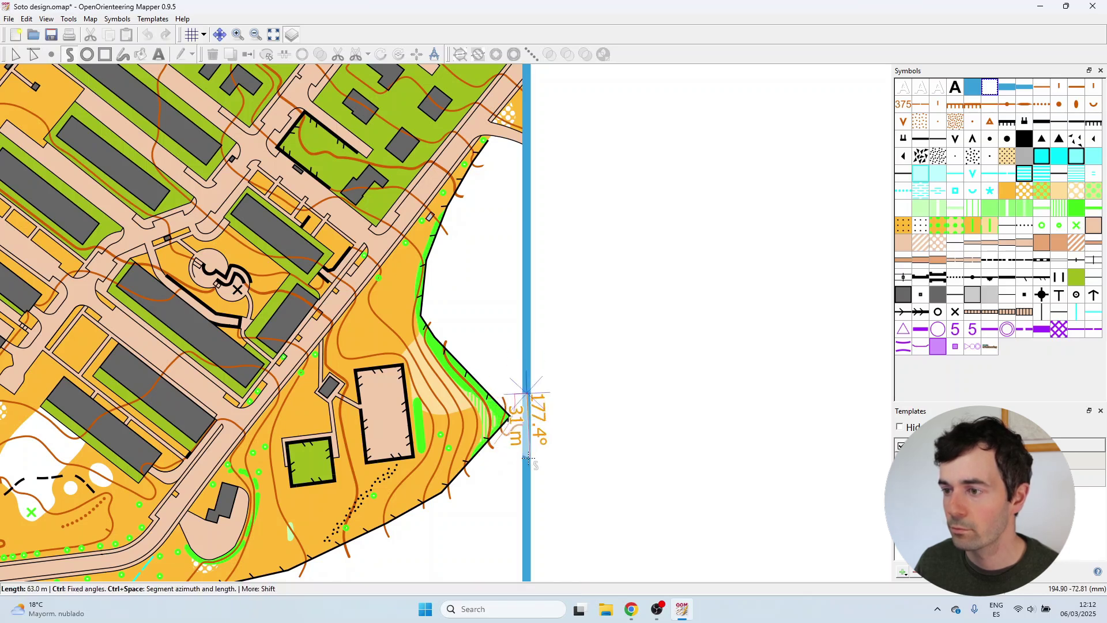
pyautogui.rightClick(528, 458)
# Draw a White cover area beside the northeast road, bending its edge along the road.
pyautogui.scroll(4, 508, 467)
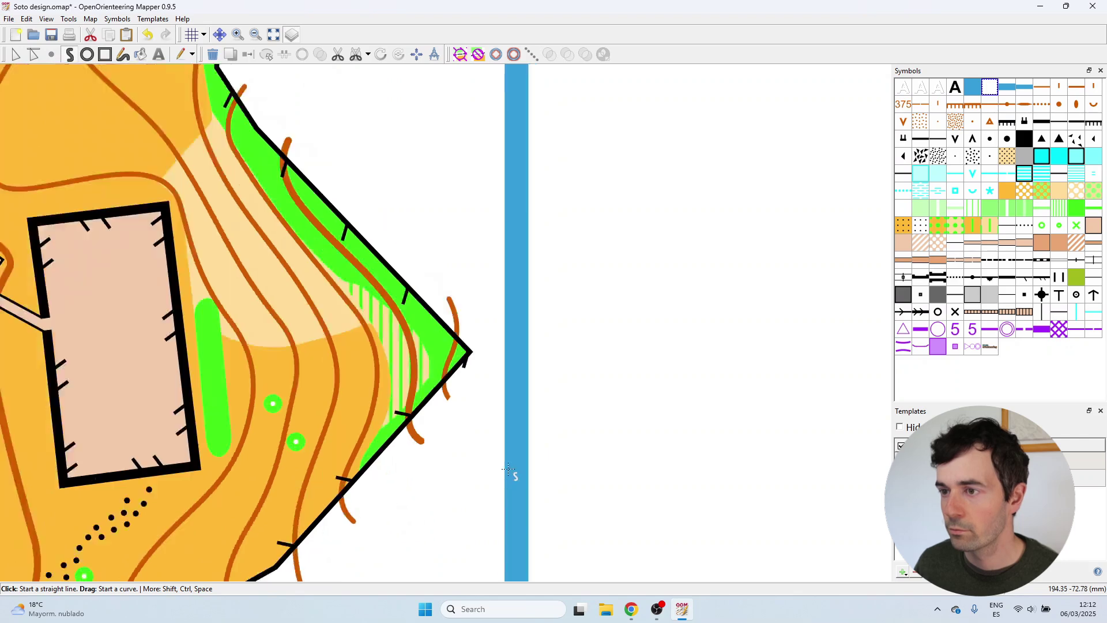
pyautogui.scroll(-4, 508, 470)
pyautogui.scroll(-4, 507, 462)
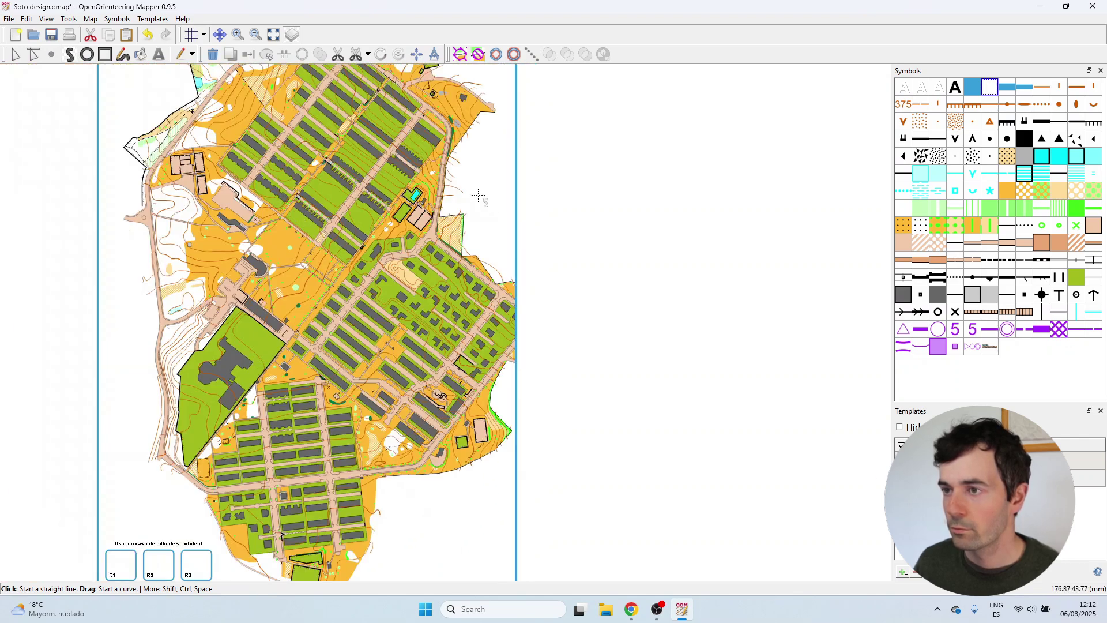
pyautogui.scroll(3, 486, 203)
pyautogui.scroll(-1, 496, 225)
pyautogui.scroll(3, 496, 225)
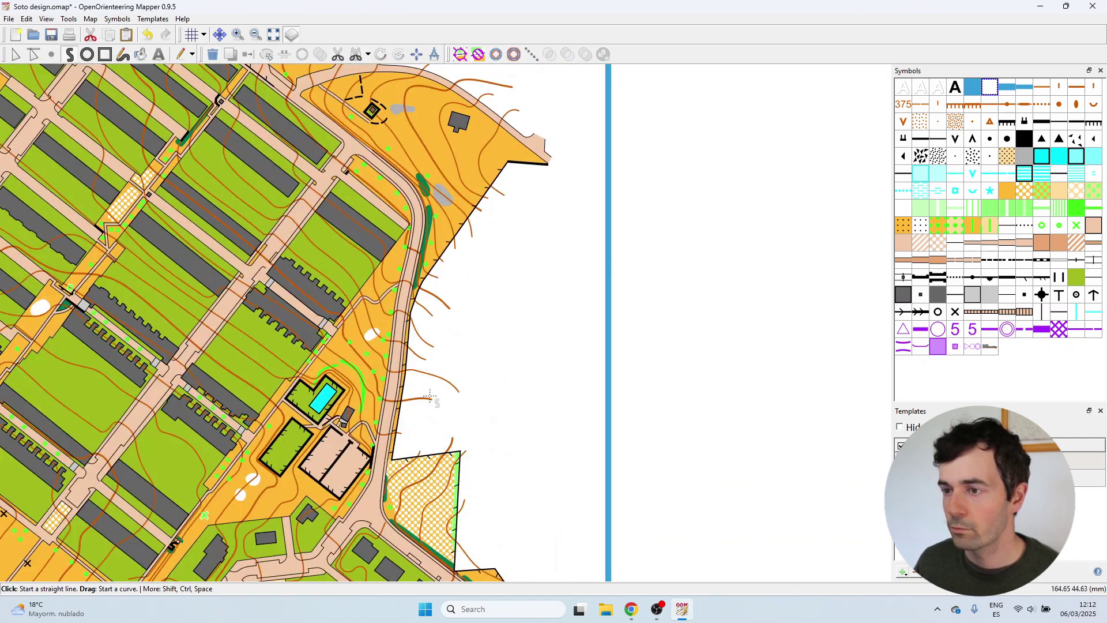
pyautogui.click(407, 438)
pyautogui.moveTo(510, 168); pyautogui.dragTo(523, 180)
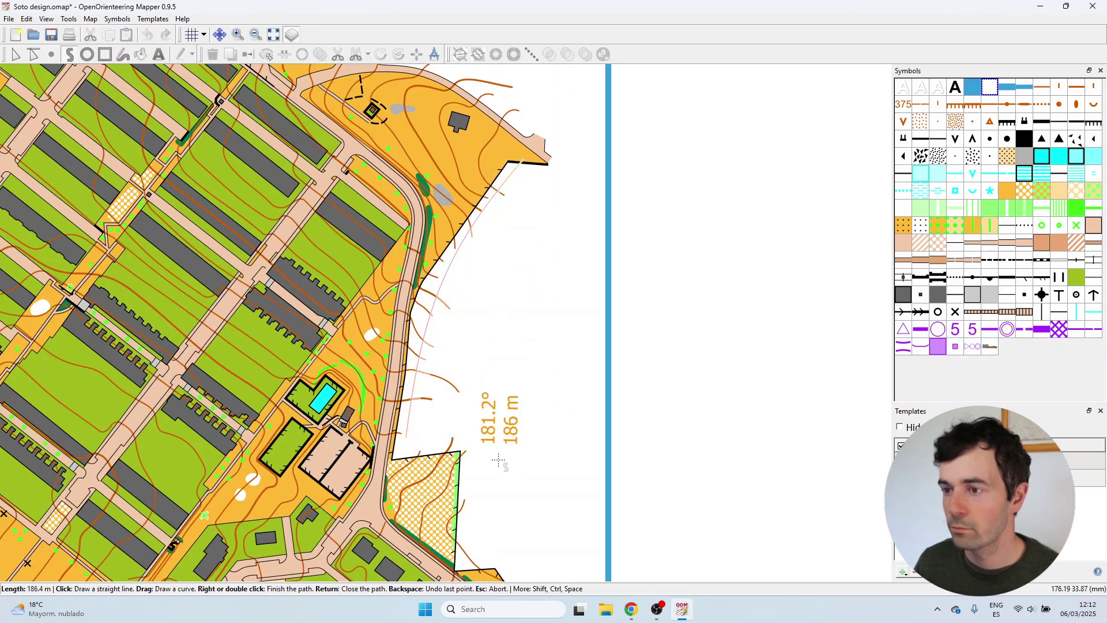
pyautogui.rightClick(507, 437)
pyautogui.scroll(-5, 566, 453)
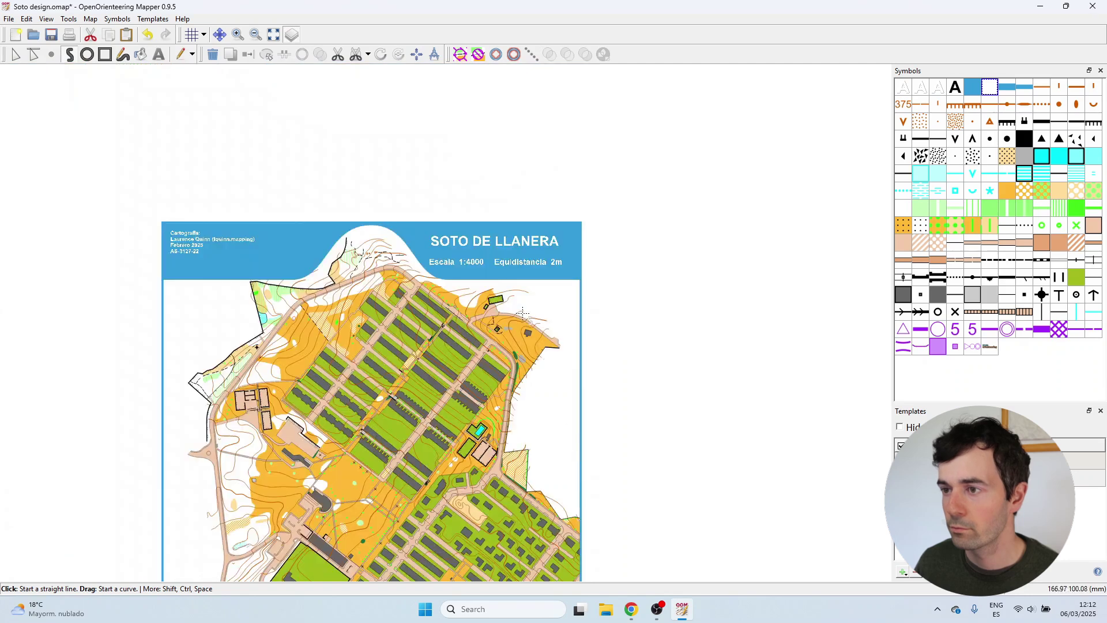
# Draw another White cover area near the northeast edge of the map.
pyautogui.scroll(3, 523, 313)
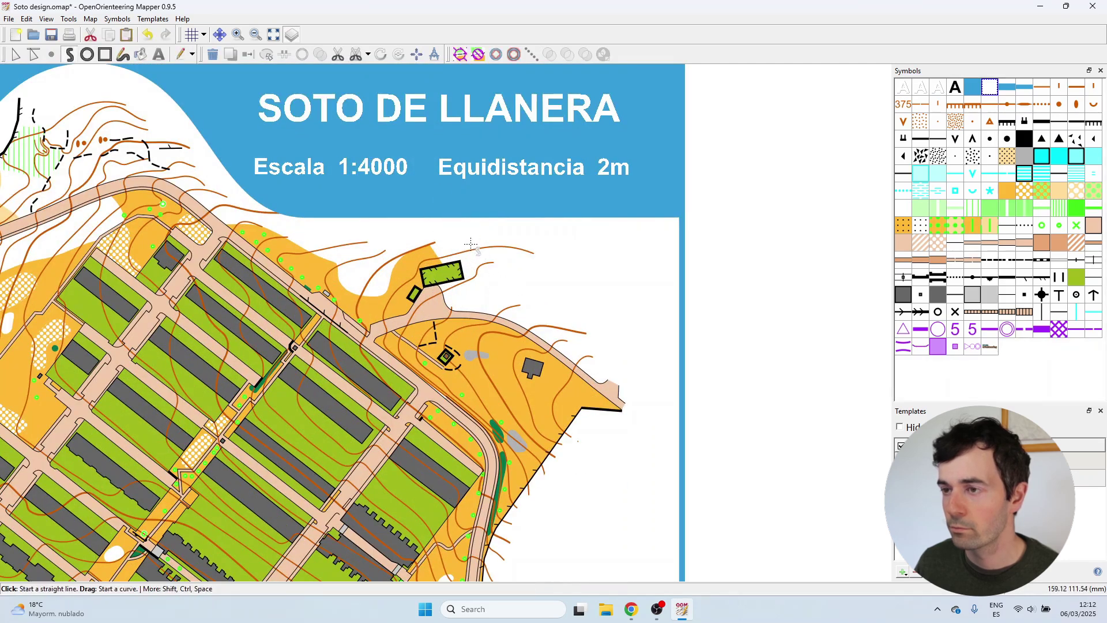
pyautogui.click(478, 282)
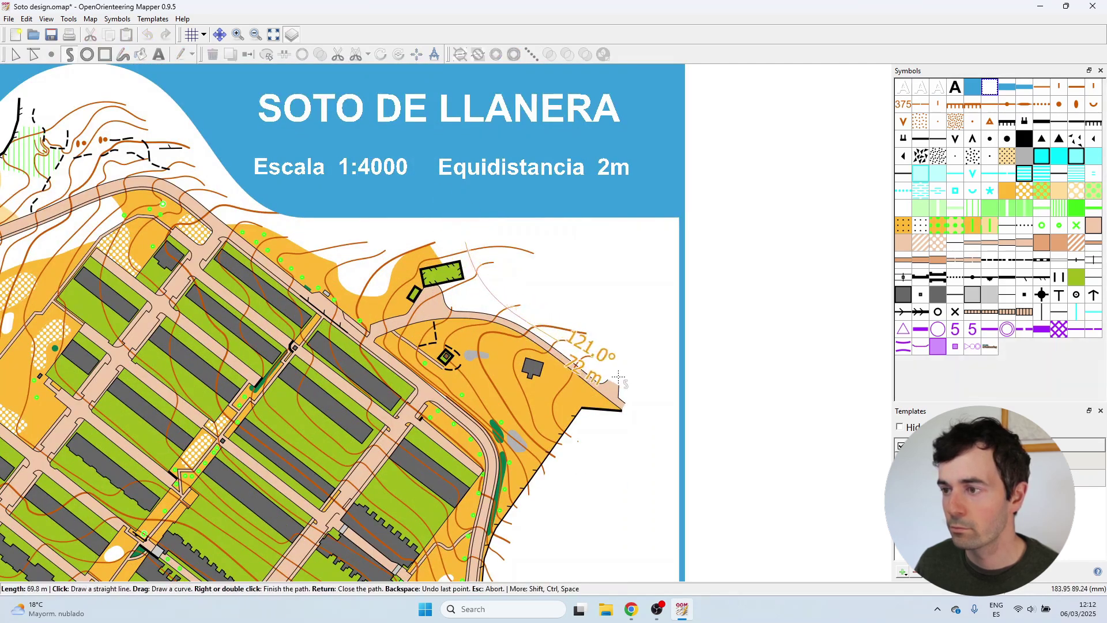
pyautogui.click(629, 382)
pyautogui.click(630, 300)
pyautogui.rightClick(546, 233)
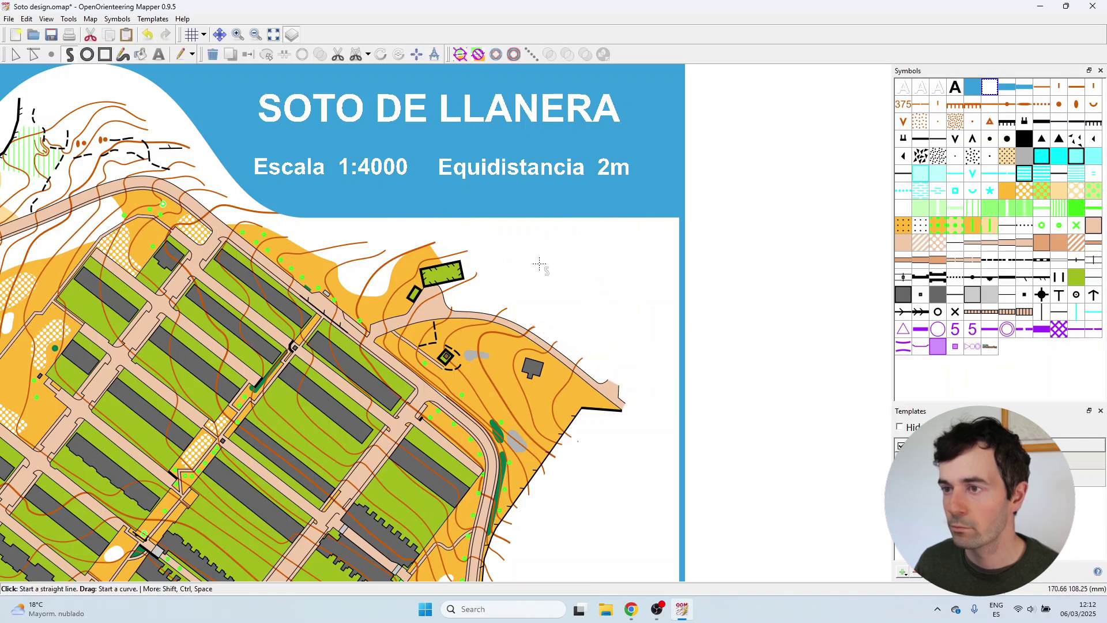
# Draw a further path along the map's eastern edge.
pyautogui.scroll(-3, 561, 283)
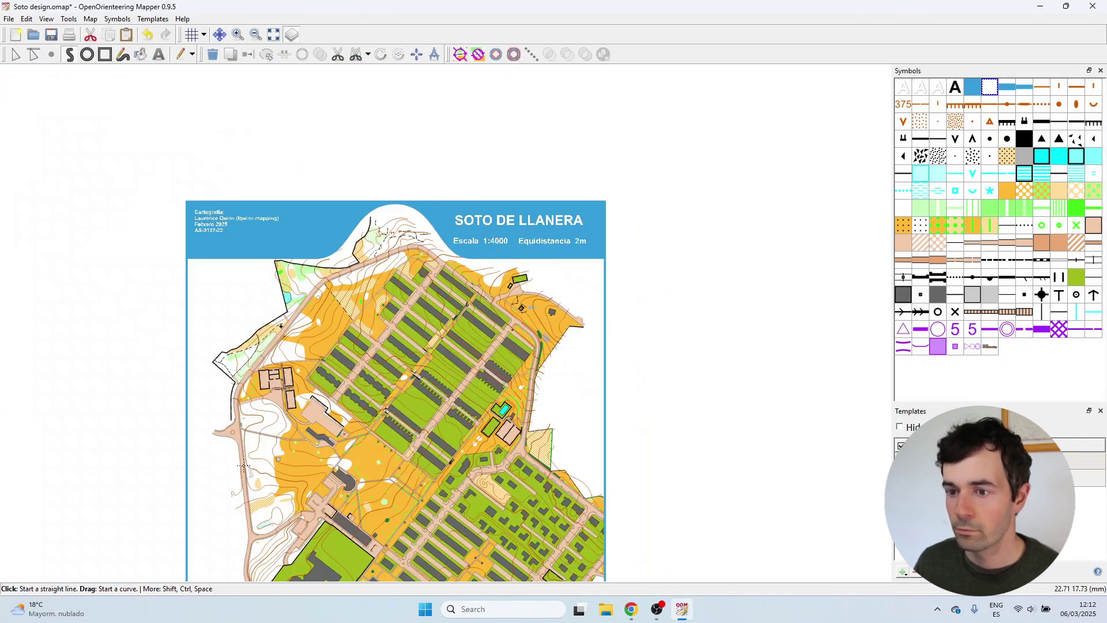
pyautogui.scroll(3, 244, 466)
pyautogui.scroll(-3, 384, 341)
pyautogui.scroll(-1, 361, 442)
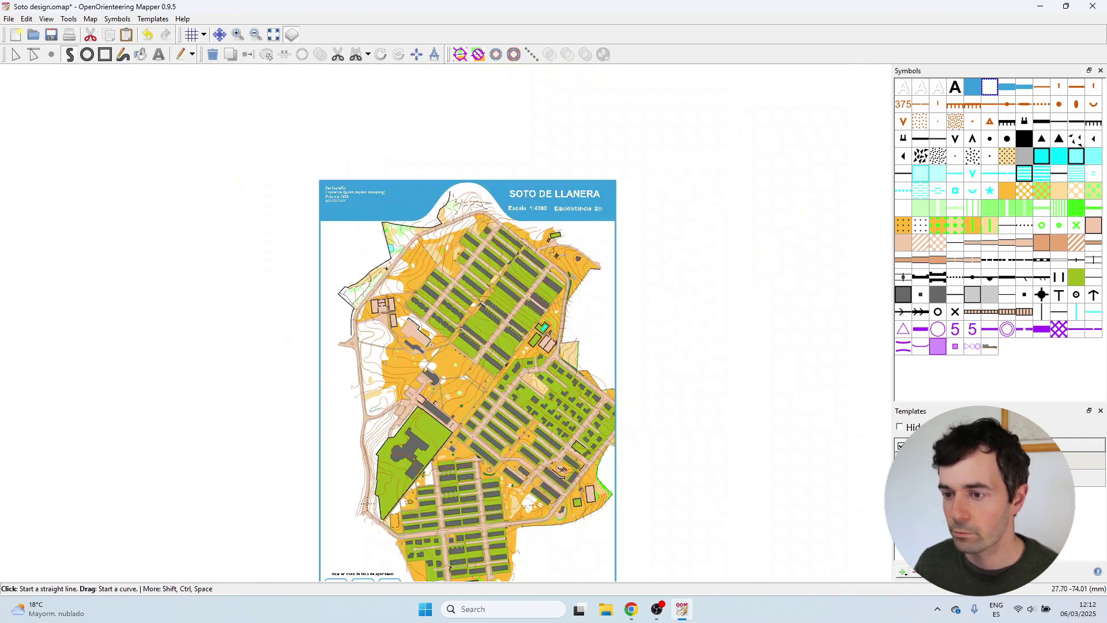
pyautogui.scroll(4, 377, 534)
pyautogui.scroll(-3, 321, 495)
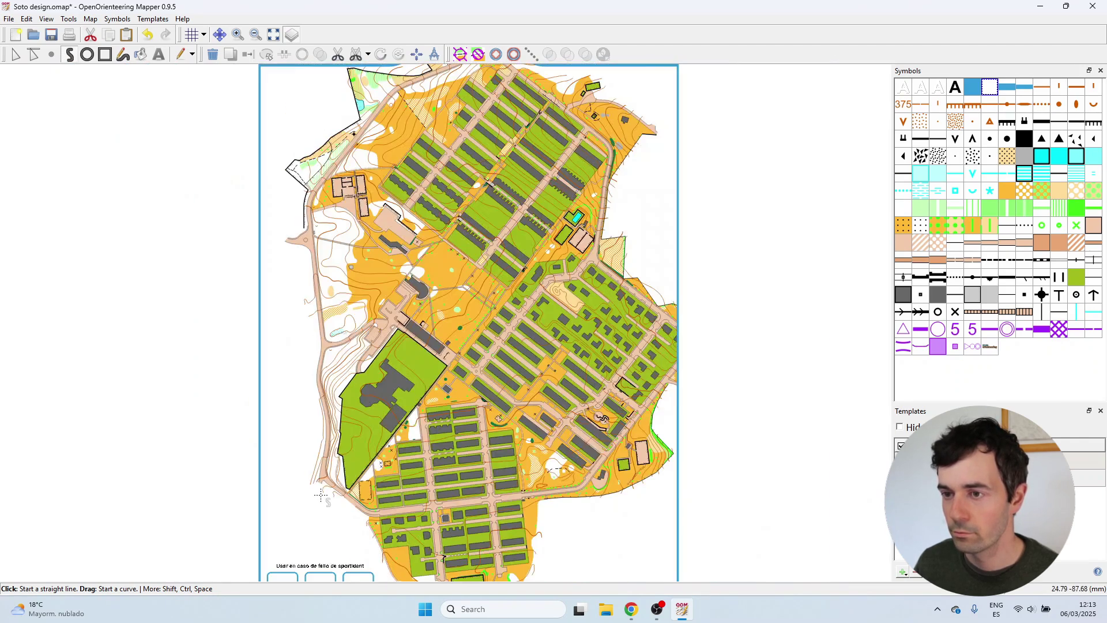
pyautogui.scroll(-1, 316, 423)
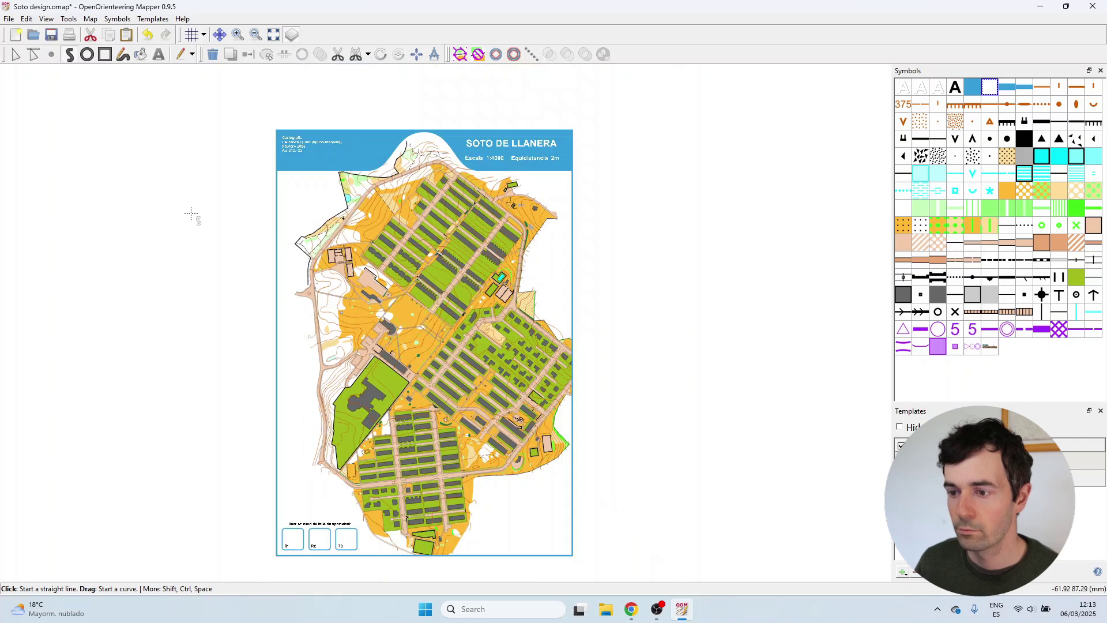
pyautogui.scroll(4, 462, 524)
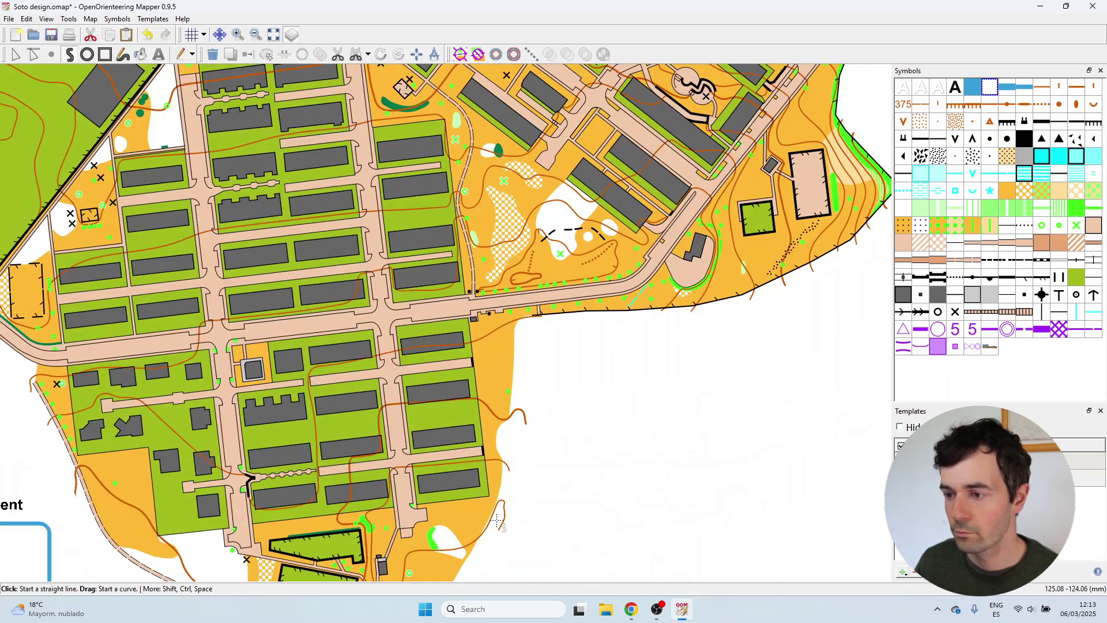
pyautogui.click(498, 532)
pyautogui.click(529, 402)
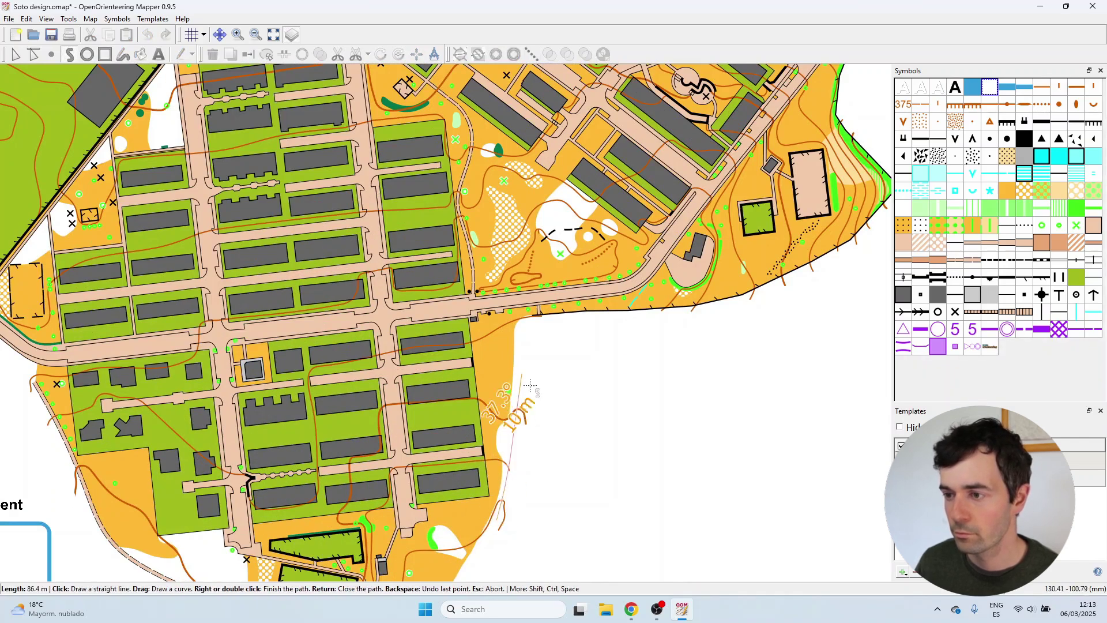
pyautogui.rightClick(492, 557)
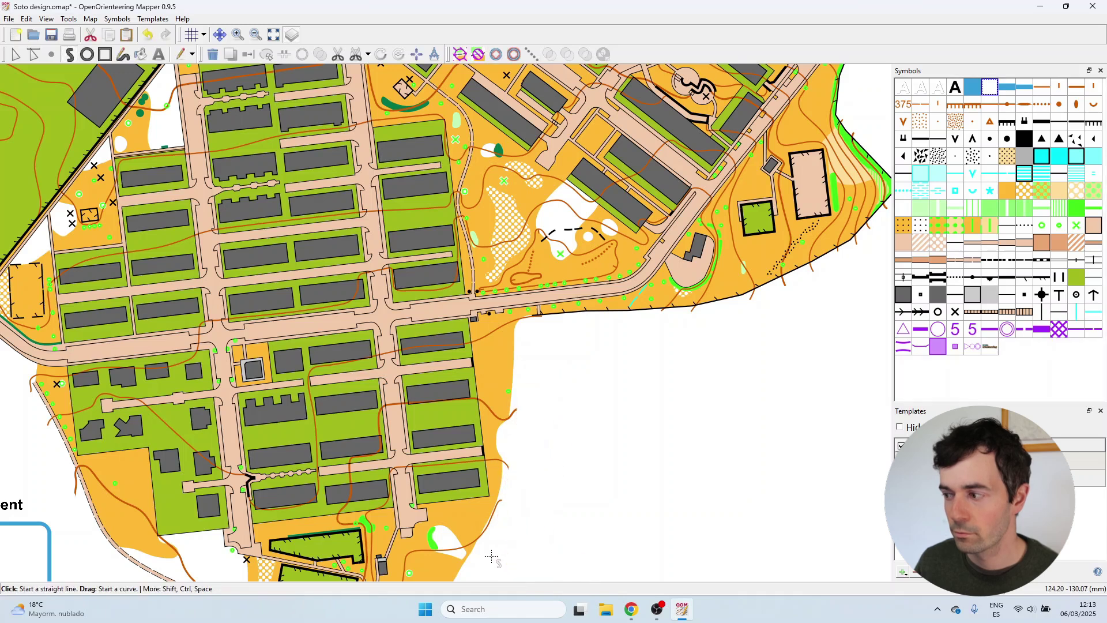
# Save Soto design.omap with Ctrl+S.
pyautogui.hotkey('ctrl', 's')
pyautogui.scroll(-5, 472, 367)
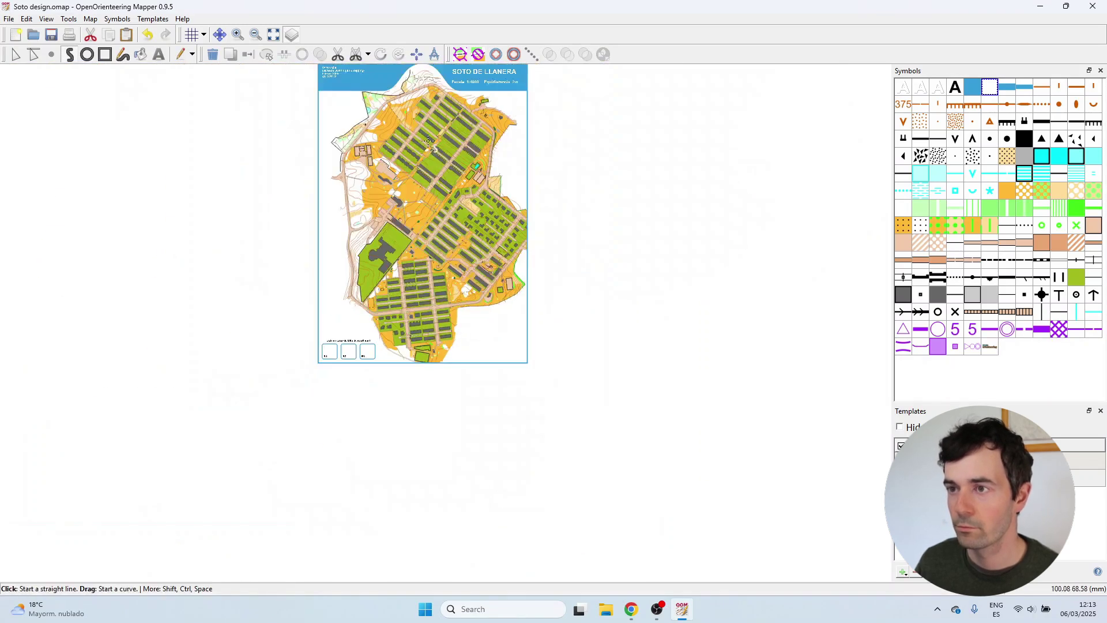
pyautogui.scroll(2, 482, 281)
# Save the map via File > Save and close OpenOrienteering Mapper.
pyautogui.scroll(-1, 731, 236)
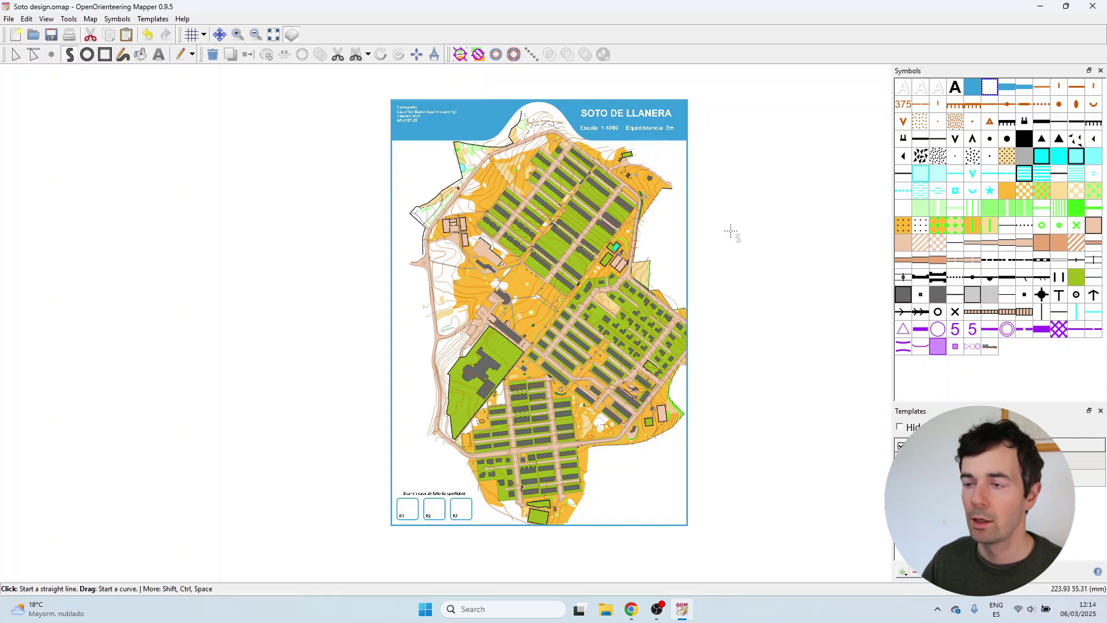
pyautogui.click(9, 19)
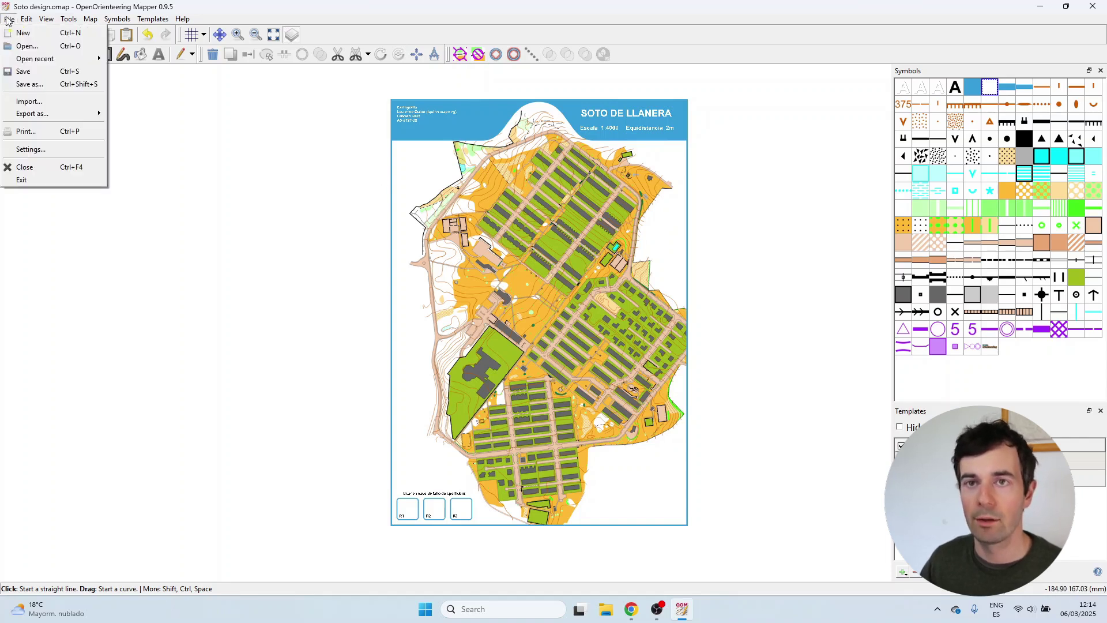
pyautogui.click(41, 71)
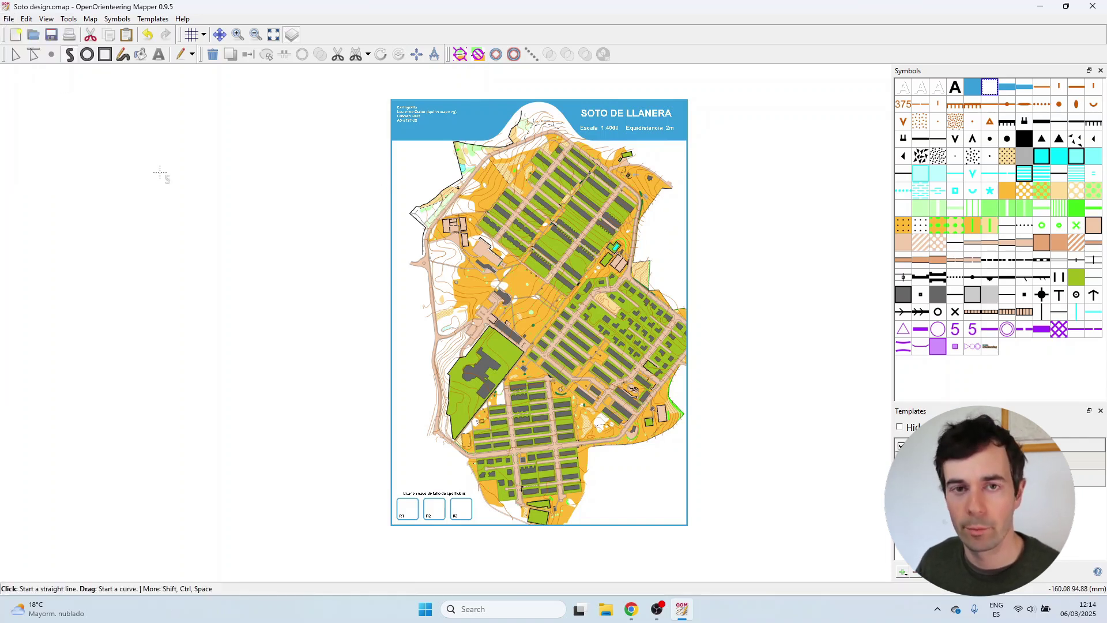
pyautogui.click(1093, 7)
# Start a new event titled Soto using Soto design.omap as its map.
pyautogui.click(620, 341)
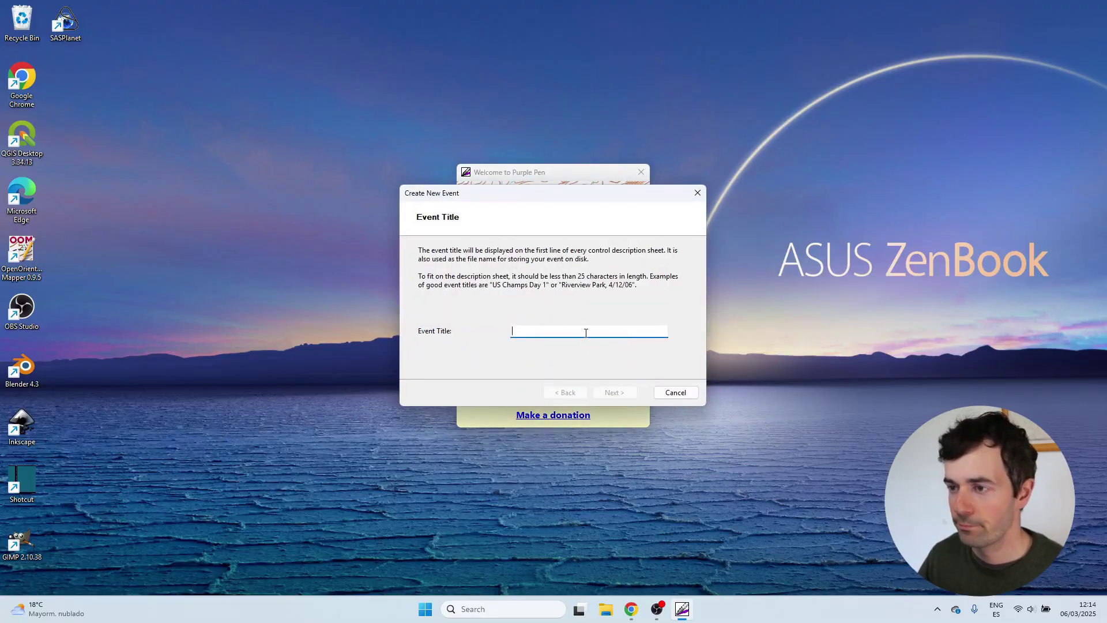
pyautogui.write('S')
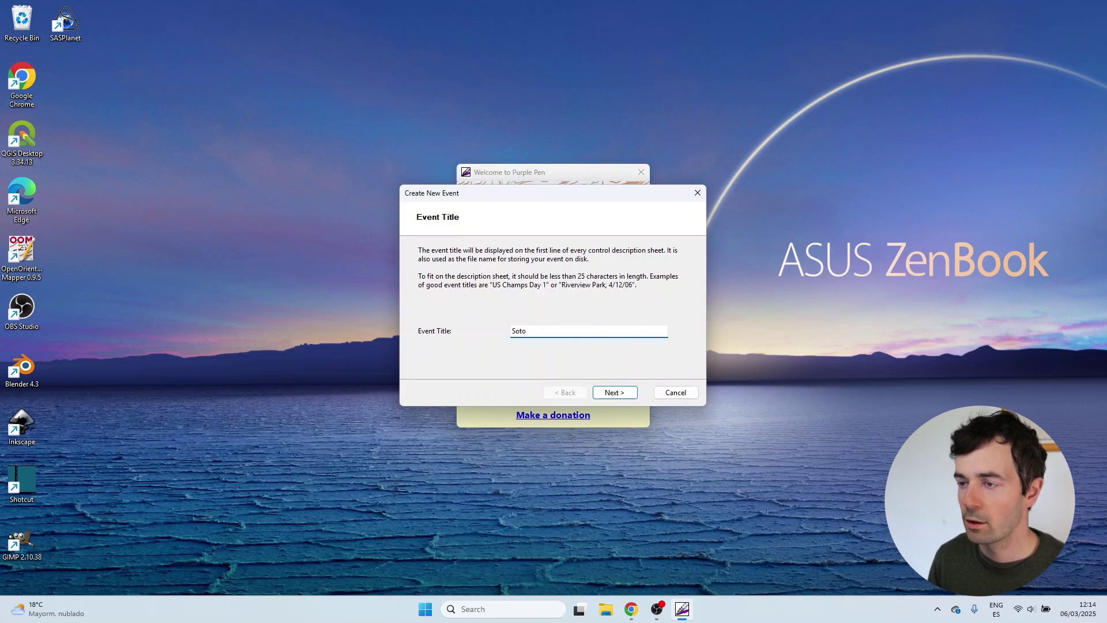
pyautogui.write('oto')
pyautogui.press('Return')
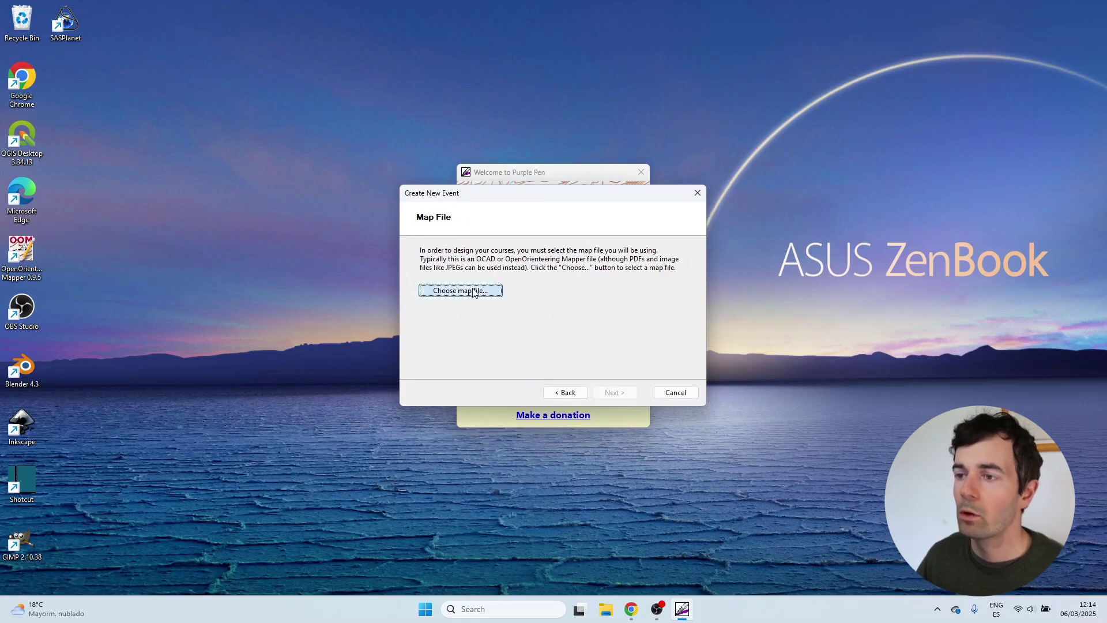
pyautogui.click(473, 290)
pyautogui.doubleClick(548, 295)
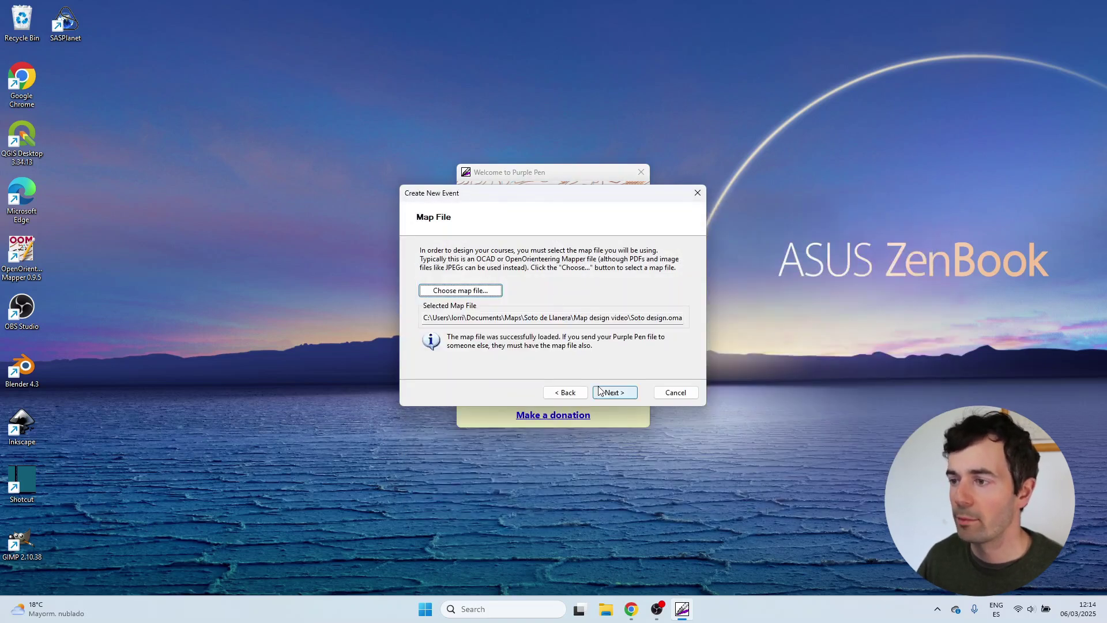
pyautogui.click(615, 396)
# Keep scale 4000, choose A4 portrait paper with 5 mm margin, and finish the wizard.
pyautogui.click(615, 395)
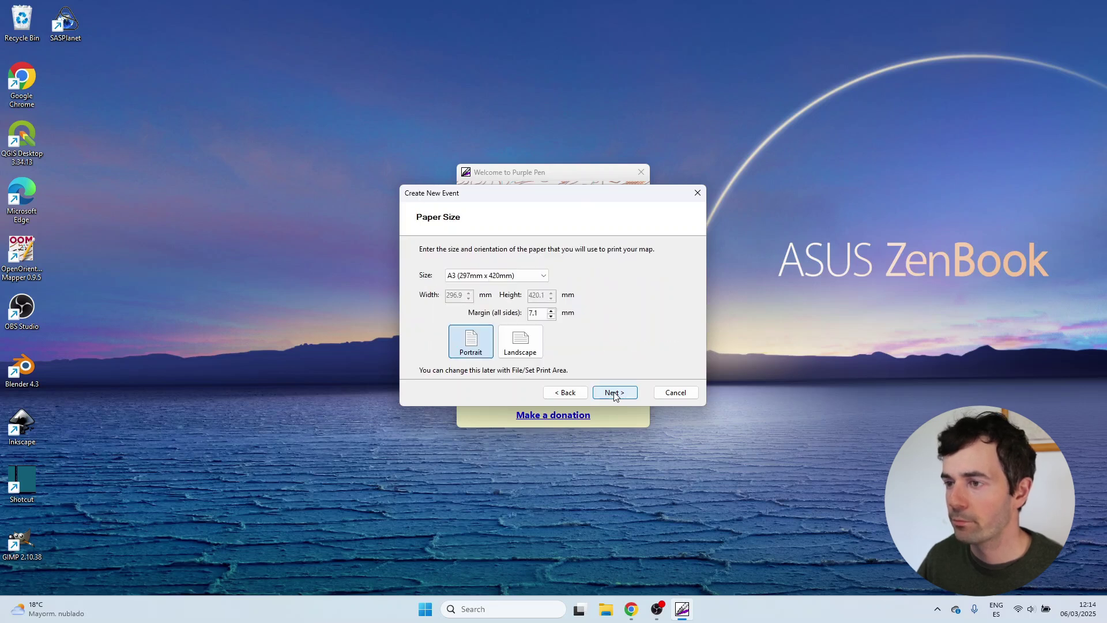
pyautogui.click(502, 277)
pyautogui.click(480, 304)
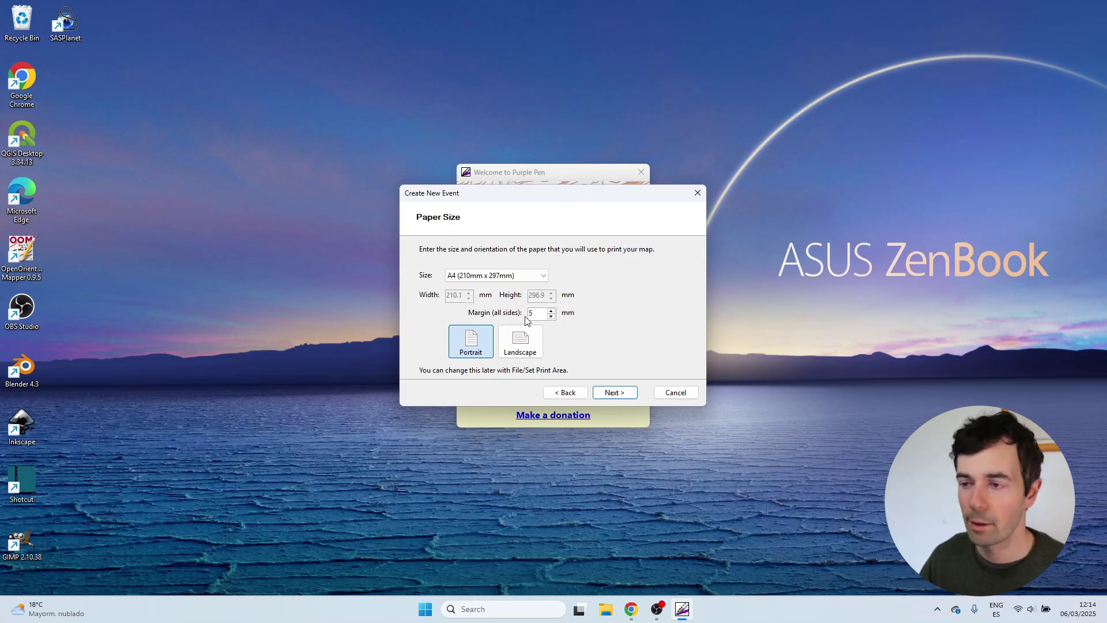
pyautogui.click(607, 392)
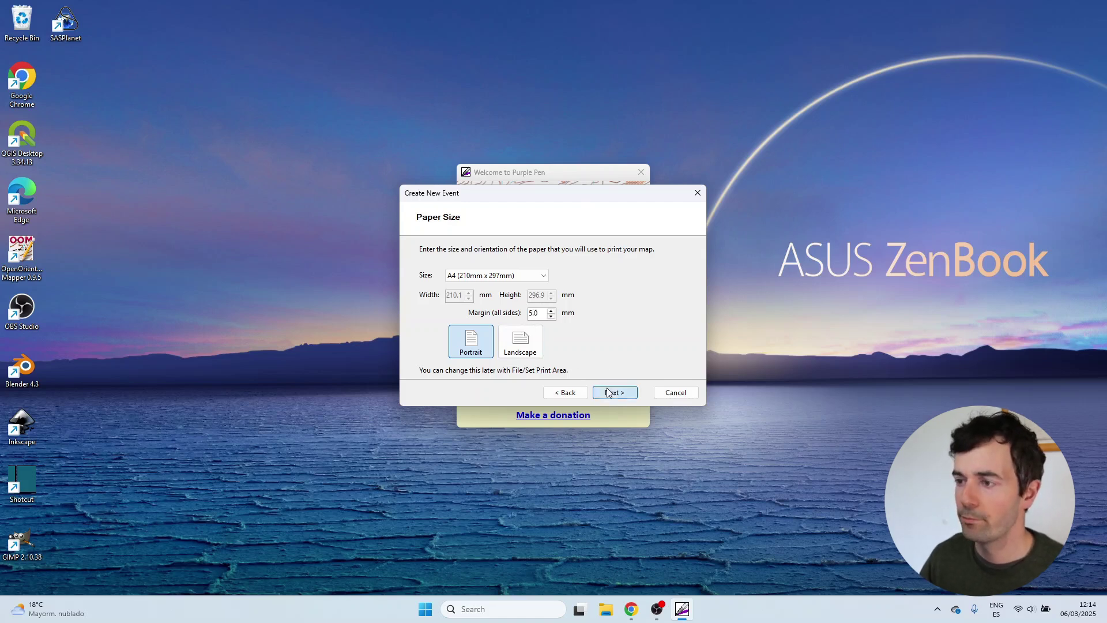
pyautogui.click(614, 393)
pyautogui.click(615, 394)
pyautogui.click(615, 394)
pyautogui.click(615, 394)
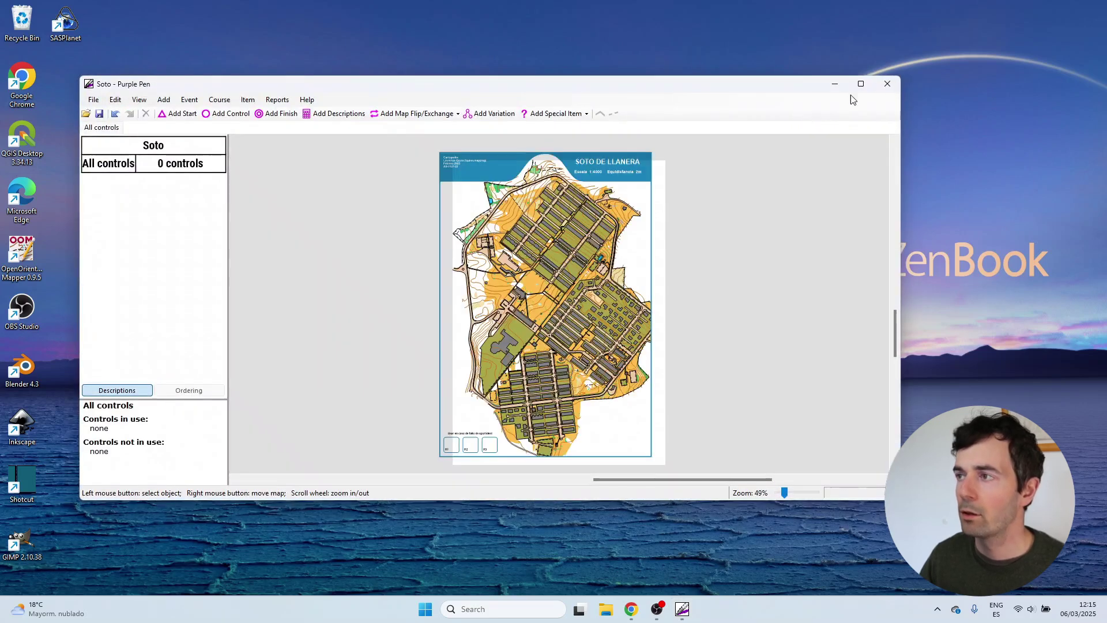
# Maximize Purple Pen and align the All Courses print area with the A4 map sheet.
pyautogui.click(861, 84)
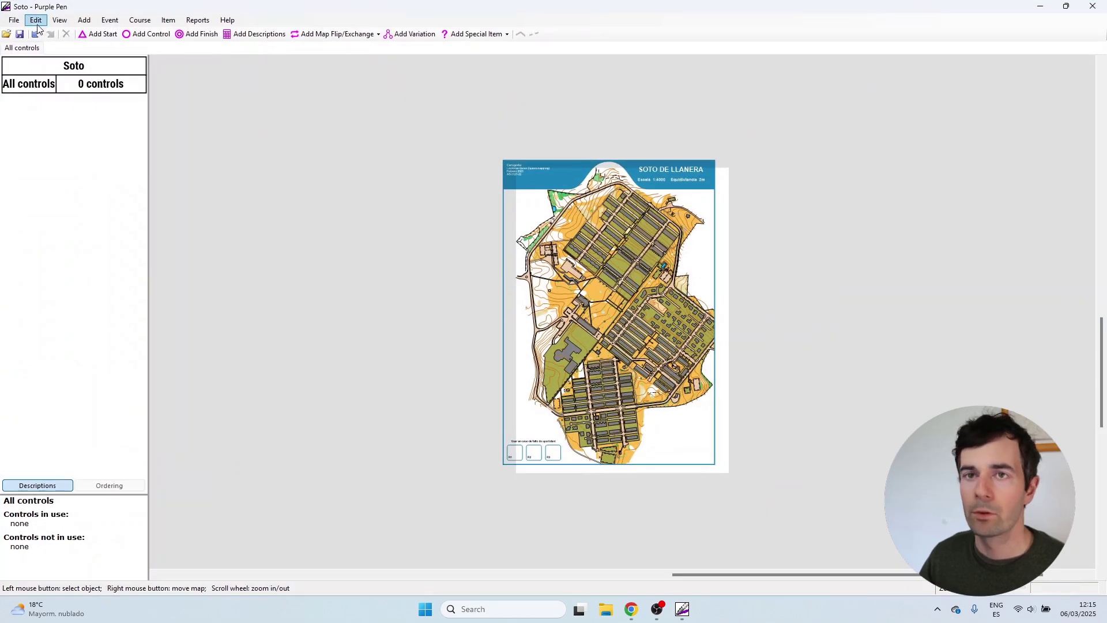
pyautogui.click(14, 21)
pyautogui.moveTo(80, 224)
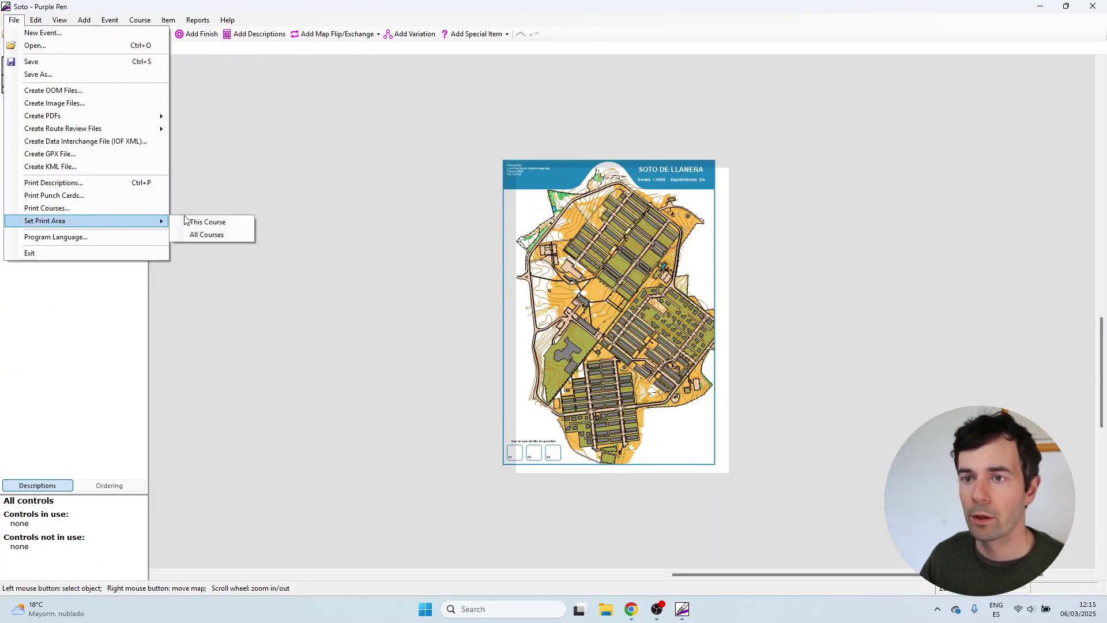
pyautogui.click(213, 230)
pyautogui.moveTo(676, 396); pyautogui.dragTo(652, 356)
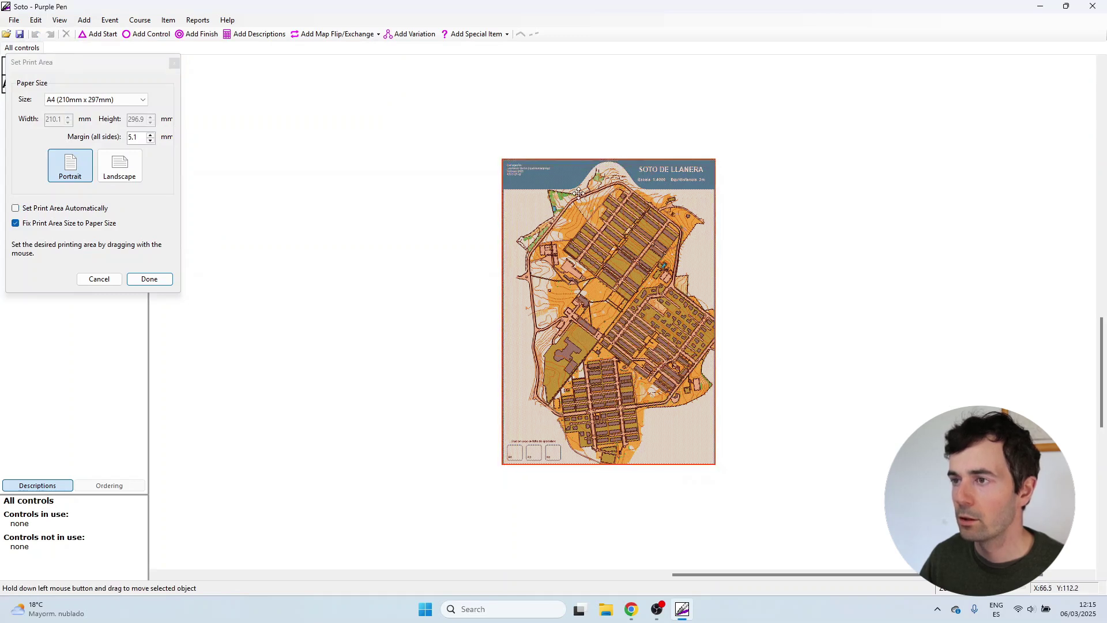
pyautogui.scroll(8, 525, 173)
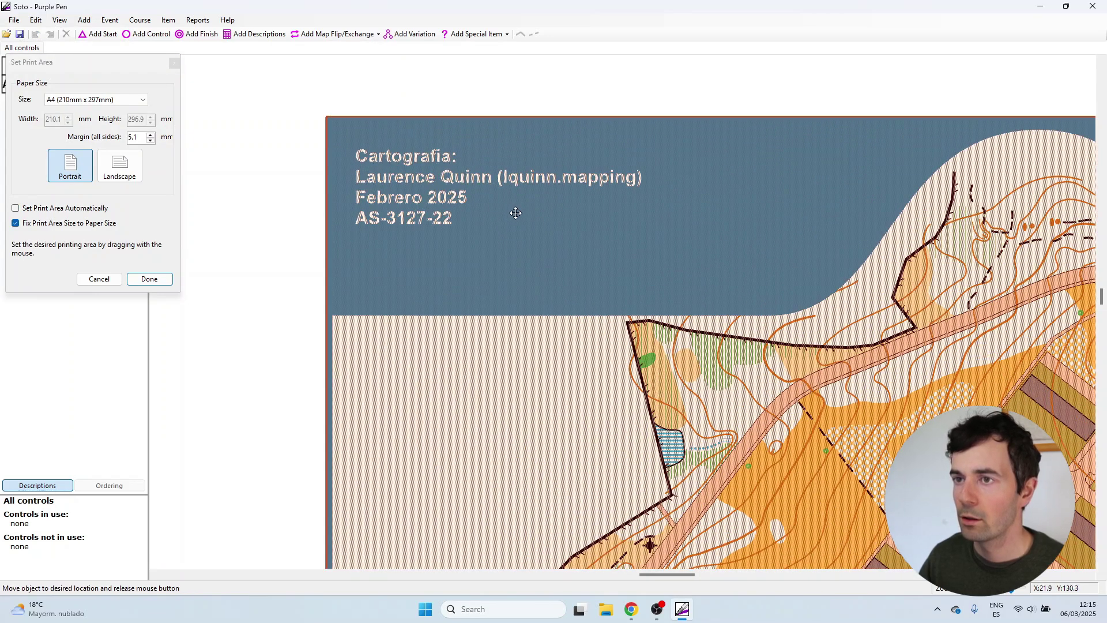
pyautogui.scroll(-6, 456, 152)
pyautogui.scroll(-2, 461, 186)
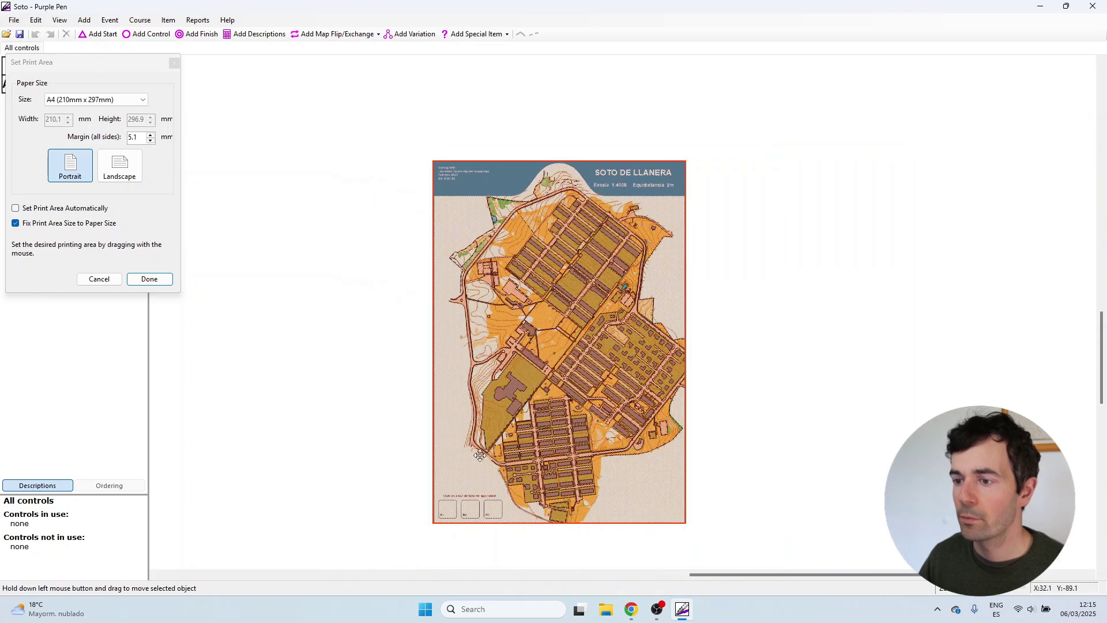
pyautogui.scroll(5, 470, 519)
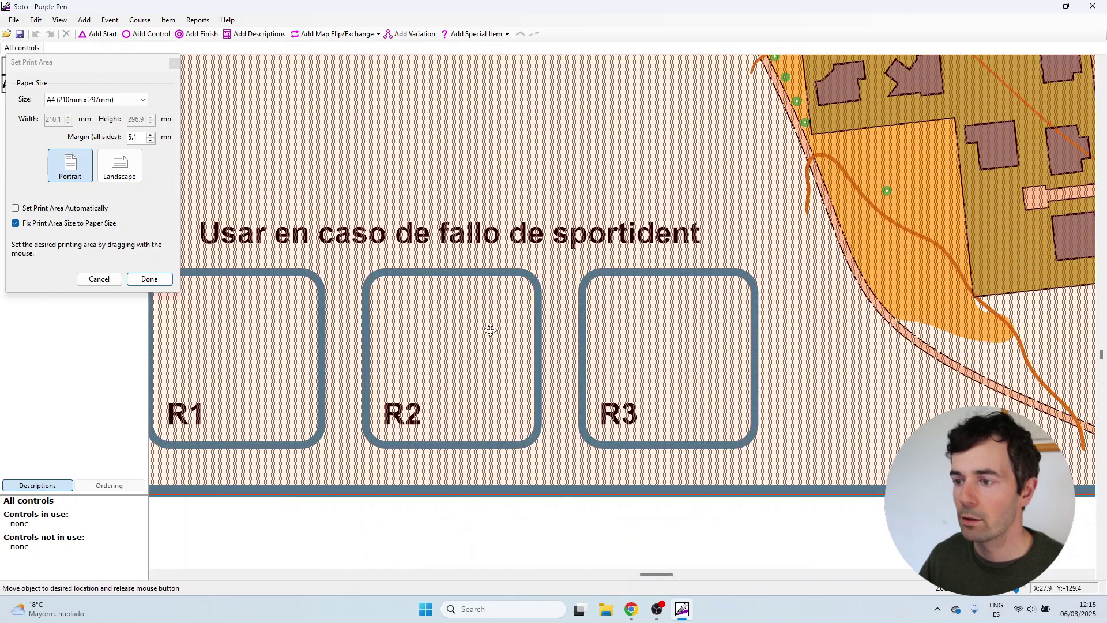
# Accept the adjusted print area.
pyautogui.click(148, 279)
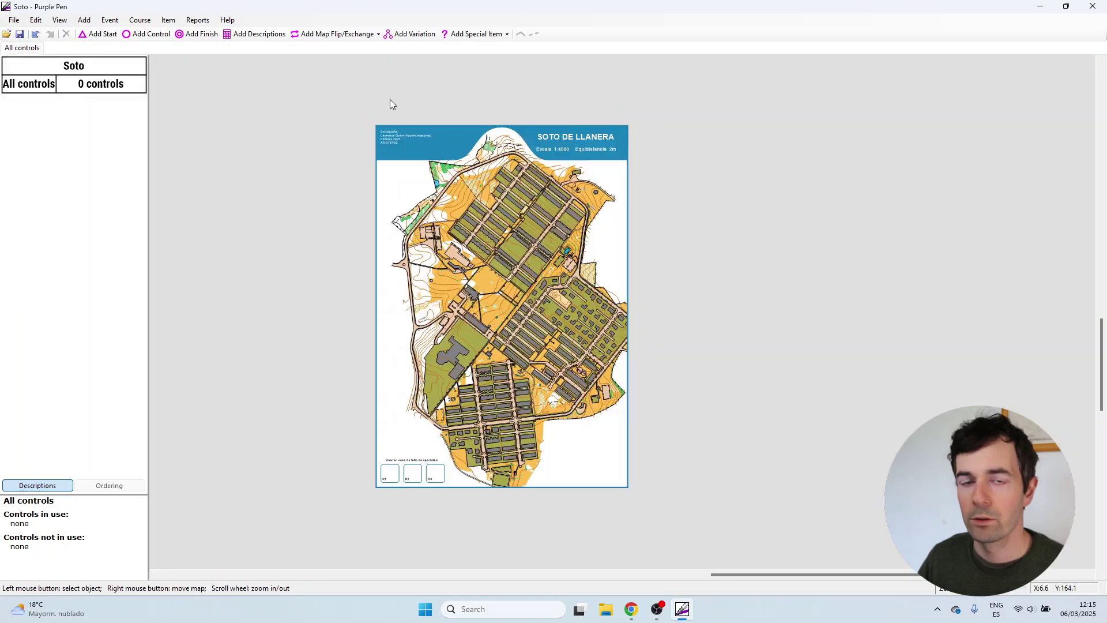
pyautogui.scroll(4, 391, 103)
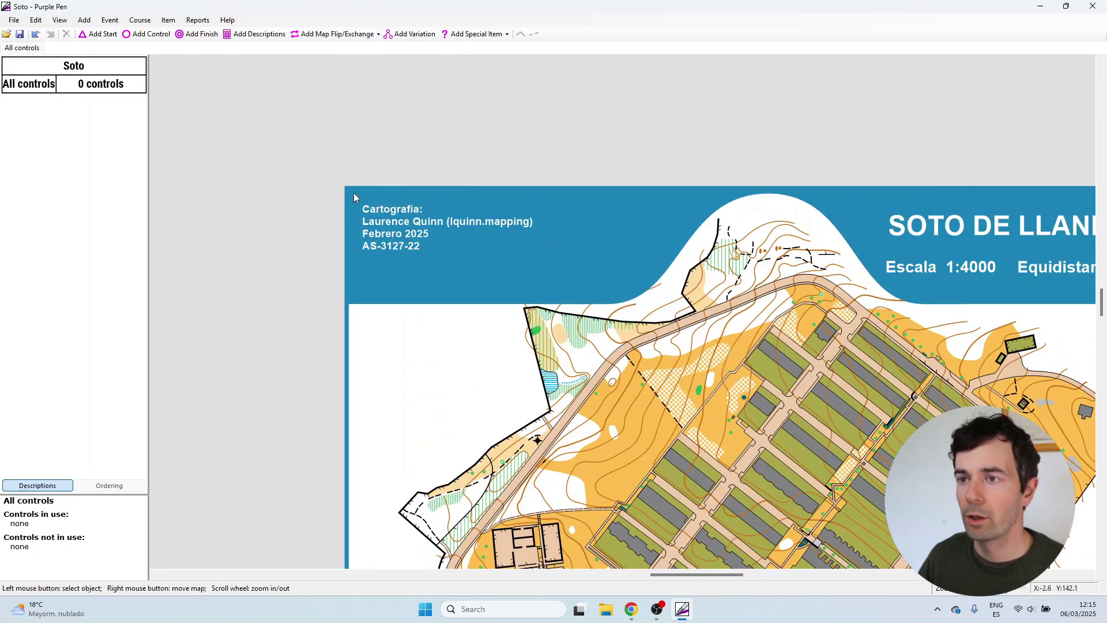
pyautogui.scroll(-1, 354, 196)
pyautogui.scroll(-1, 845, 257)
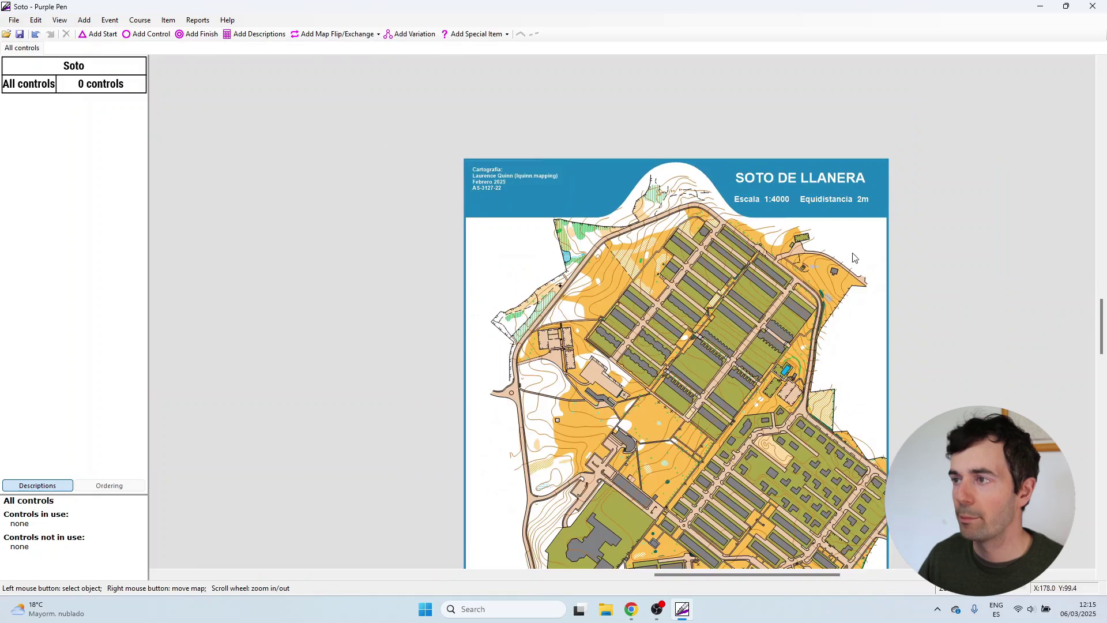
pyautogui.scroll(1, 734, 203)
pyautogui.scroll(-2, 724, 260)
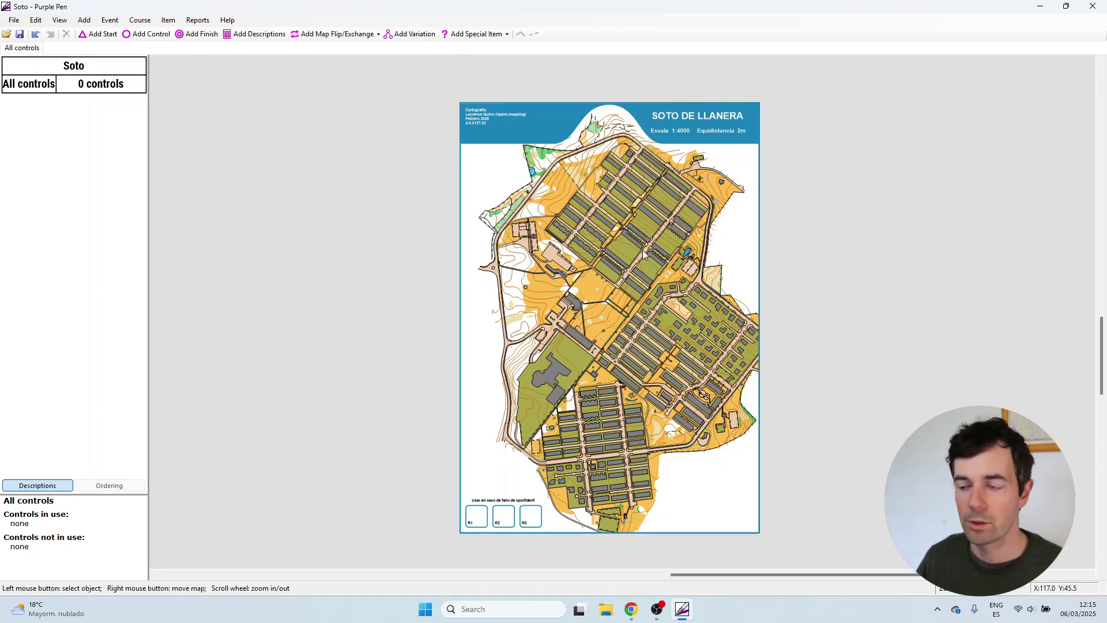
pyautogui.moveTo(658, 252); pyautogui.dragTo(635, 248)
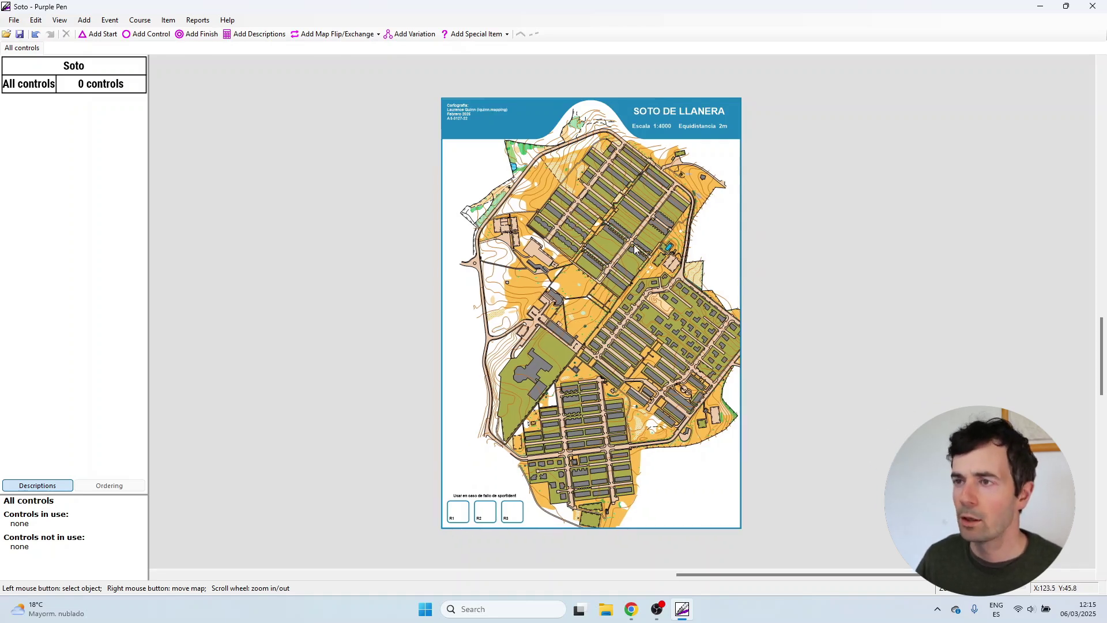
# Export the All controls course as a PDF file.
pyautogui.click(15, 21)
pyautogui.moveTo(64, 116)
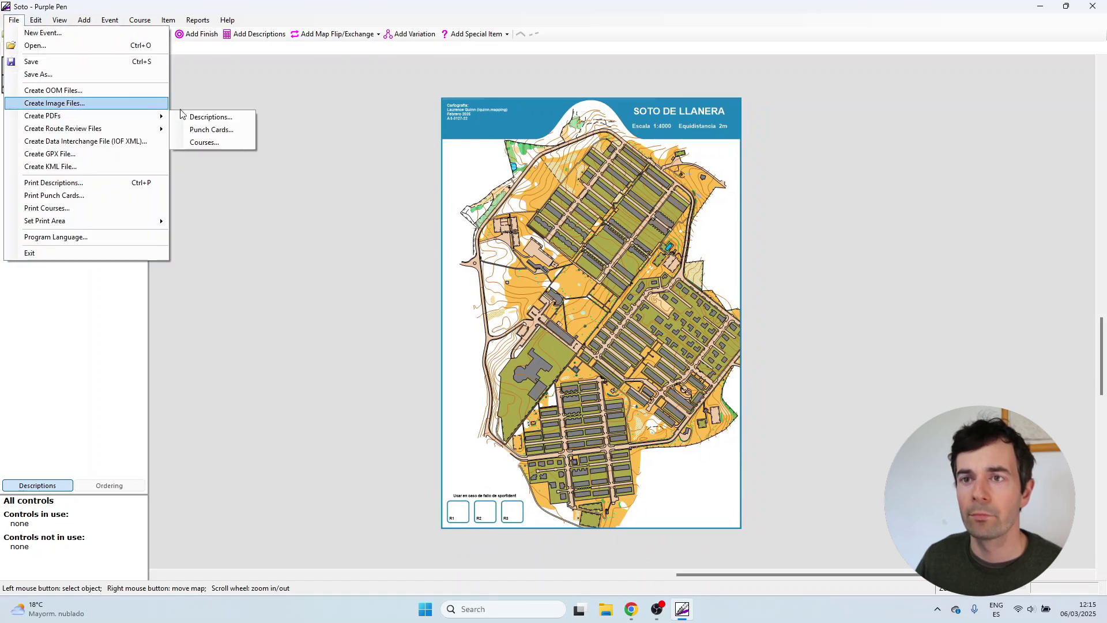
pyautogui.click(212, 143)
pyautogui.click(424, 220)
pyautogui.click(628, 405)
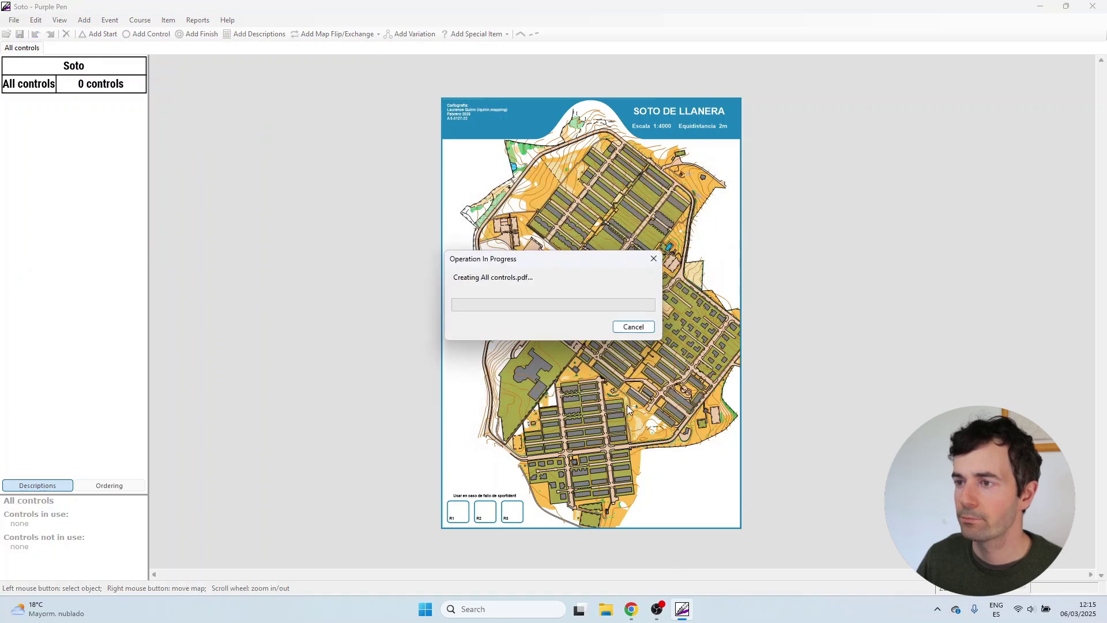
# Open All controls.pdf from the Map design video folder in Edge.
pyautogui.click(605, 613)
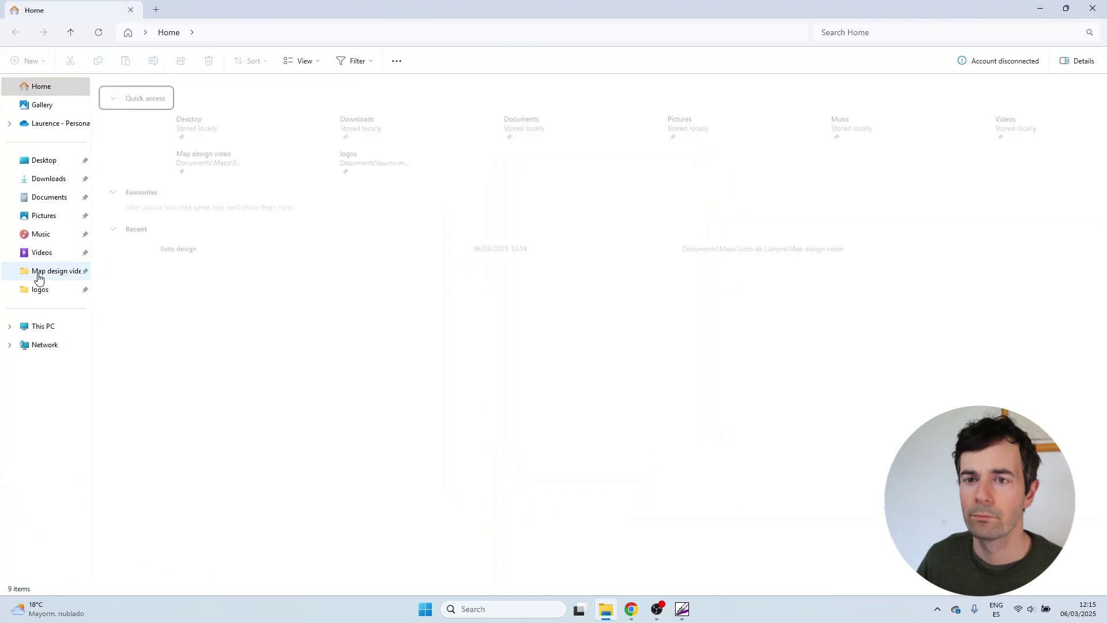
pyautogui.click(38, 276)
pyautogui.doubleClick(188, 102)
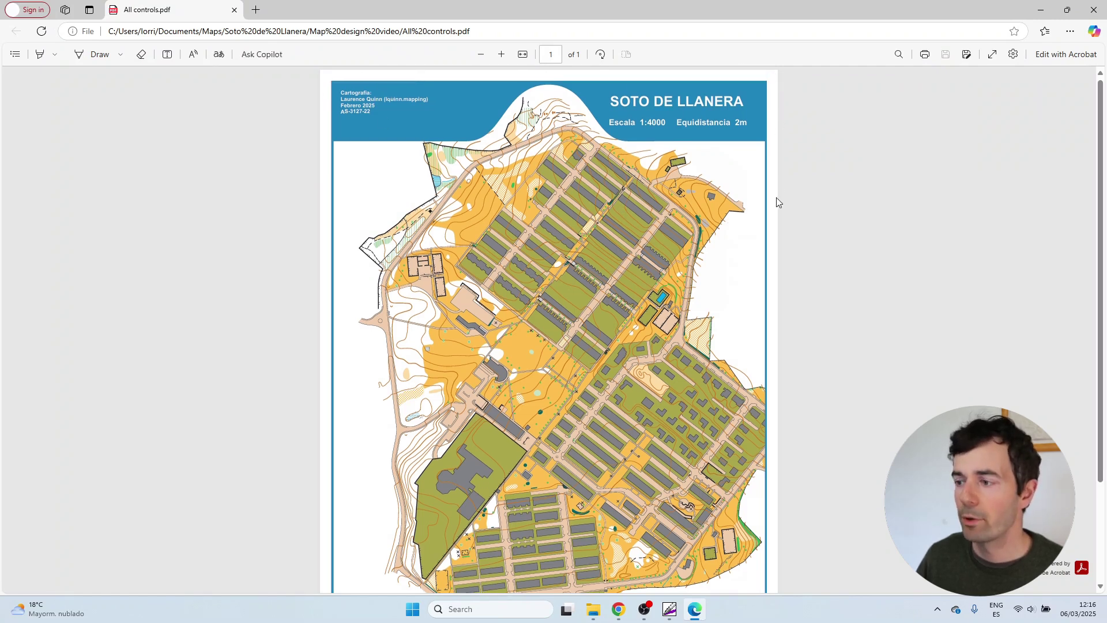
# Scroll down and back up through the All controls PDF to review it.
pyautogui.scroll(-2, 776, 231)
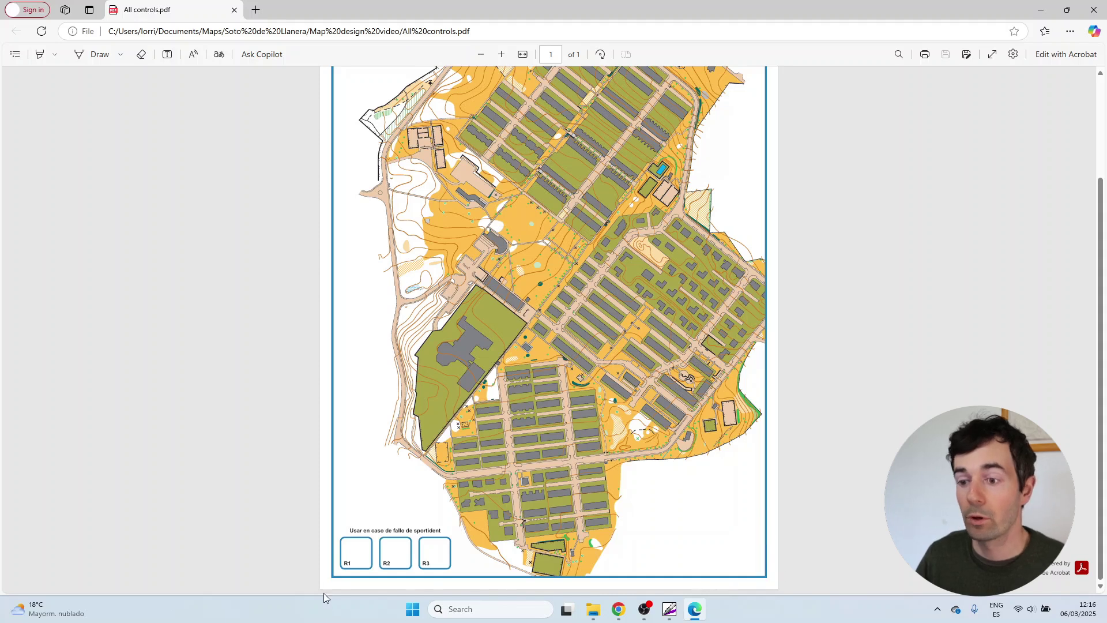
pyautogui.scroll(5, 322, 574)
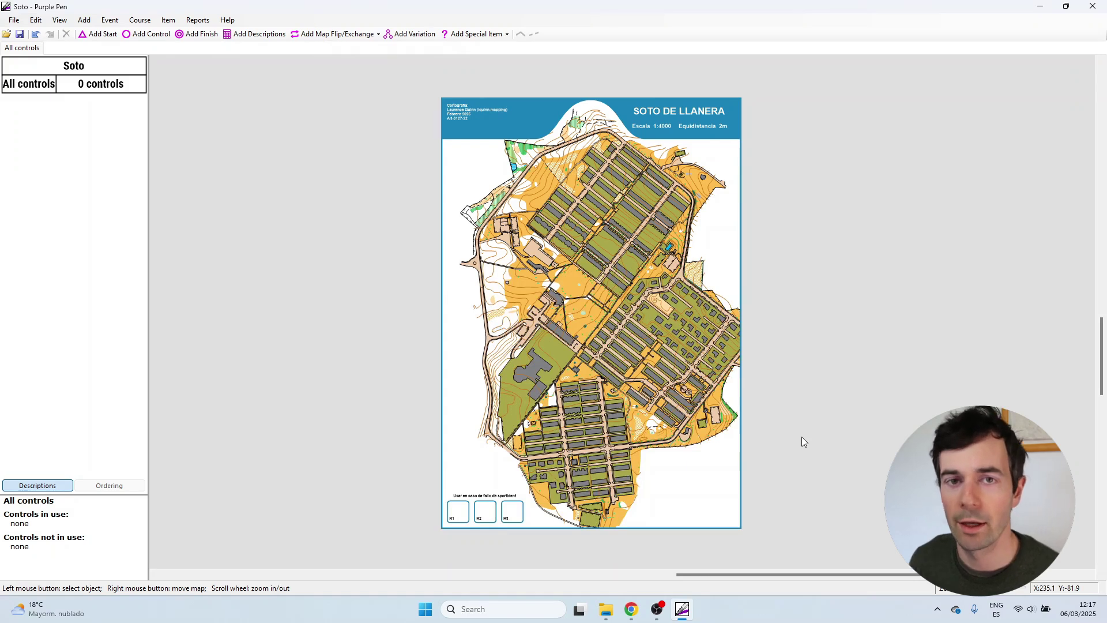
# Add the fedo and llanera_logo images and place them on the map's left margin.
pyautogui.click(84, 20)
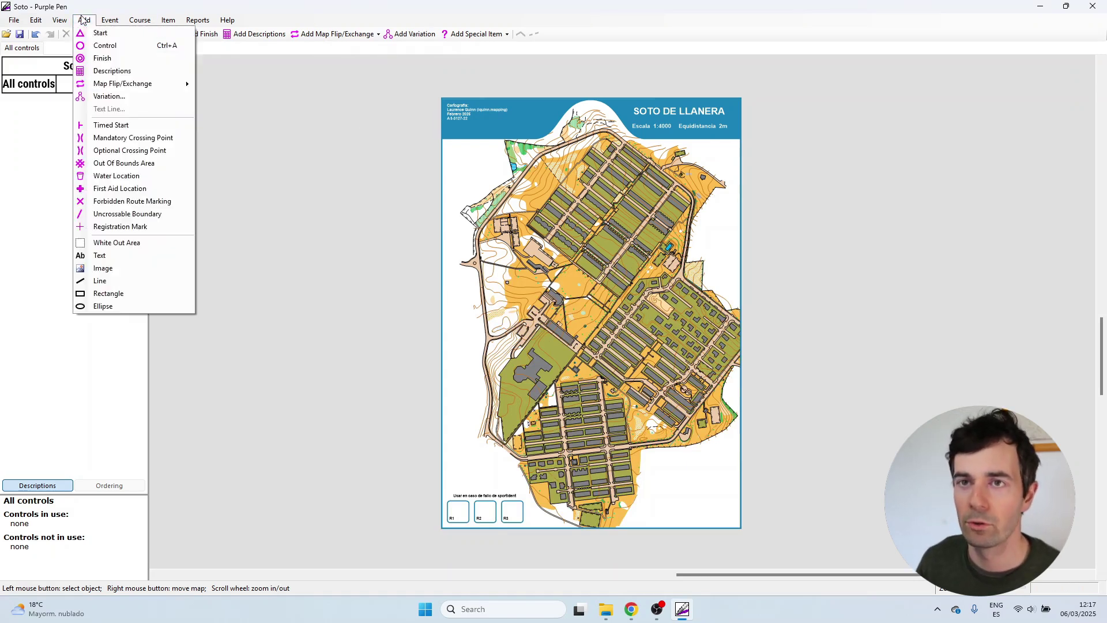
pyautogui.click(125, 269)
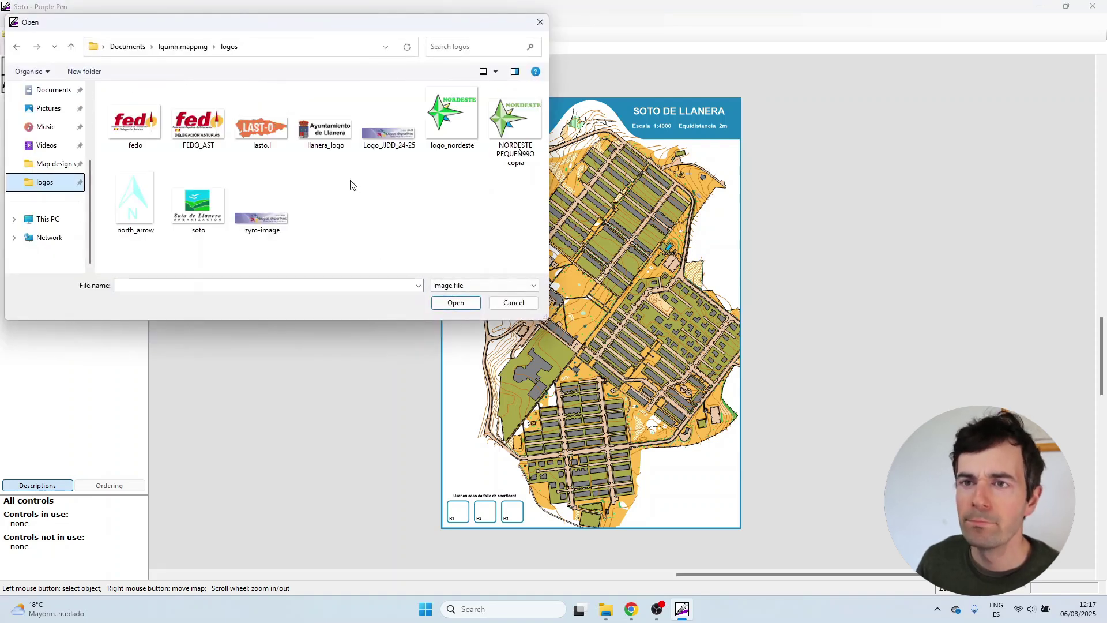
pyautogui.doubleClick(140, 131)
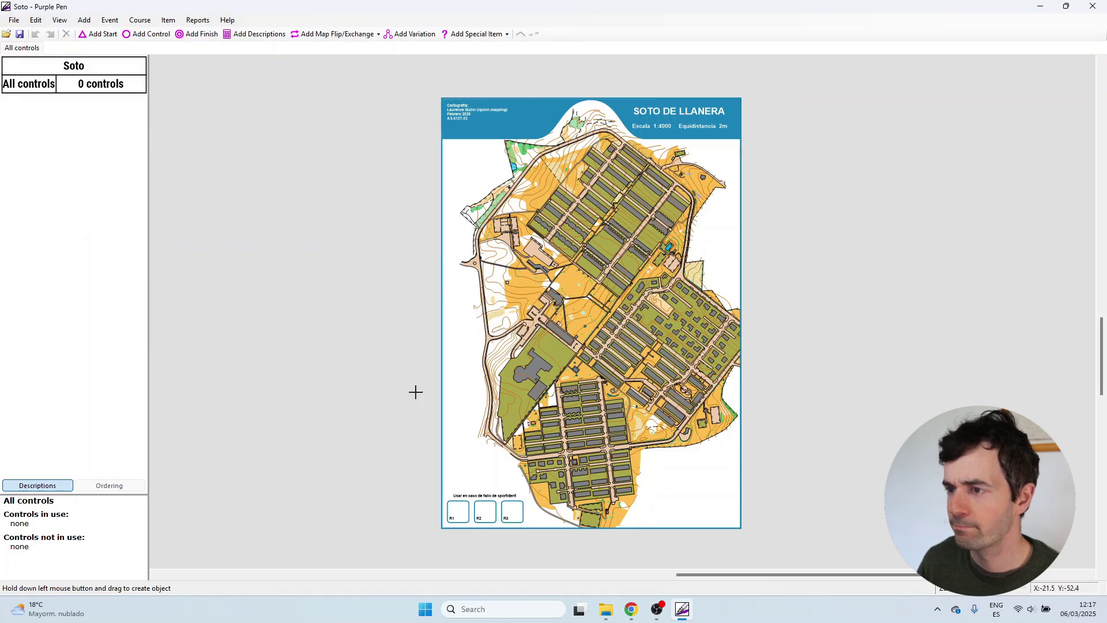
pyautogui.moveTo(451, 348); pyautogui.dragTo(476, 379)
pyautogui.click(383, 196)
pyautogui.click(14, 20)
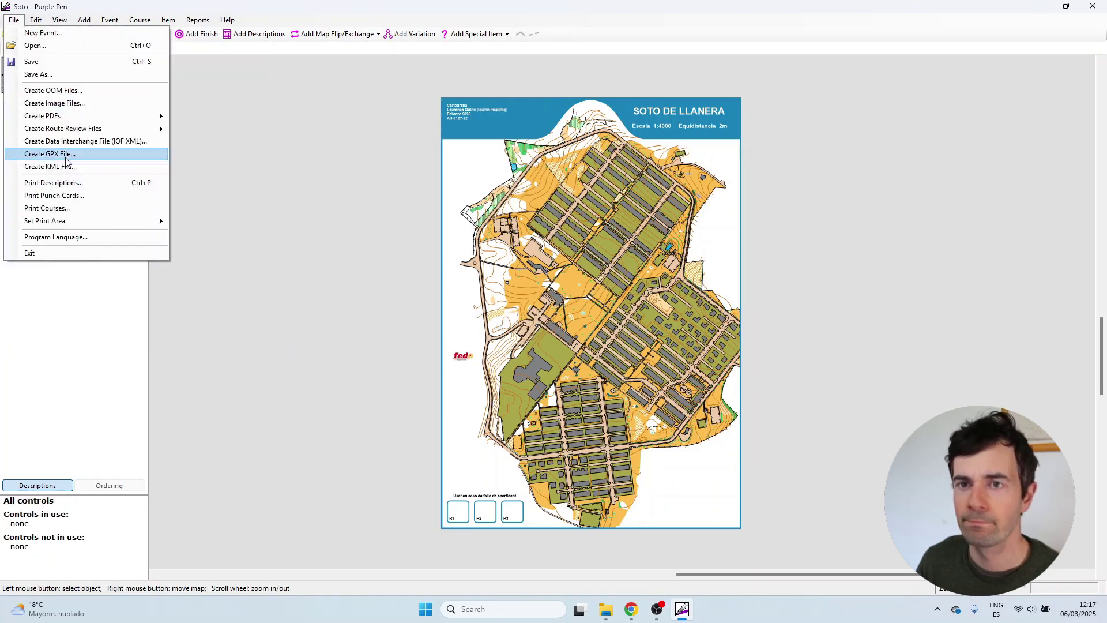
pyautogui.click(98, 268)
pyautogui.doubleClick(325, 136)
pyautogui.moveTo(455, 315); pyautogui.dragTo(489, 327)
# Add the Juegos deportivos logo at lower left and the NORDESTE logo at top-left.
pyautogui.click(84, 20)
pyautogui.click(98, 267)
pyautogui.doubleClick(389, 133)
pyautogui.moveTo(456, 454); pyautogui.dragTo(518, 466)
pyautogui.click(346, 173)
pyautogui.click(84, 20)
pyautogui.click(98, 266)
pyautogui.doubleClick(454, 124)
pyautogui.moveTo(461, 153); pyautogui.dragTo(515, 206)
# Add the Soto de Llanera logo on the left margin, then choose the blue north-arrow image.
pyautogui.click(84, 20)
pyautogui.click(144, 265)
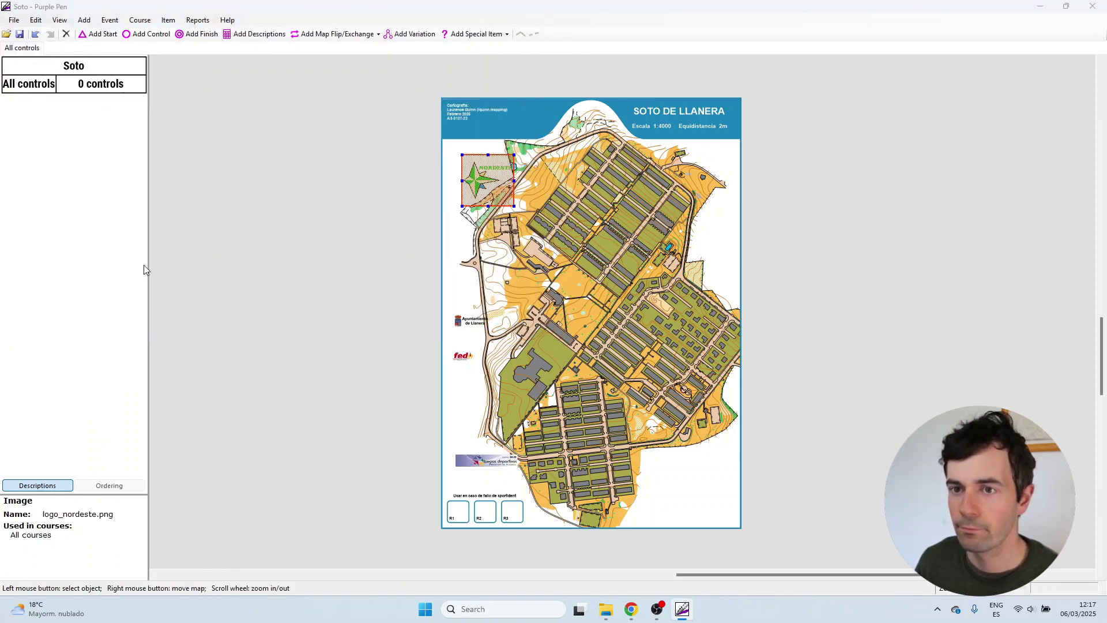
pyautogui.doubleClick(198, 198)
pyautogui.moveTo(448, 388); pyautogui.dragTo(486, 413)
pyautogui.click(524, 380)
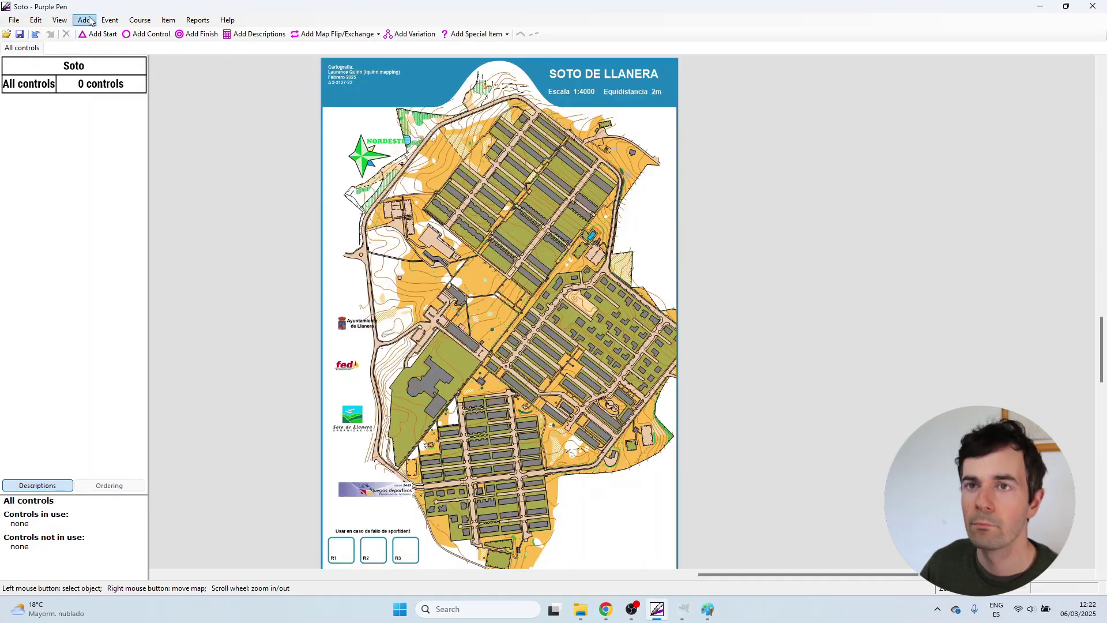
pyautogui.click(84, 19)
pyautogui.click(98, 266)
pyautogui.doubleClick(317, 218)
# Shrink the NORDESTE logo and move it into the map's top-left corner.
pyautogui.scroll(-1, 650, 213)
pyautogui.scroll(1, 444, 225)
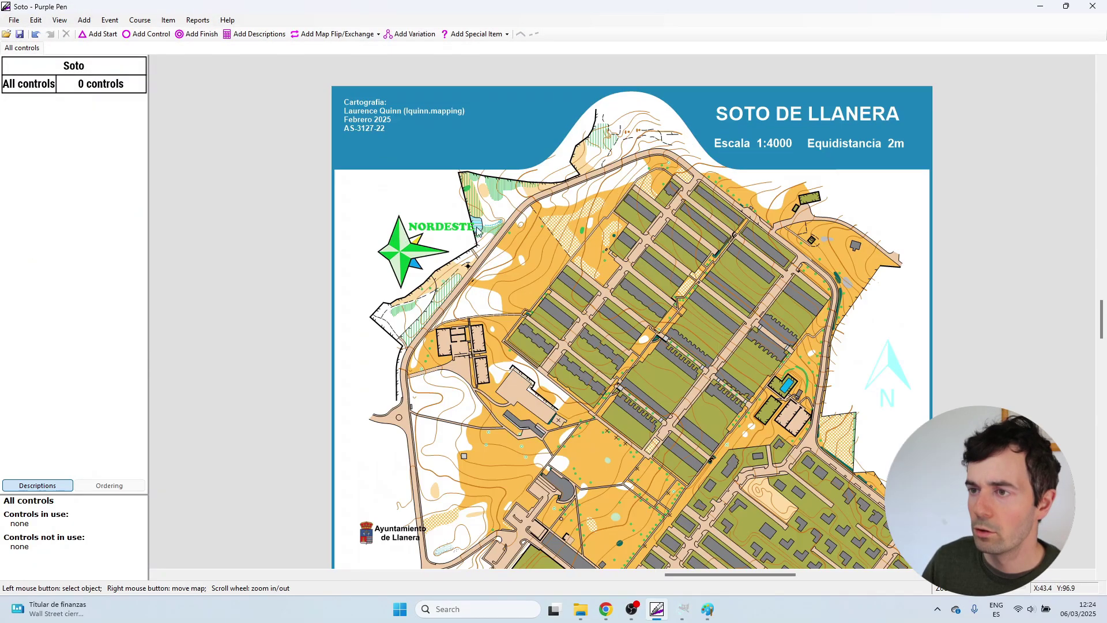
pyautogui.scroll(-1, 455, 225)
pyautogui.click(462, 224)
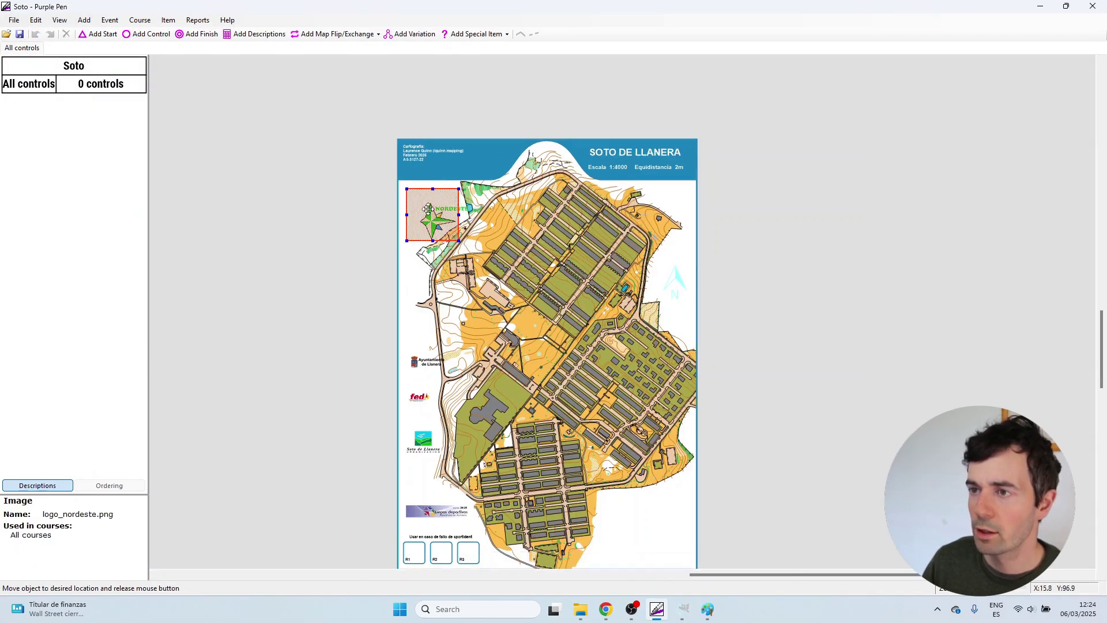
pyautogui.scroll(2, 460, 214)
pyautogui.scroll(1, 460, 194)
pyautogui.moveTo(469, 179); pyautogui.dragTo(459, 188)
pyautogui.moveTo(429, 226); pyautogui.dragTo(437, 214)
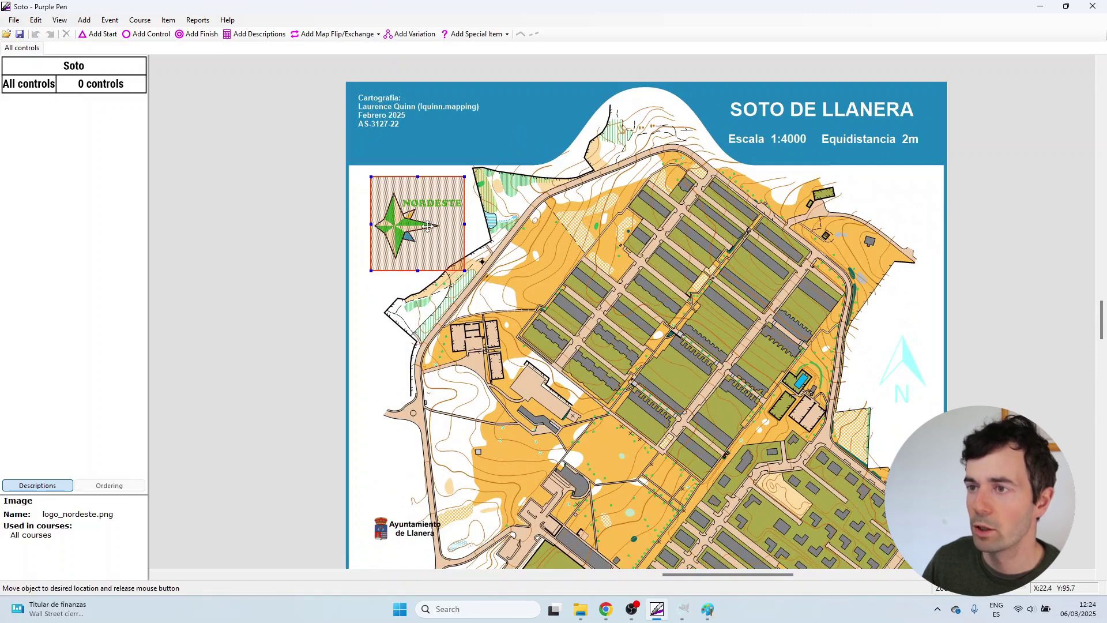
pyautogui.click(562, 228)
# Move the Juegos deportivos logo slightly down and enlarge it.
pyautogui.scroll(-1, 507, 227)
pyautogui.scroll(-1, 507, 227)
pyautogui.scroll(3, 495, 378)
pyautogui.click(496, 377)
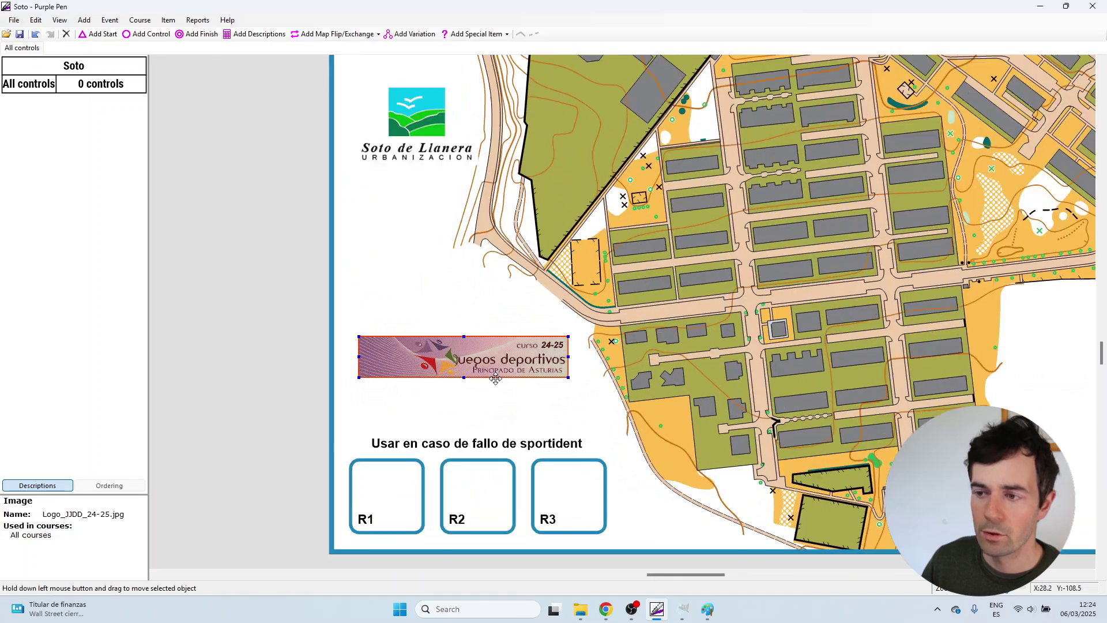
pyautogui.moveTo(489, 372); pyautogui.dragTo(483, 406)
pyautogui.moveTo(560, 370); pyautogui.dragTo(595, 363)
pyautogui.moveTo(518, 391); pyautogui.dragTo(516, 394)
pyautogui.click(564, 341)
# Move the Soto de Llanera and Ayuntamiento de Llanera logos to the right margin.
pyautogui.scroll(2, 543, 379)
pyautogui.scroll(-2, 543, 379)
pyautogui.scroll(-3, 548, 358)
pyautogui.moveTo(566, 287); pyautogui.dragTo(453, 430)
pyautogui.scroll(-2, 465, 422)
pyautogui.moveTo(495, 381); pyautogui.dragTo(476, 414)
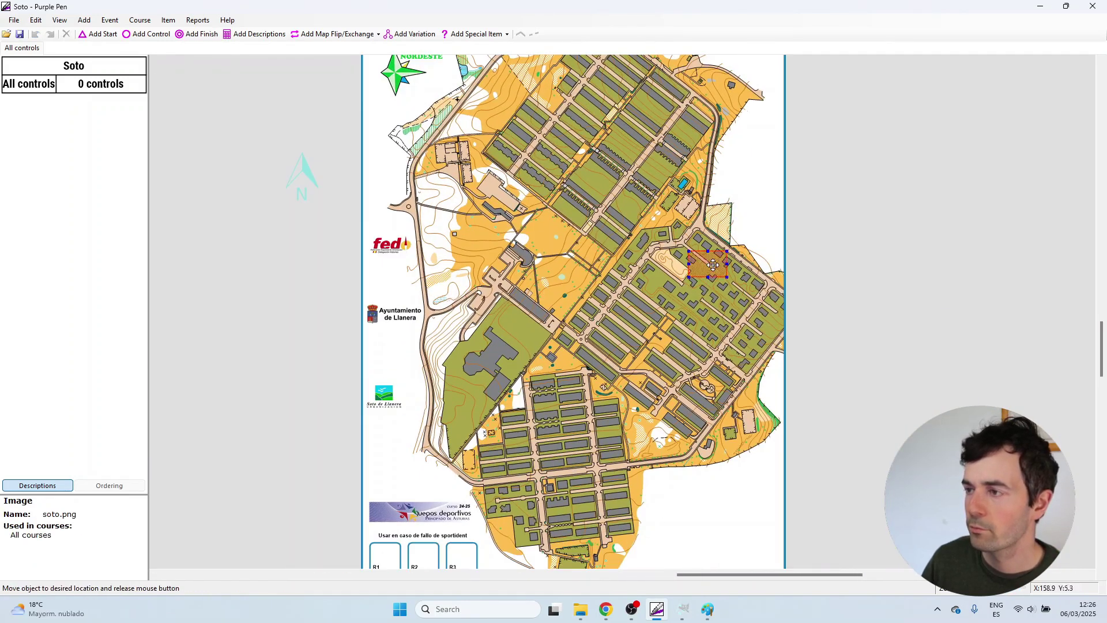
pyautogui.moveTo(707, 264); pyautogui.dragTo(757, 212)
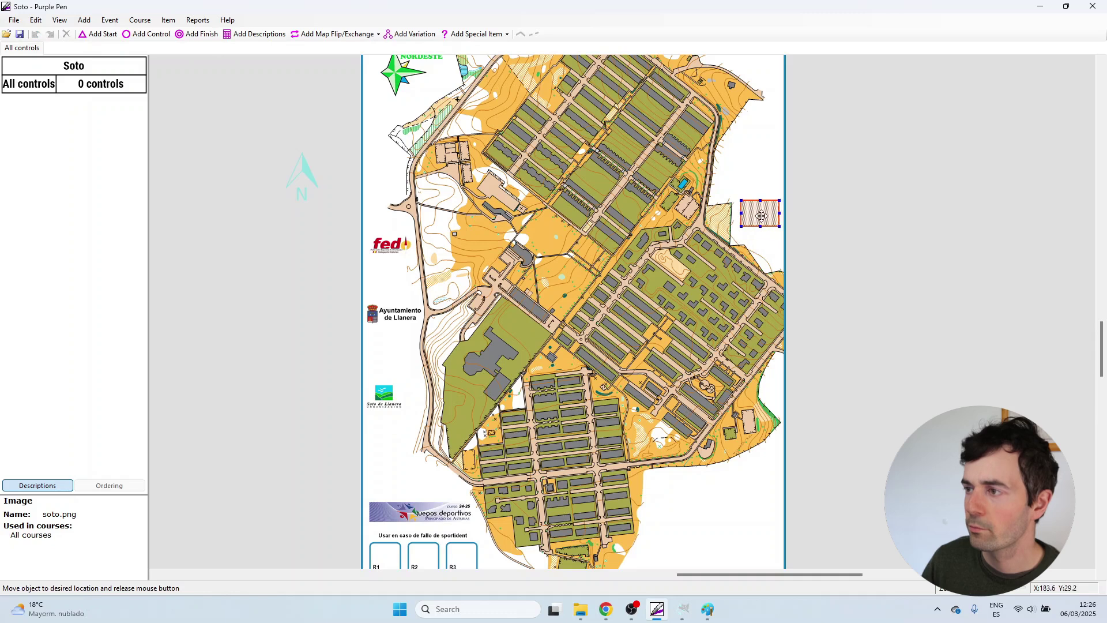
pyautogui.click(395, 309)
pyautogui.moveTo(394, 308); pyautogui.dragTo(752, 162)
# Stack the Soto de Llanera logo above the Ayuntamiento logo on the right margin.
pyautogui.scroll(2, 828, 186)
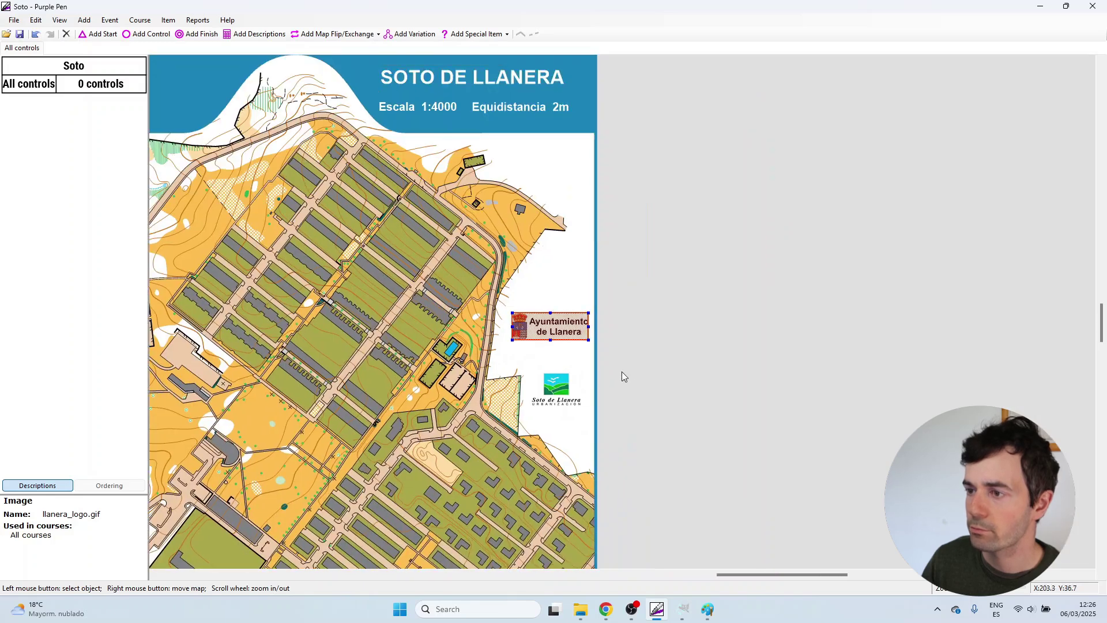
pyautogui.click(554, 383)
pyautogui.scroll(2, 555, 383)
pyautogui.moveTo(551, 394); pyautogui.dragTo(548, 213)
pyautogui.moveTo(544, 292); pyautogui.dragTo(544, 332)
pyautogui.scroll(1, 591, 267)
pyautogui.moveTo(578, 222); pyautogui.dragTo(555, 263)
pyautogui.moveTo(563, 340); pyautogui.dragTo(562, 328)
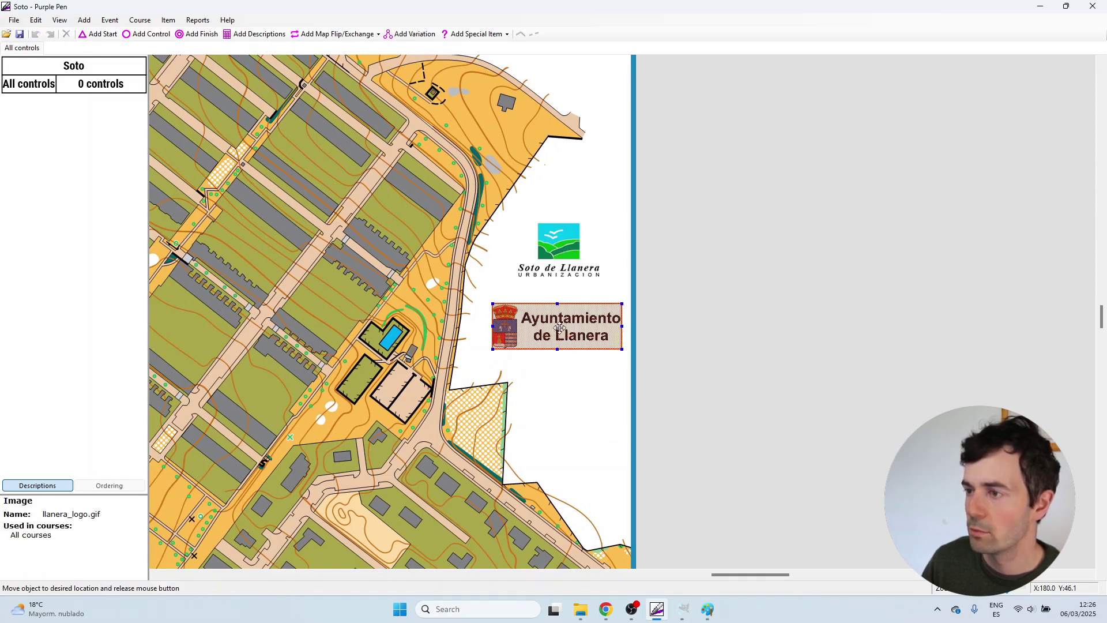
pyautogui.click(673, 282)
# Move the fed logo higher on the left margin.
pyautogui.scroll(-2, 669, 286)
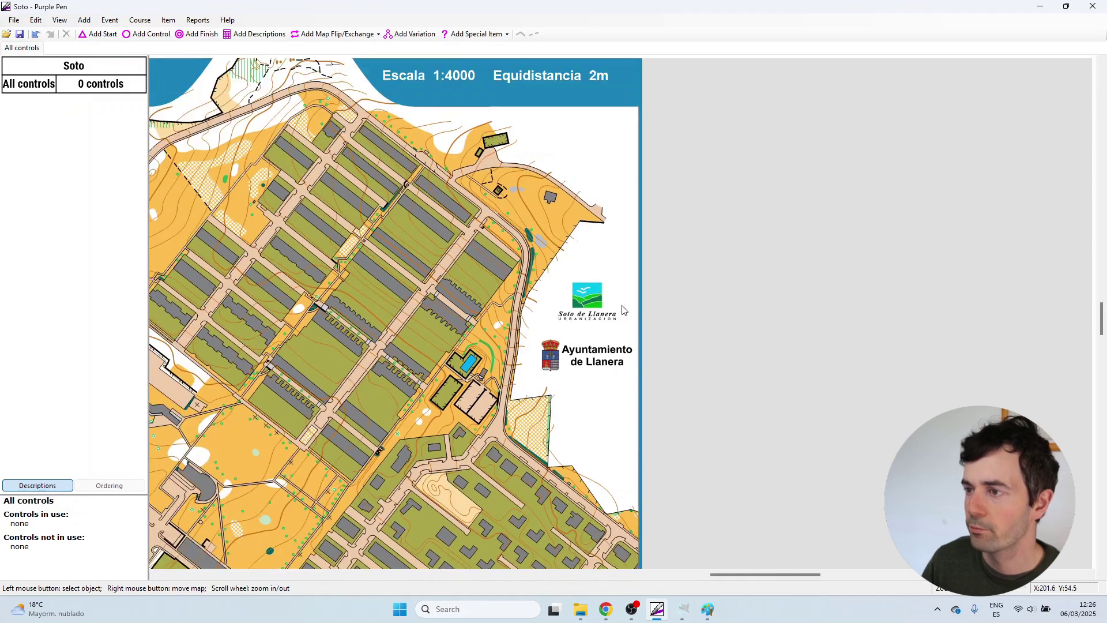
pyautogui.scroll(1, 594, 361)
pyautogui.click(593, 361)
pyautogui.scroll(-2, 593, 361)
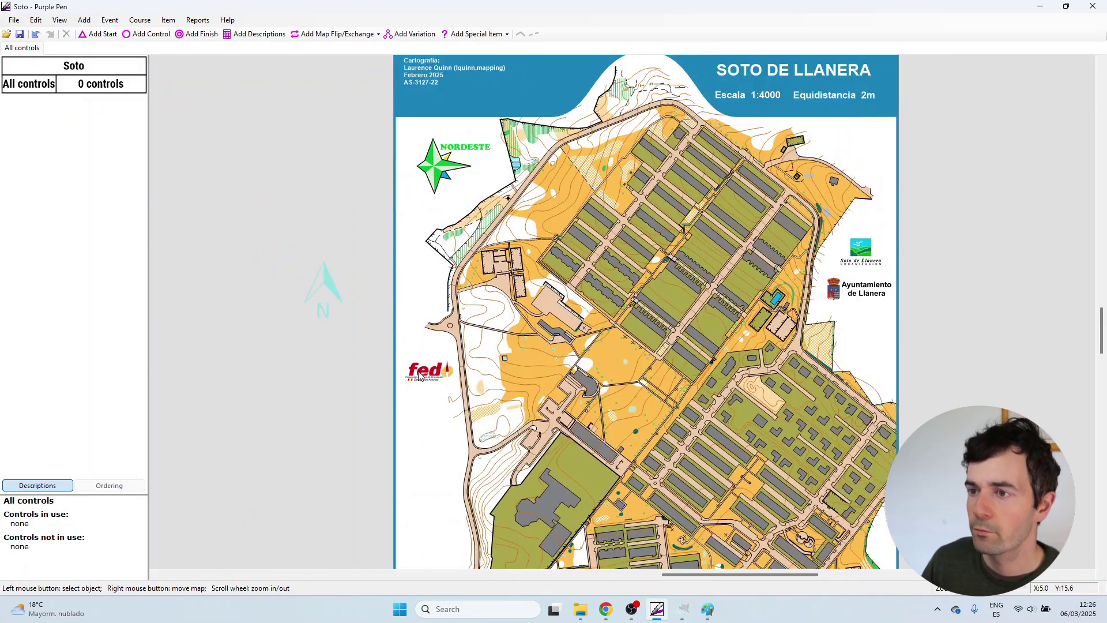
pyautogui.click(451, 361)
pyautogui.scroll(-1, 451, 361)
pyautogui.moveTo(451, 325); pyautogui.dragTo(448, 230)
pyautogui.click(415, 254)
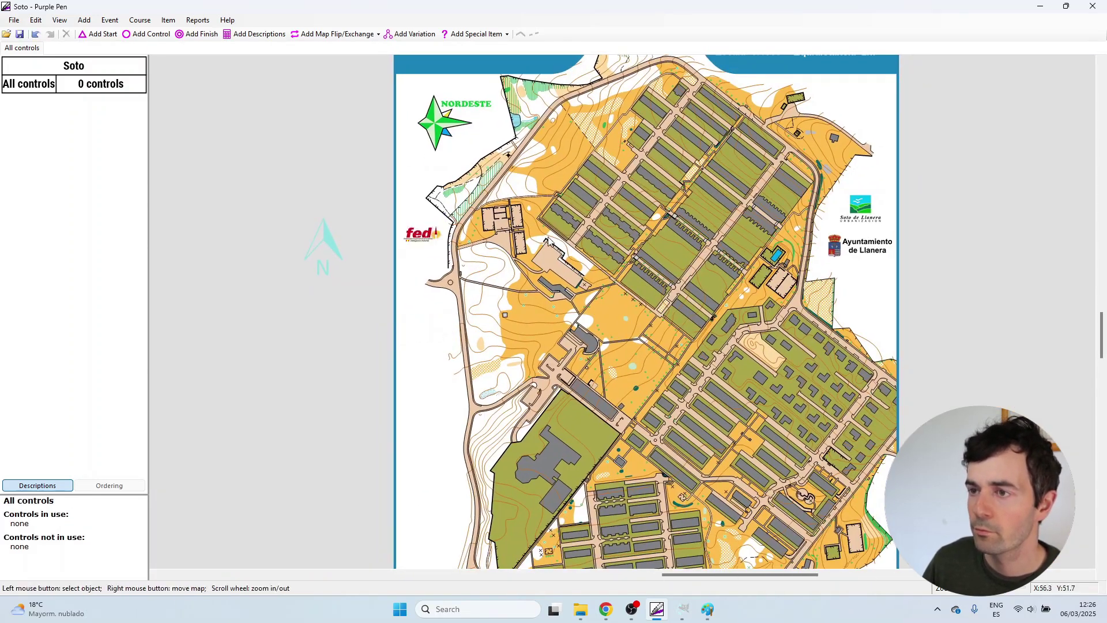
# Place the north arrow in the map's top-right corner and resize it.
pyautogui.scroll(-2, 413, 255)
pyautogui.scroll(1, 425, 266)
pyautogui.scroll(1, 426, 266)
pyautogui.moveTo(220, 291); pyautogui.dragTo(519, 242)
pyautogui.scroll(4, 622, 185)
pyautogui.moveTo(501, 281); pyautogui.dragTo(541, 245)
pyautogui.moveTo(559, 204); pyautogui.dragTo(565, 196)
pyautogui.moveTo(535, 235); pyautogui.dragTo(534, 237)
pyautogui.scroll(-5, 629, 273)
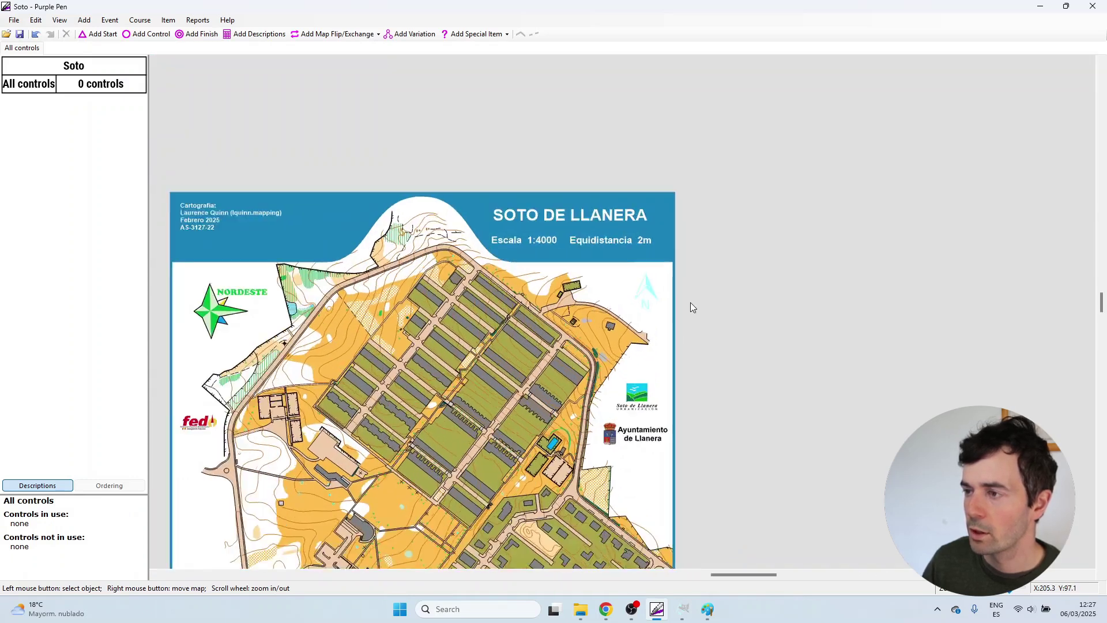
pyautogui.scroll(-3, 687, 300)
# Save the event with the new logo layout and check the LARGA course title.
pyautogui.click(13, 19)
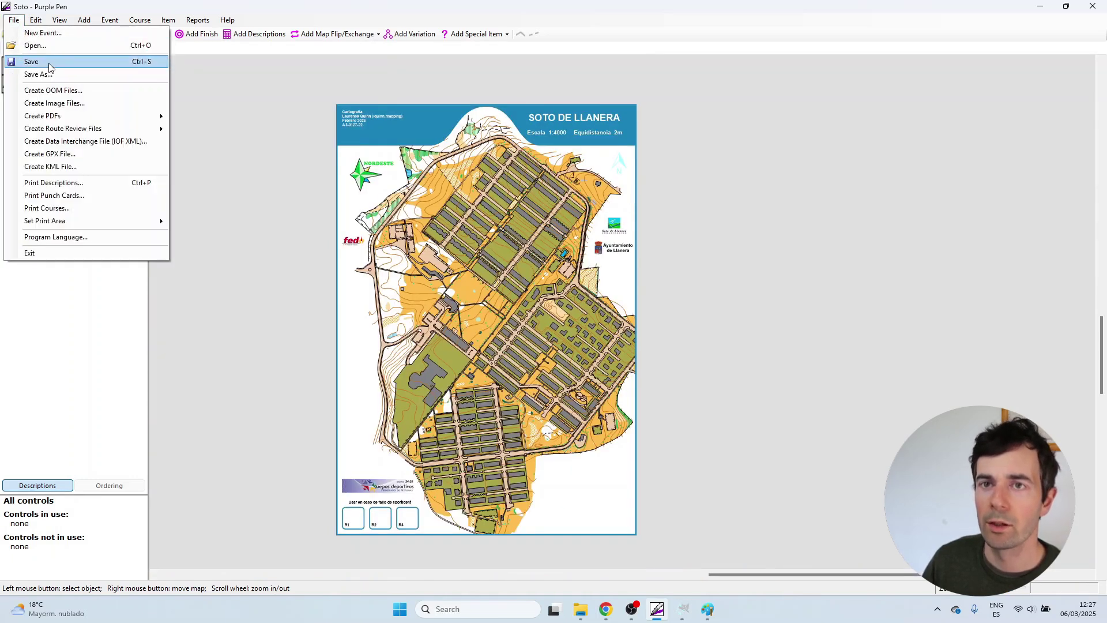
pyautogui.click(19, 60)
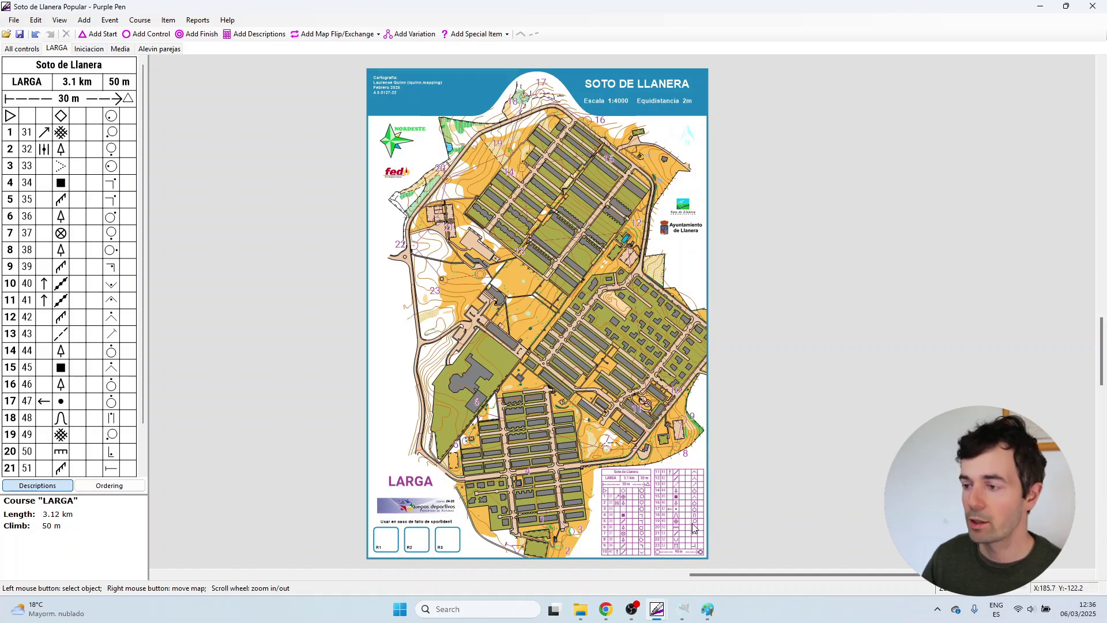
pyautogui.click(417, 486)
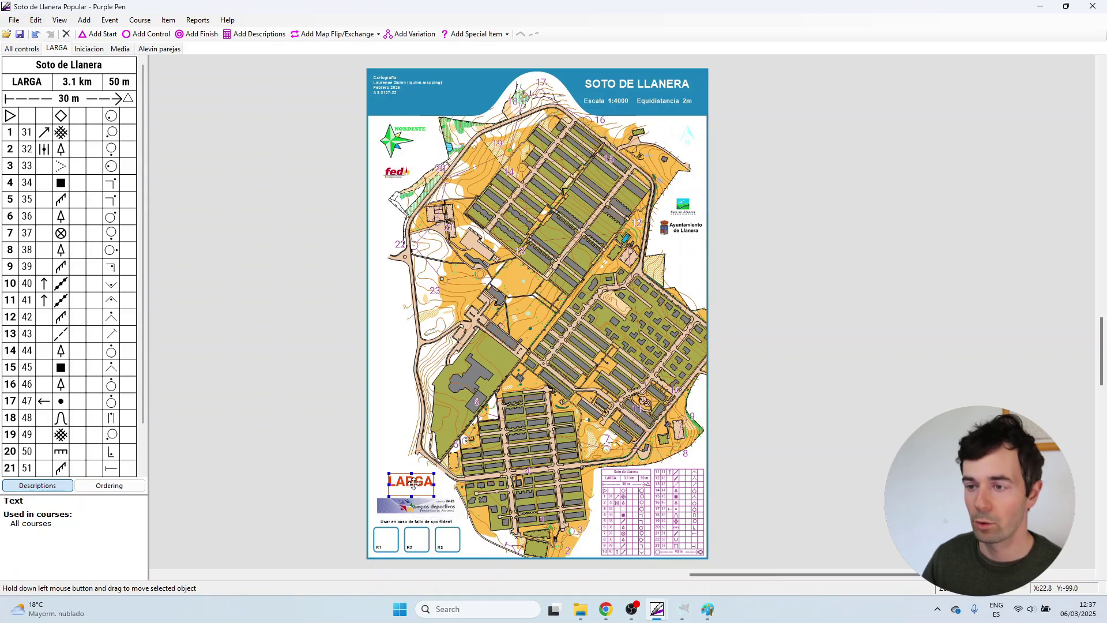
pyautogui.click(326, 473)
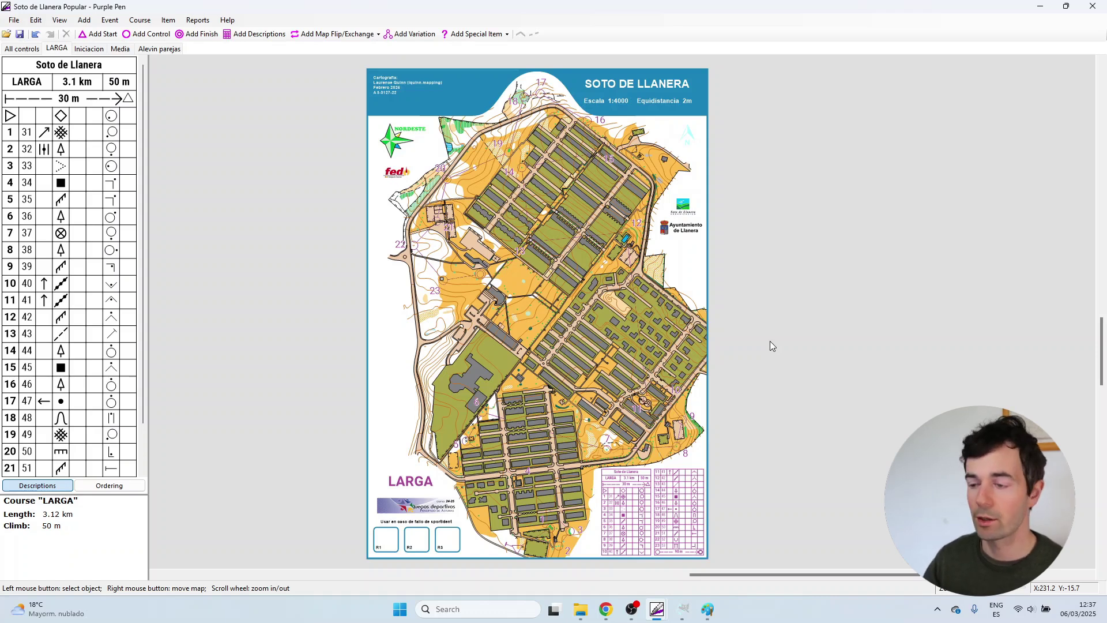
# Zoom and pan around the LARGA course map to view the title banner and controls 16–19.
pyautogui.scroll(3, 542, 480)
pyautogui.scroll(3, 517, 444)
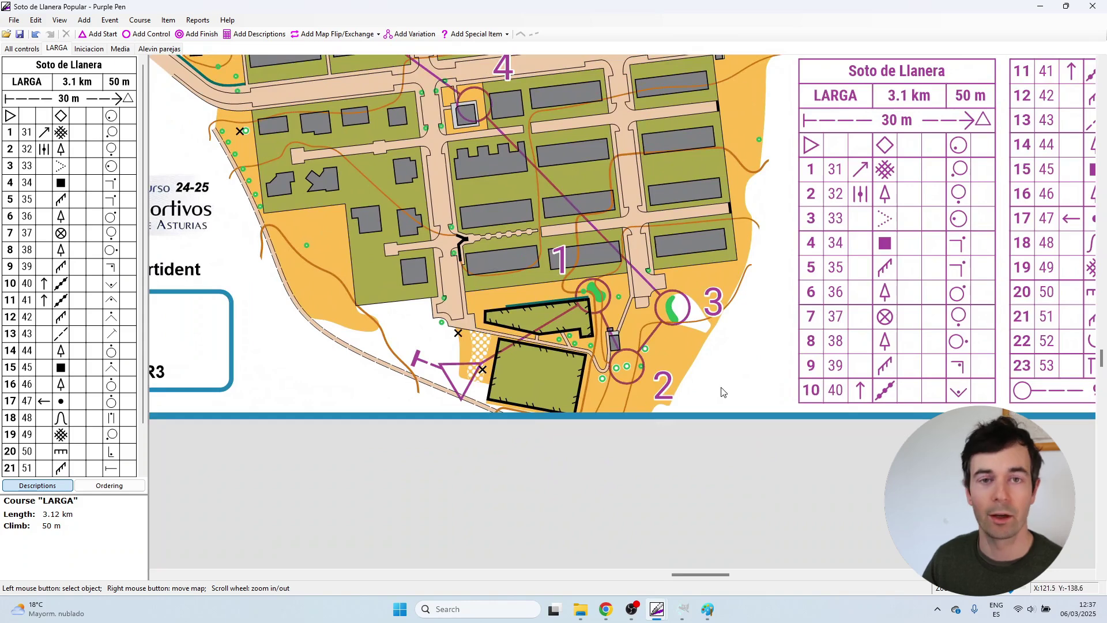
pyautogui.scroll(-2, 649, 424)
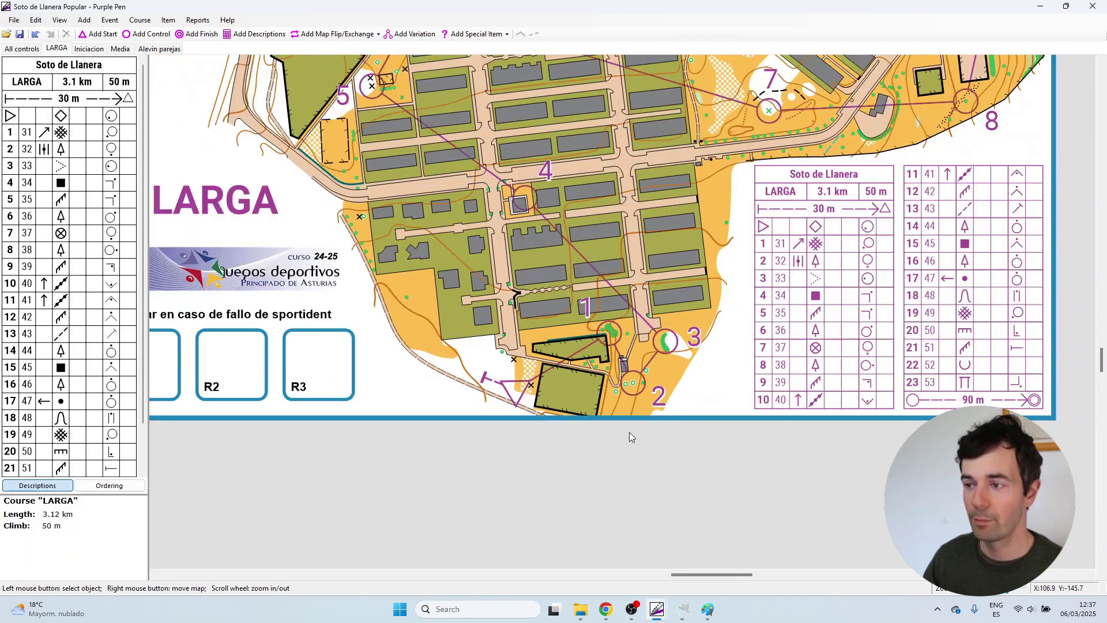
pyautogui.scroll(-1, 628, 431)
pyautogui.moveTo(771, 197); pyautogui.dragTo(746, 461)
pyautogui.moveTo(681, 288); pyautogui.dragTo(677, 438)
pyautogui.scroll(-2, 677, 438)
pyautogui.moveTo(626, 135); pyautogui.dragTo(636, 216)
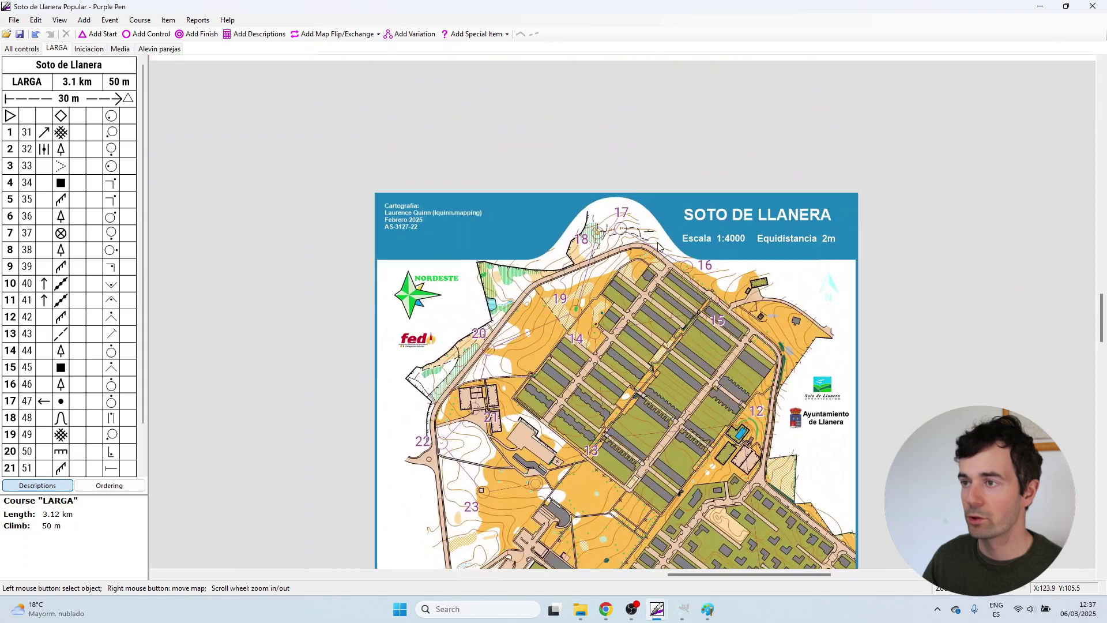
pyautogui.scroll(5, 649, 253)
pyautogui.scroll(-2, 655, 268)
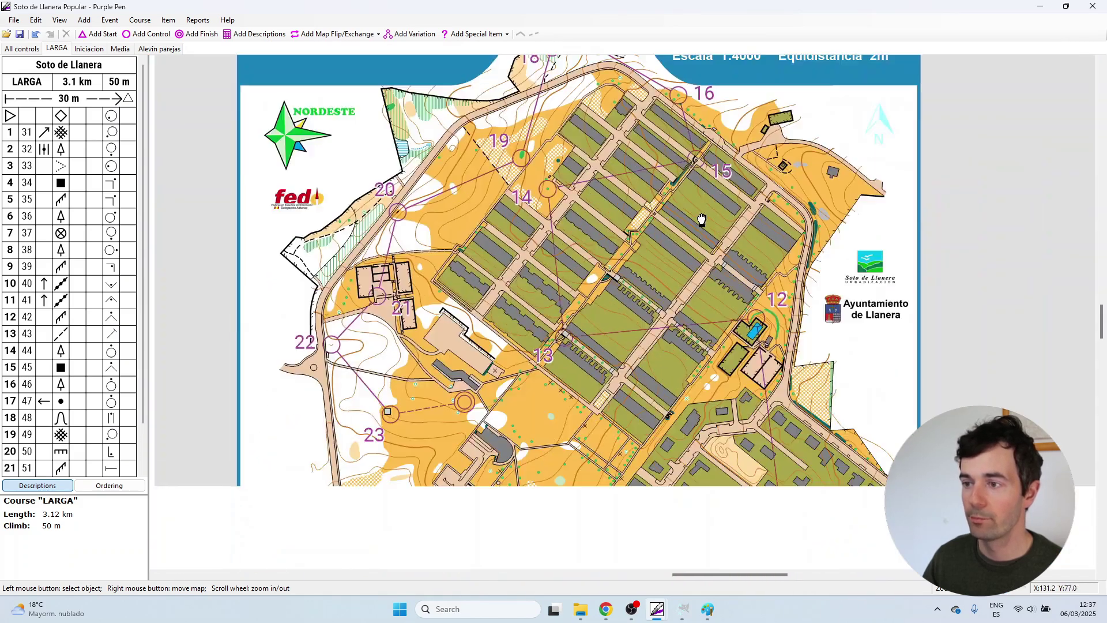
pyautogui.scroll(-2, 856, 442)
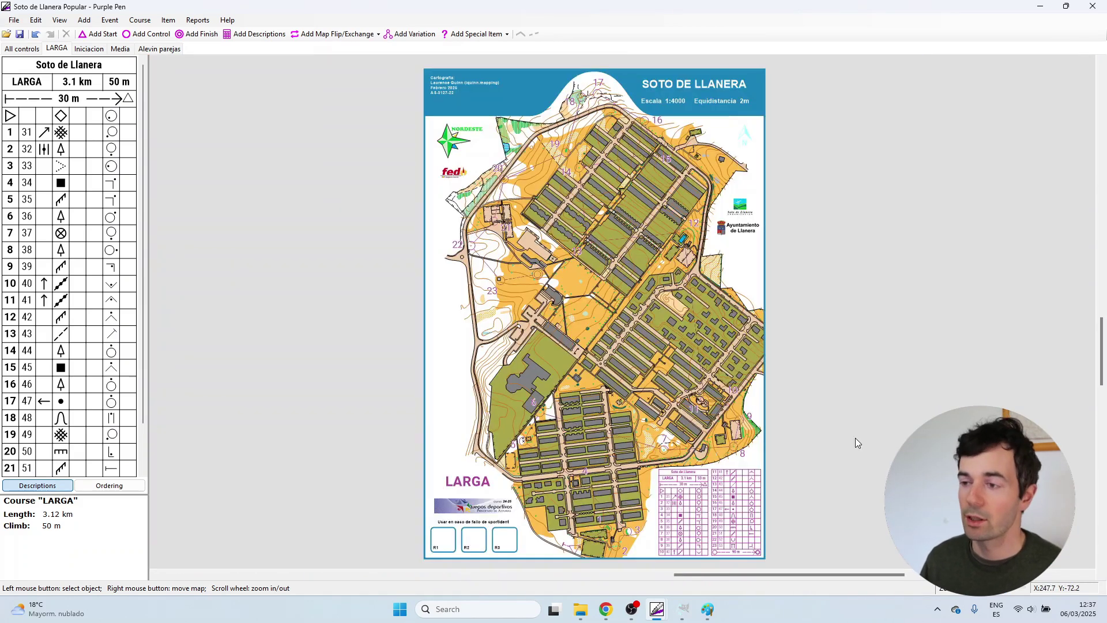